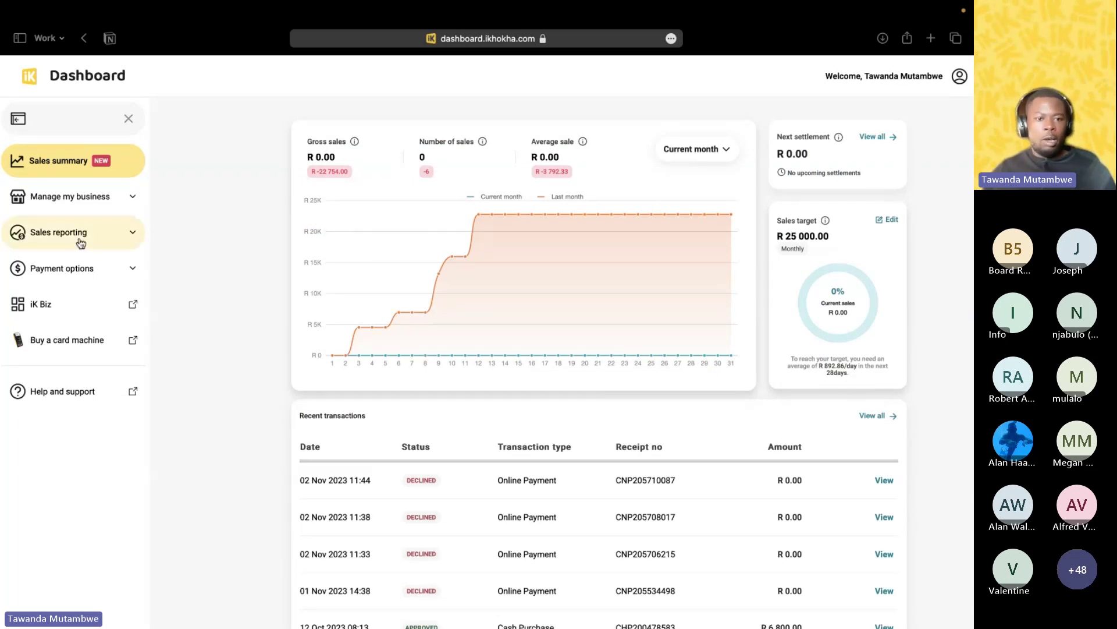
Go to iK Pay Link under Payment options, dismiss the verified banner, and open the creation guide.
{"action": "left_click", "coordinate": [99, 269]}
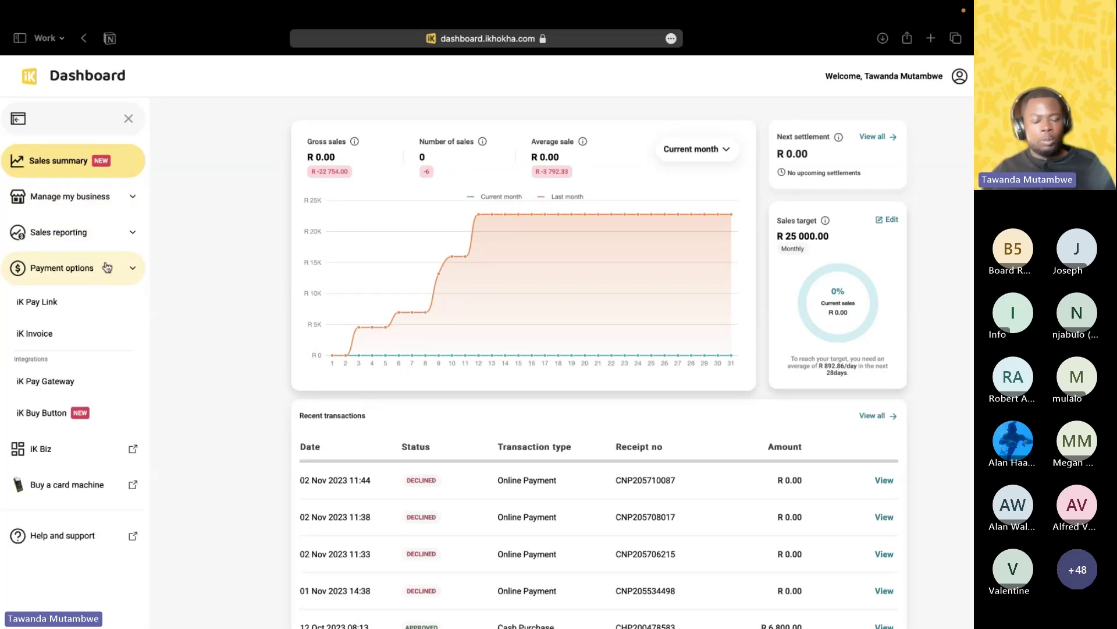
{"action": "left_click", "coordinate": [66, 304]}
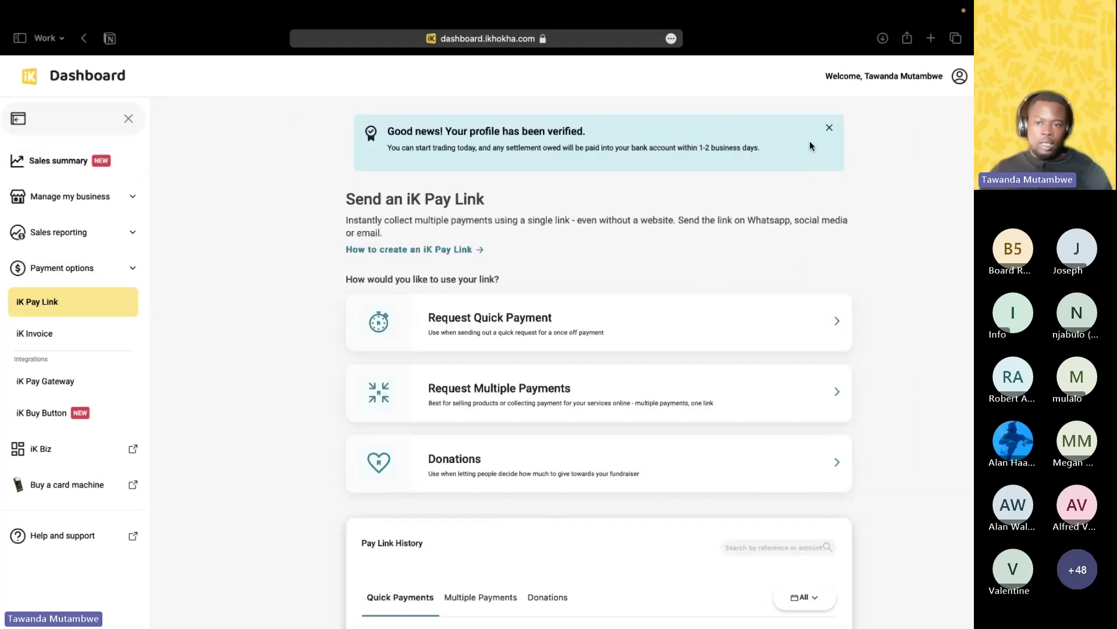
{"action": "left_click", "coordinate": [829, 127]}
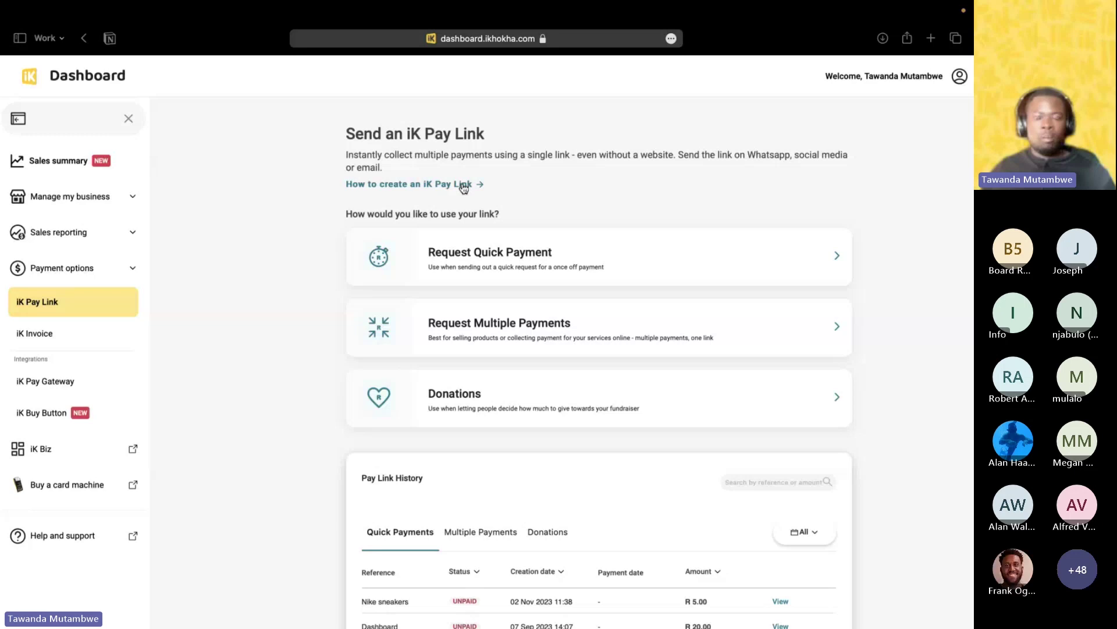
{"action": "scroll", "coordinate": [464, 188], "scroll_direction": "down", "scroll_amount": 1}
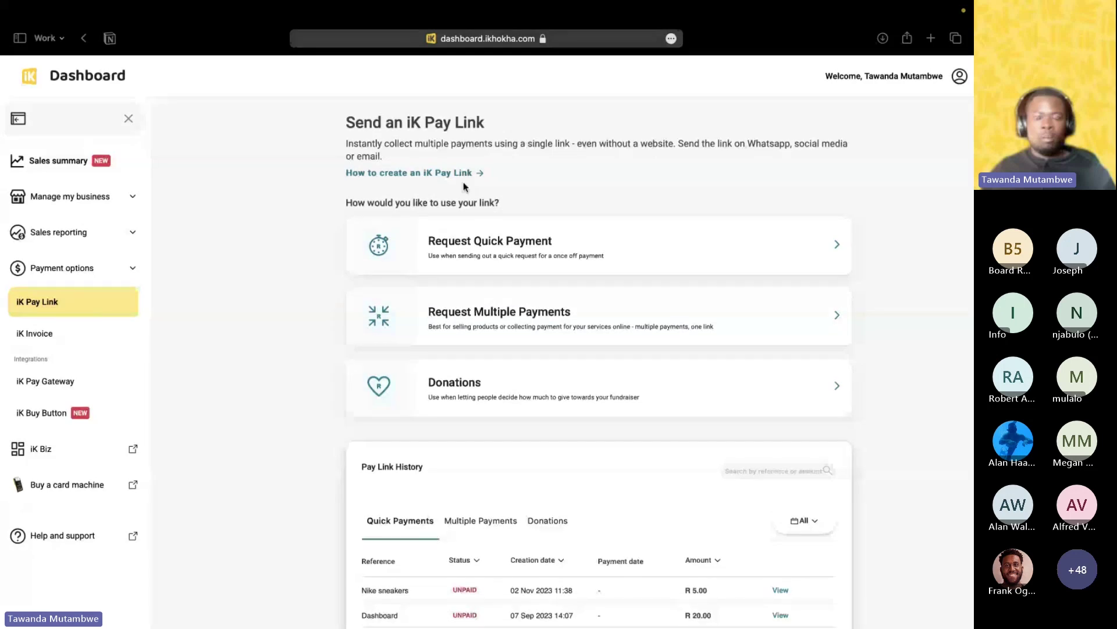
{"action": "left_click", "coordinate": [464, 173]}
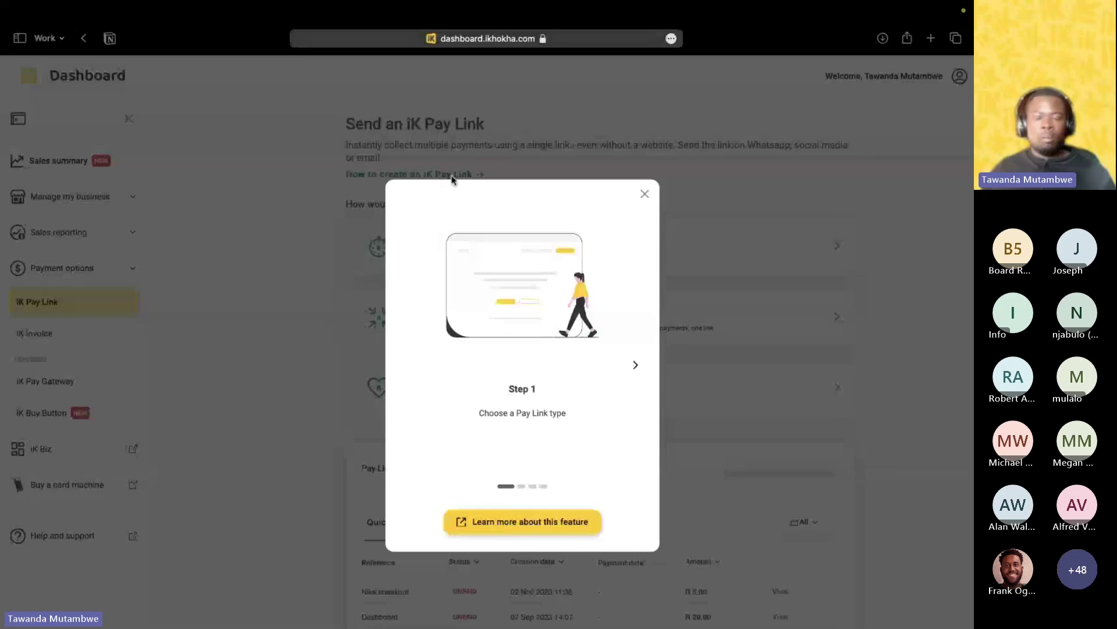
Advance the pay link guide to Step 3, then close it.
{"action": "left_click", "coordinate": [635, 365]}
{"action": "left_click", "coordinate": [634, 366]}
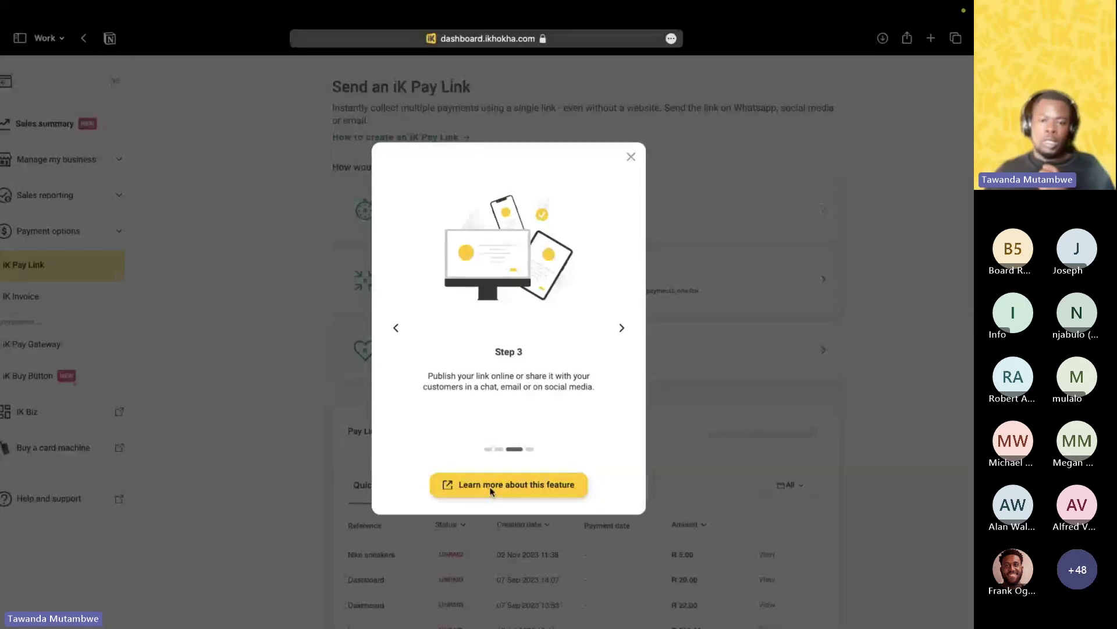
{"action": "left_click", "coordinate": [631, 157]}
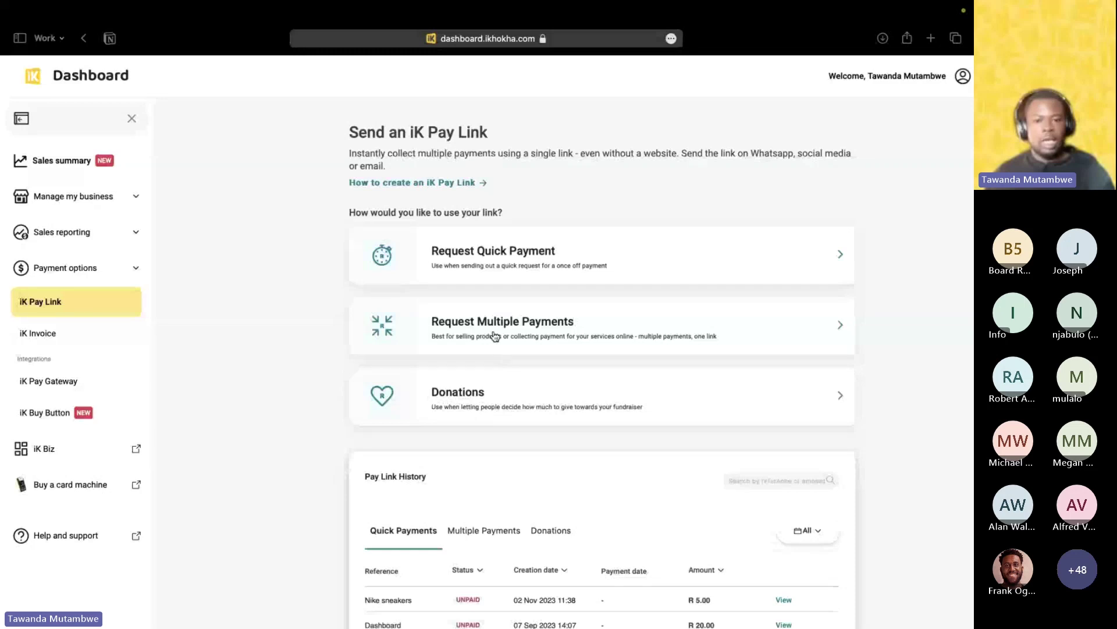
{"action": "scroll", "coordinate": [494, 336], "scroll_direction": "down", "scroll_amount": 5}
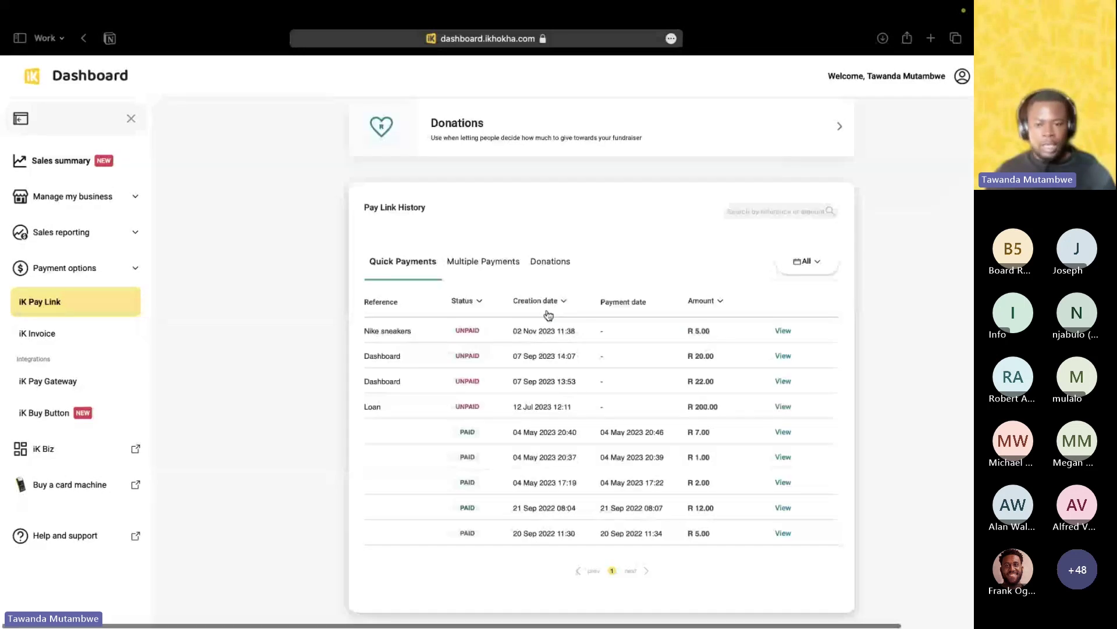
{"action": "scroll", "coordinate": [573, 373], "scroll_direction": "down", "scroll_amount": 1}
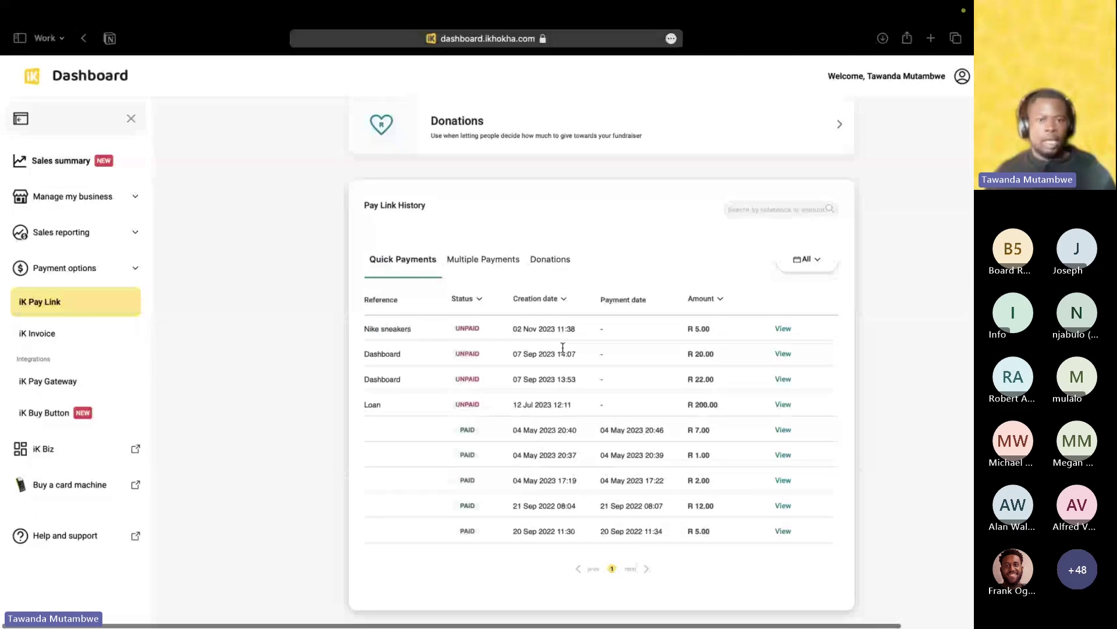
{"action": "left_click", "coordinate": [563, 328]}
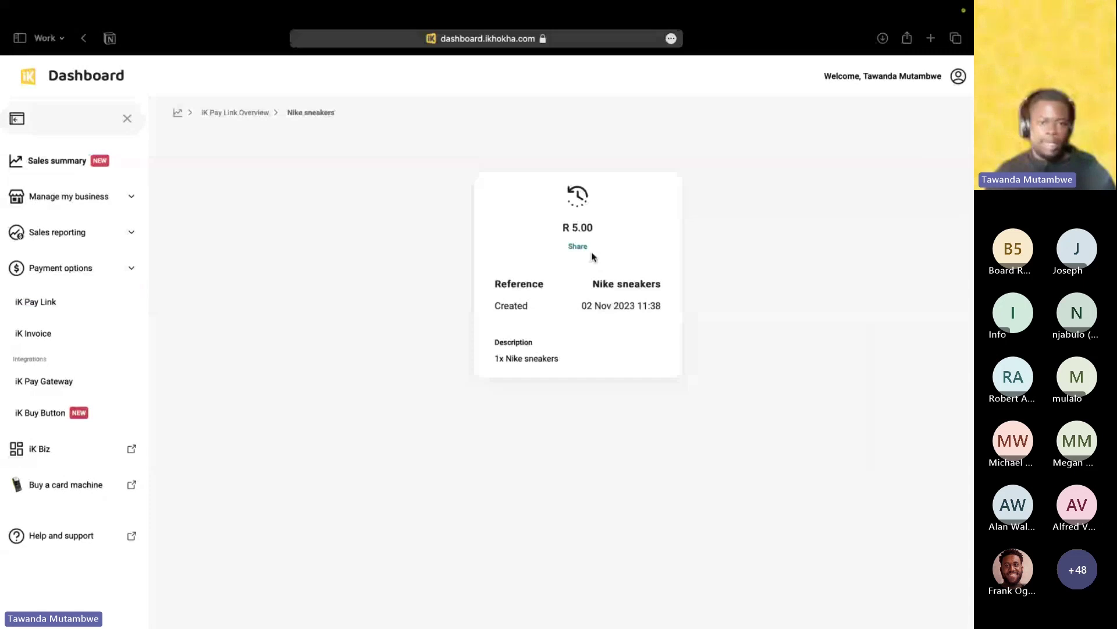
{"action": "left_click", "coordinate": [216, 114]}
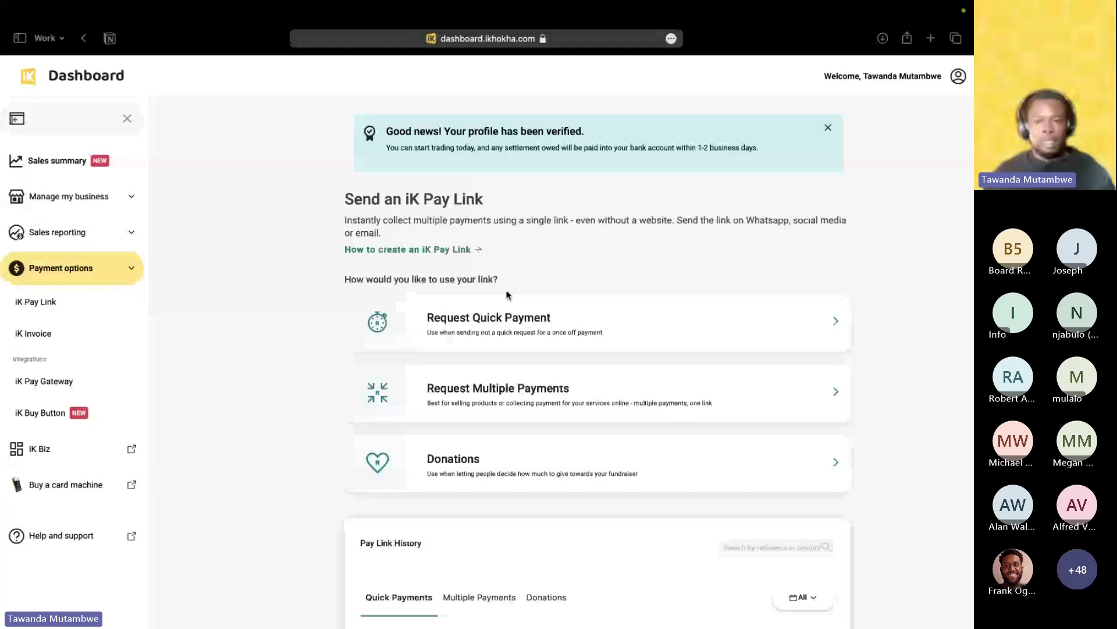
{"action": "scroll", "coordinate": [508, 295], "scroll_direction": "down", "scroll_amount": 1}
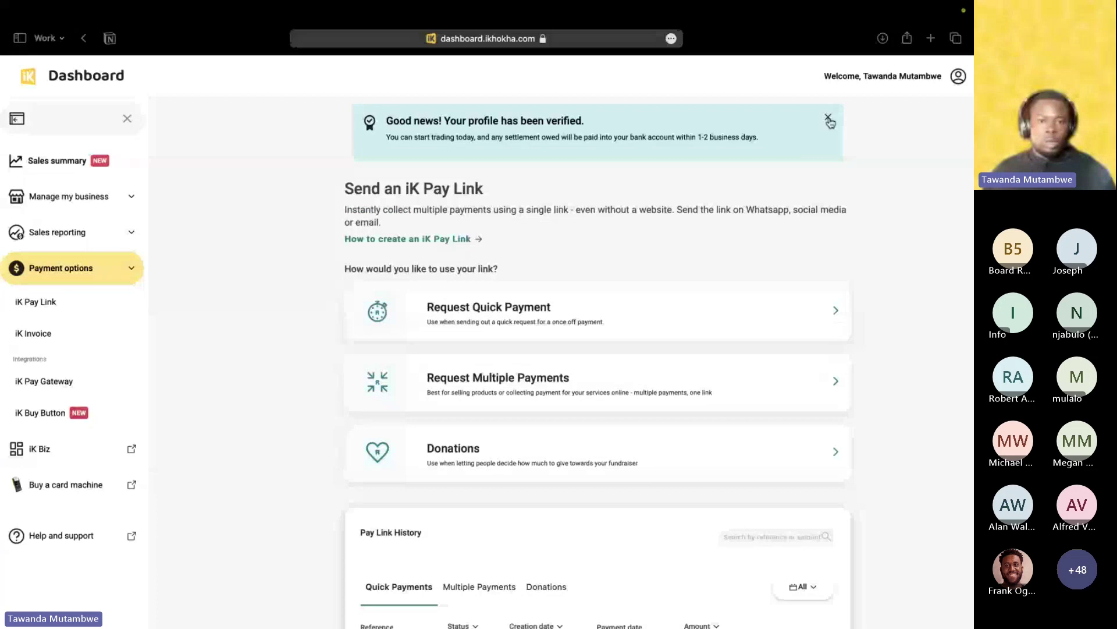
{"action": "left_click", "coordinate": [829, 119]}
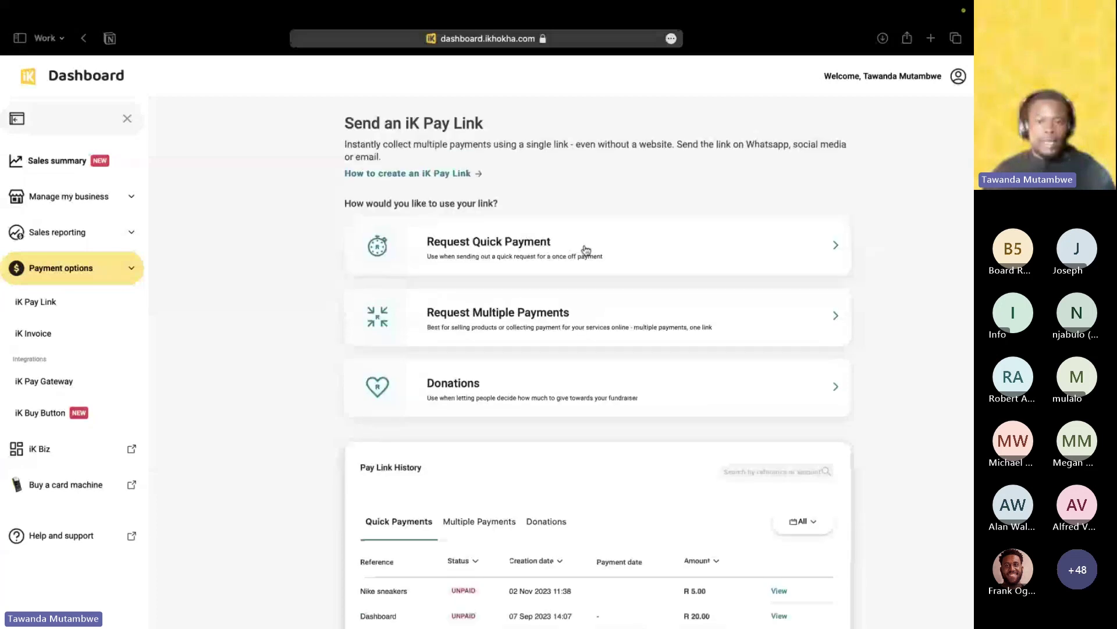
Start a quick payment request with amount R 5.00 and reference 'Nike Sneaker'.
{"action": "left_click", "coordinate": [586, 250]}
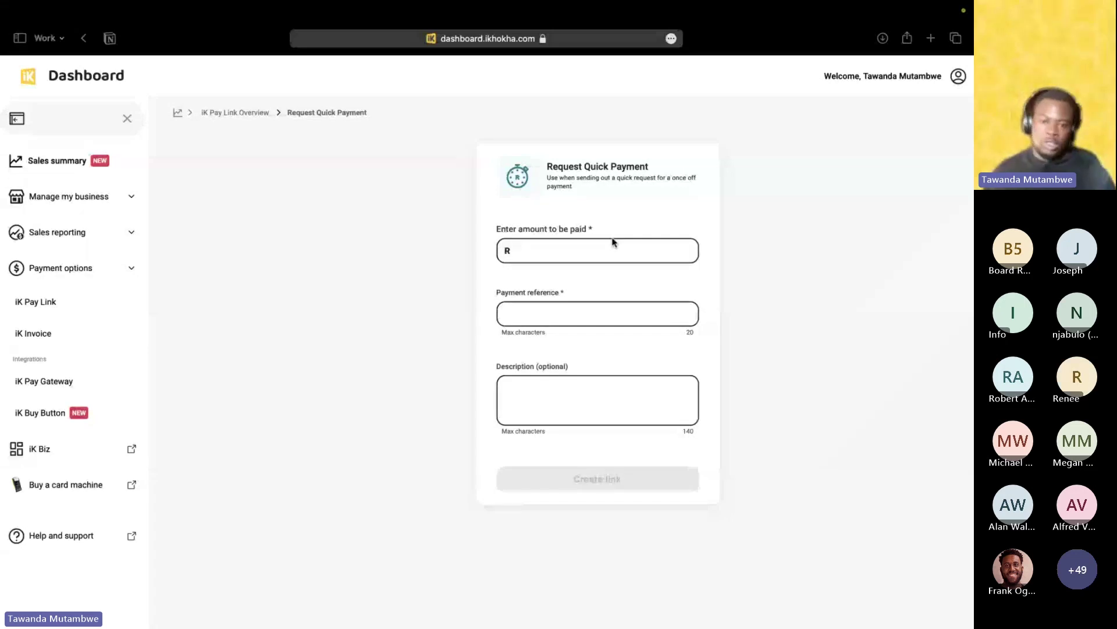
{"action": "left_click", "coordinate": [585, 249]}
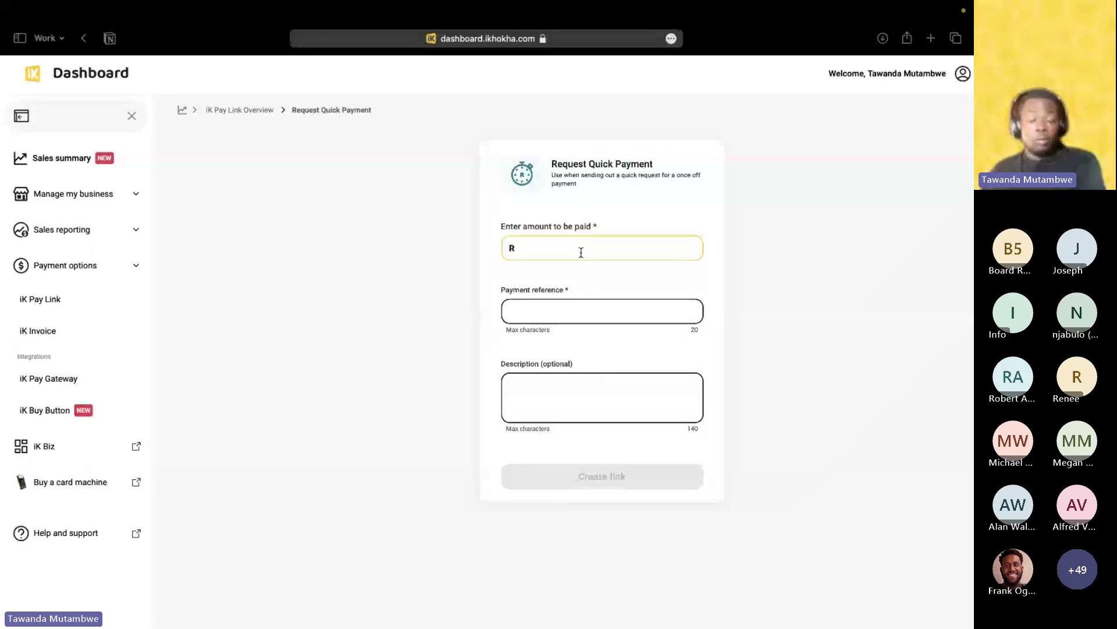
{"action": "type", "text": "5"}
{"action": "left_click", "coordinate": [564, 310]}
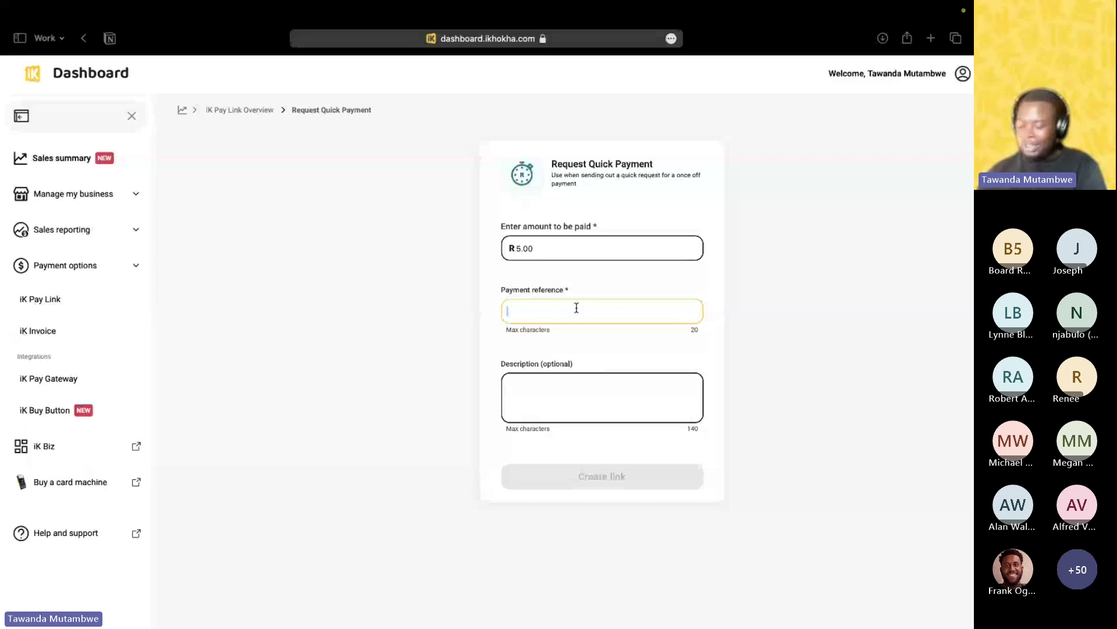
{"action": "scroll", "coordinate": [565, 302], "scroll_direction": "right", "scroll_amount": 2}
{"action": "scroll", "coordinate": [565, 301], "scroll_direction": "left", "scroll_amount": 3}
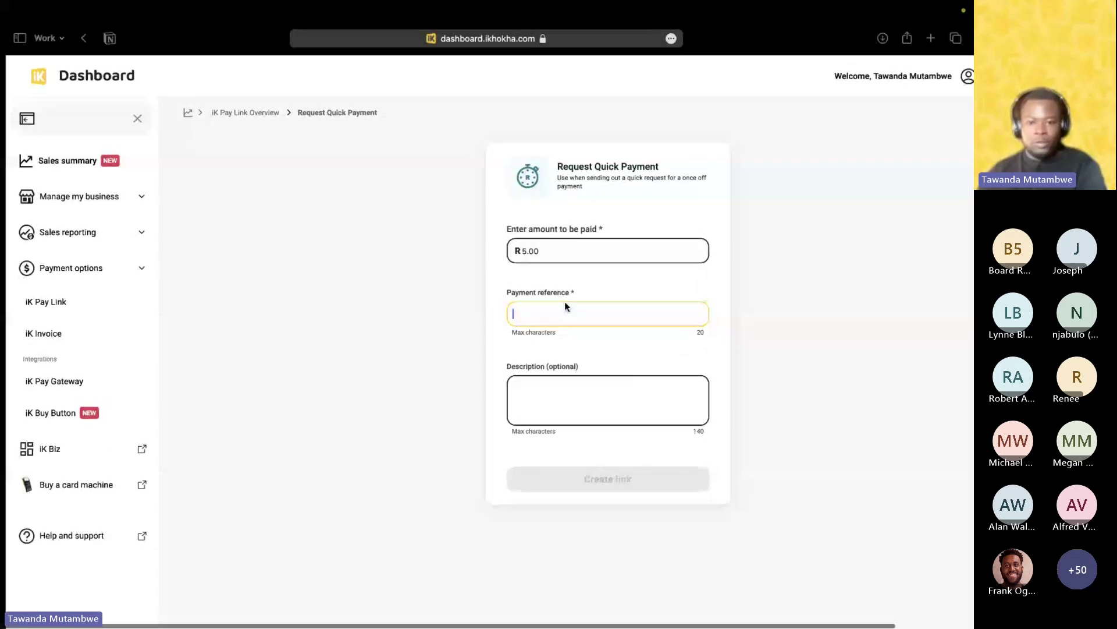
{"action": "type", "text": "Nike "}
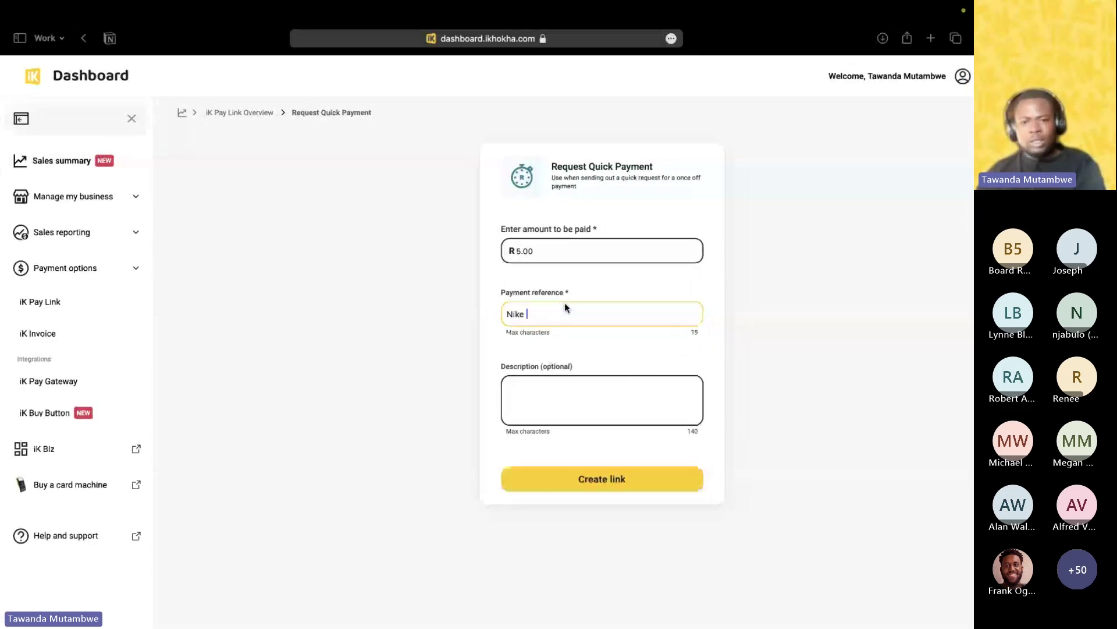
{"action": "type", "text": "Sneaker"}
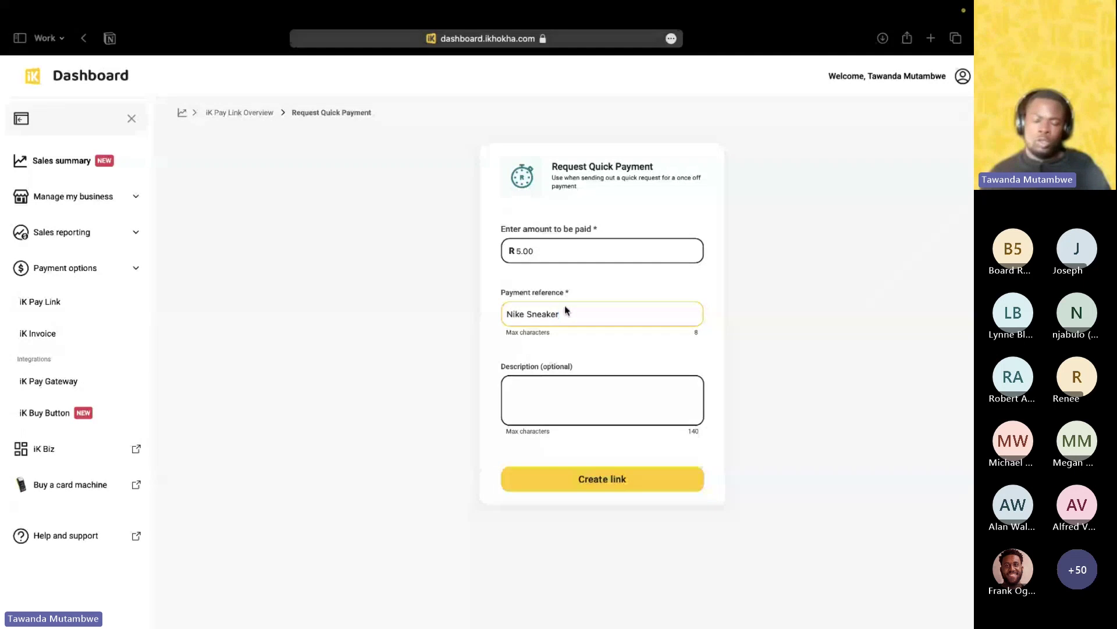
Add the optional description 'White size 9' to the quick payment request.
{"action": "scroll", "coordinate": [567, 310], "scroll_direction": "down", "scroll_amount": 1}
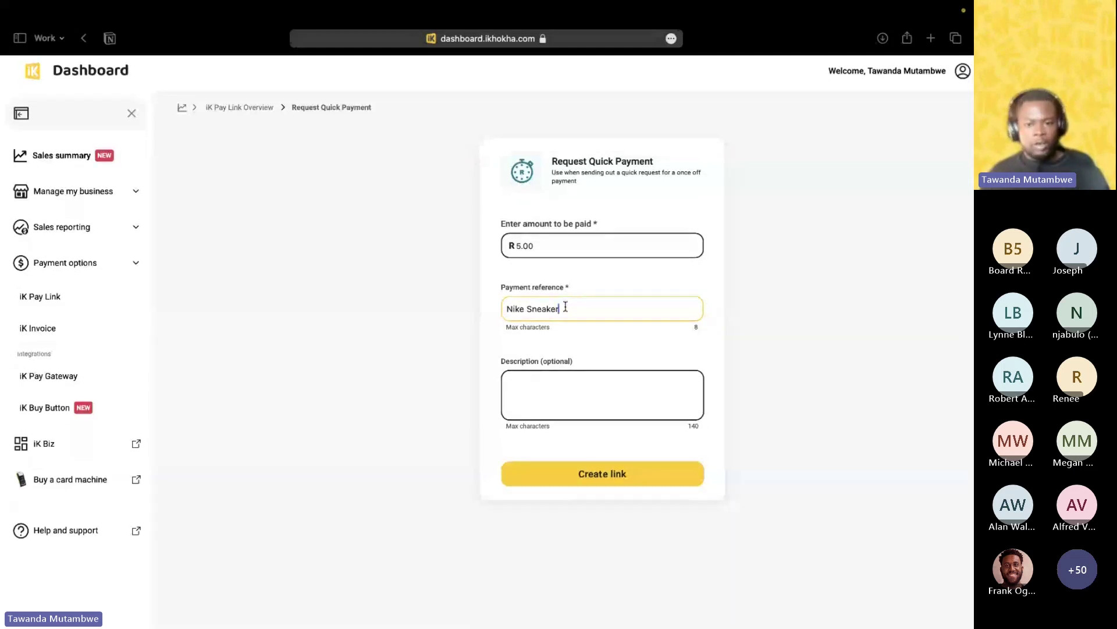
{"action": "scroll", "coordinate": [550, 326], "scroll_direction": "down", "scroll_amount": 1}
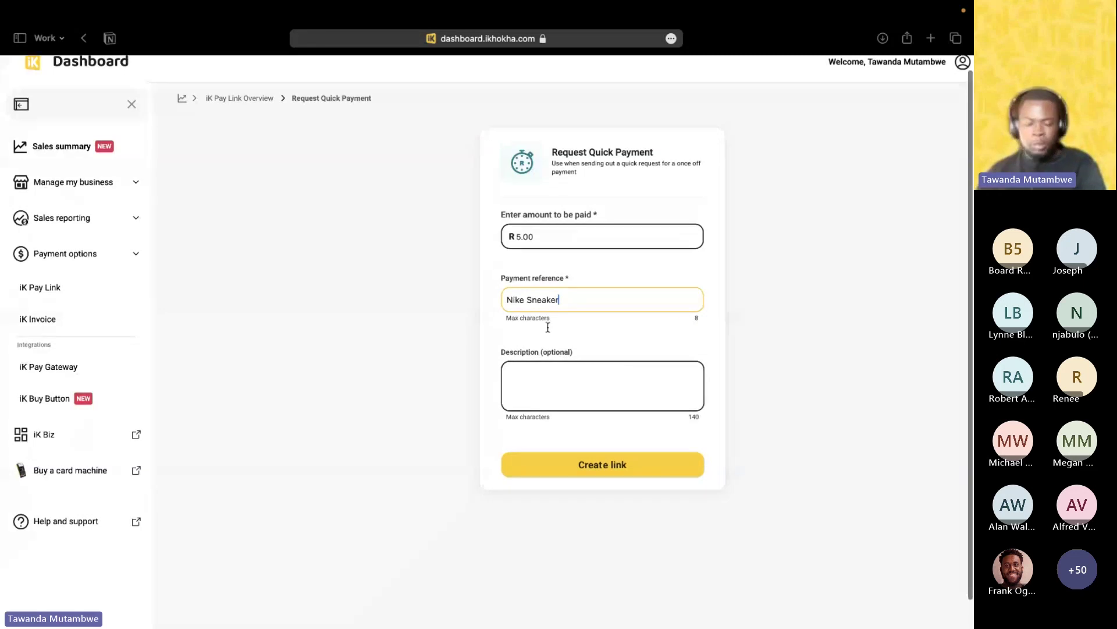
{"action": "scroll", "coordinate": [556, 314], "scroll_direction": "down", "scroll_amount": 3}
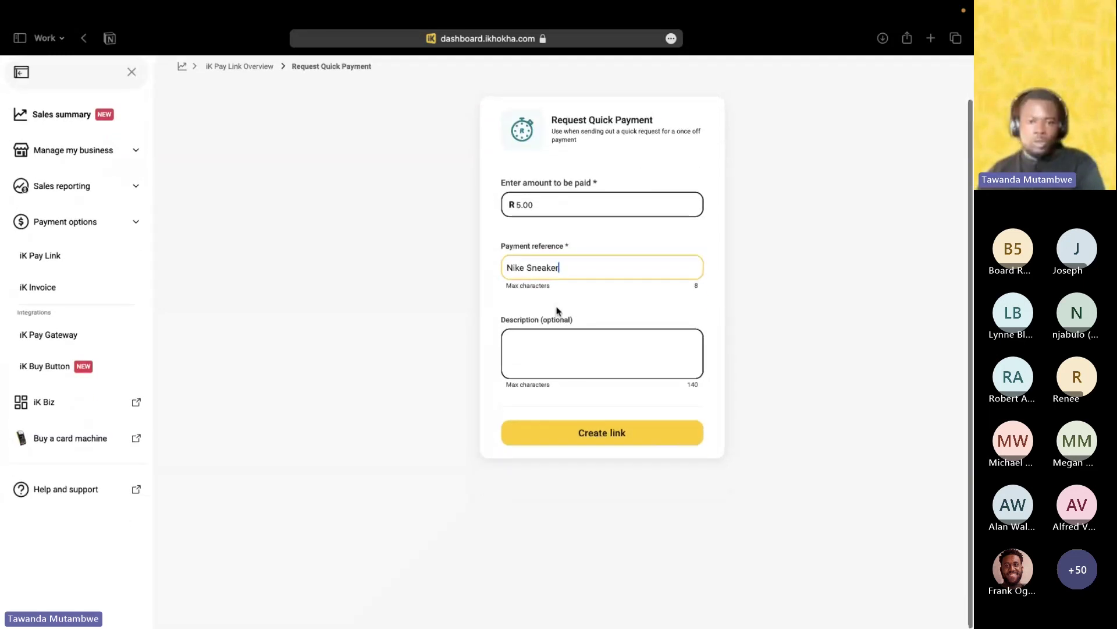
{"action": "left_click", "coordinate": [550, 343]}
{"action": "type", "text": "White sie"}
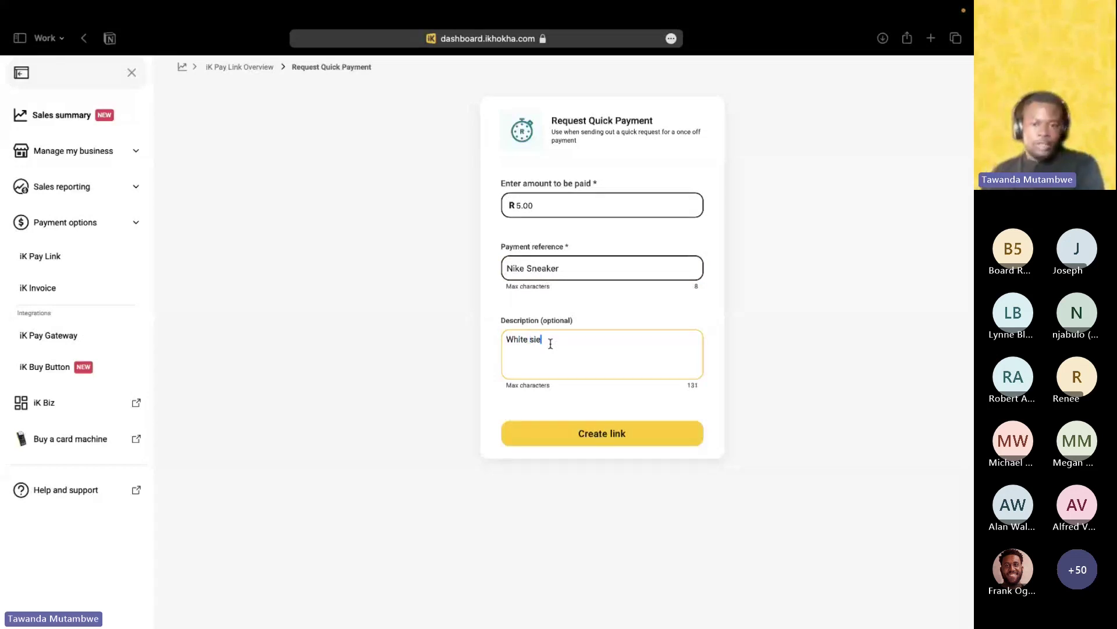
{"action": "key", "text": "BackSpace"}
{"action": "type", "text": "ze "}
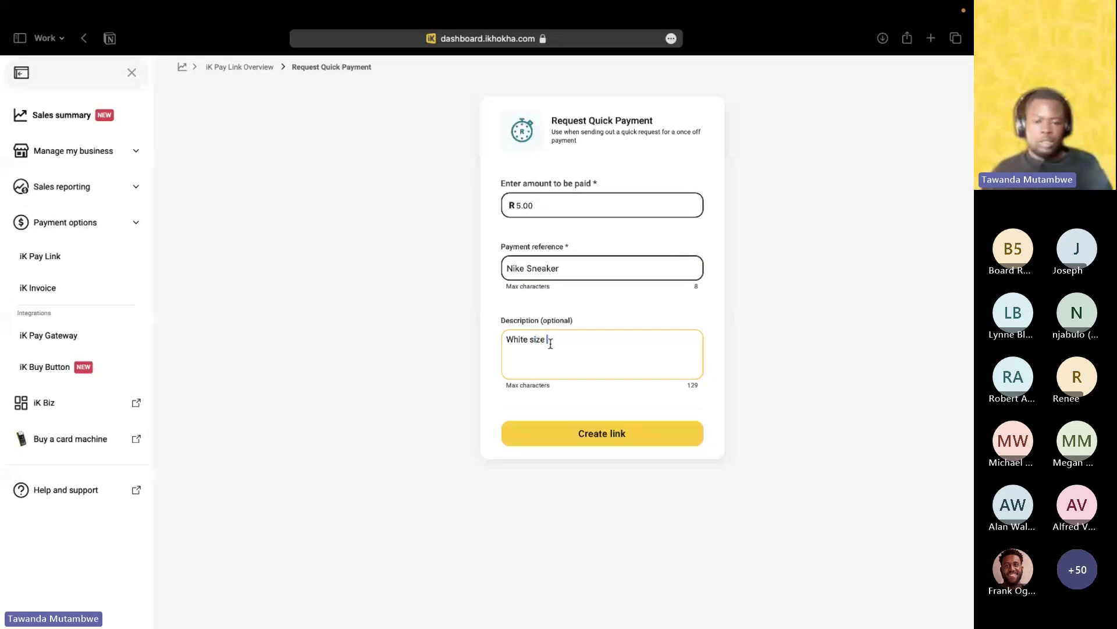
{"action": "type", "text": "9"}
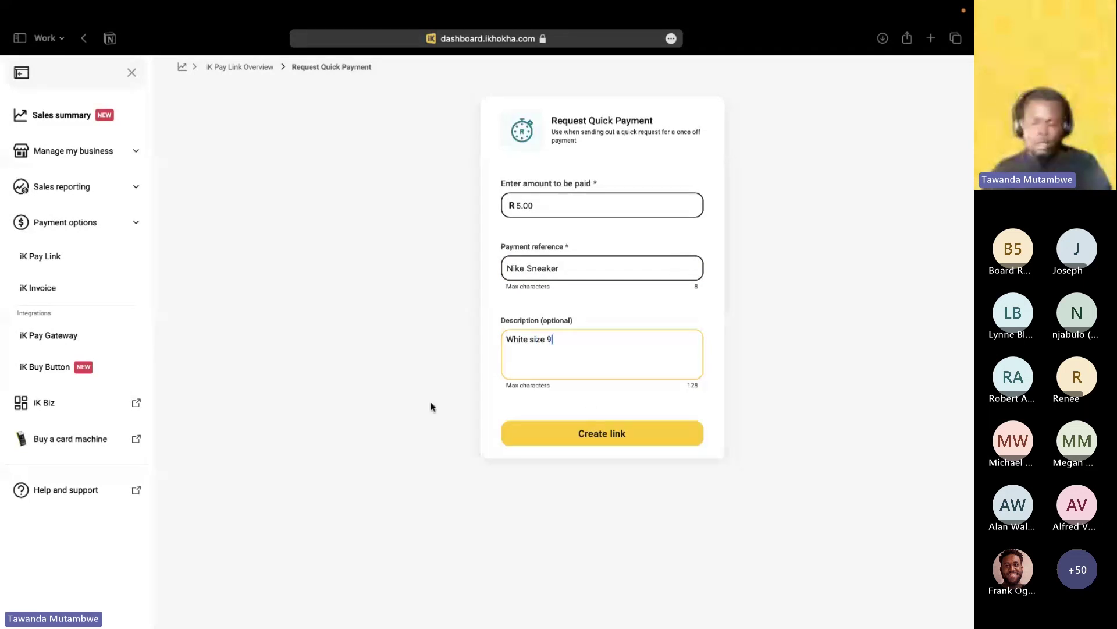
{"action": "scroll", "coordinate": [432, 406], "scroll_direction": "up", "scroll_amount": 1}
{"action": "scroll", "coordinate": [430, 406], "scroll_direction": "up", "scroll_amount": 1}
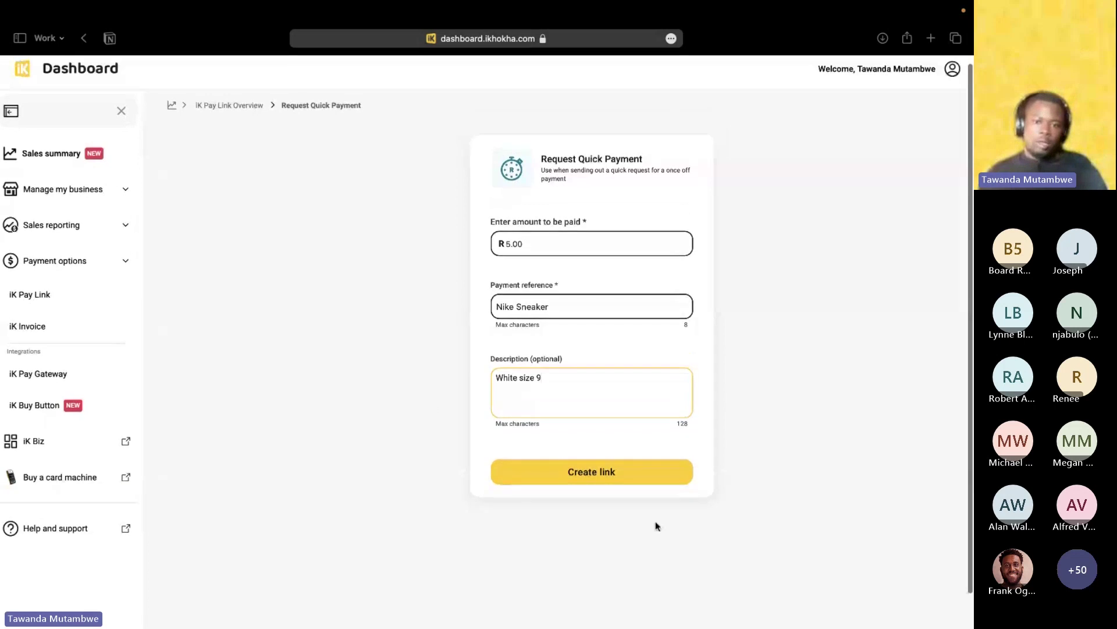
Create and confirm the R 5.00 Nike Sneaker pay link, then preview its payment page.
{"action": "left_click", "coordinate": [600, 476]}
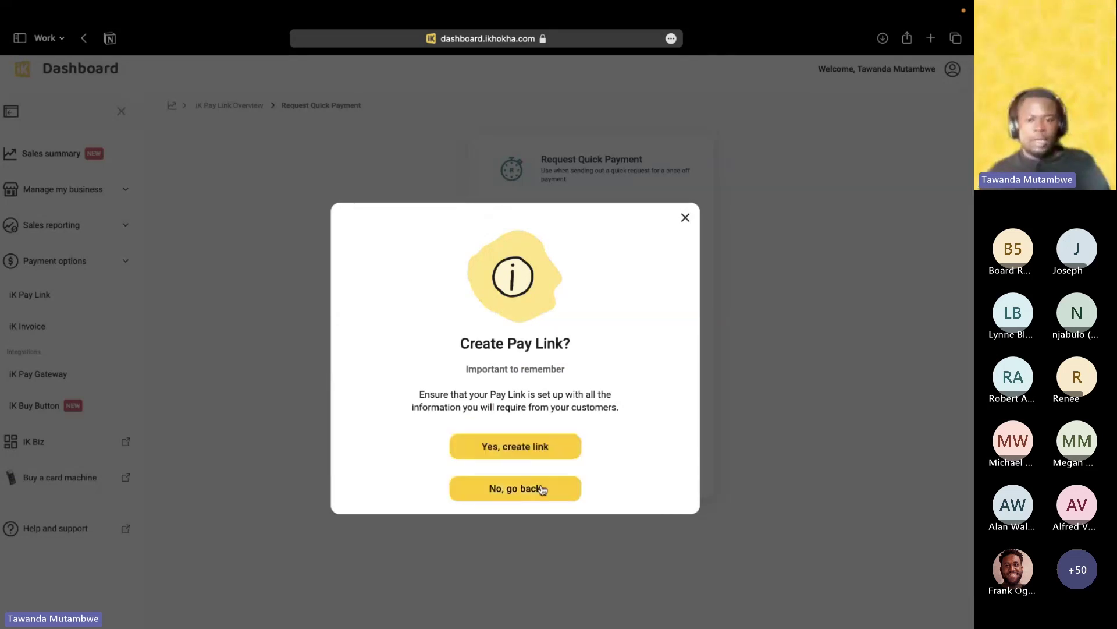
{"action": "left_click", "coordinate": [535, 447]}
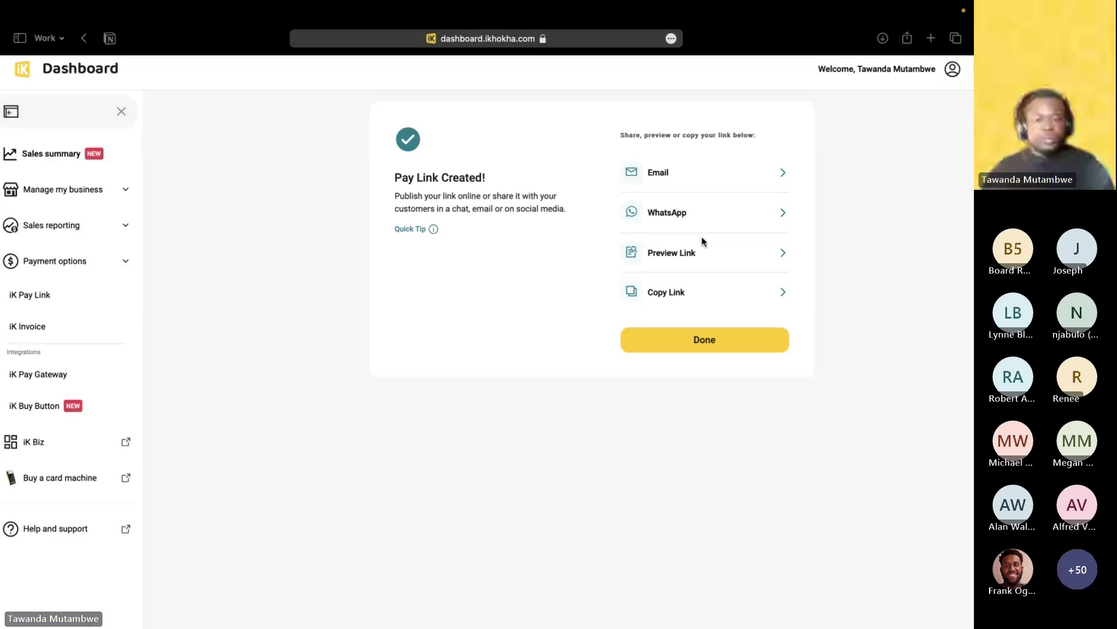
{"action": "left_click", "coordinate": [688, 254]}
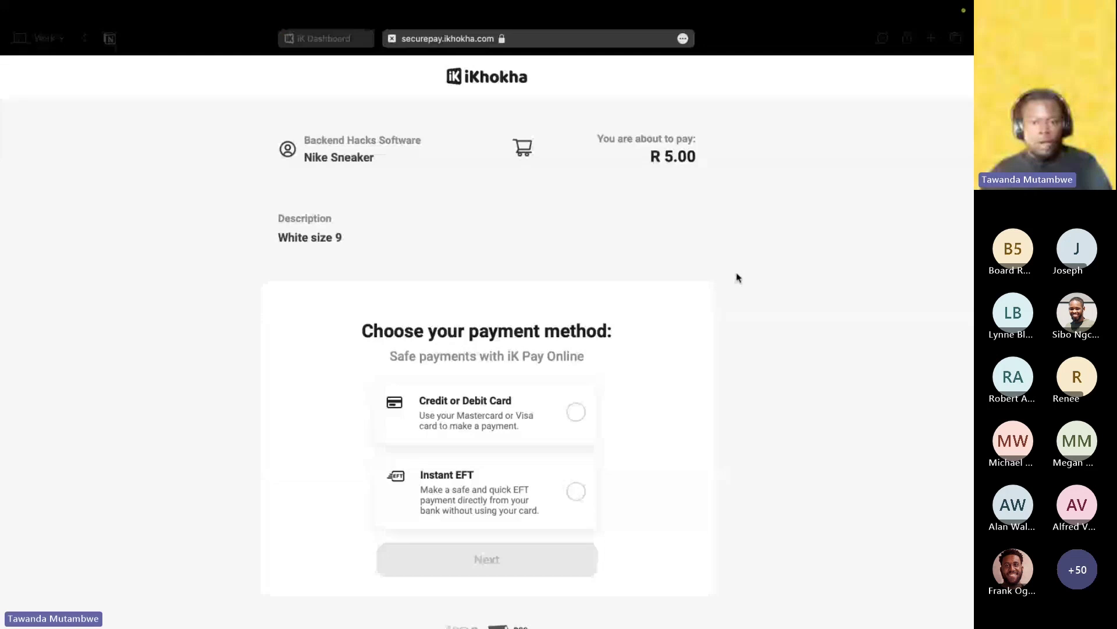
Scroll through the Nike Sneaker payment page, then return to the dashboard's Pay Link History.
{"action": "scroll", "coordinate": [357, 279], "scroll_direction": "down", "scroll_amount": 1}
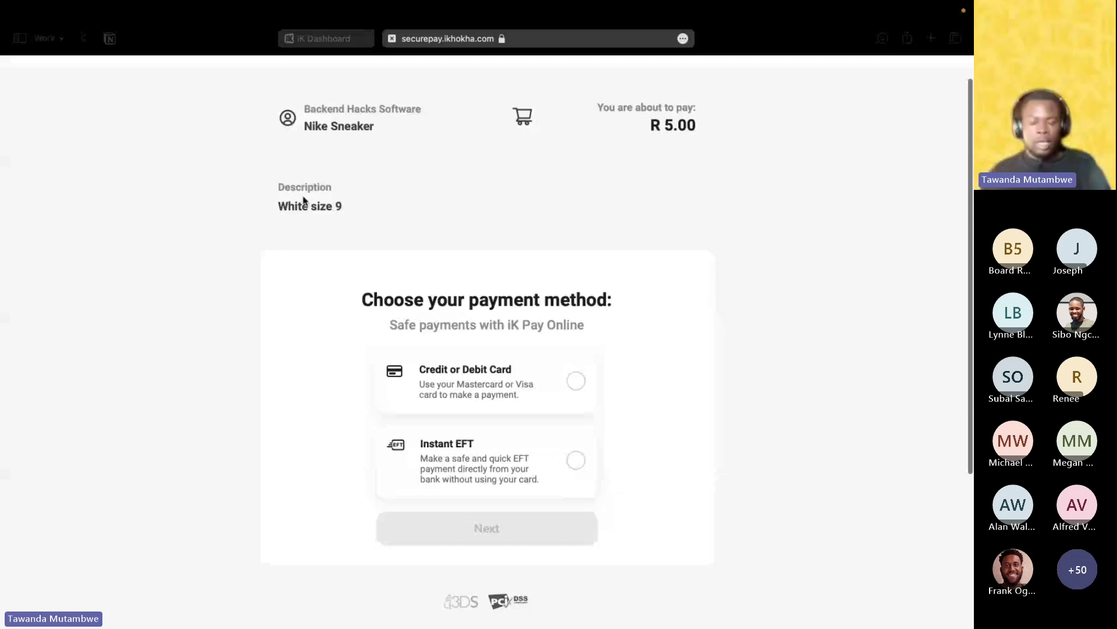
{"action": "scroll", "coordinate": [457, 339], "scroll_direction": "down", "scroll_amount": 1}
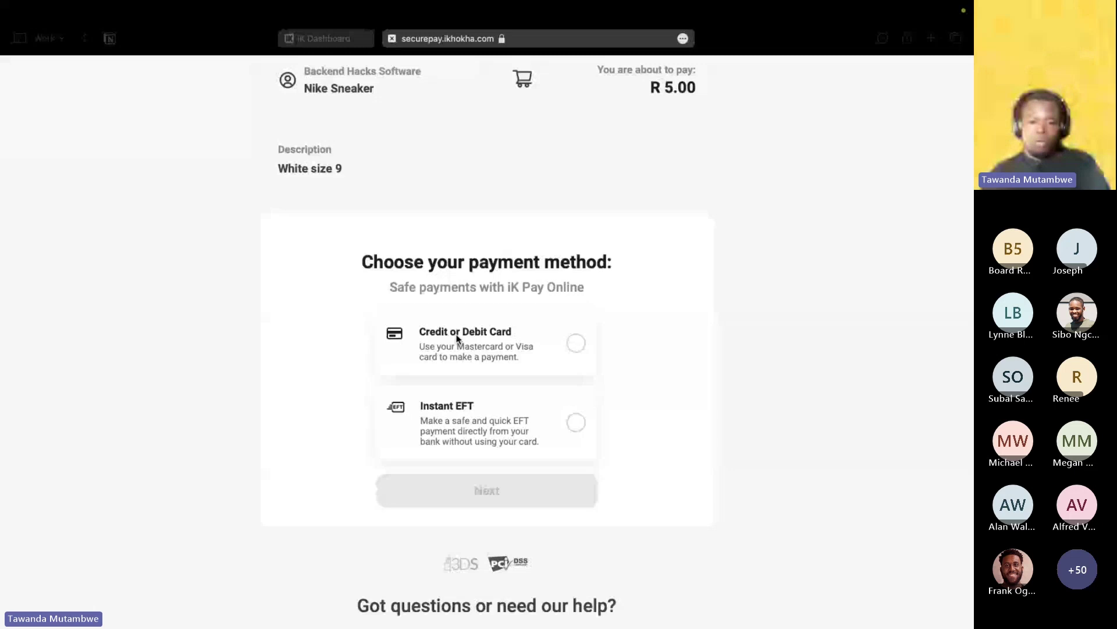
{"action": "key", "text": "ctrl+shift+Tab"}
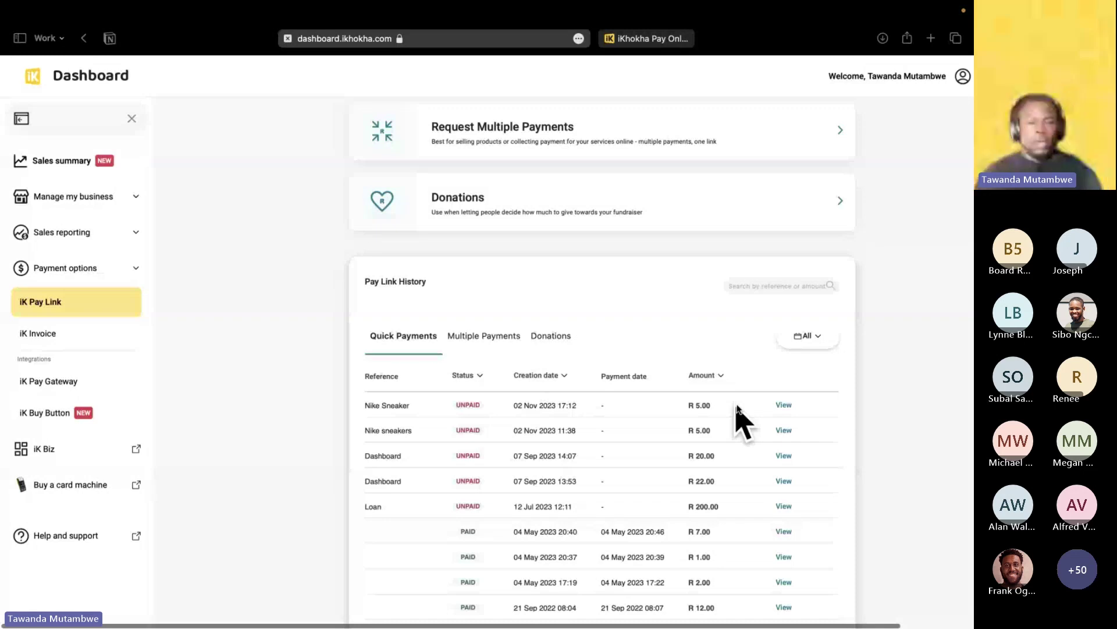
Open the Nike Sneaker link's share page from Pay Link History, then return to the overview.
{"action": "left_click", "coordinate": [784, 406]}
{"action": "left_click", "coordinate": [581, 246]}
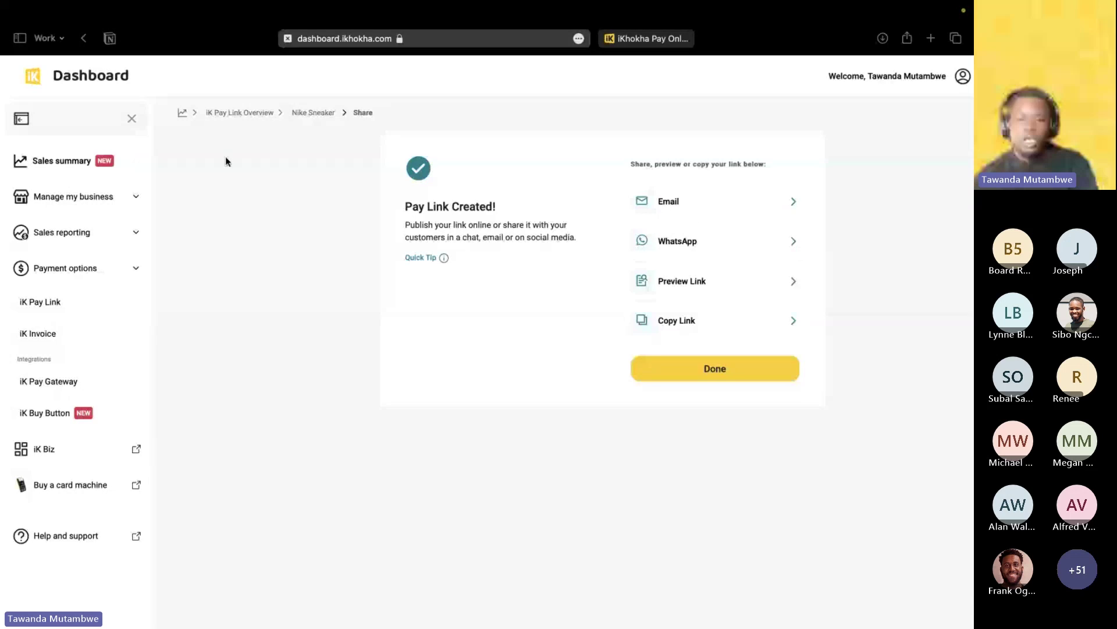
{"action": "left_click", "coordinate": [221, 117]}
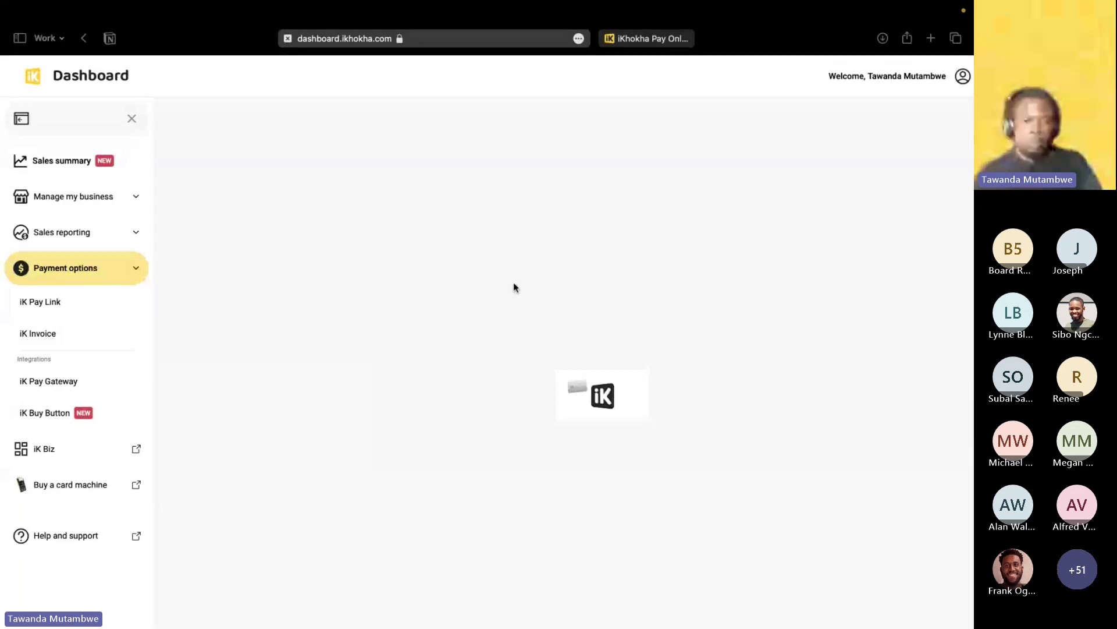
Start a Multiple Payments link allowing any amount, customer references and tips.
{"action": "left_click", "coordinate": [70, 310]}
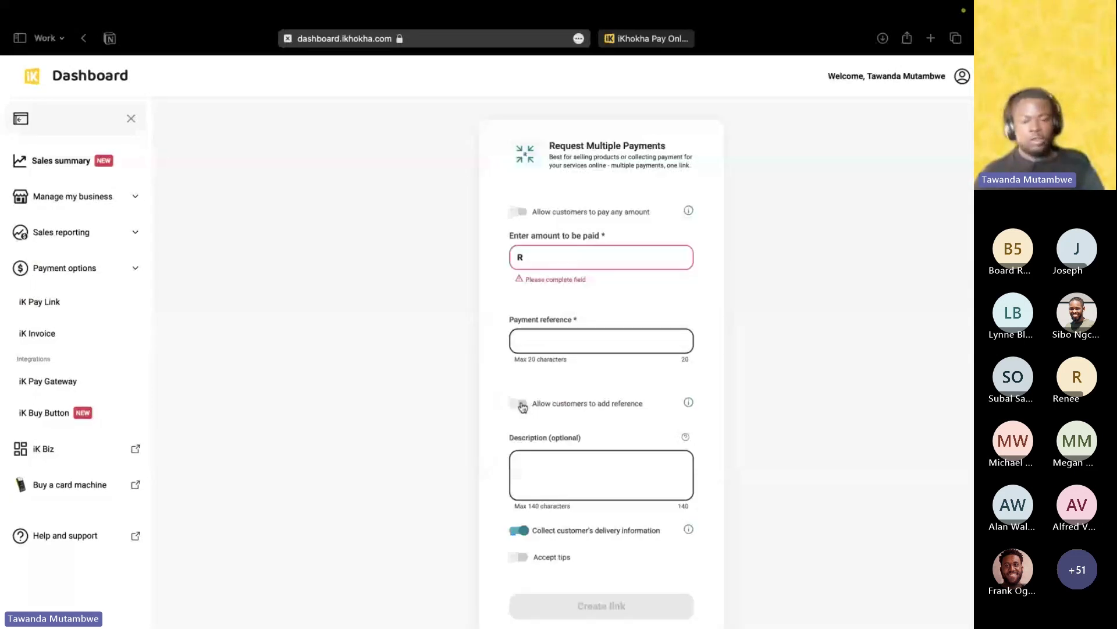
{"action": "left_click", "coordinate": [520, 405]}
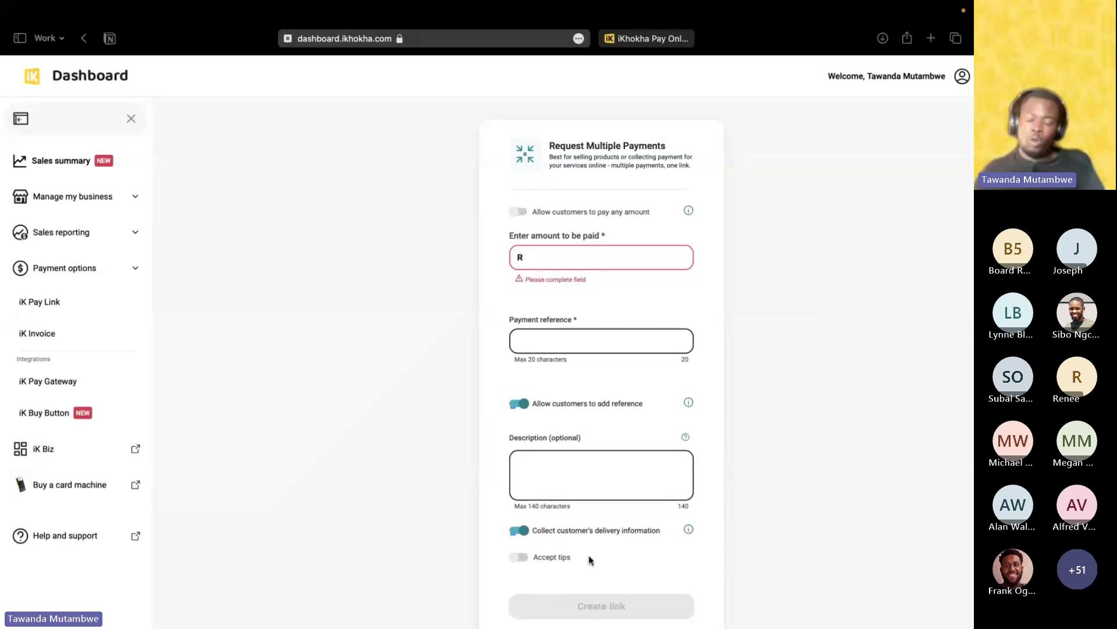
{"action": "left_click", "coordinate": [520, 557]}
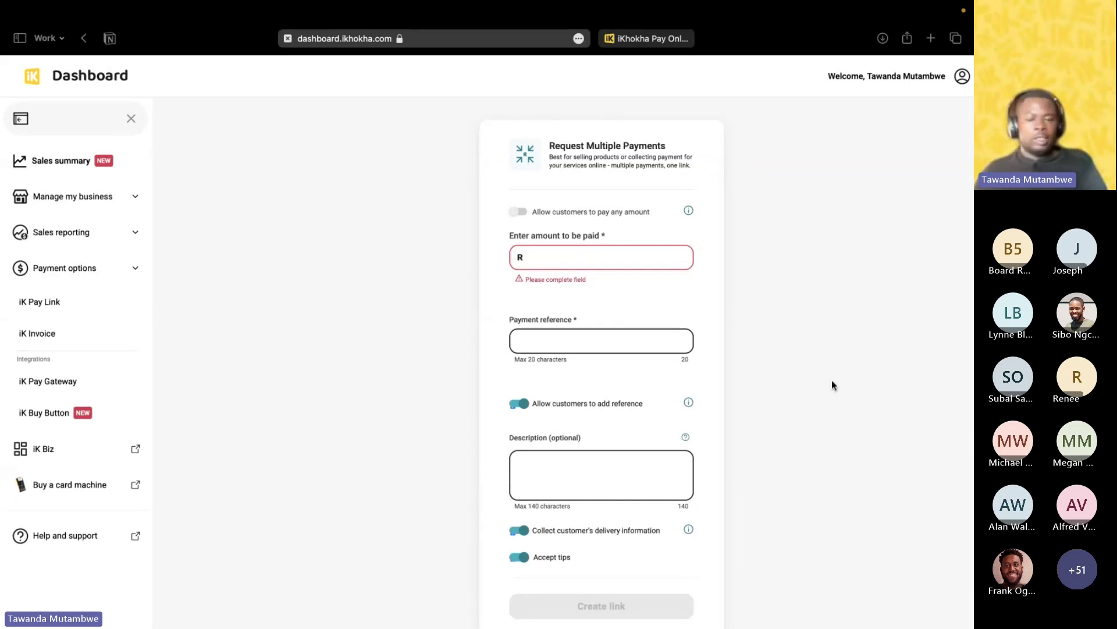
{"action": "left_click", "coordinate": [520, 213]}
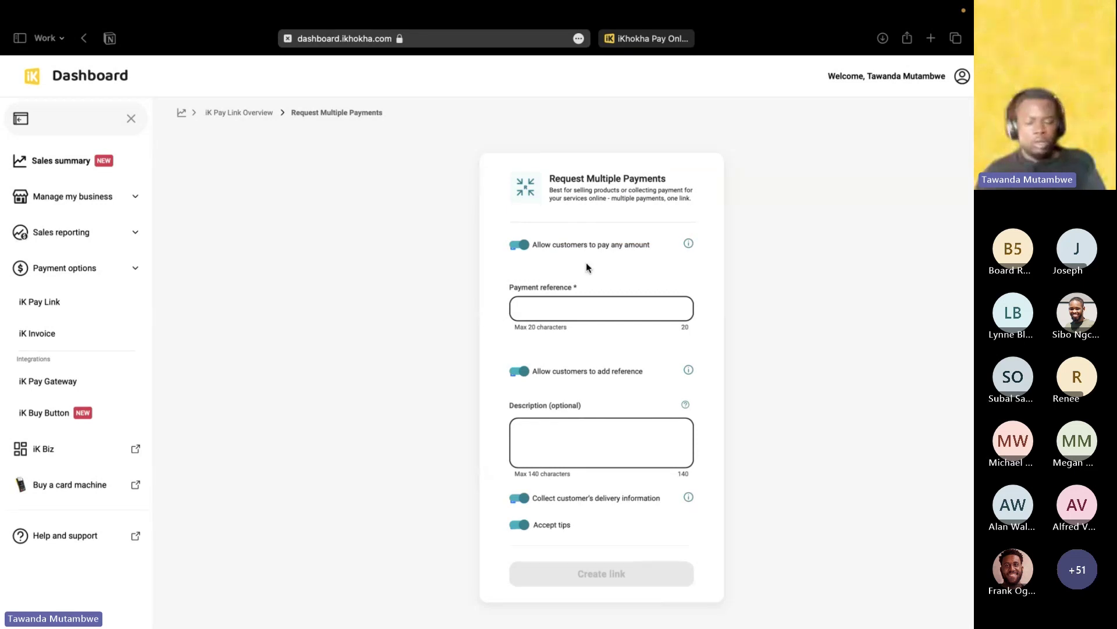
Enter reference 'Nike sneakers' and description 'Sizes 3 - 9 in white and black', then submit.
{"action": "left_click", "coordinate": [600, 306]}
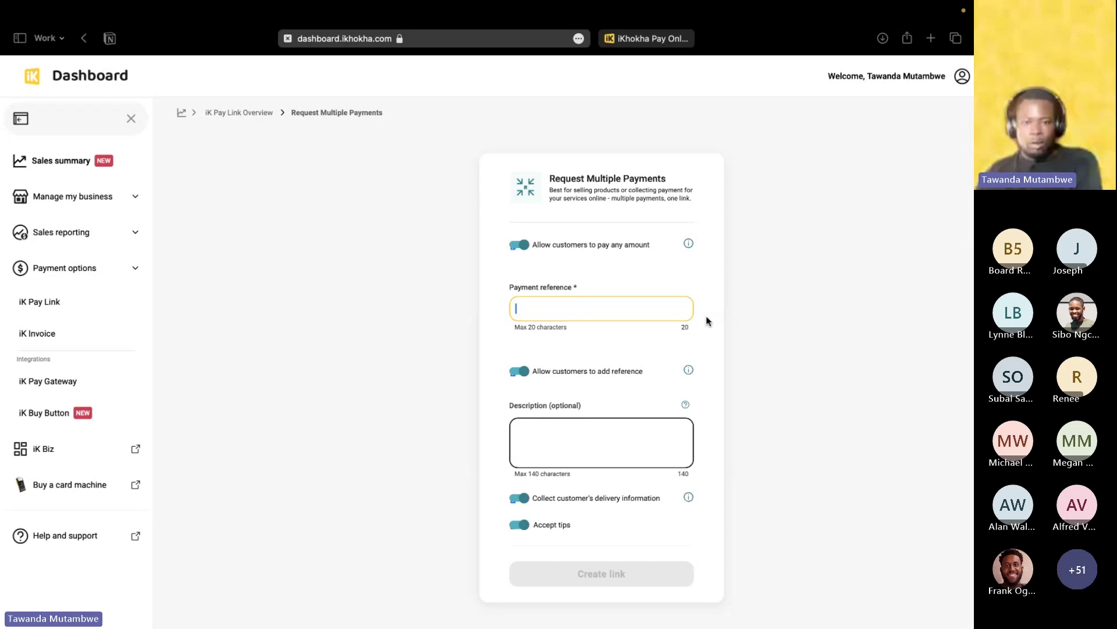
{"action": "type", "text": "Nike sneakers"}
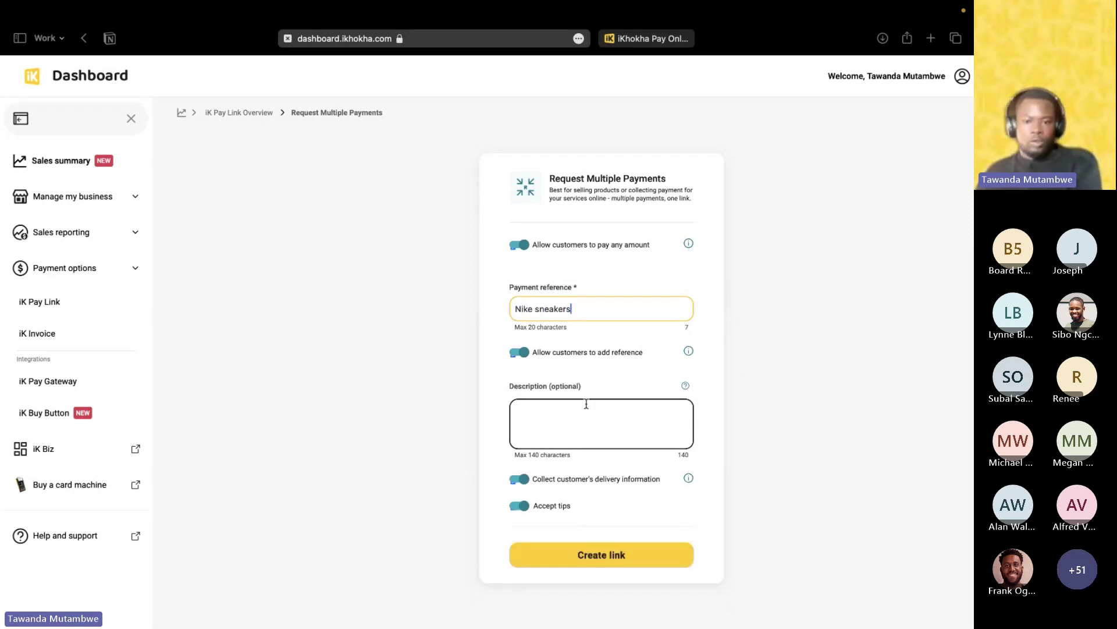
{"action": "left_click", "coordinate": [586, 404]}
{"action": "type", "text": "Size"}
{"action": "key", "text": "BackSpace"}
{"action": "key", "text": "BackSpace"}
{"action": "key", "text": "BackSpace"}
{"action": "type", "text": "izes 3 "}
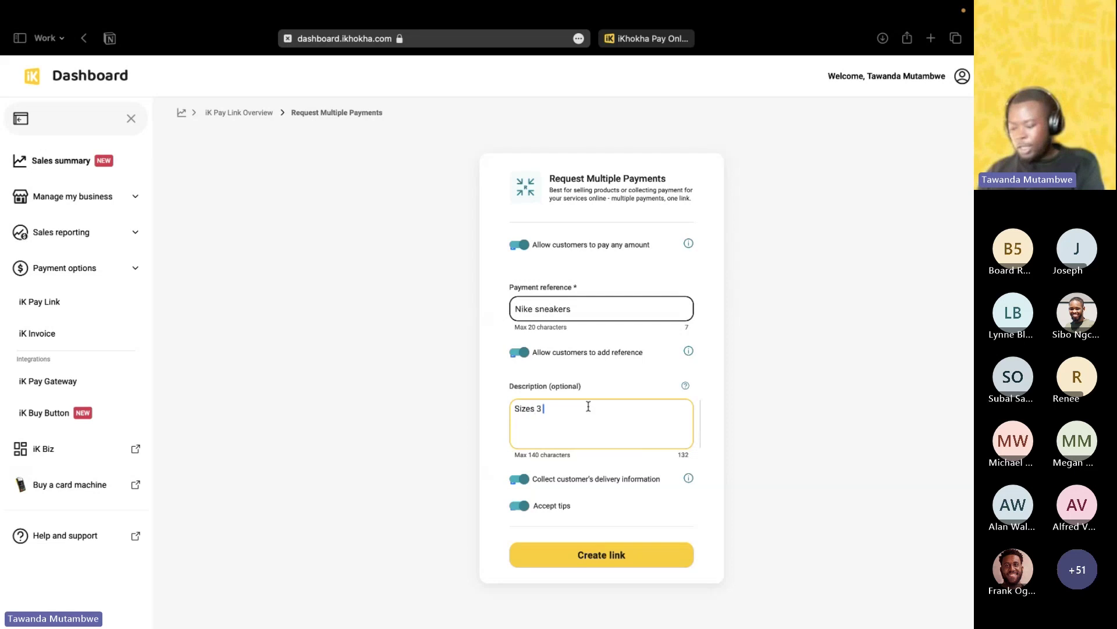
{"action": "type", "text": "- 9 in white and black"}
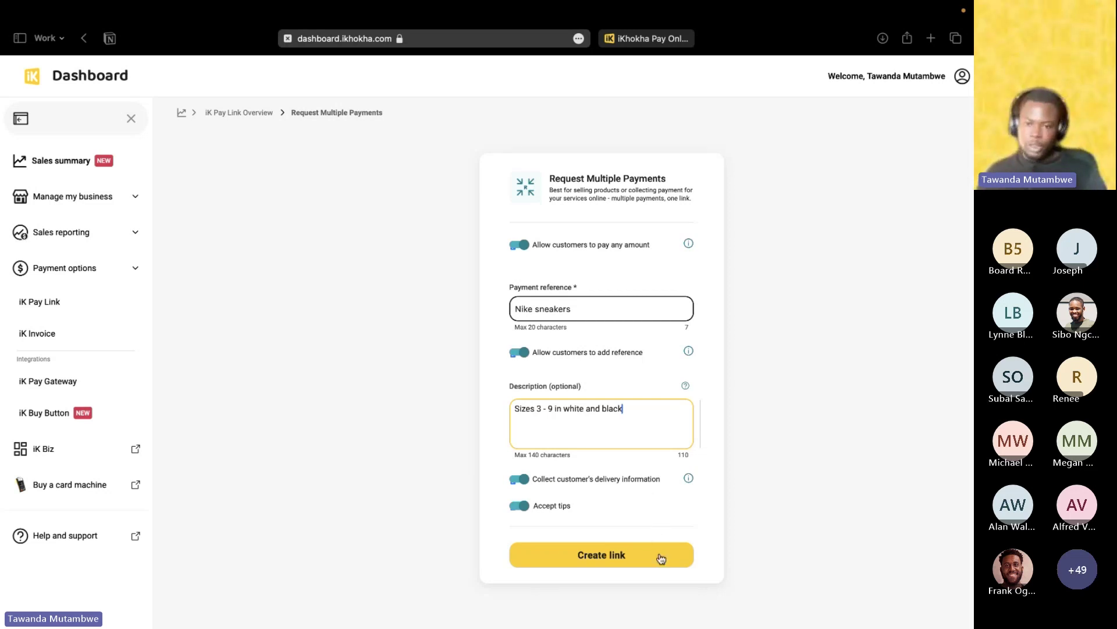
{"action": "left_click", "coordinate": [611, 558]}
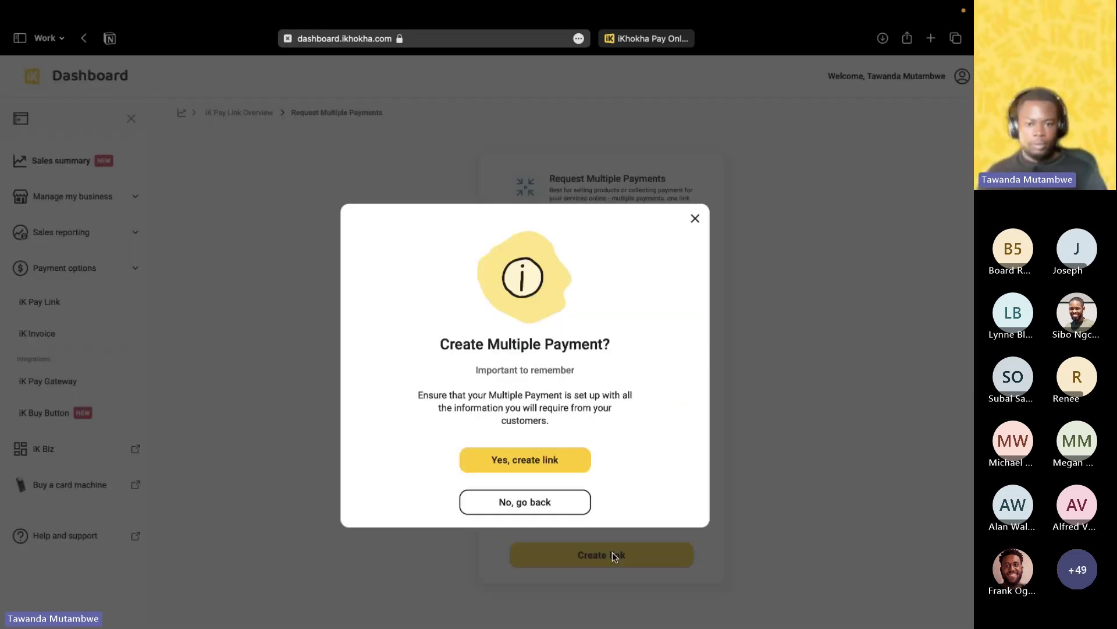
Confirm creation of the Nike sneakers Multiple Payments link to display its QR code.
{"action": "left_click", "coordinate": [525, 460]}
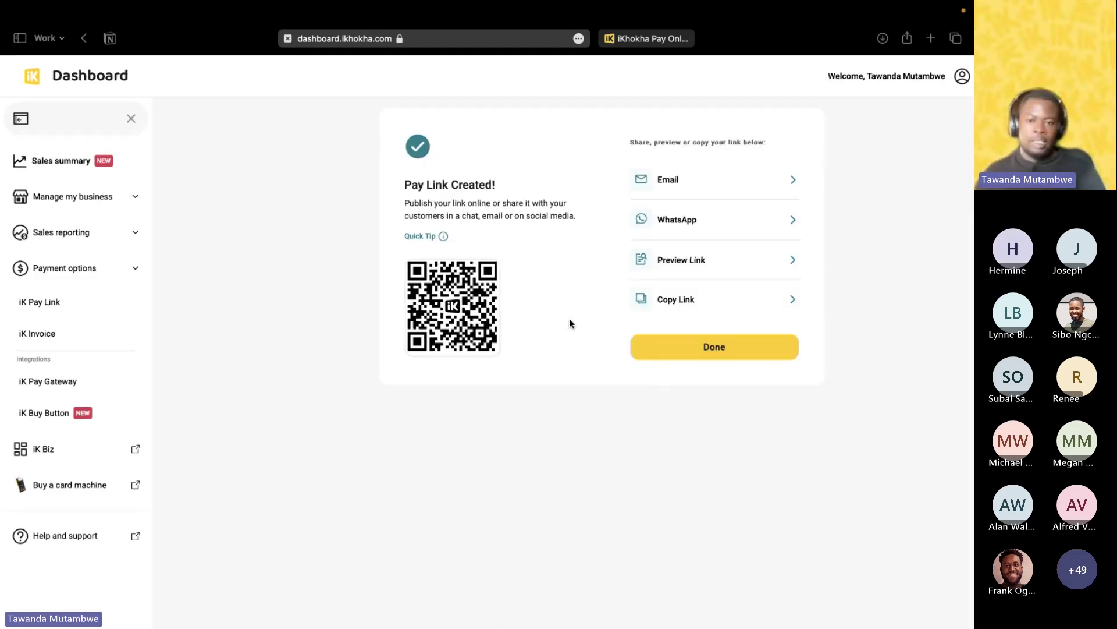
{"action": "mouse_move", "coordinate": [492, 321]}
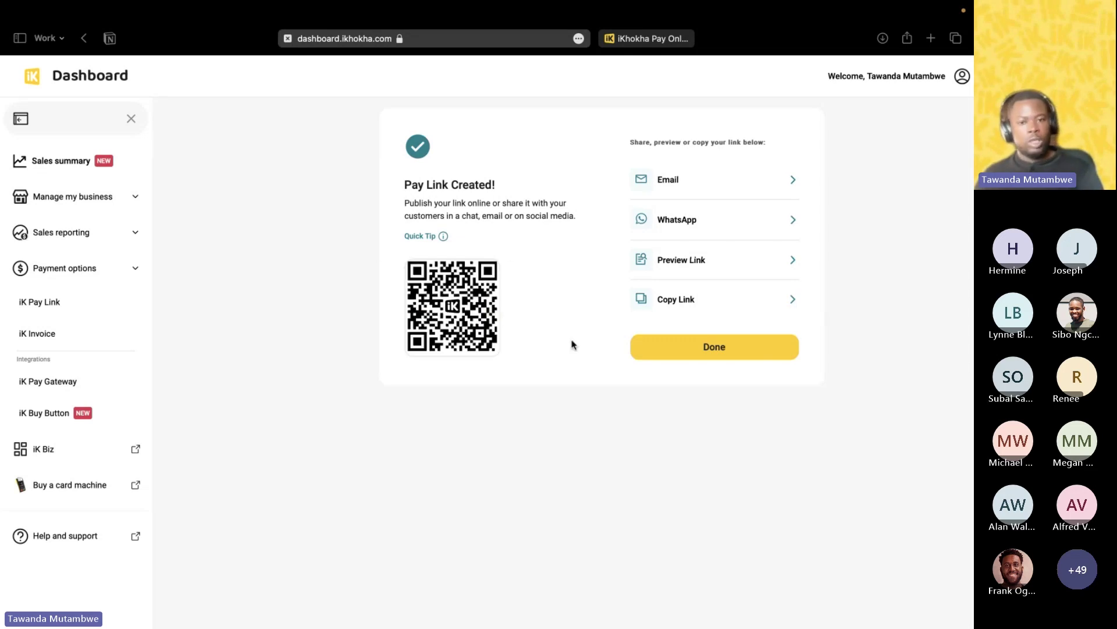
{"action": "mouse_move", "coordinate": [457, 312]}
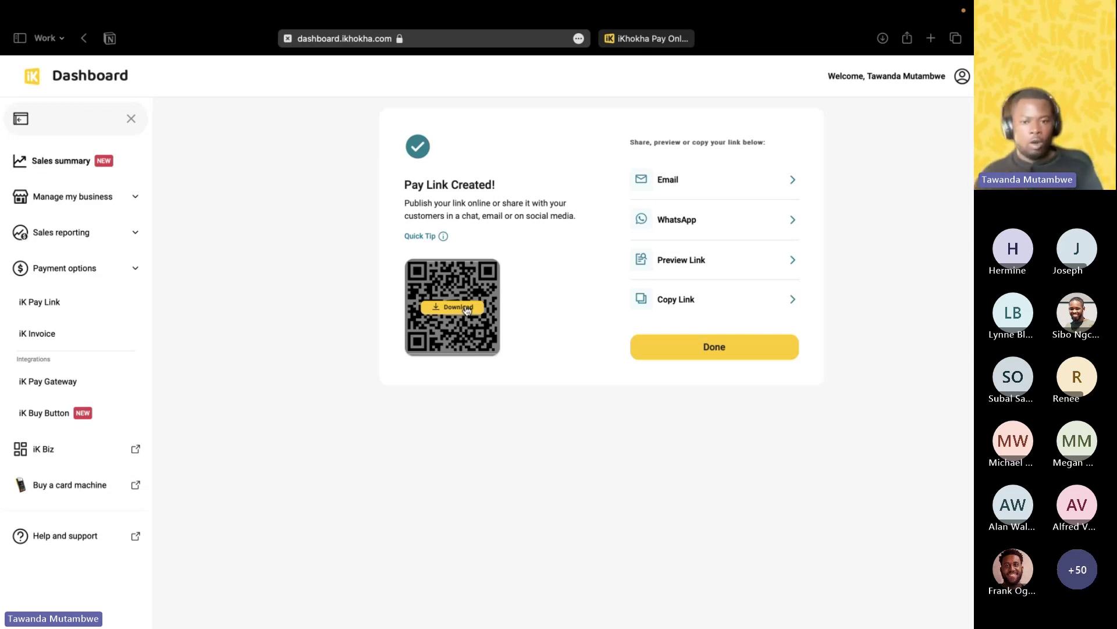
Download the pay link's QR code in PDF format.
{"action": "left_click", "coordinate": [466, 308]}
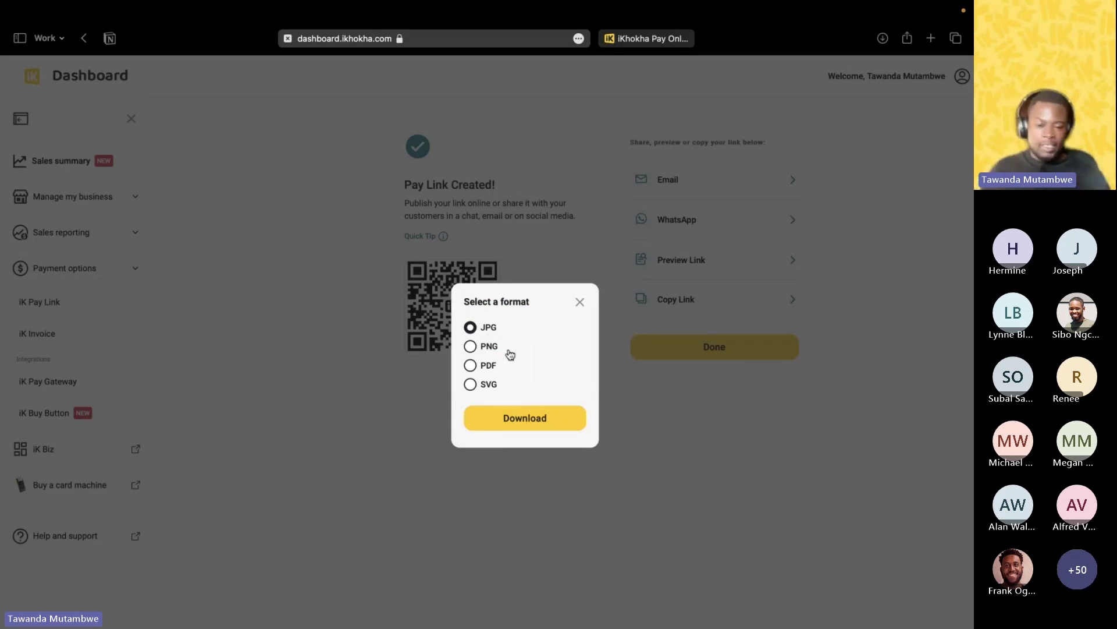
{"action": "left_click", "coordinate": [476, 367]}
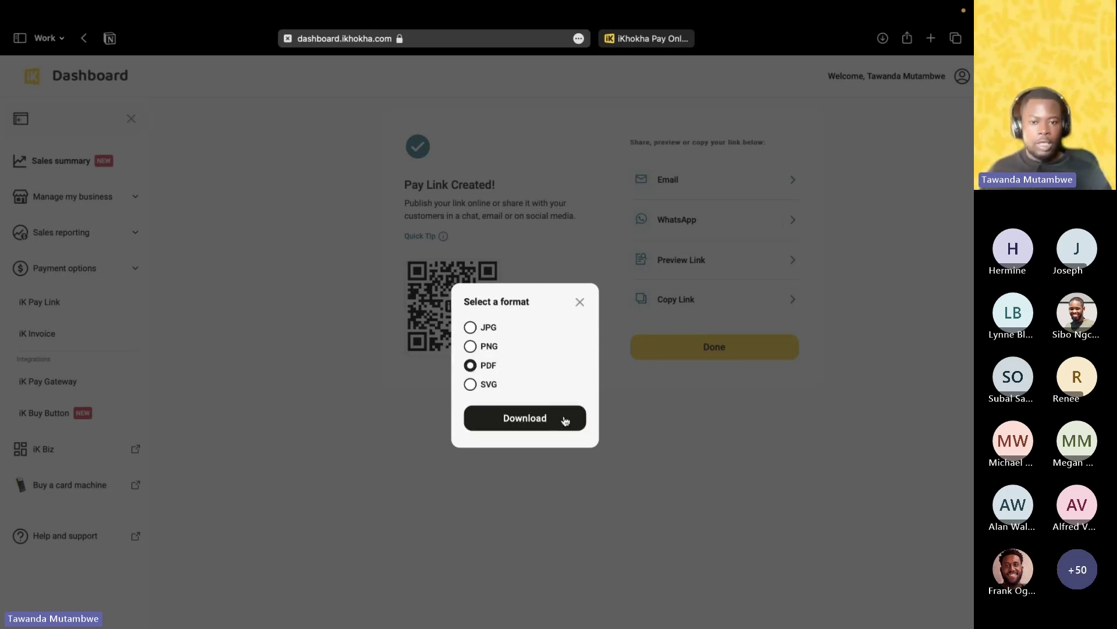
{"action": "left_click", "coordinate": [568, 417]}
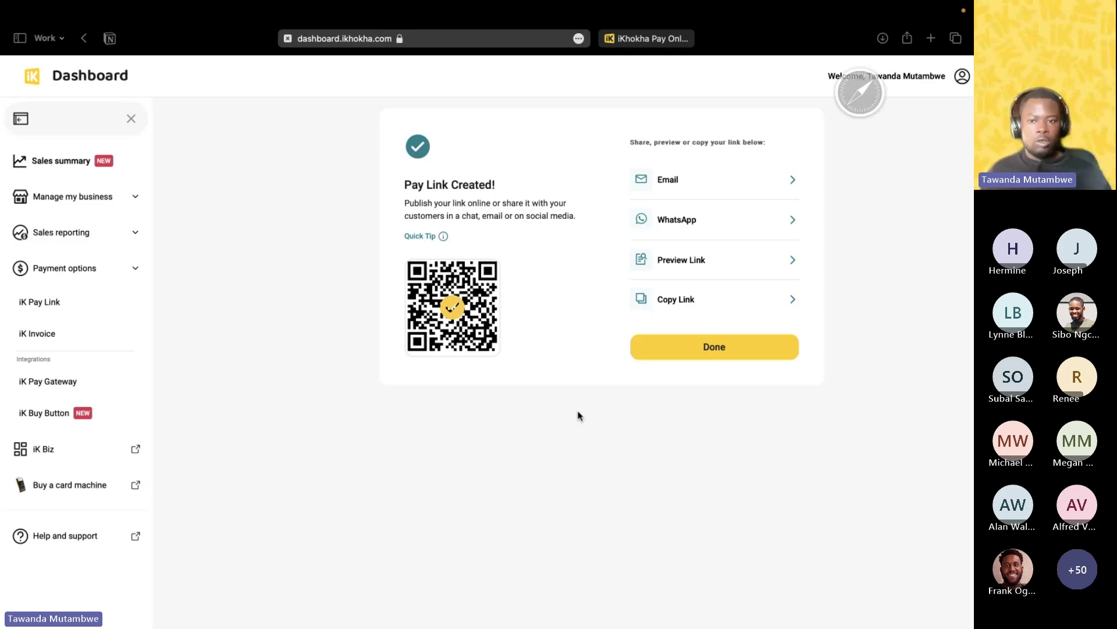
Open the downloaded payLink-2.pdf from the browser's downloads list.
{"action": "left_click", "coordinate": [880, 42]}
{"action": "left_click", "coordinate": [833, 98]}
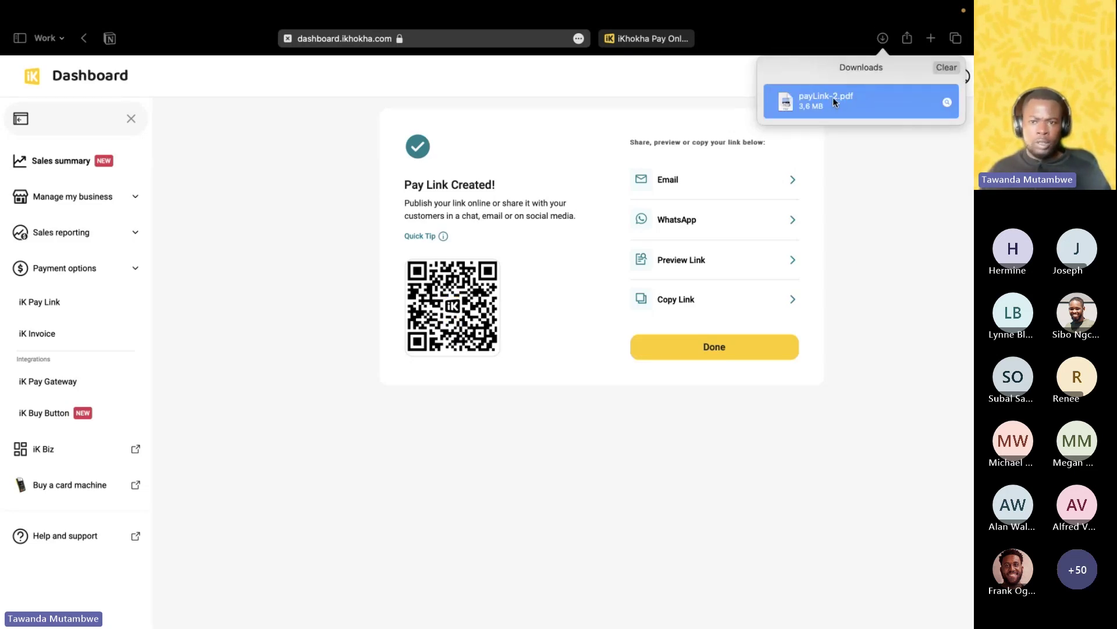
{"action": "double_click", "coordinate": [828, 97]}
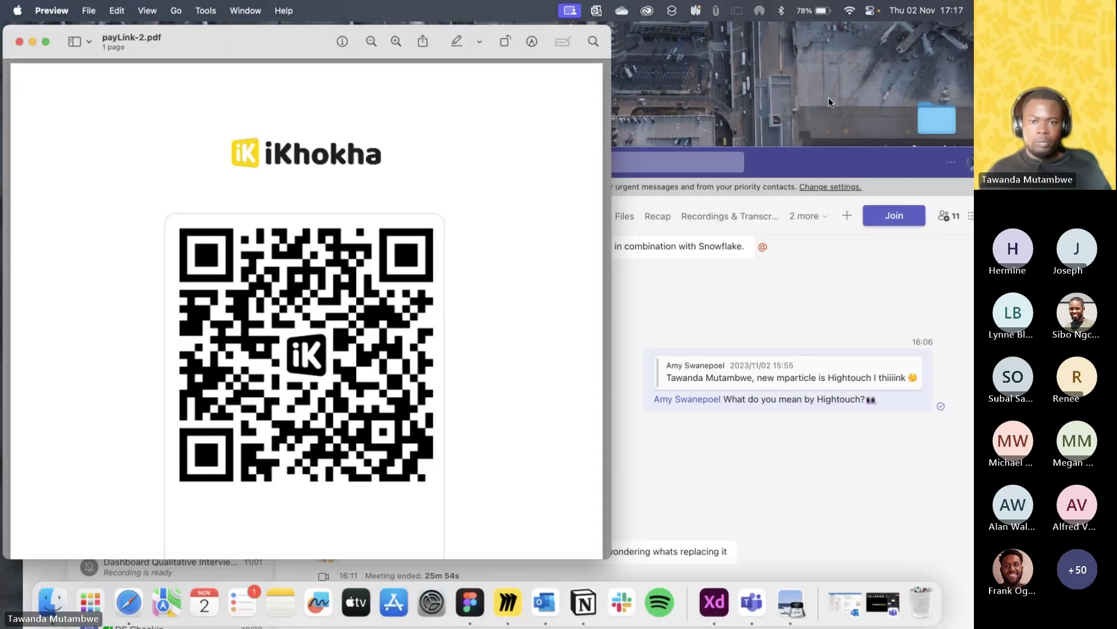
Scroll through the QR code PDF in Preview, then switch back to Safari.
{"action": "scroll", "coordinate": [508, 235], "scroll_direction": "down", "scroll_amount": 1}
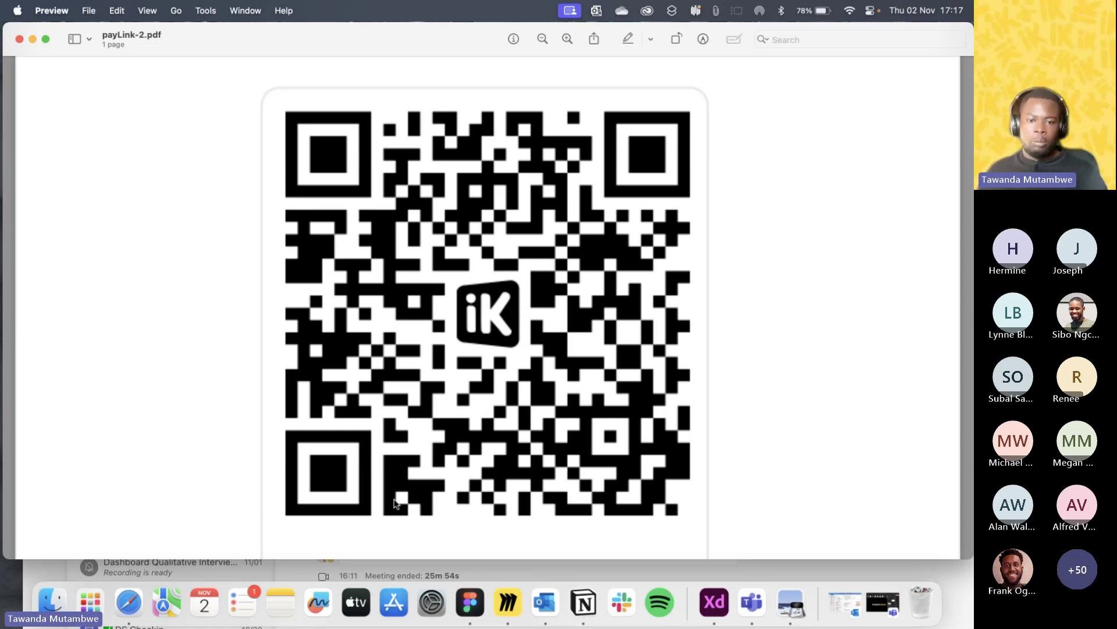
{"action": "left_click", "coordinate": [126, 603]}
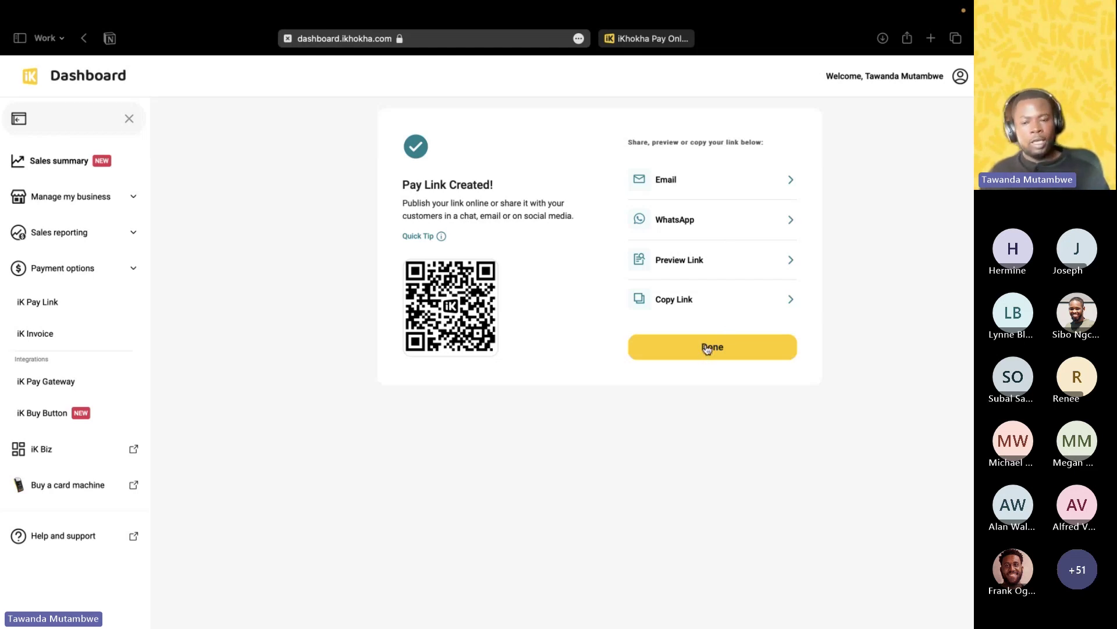
Preview the Nike sneakers pay link and enter an amount of R 5 with a R 2 tip.
{"action": "left_click", "coordinate": [697, 261]}
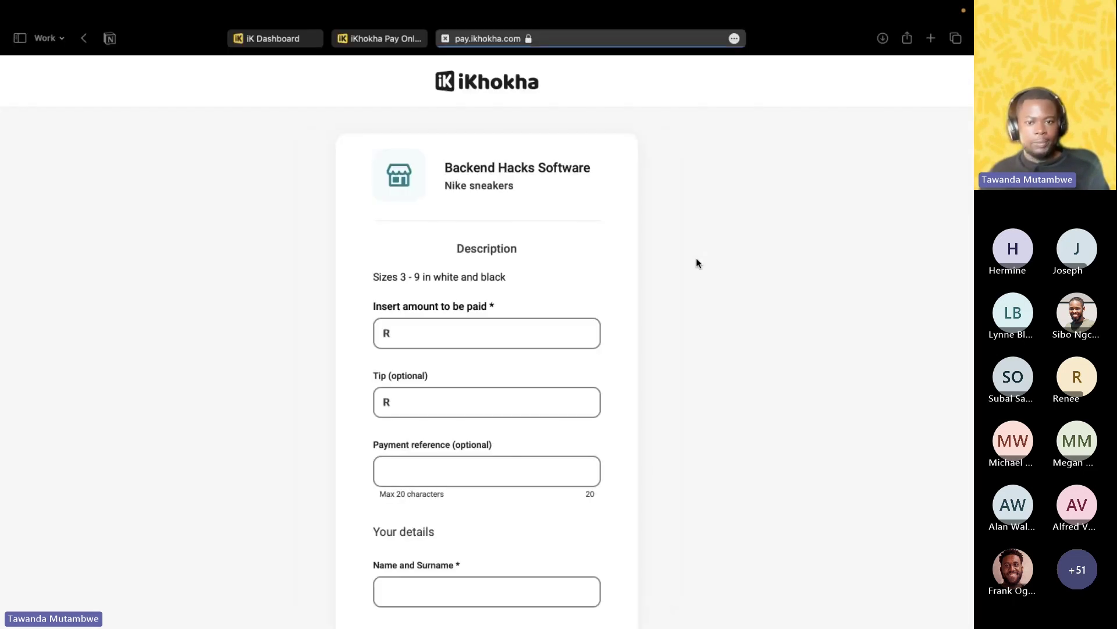
{"action": "scroll", "coordinate": [697, 263], "scroll_direction": "down", "scroll_amount": 1}
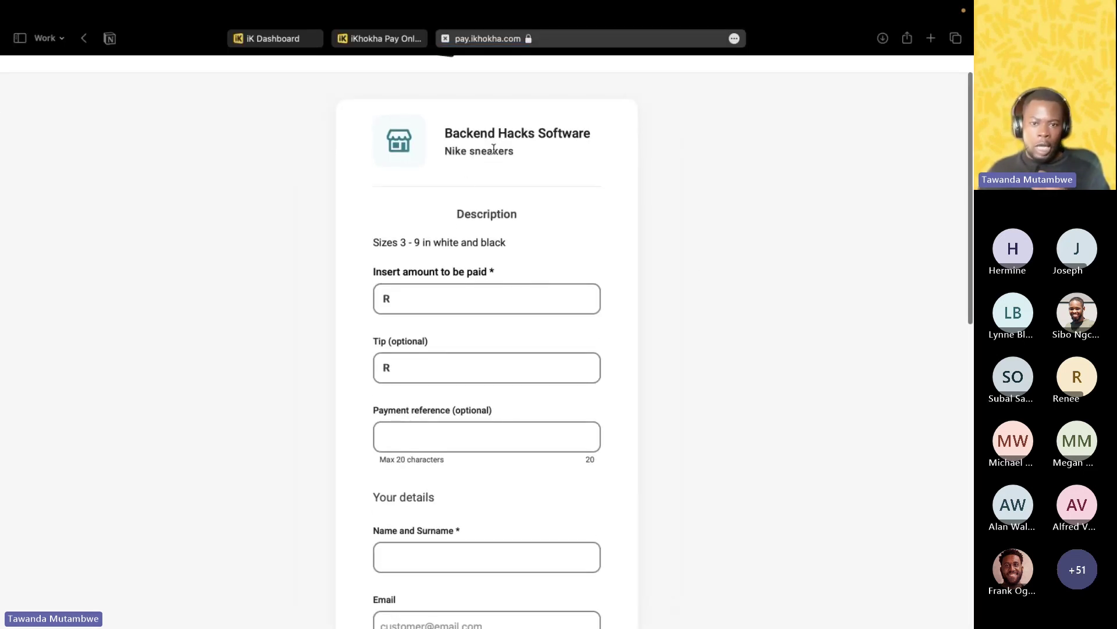
{"action": "scroll", "coordinate": [546, 237], "scroll_direction": "down", "scroll_amount": 2}
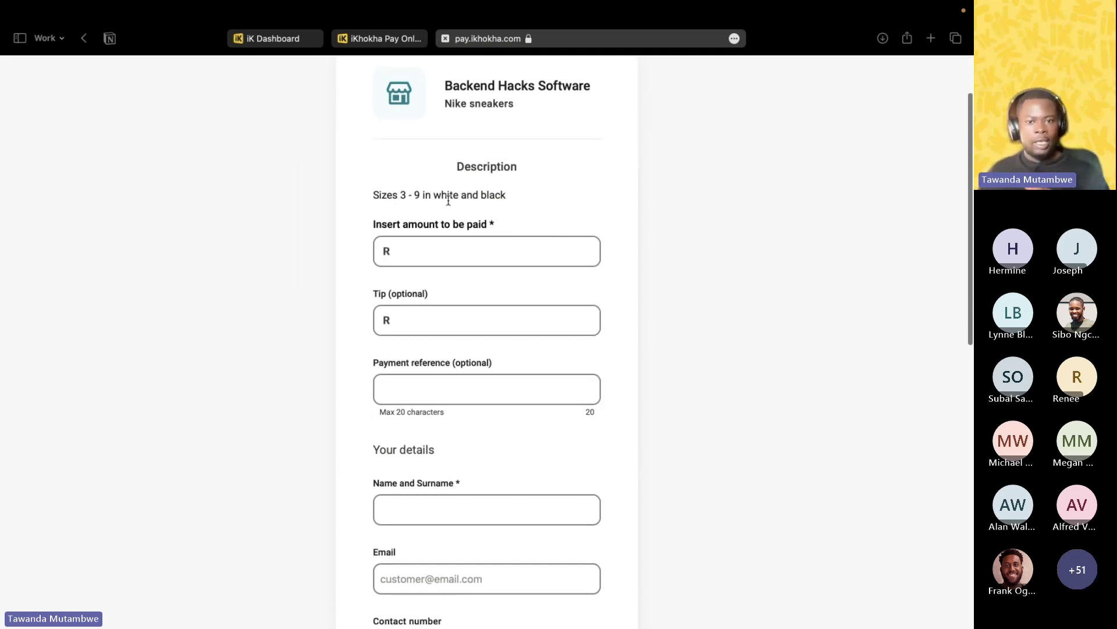
{"action": "scroll", "coordinate": [463, 266], "scroll_direction": "down", "scroll_amount": 2}
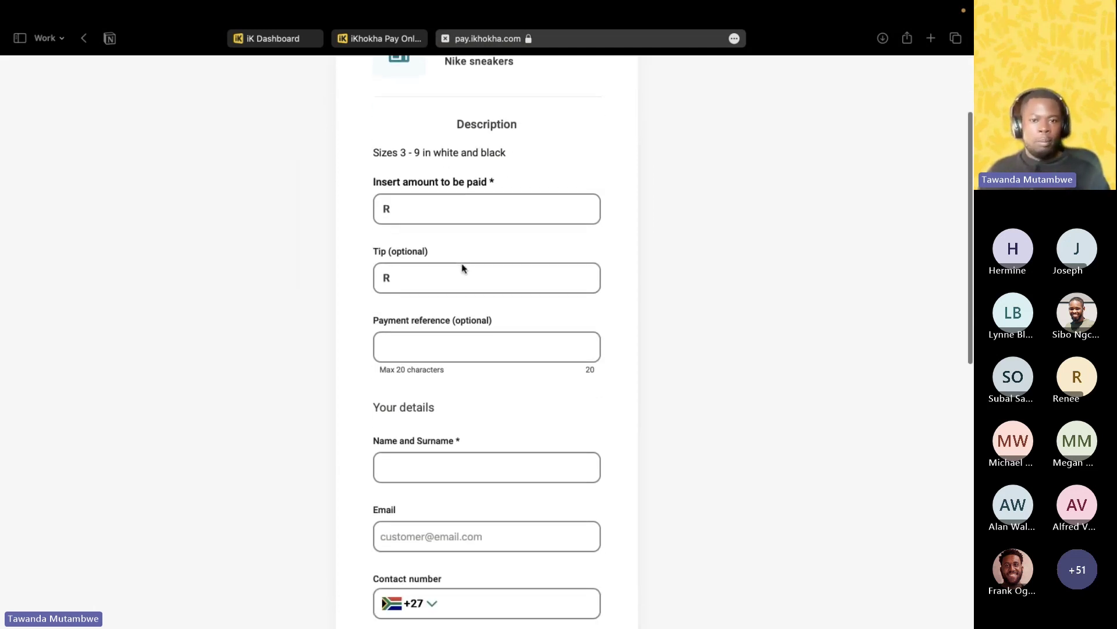
{"action": "left_click", "coordinate": [436, 208]}
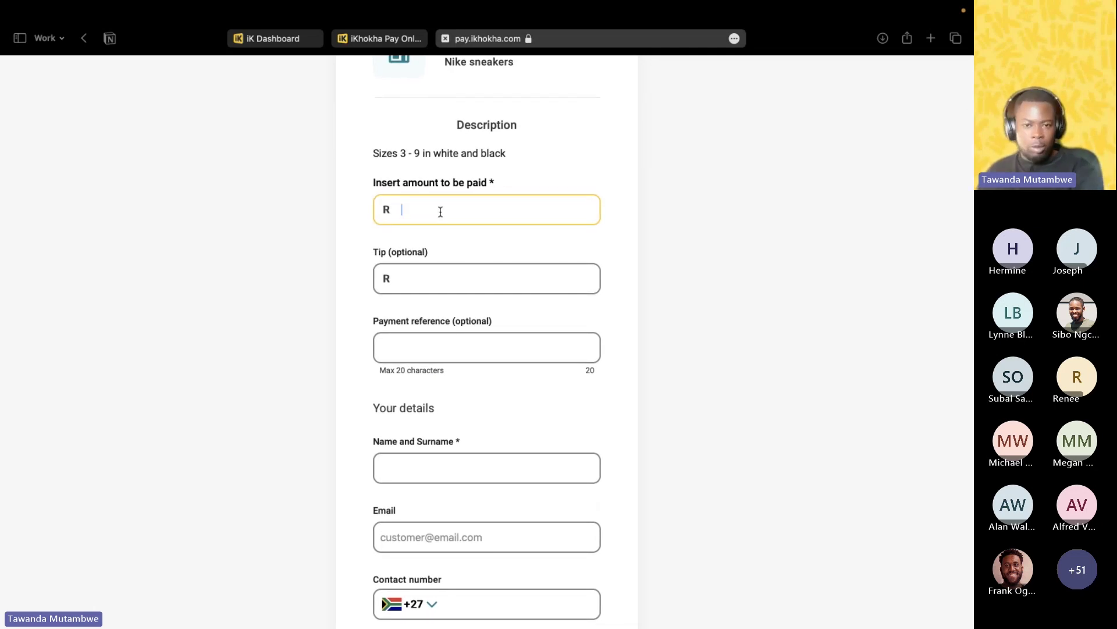
{"action": "type", "text": "5"}
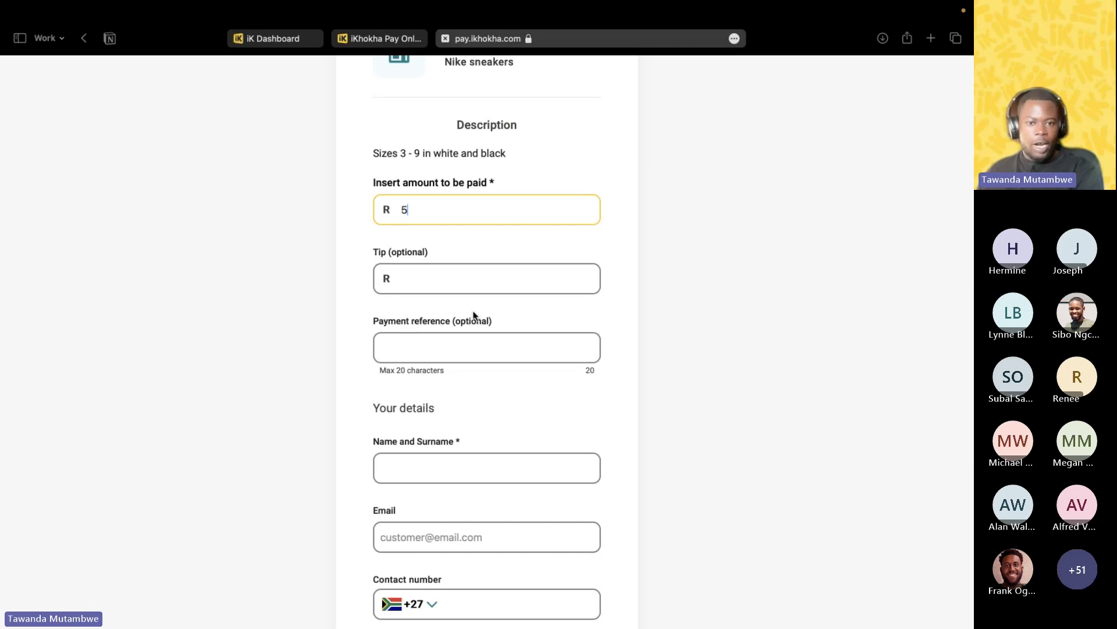
{"action": "left_click", "coordinate": [436, 279]}
{"action": "type", "text": "2"}
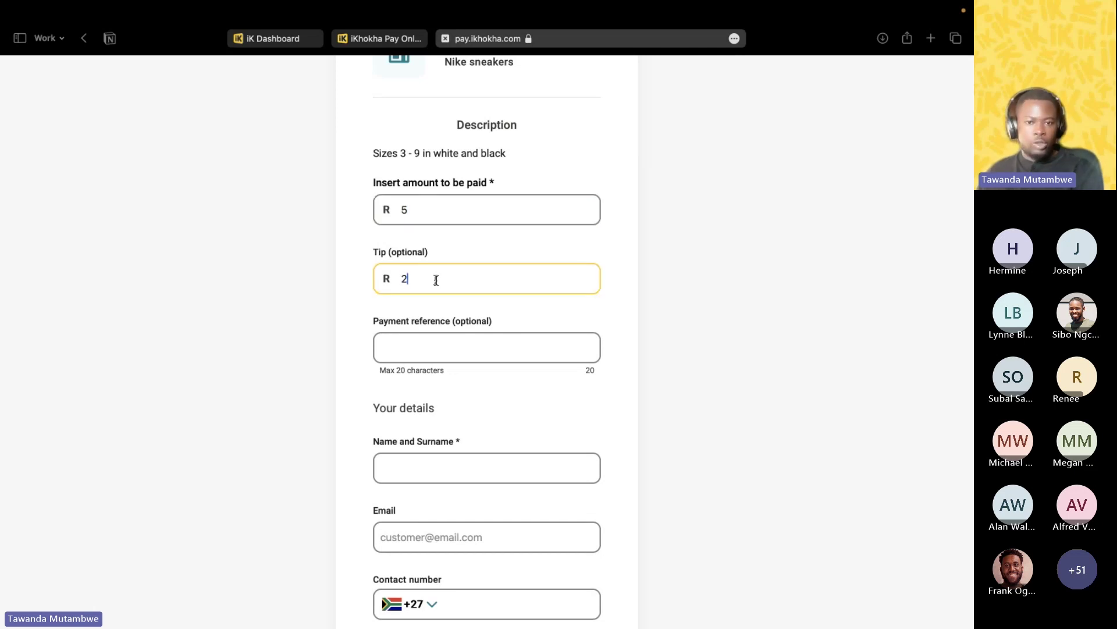
{"action": "scroll", "coordinate": [459, 308], "scroll_direction": "down", "scroll_amount": 3}
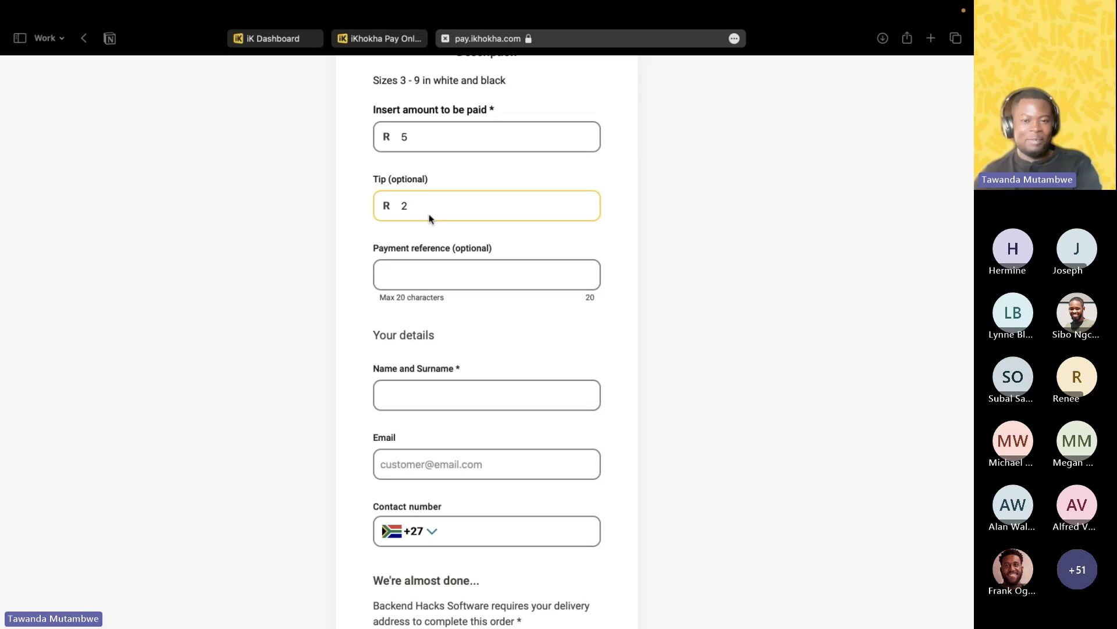
Type a payment reference and scroll through the checkout form.
{"action": "left_click", "coordinate": [423, 275]}
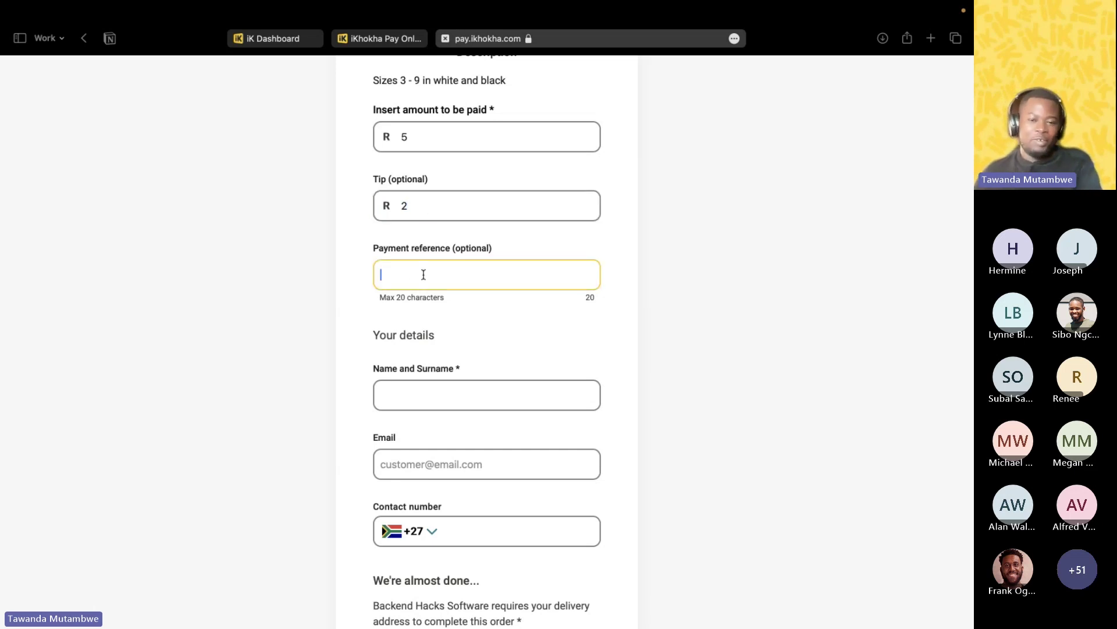
{"action": "type", "text": "Tawanda"}
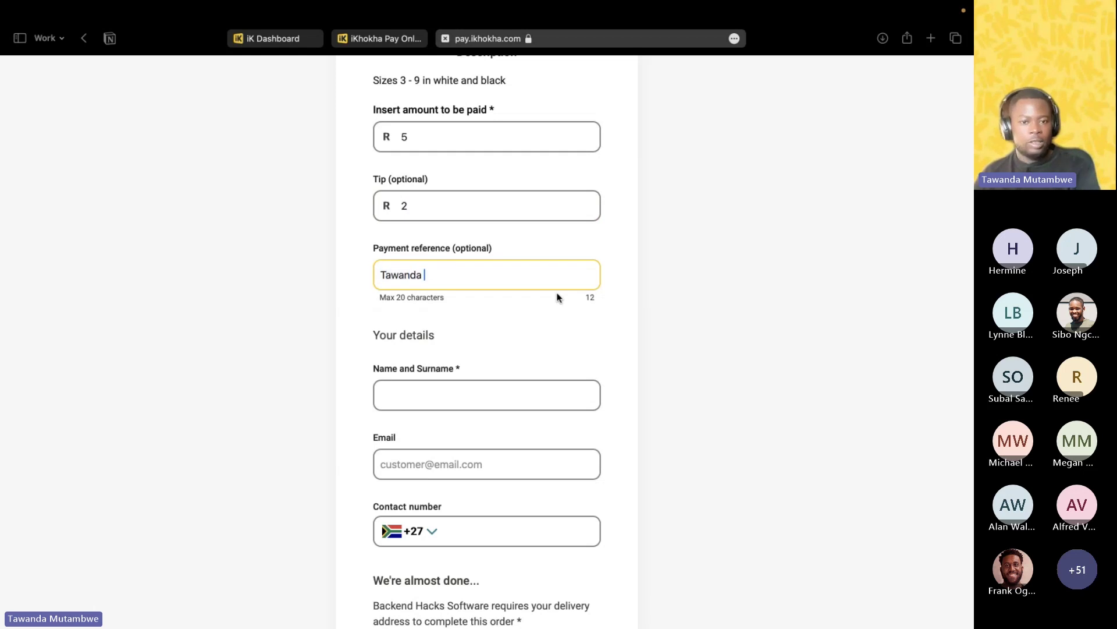
{"action": "scroll", "coordinate": [563, 389], "scroll_direction": "down", "scroll_amount": 1}
{"action": "scroll", "coordinate": [563, 389], "scroll_direction": "down", "scroll_amount": 1}
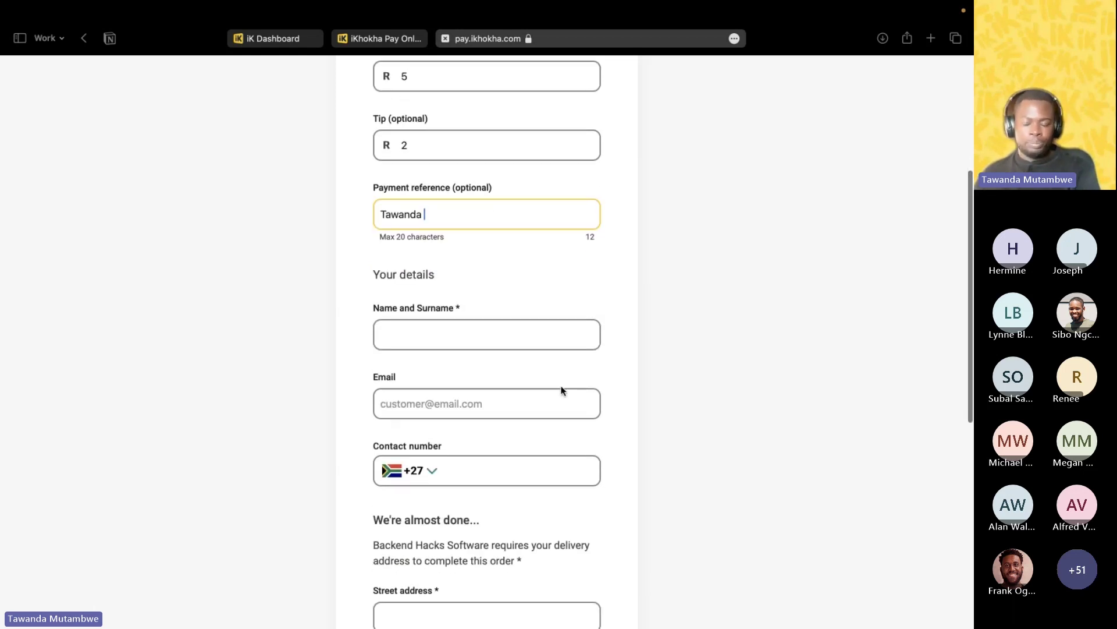
{"action": "scroll", "coordinate": [561, 391], "scroll_direction": "down", "scroll_amount": 1}
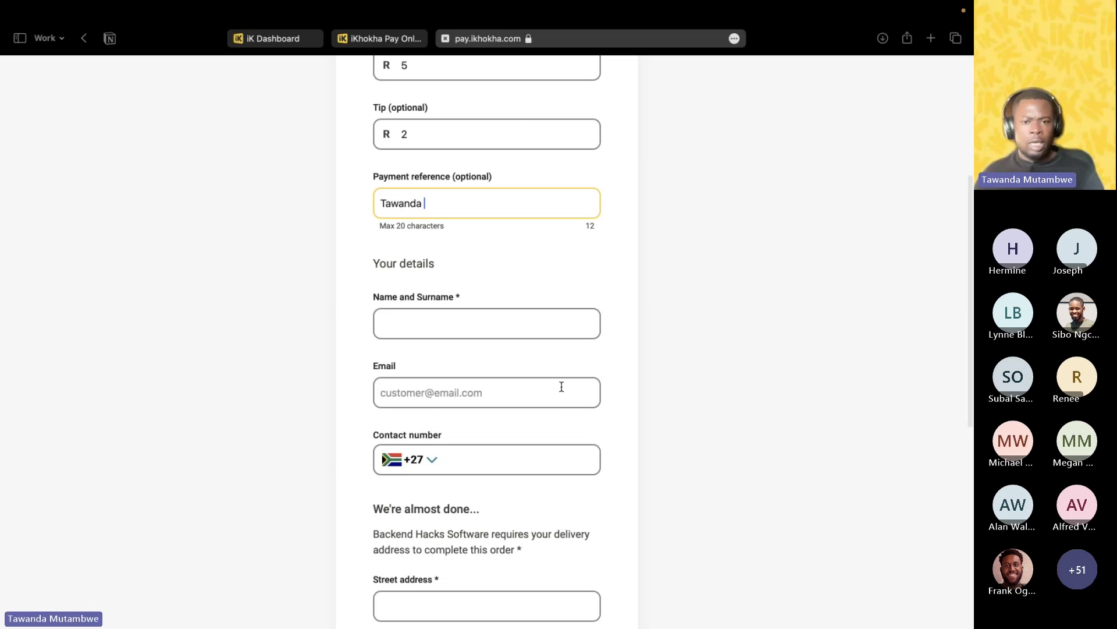
{"action": "scroll", "coordinate": [482, 350], "scroll_direction": "down", "scroll_amount": 1}
{"action": "scroll", "coordinate": [475, 346], "scroll_direction": "down", "scroll_amount": 1}
{"action": "left_click", "coordinate": [417, 278]}
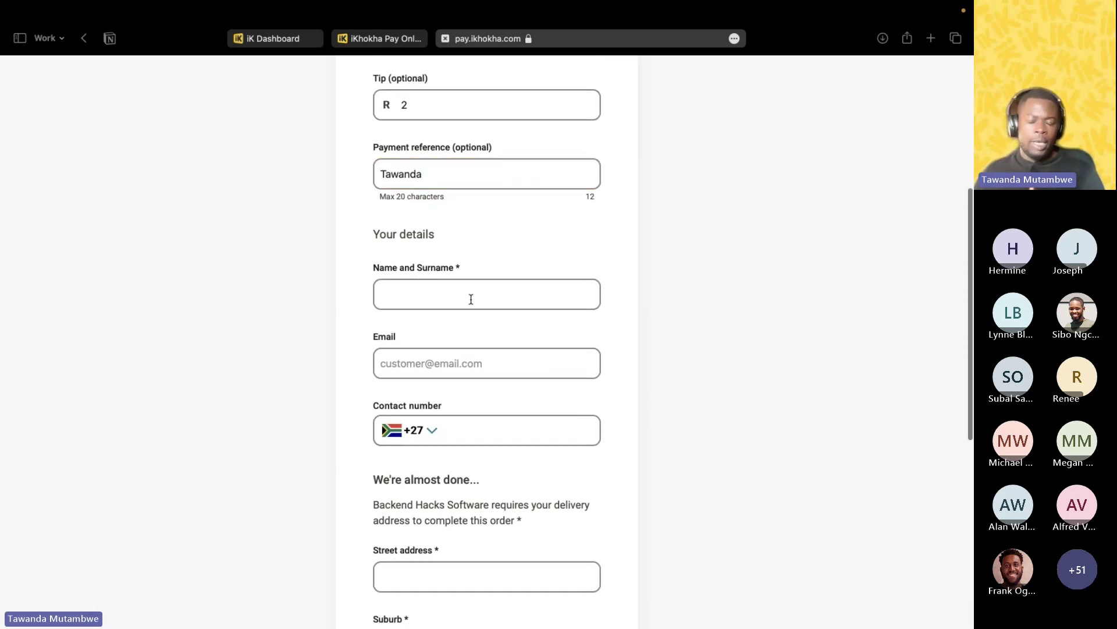
{"action": "scroll", "coordinate": [471, 298], "scroll_direction": "down", "scroll_amount": 3}
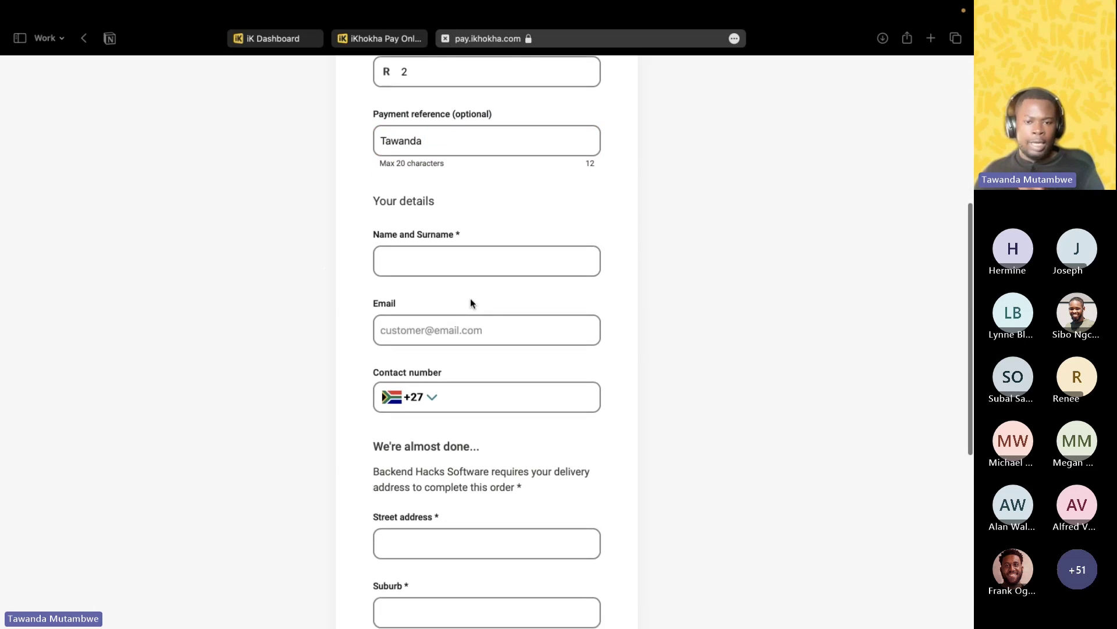
{"action": "scroll", "coordinate": [466, 305], "scroll_direction": "down", "scroll_amount": 6}
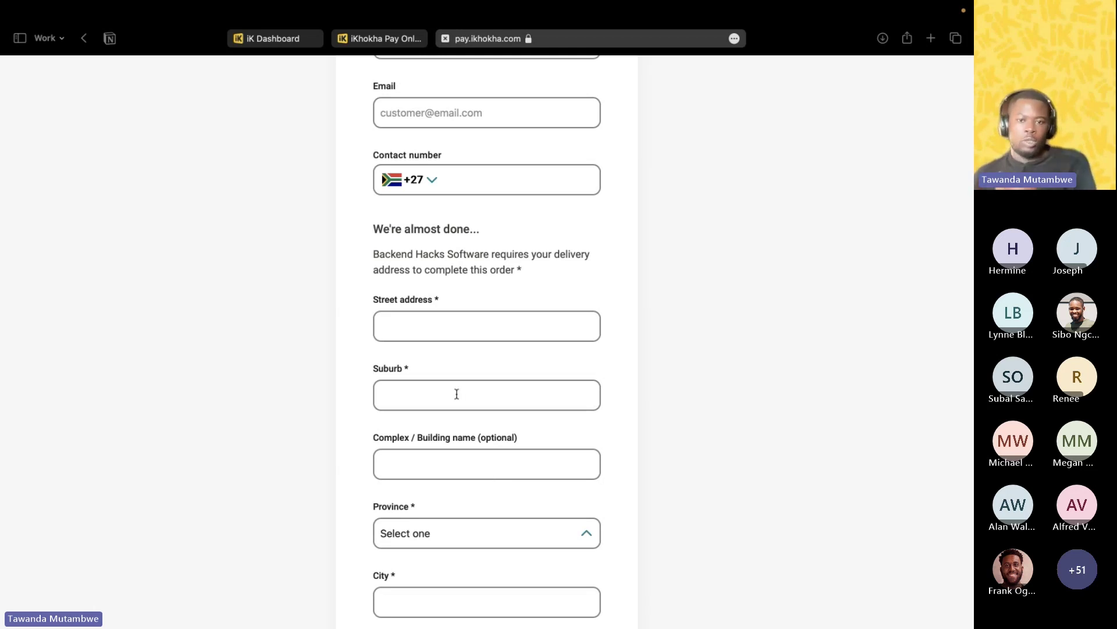
{"action": "scroll", "coordinate": [458, 392], "scroll_direction": "up", "scroll_amount": 5}
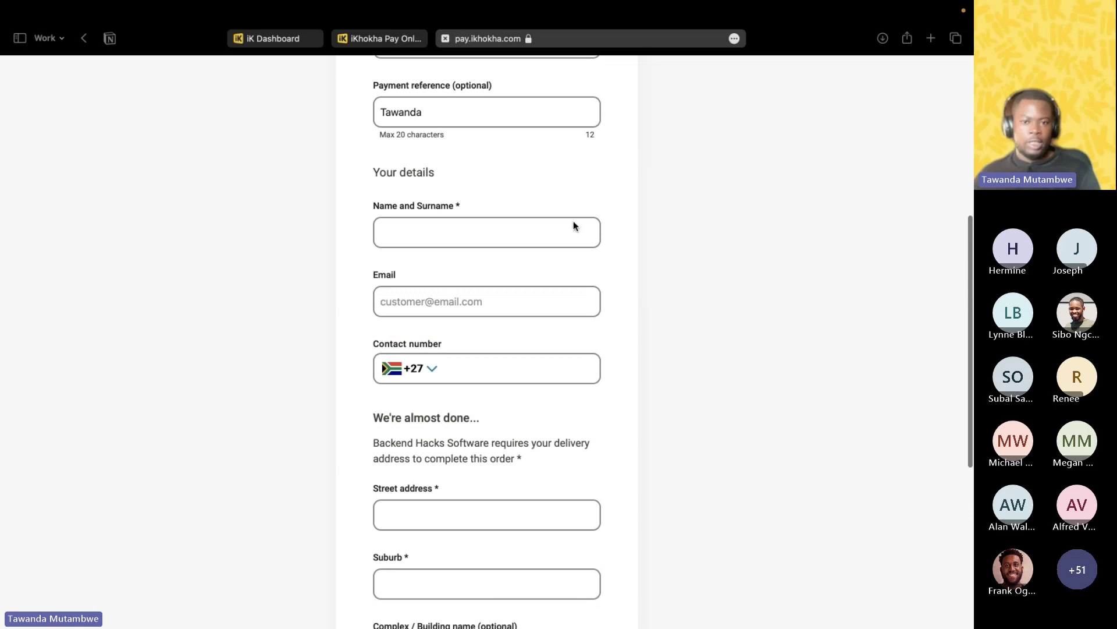
Replace the payment reference and fill in the payer's full name.
{"action": "left_click", "coordinate": [412, 230]}
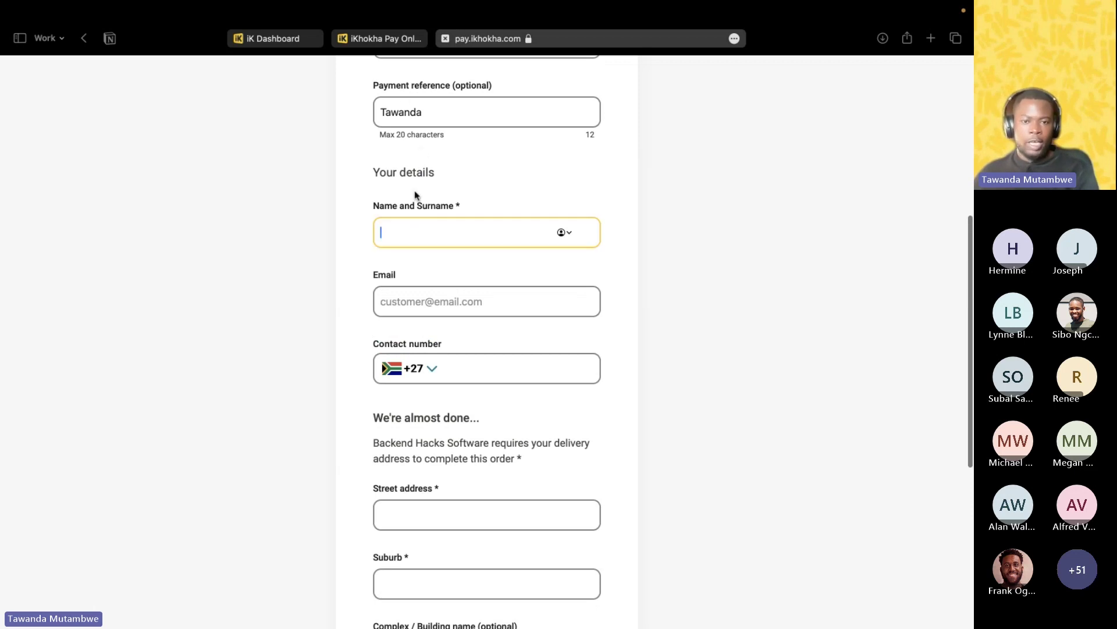
{"action": "left_click", "coordinate": [437, 113]}
{"action": "left_click_drag", "start_coordinate": [438, 113], "coordinate": [375, 113]}
{"action": "type", "text": "Connie"}
{"action": "left_click", "coordinate": [424, 230]}
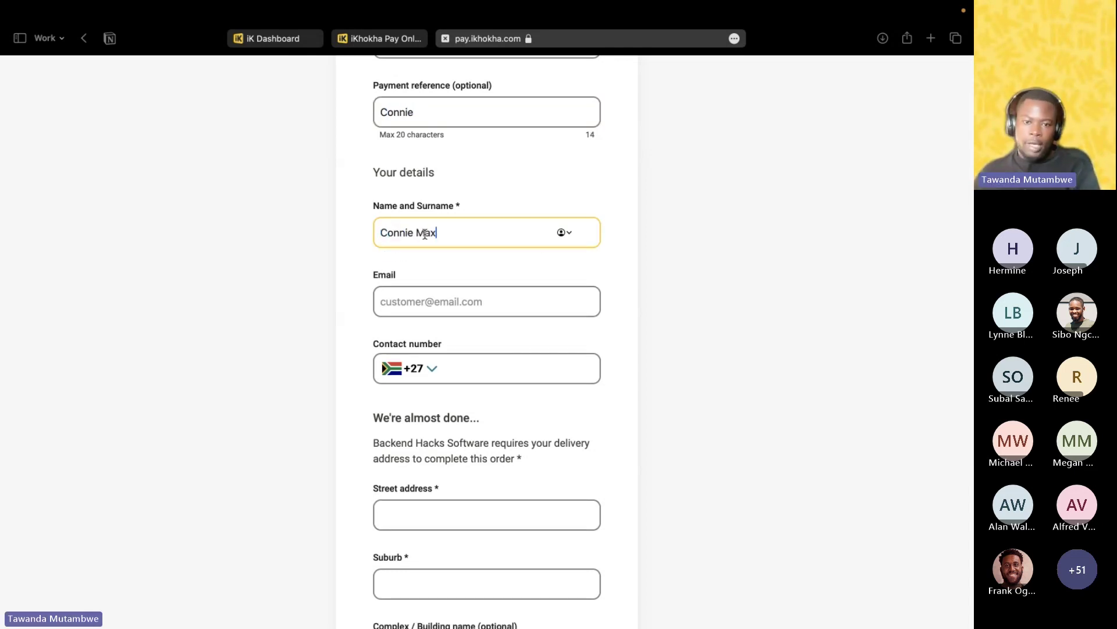
{"action": "left_click", "coordinate": [404, 312]}
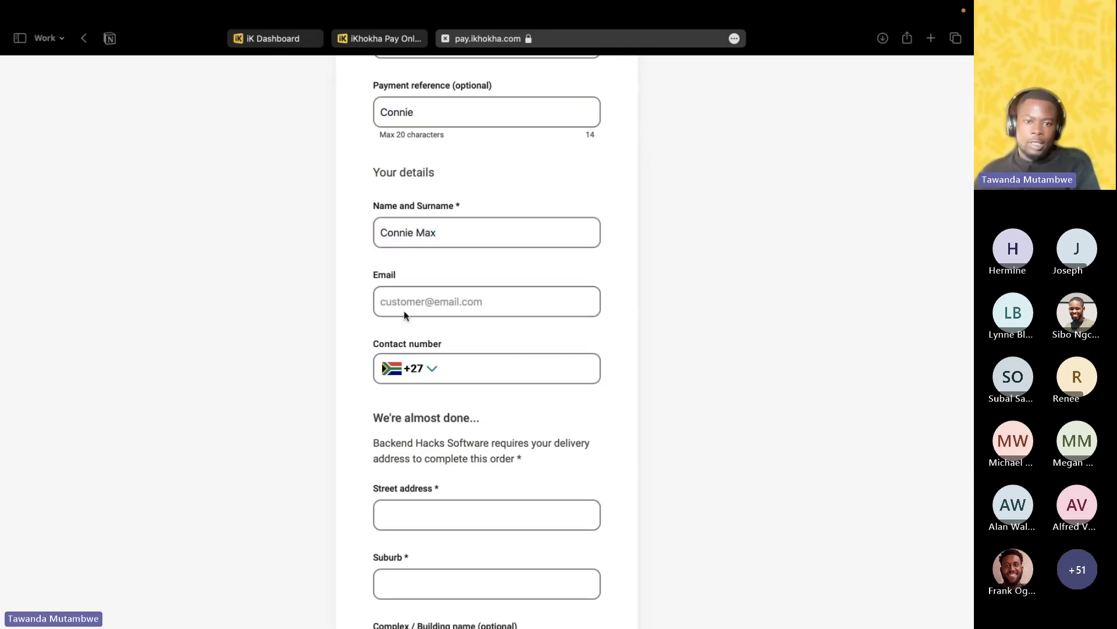
Enter the payer's e-mail address and contact number.
{"action": "left_click", "coordinate": [407, 308]}
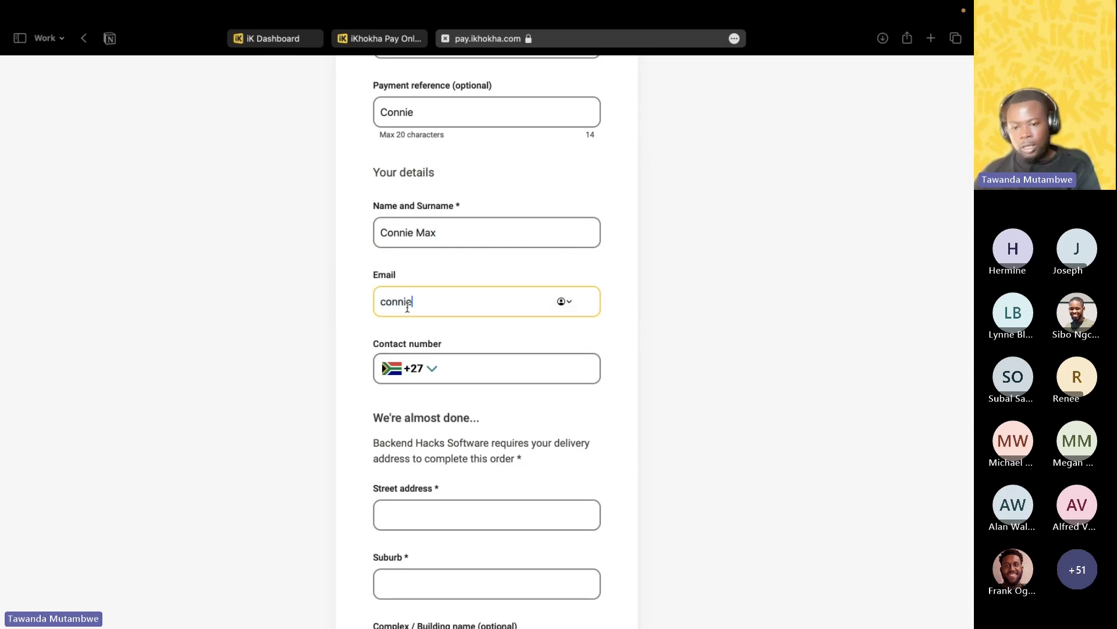
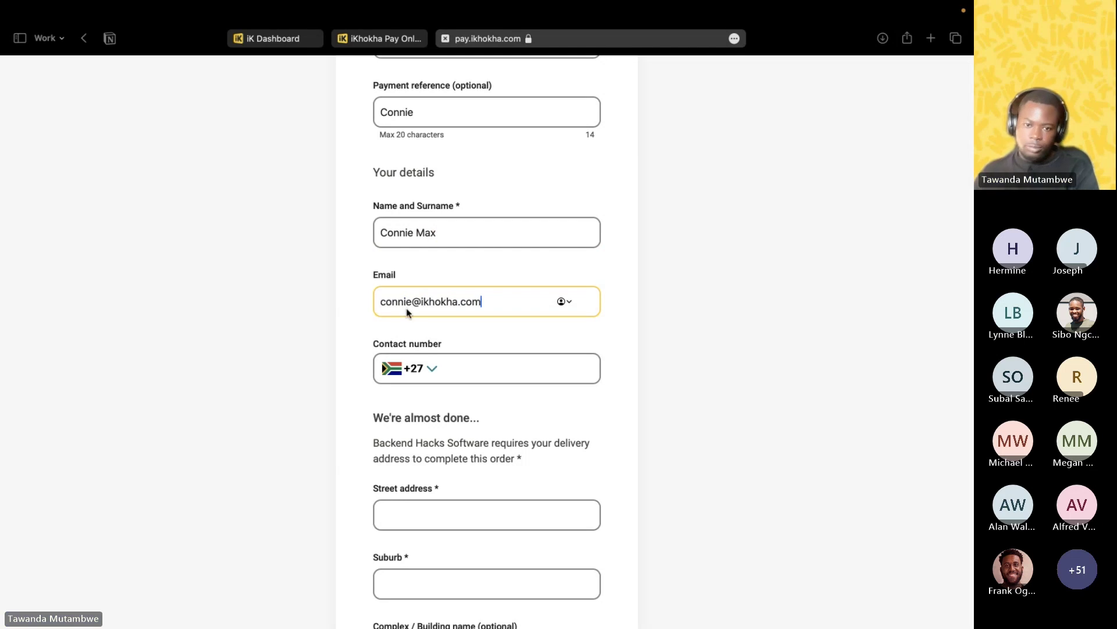
{"action": "left_click", "coordinate": [481, 372]}
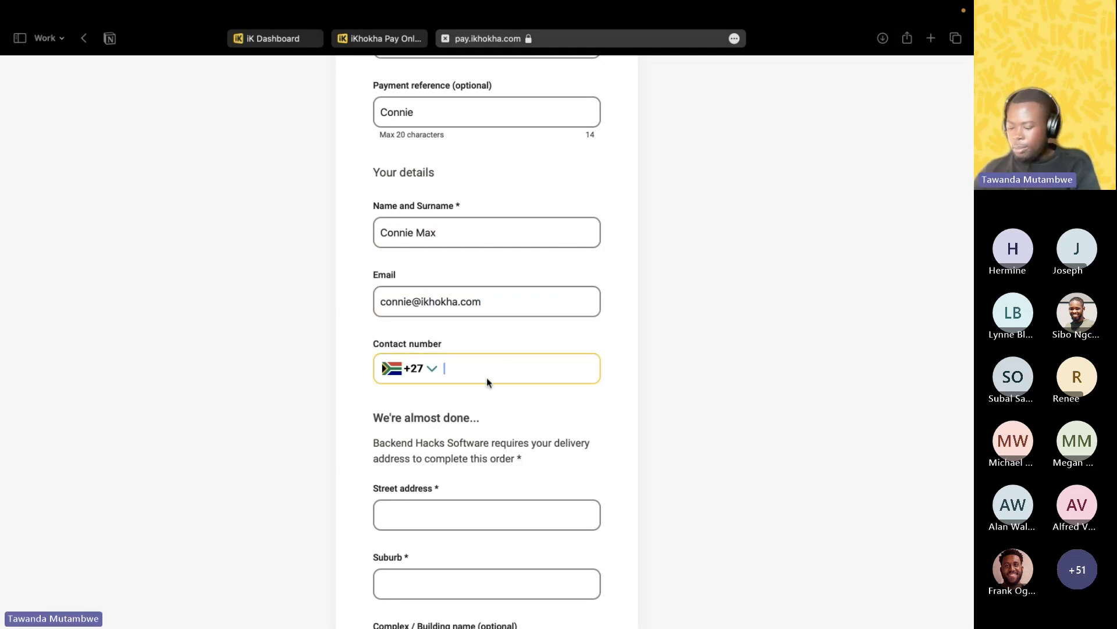
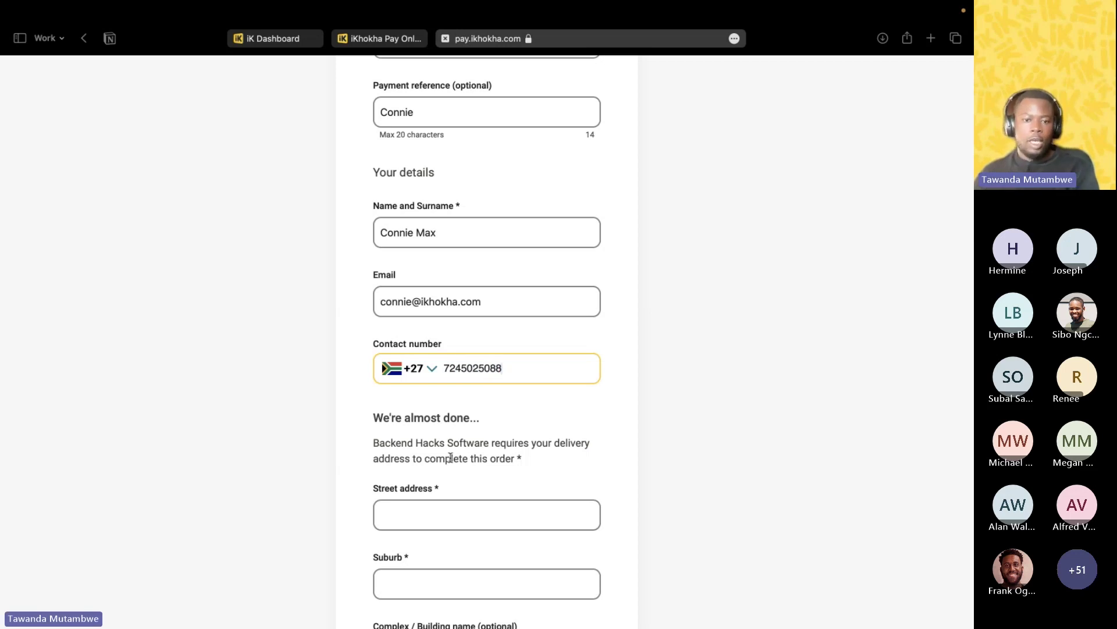
Search the street address and accept the suggested address to autofill the delivery fields.
{"action": "scroll", "coordinate": [465, 419], "scroll_direction": "down", "scroll_amount": 3}
{"action": "left_click", "coordinate": [444, 366]}
{"action": "scroll", "coordinate": [449, 366], "scroll_direction": "down", "scroll_amount": 1}
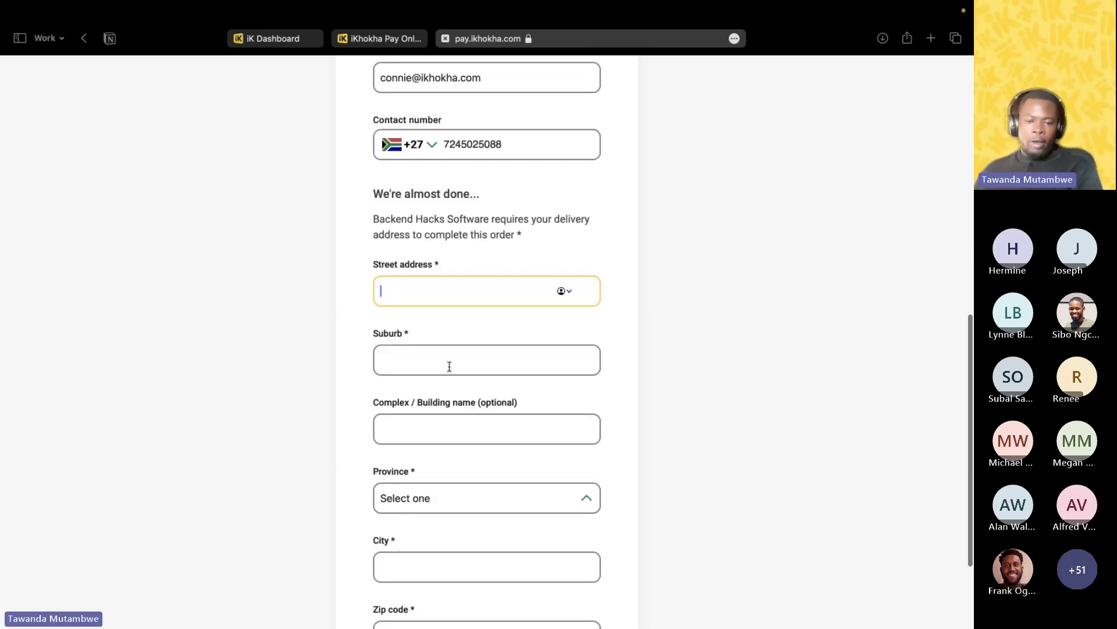
{"action": "type", "text": "orange"}
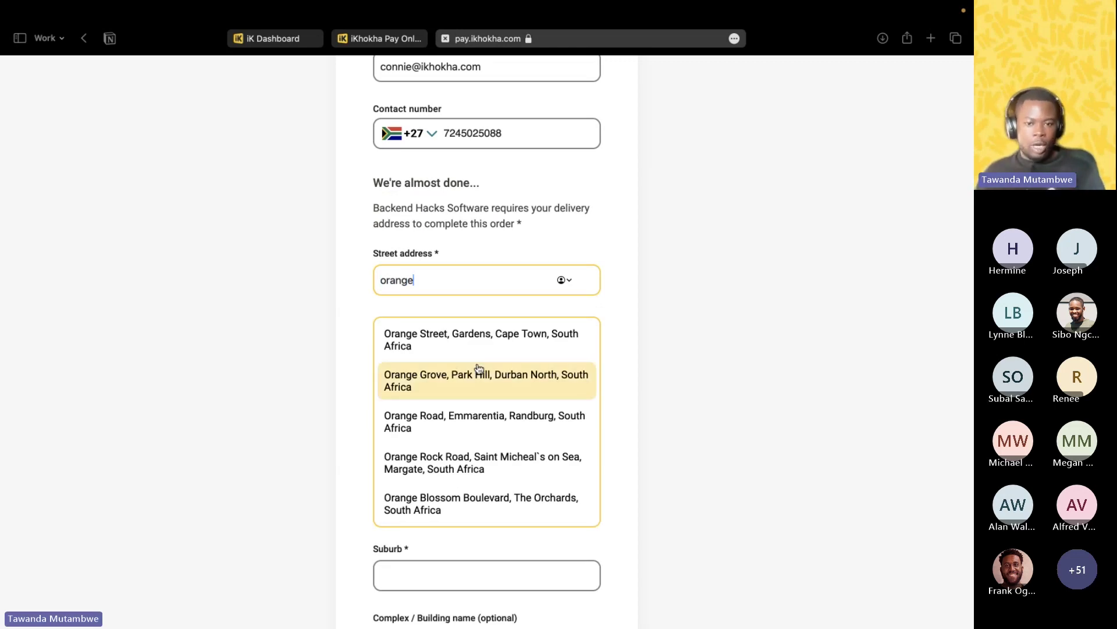
{"action": "left_click", "coordinate": [494, 418]}
{"action": "scroll", "coordinate": [569, 419], "scroll_direction": "down", "scroll_amount": 3}
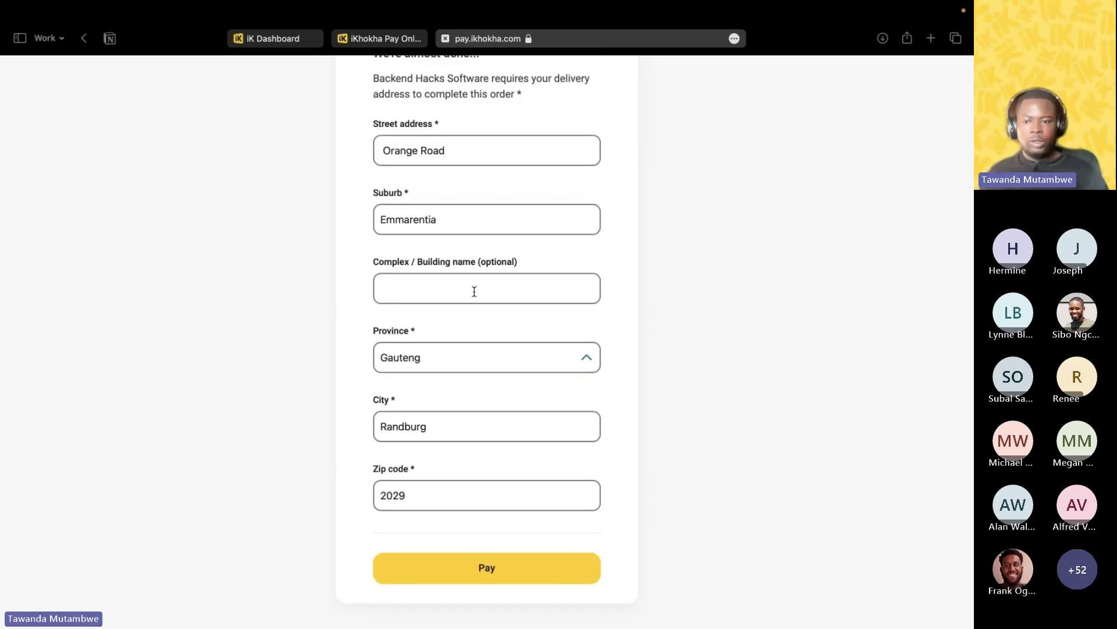
{"action": "scroll", "coordinate": [454, 408], "scroll_direction": "down", "scroll_amount": 2}
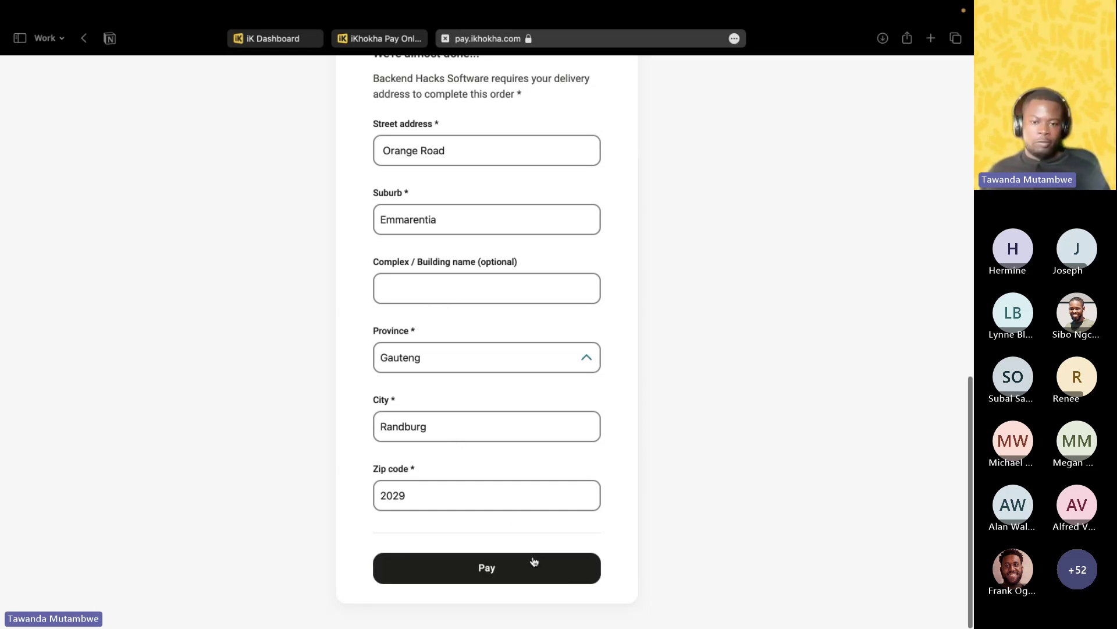
{"action": "scroll", "coordinate": [571, 489], "scroll_direction": "up", "scroll_amount": 5}
{"action": "scroll", "coordinate": [571, 487], "scroll_direction": "up", "scroll_amount": 4}
{"action": "scroll", "coordinate": [569, 490], "scroll_direction": "down", "scroll_amount": 10}
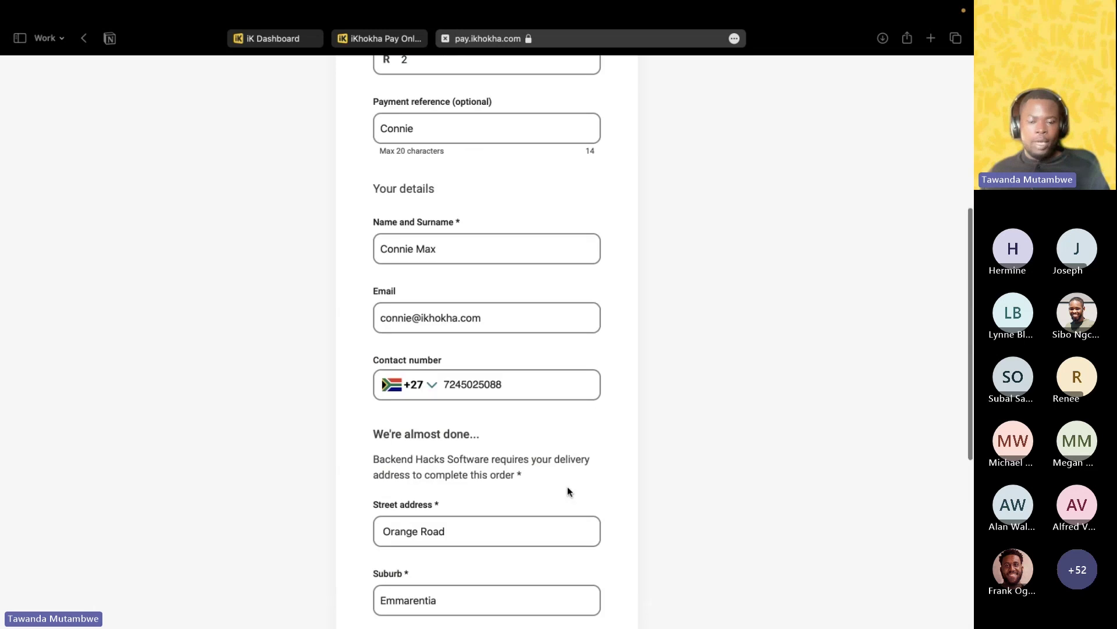
Submit the checkout form and reach the payment-method choice for the R 7.00 order.
{"action": "left_click", "coordinate": [489, 574]}
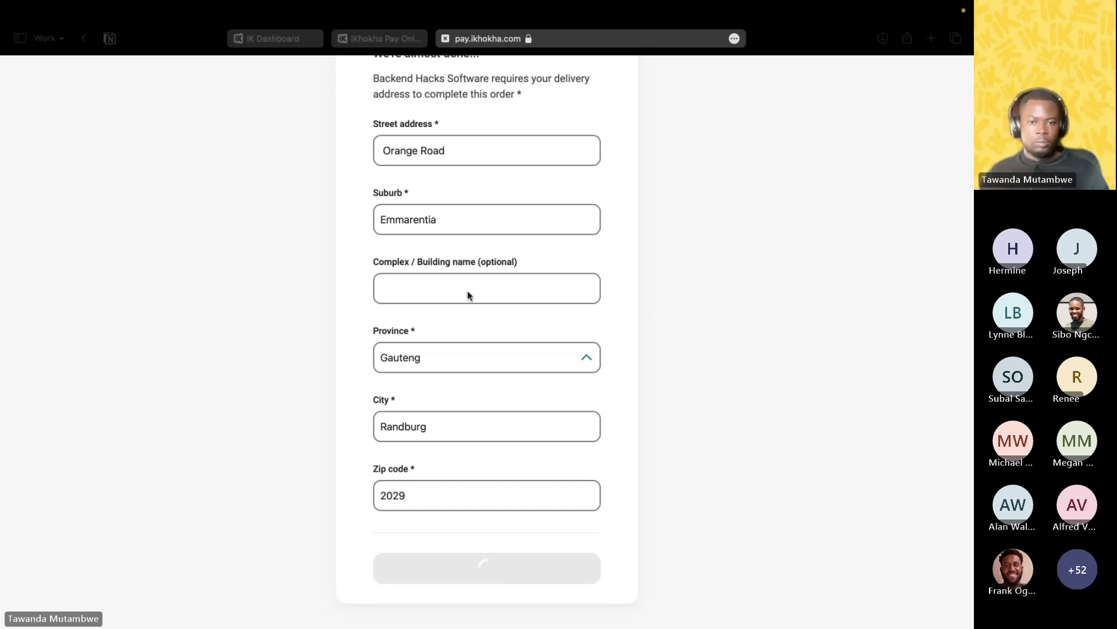
{"action": "scroll", "coordinate": [621, 290], "scroll_direction": "up", "scroll_amount": 10}
{"action": "scroll", "coordinate": [621, 289], "scroll_direction": "up", "scroll_amount": 2}
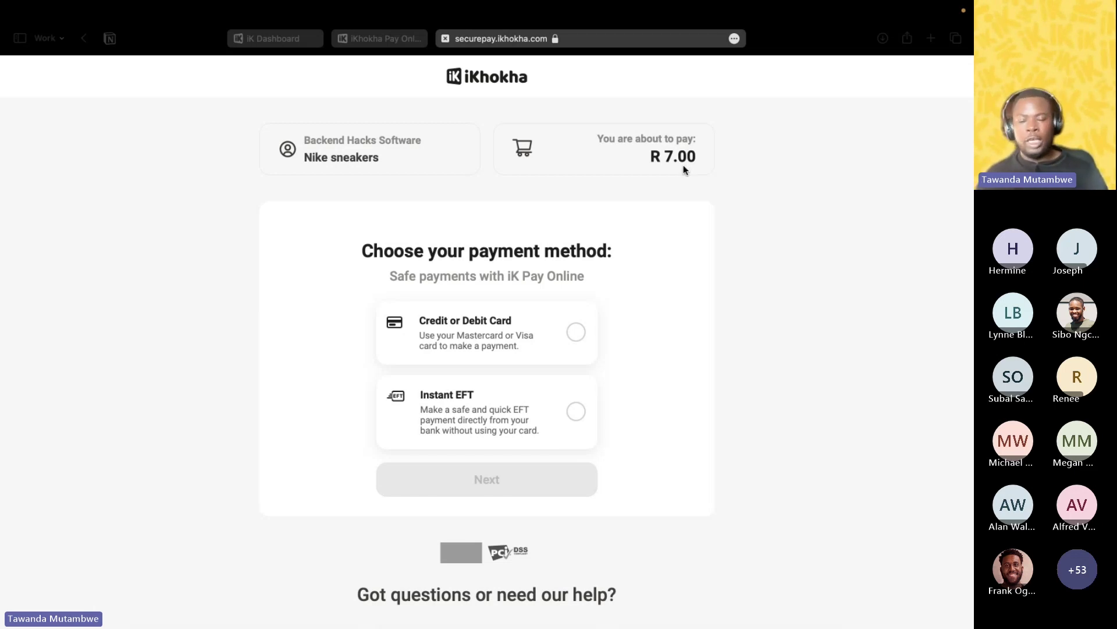
Choose Credit or Debit Card and bring up the empty R7.00 card payment form.
{"action": "left_click", "coordinate": [582, 341]}
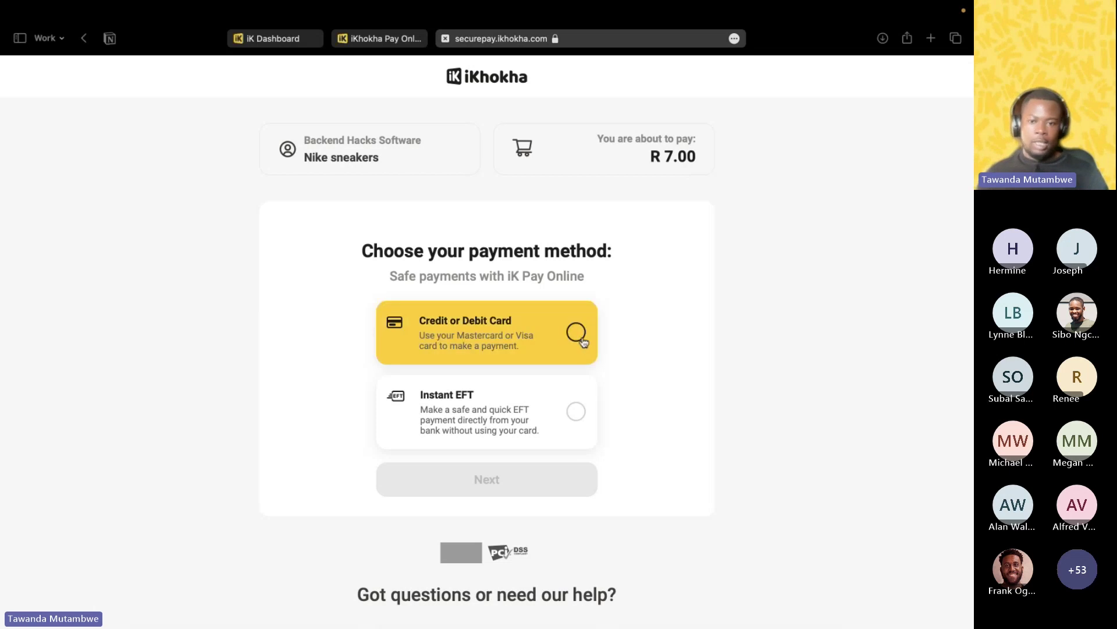
{"action": "left_click", "coordinate": [582, 340]}
{"action": "left_click", "coordinate": [501, 482]}
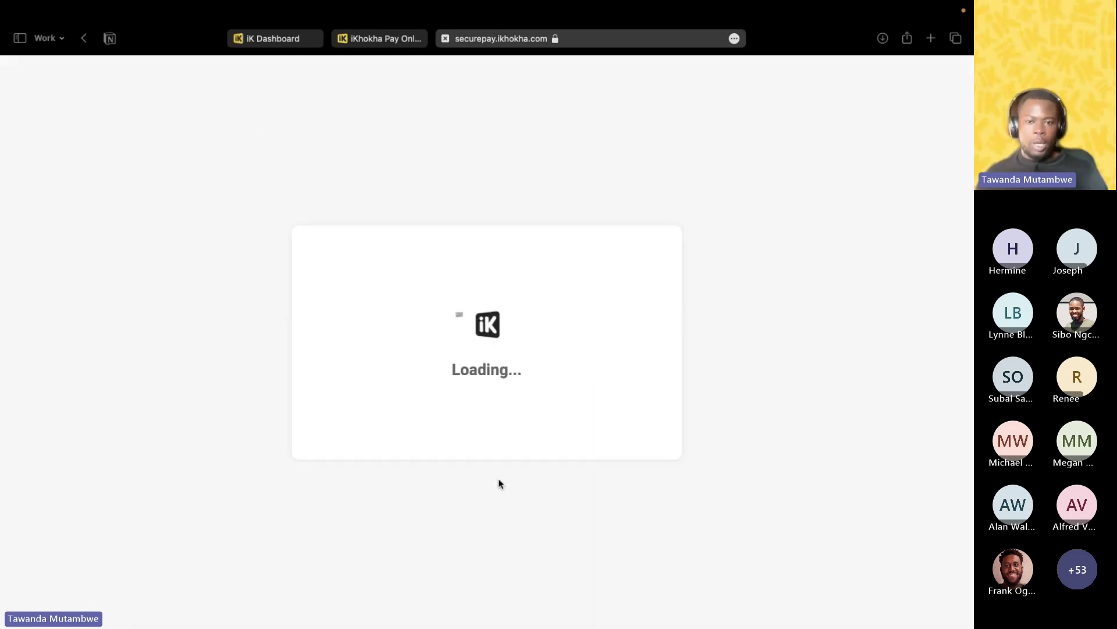
{"action": "left_click", "coordinate": [465, 323]}
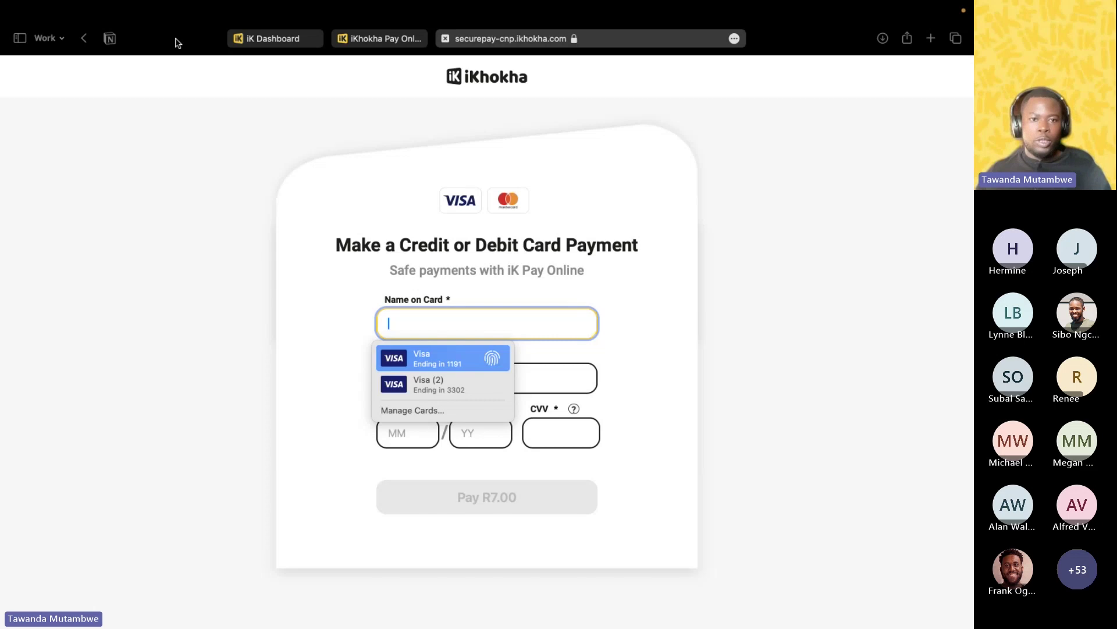
{"action": "left_click", "coordinate": [756, 70]}
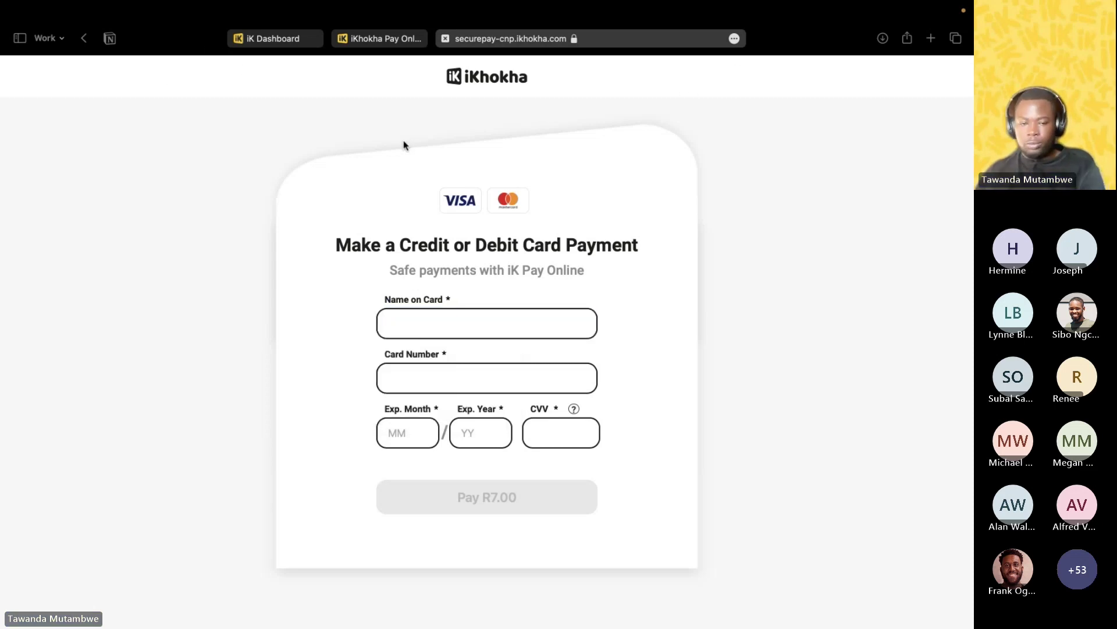
Show the pay link QR code in payLink-2.pdf in Preview, then return to Safari.
{"action": "key", "text": "super+Tab"}
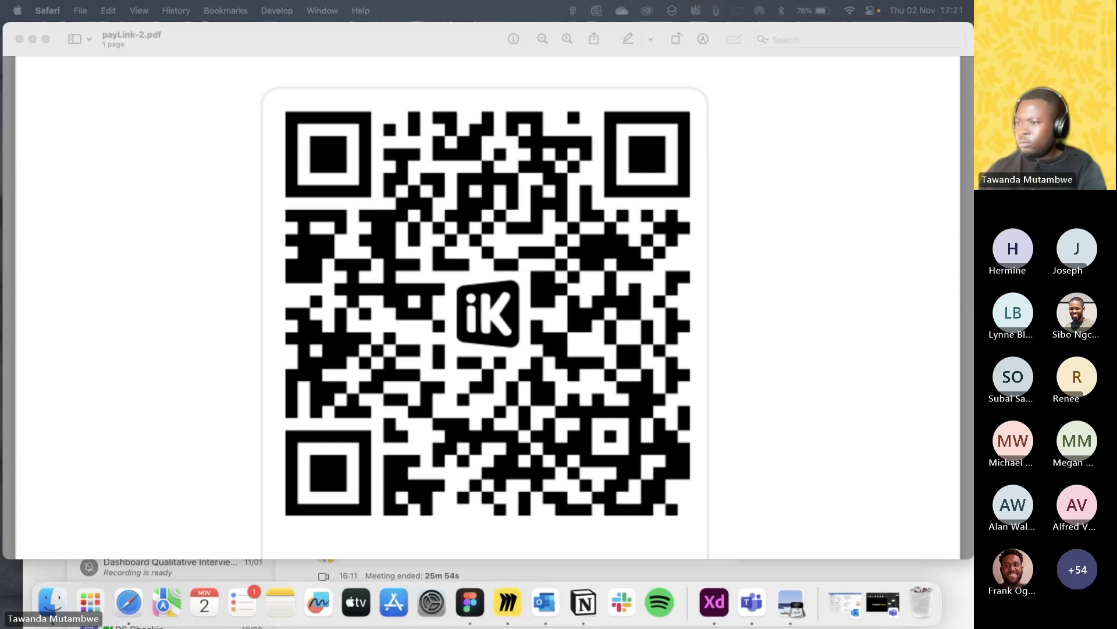
{"action": "key", "text": "super+Tab"}
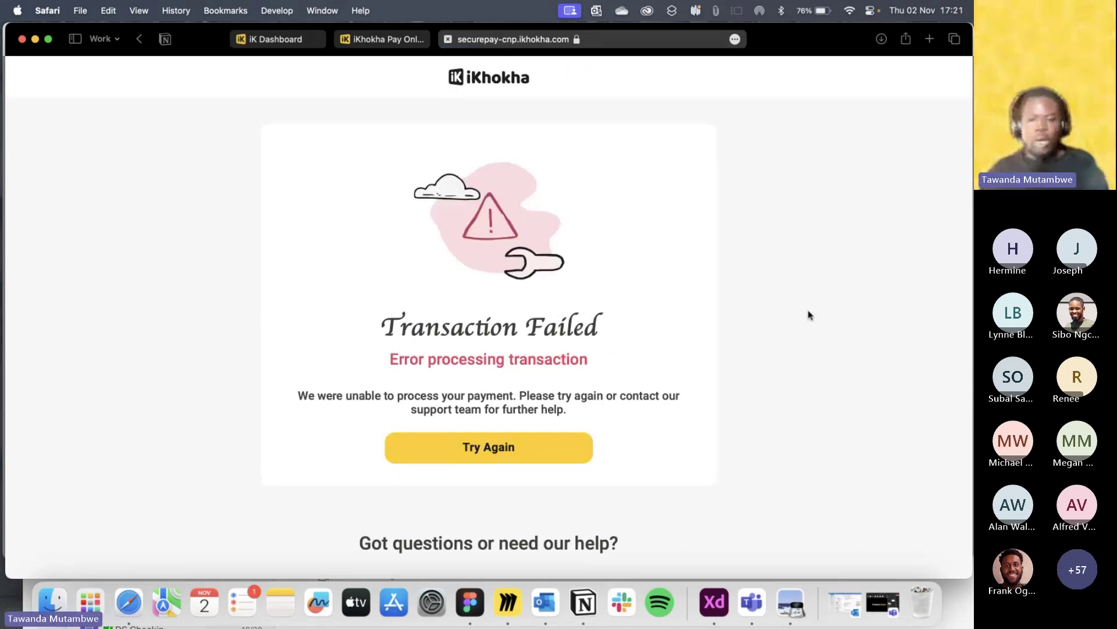
Retry the failed R 7.00 payment, then switch back to the iK Dashboard tab.
{"action": "scroll", "coordinate": [751, 346], "scroll_direction": "up", "scroll_amount": 1}
{"action": "scroll", "coordinate": [731, 357], "scroll_direction": "up", "scroll_amount": 1}
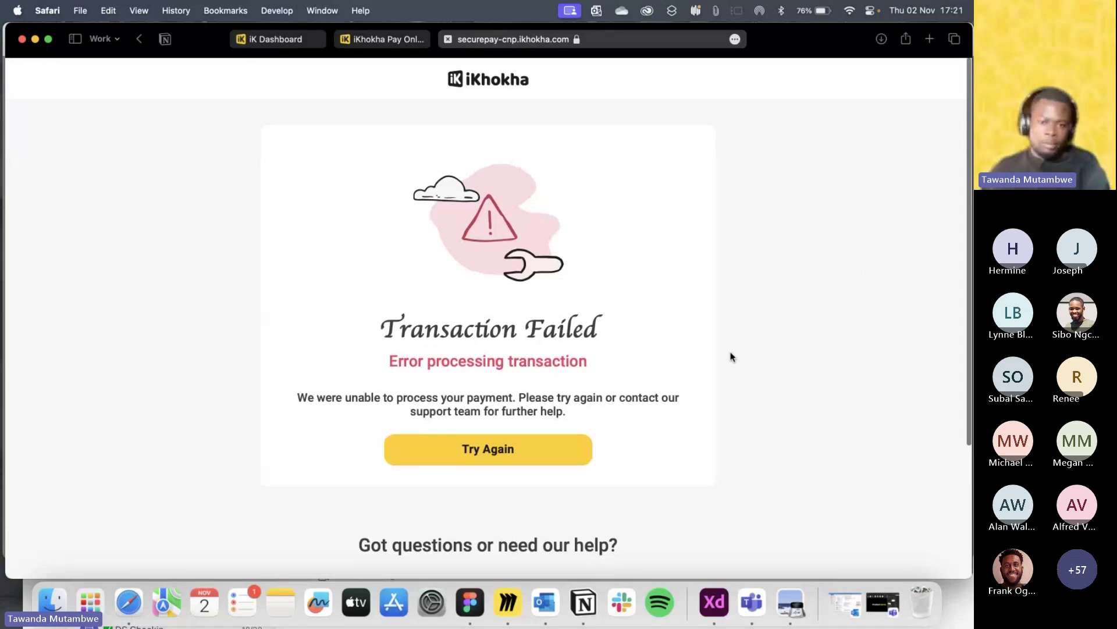
{"action": "scroll", "coordinate": [699, 376], "scroll_direction": "up", "scroll_amount": 1}
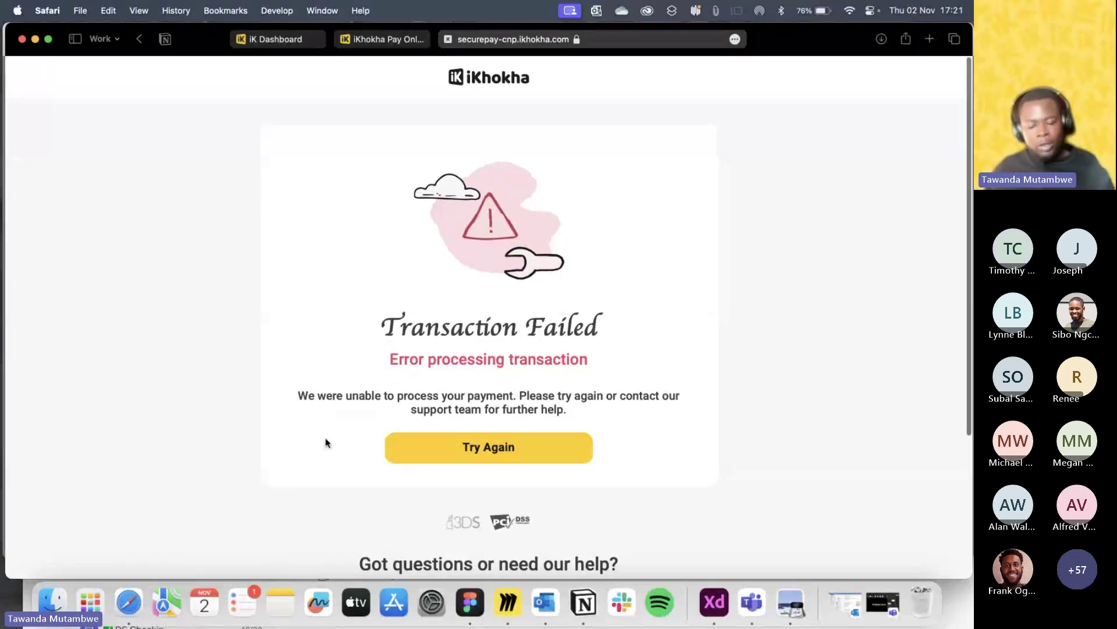
{"action": "left_click", "coordinate": [487, 451]}
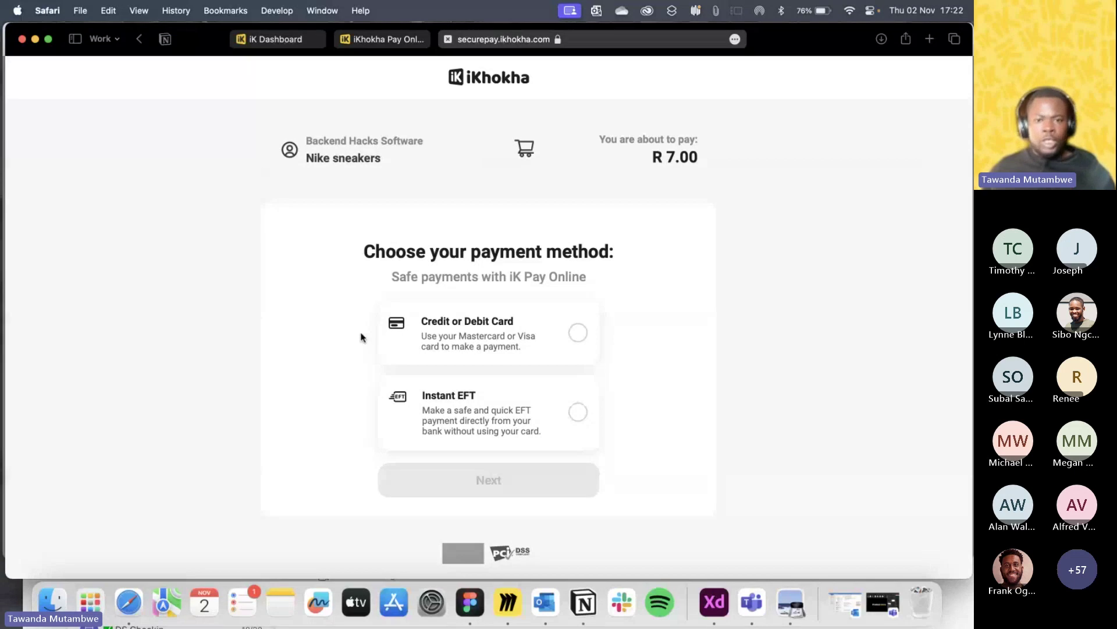
{"action": "left_click", "coordinate": [270, 40]}
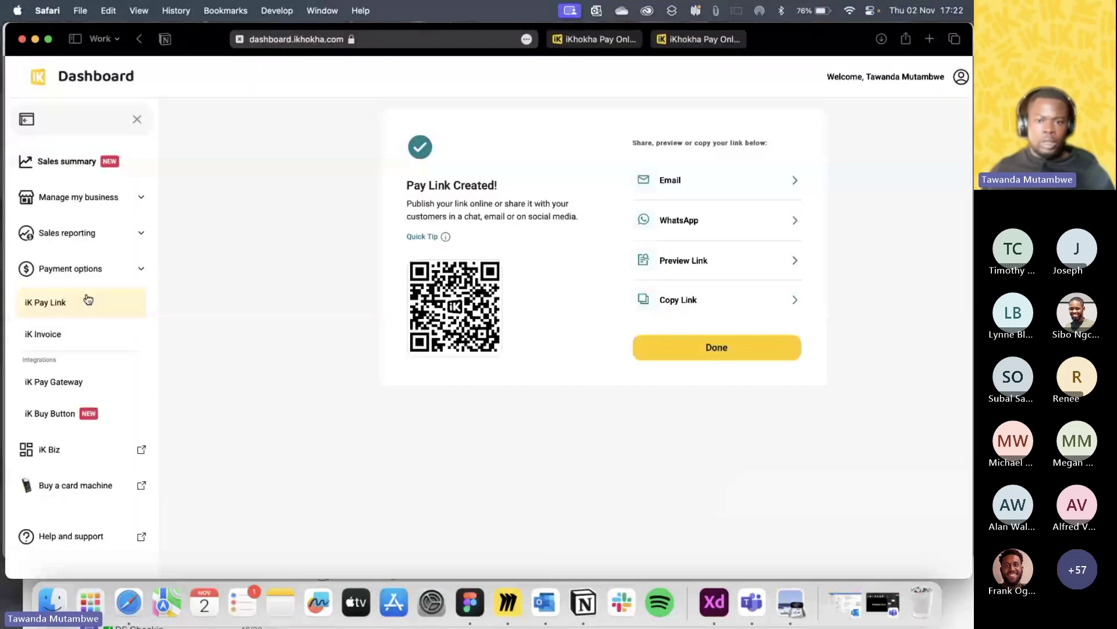
Open the iK Pay Link overview with its request options and Pay Link History.
{"action": "left_click", "coordinate": [67, 304]}
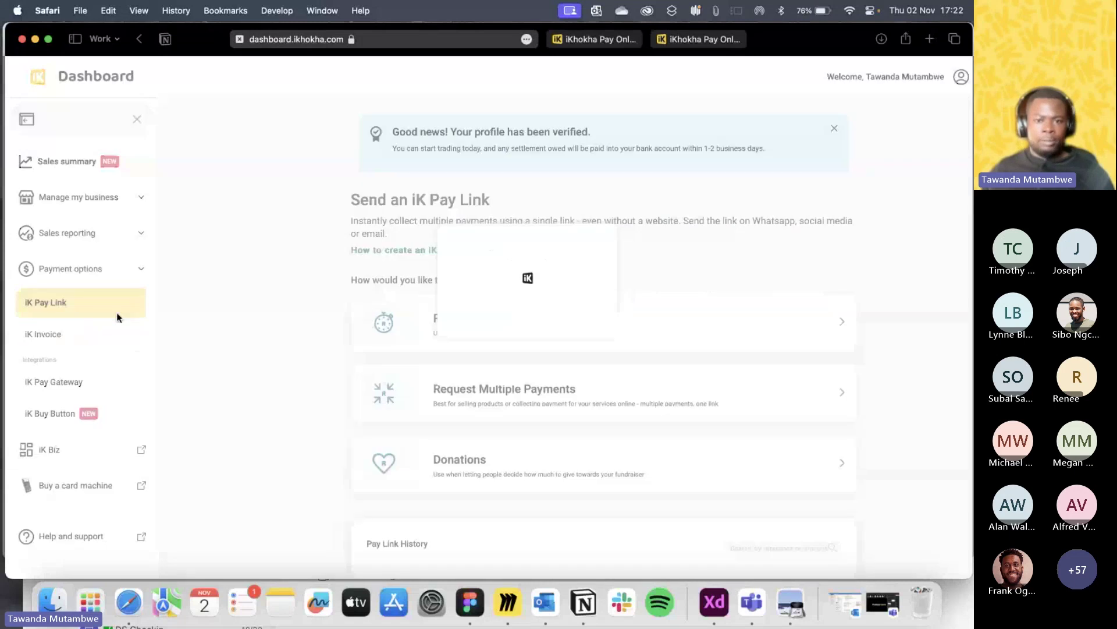
{"action": "scroll", "coordinate": [625, 372], "scroll_direction": "down", "scroll_amount": 6}
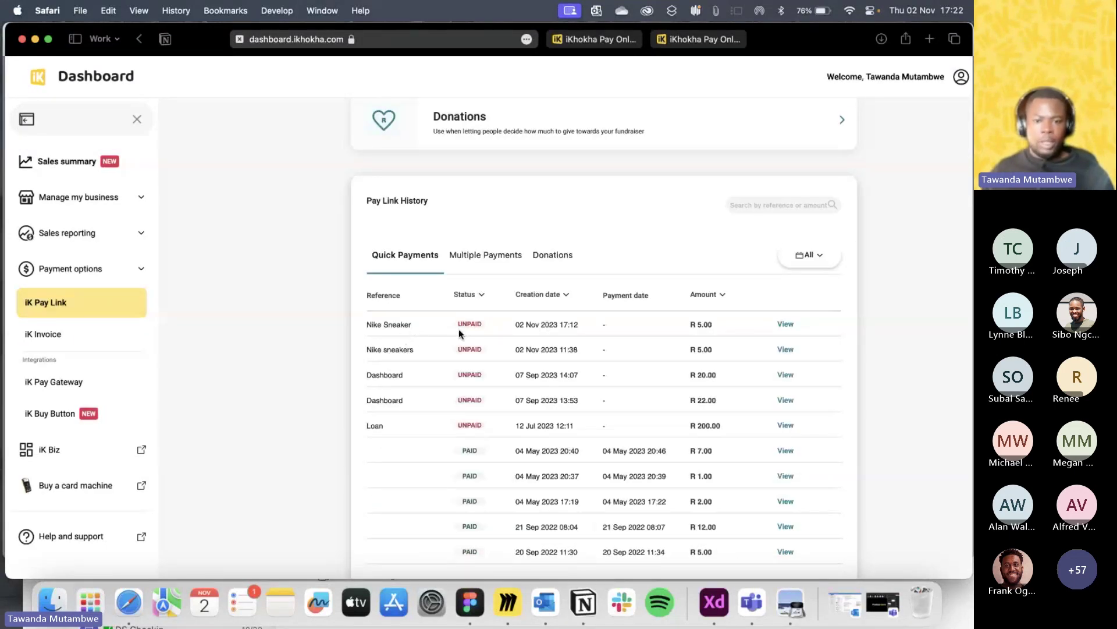
{"action": "scroll", "coordinate": [526, 330], "scroll_direction": "up", "scroll_amount": 1}
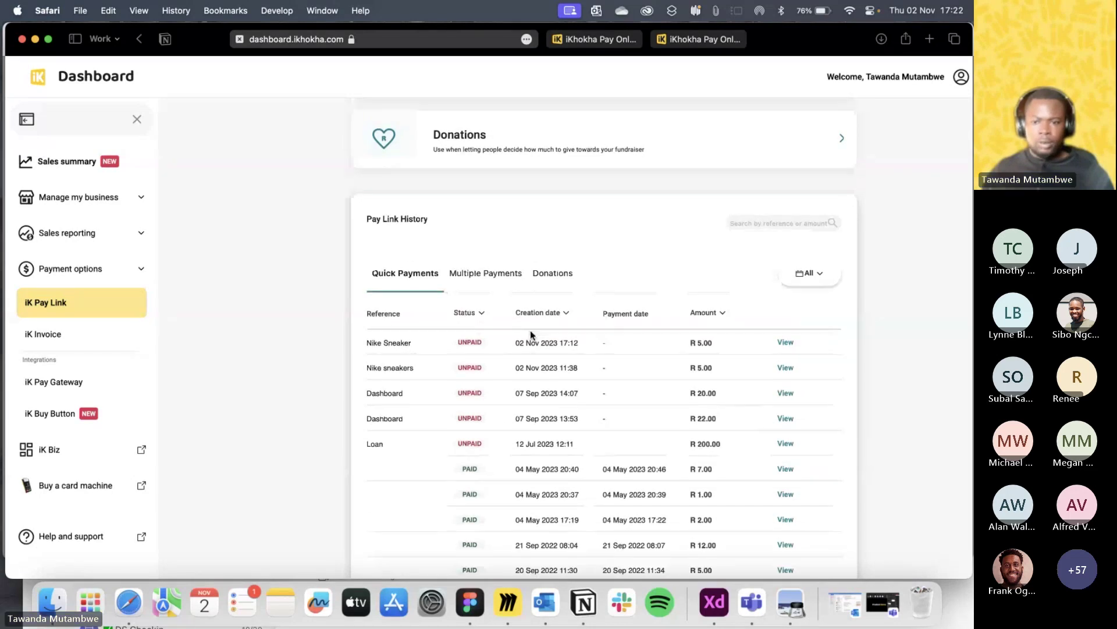
{"action": "scroll", "coordinate": [530, 330], "scroll_direction": "up", "scroll_amount": 2}
{"action": "scroll", "coordinate": [489, 330], "scroll_direction": "up", "scroll_amount": 5}
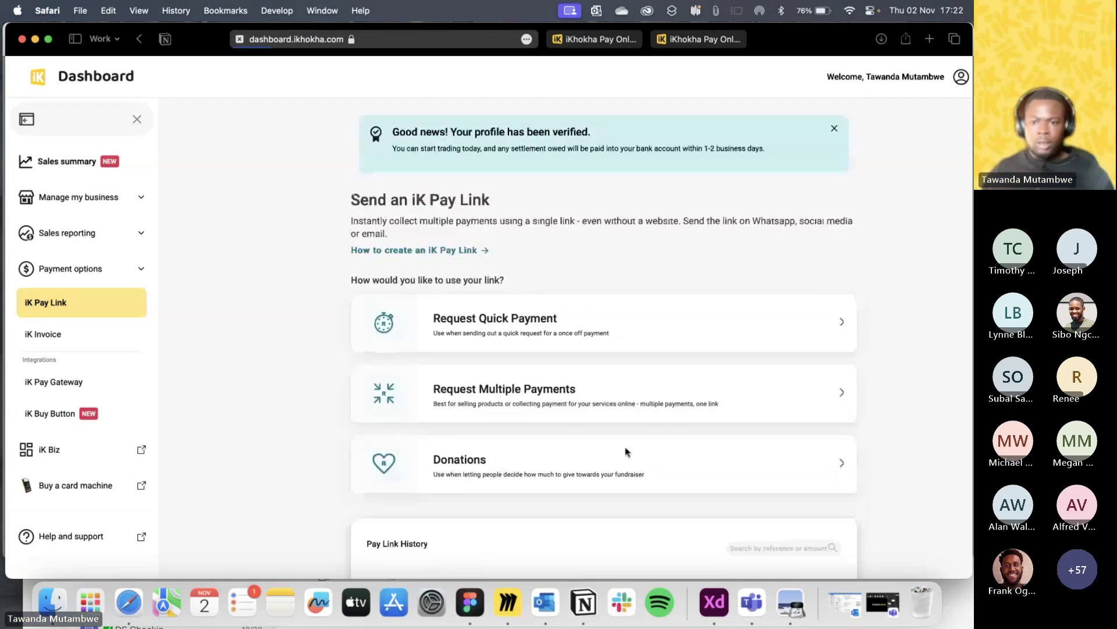
{"action": "scroll", "coordinate": [583, 443], "scroll_direction": "down", "scroll_amount": 5}
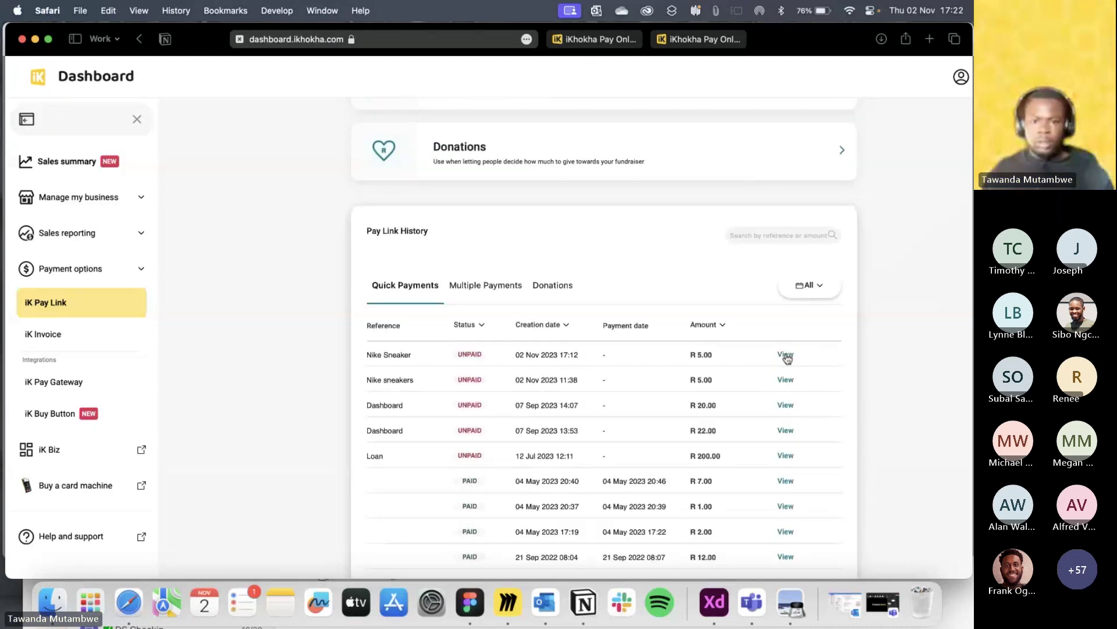
Filter Pay Link History to Current week, view the Nike Sneaker link, and return.
{"action": "left_click", "coordinate": [809, 286]}
{"action": "left_click", "coordinate": [721, 346]}
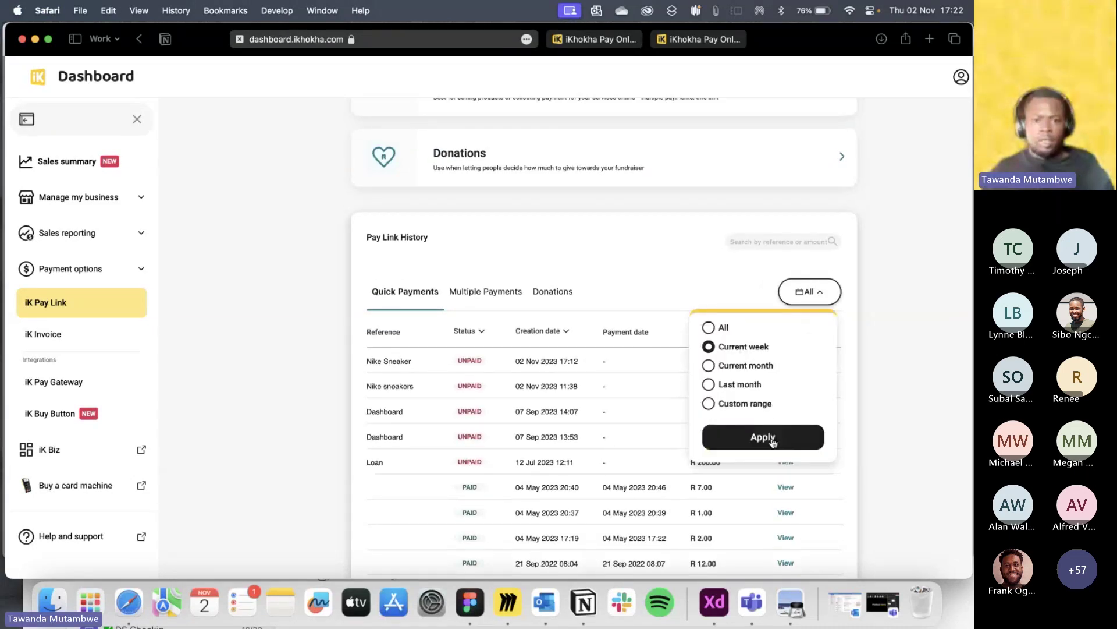
{"action": "left_click", "coordinate": [771, 441]}
{"action": "left_click", "coordinate": [786, 361]}
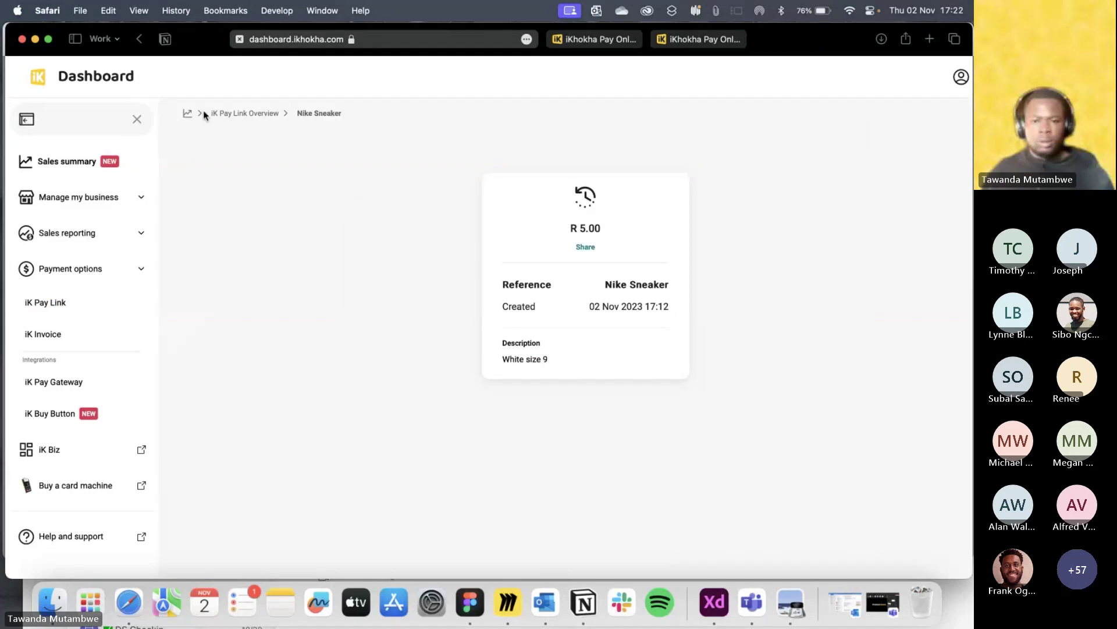
{"action": "left_click", "coordinate": [245, 113]}
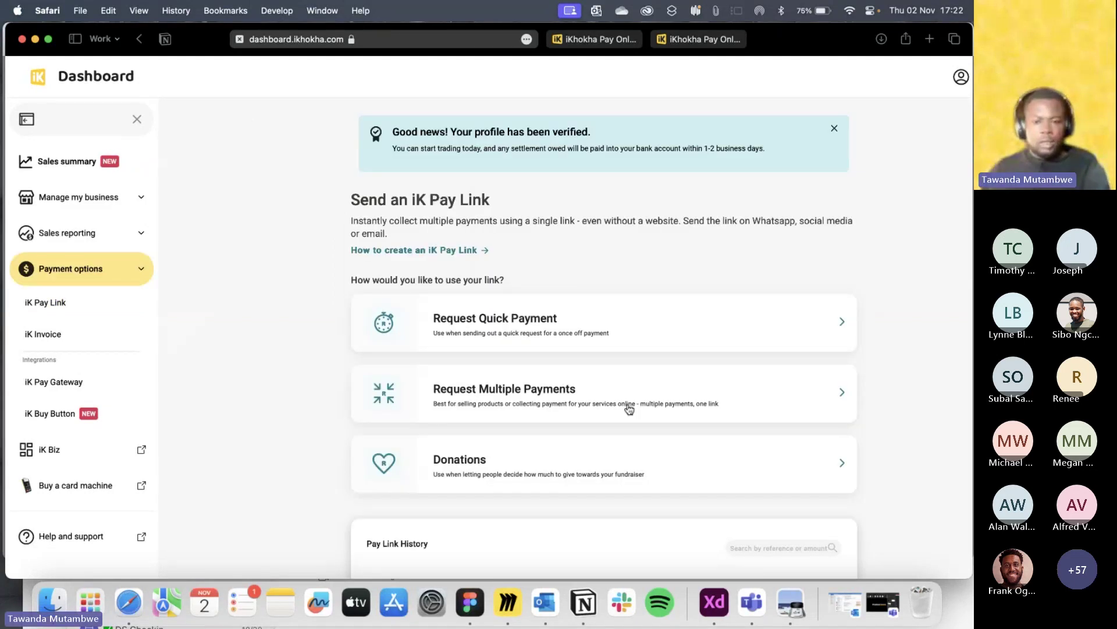
Put the browser in full screen and open the Donations pay link form.
{"action": "scroll", "coordinate": [629, 409], "scroll_direction": "down", "scroll_amount": 6}
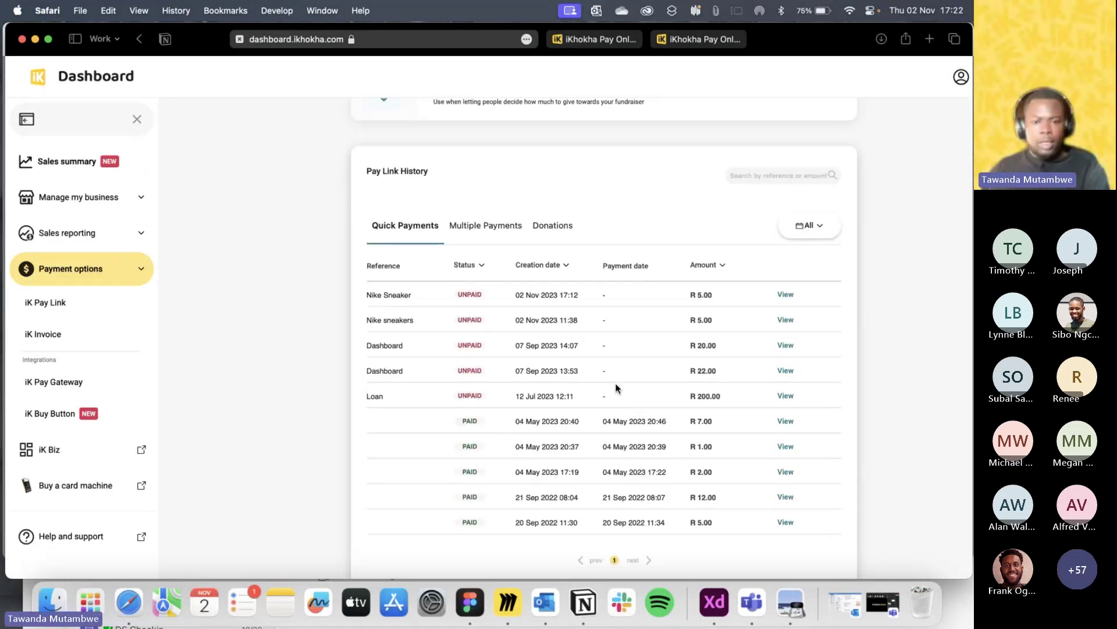
{"action": "scroll", "coordinate": [616, 387], "scroll_direction": "up", "scroll_amount": 1}
{"action": "scroll", "coordinate": [599, 340], "scroll_direction": "up", "scroll_amount": 3}
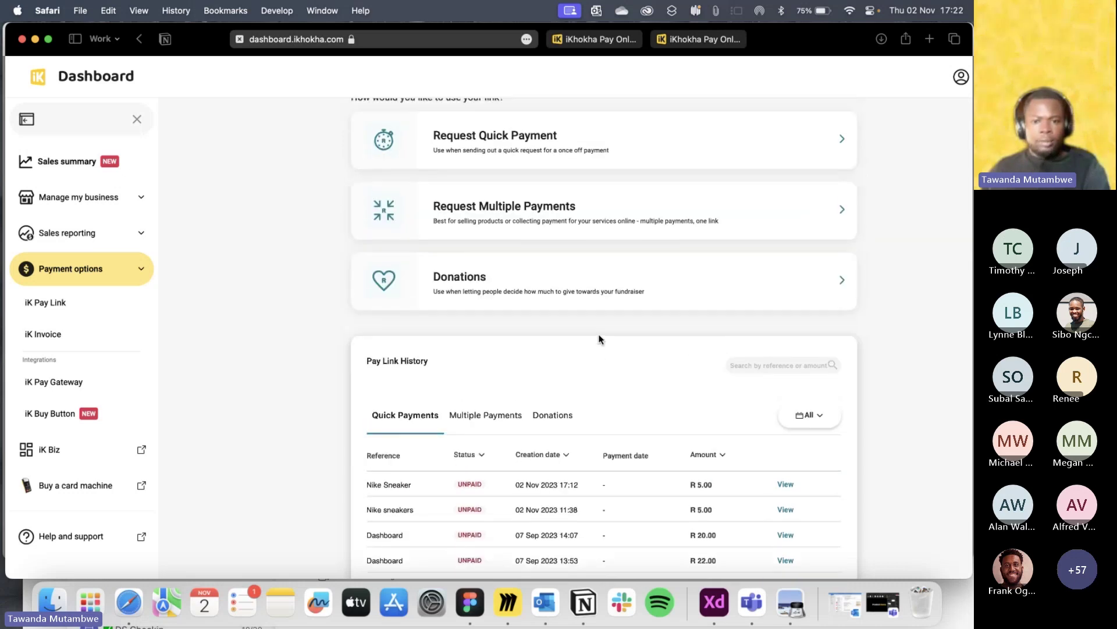
{"action": "scroll", "coordinate": [600, 339], "scroll_direction": "down", "scroll_amount": 3}
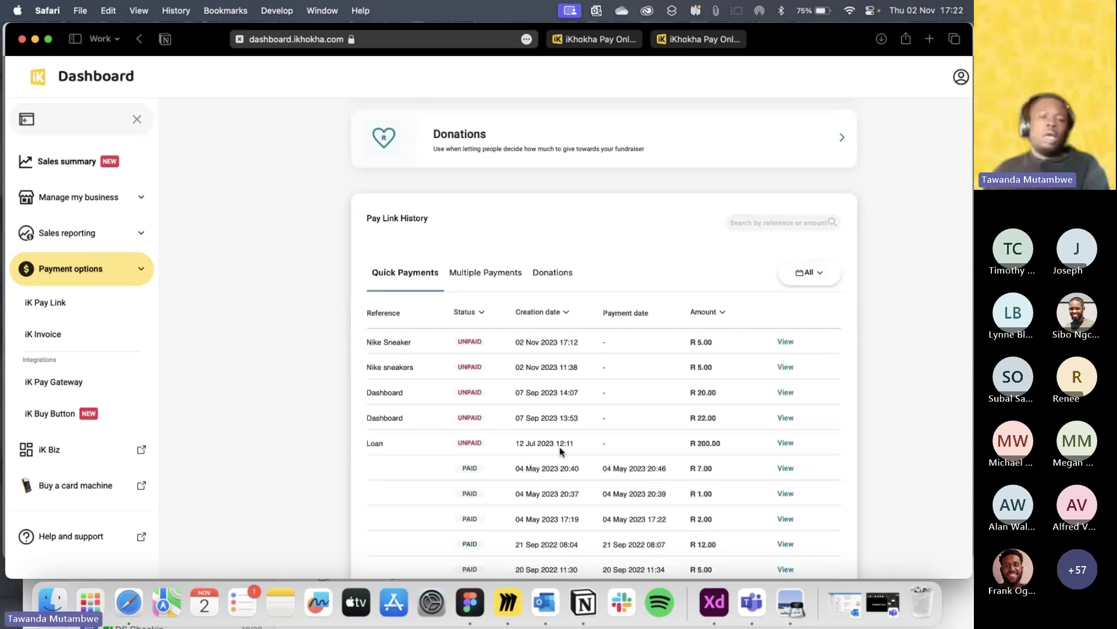
{"action": "scroll", "coordinate": [560, 449], "scroll_direction": "down", "scroll_amount": 2}
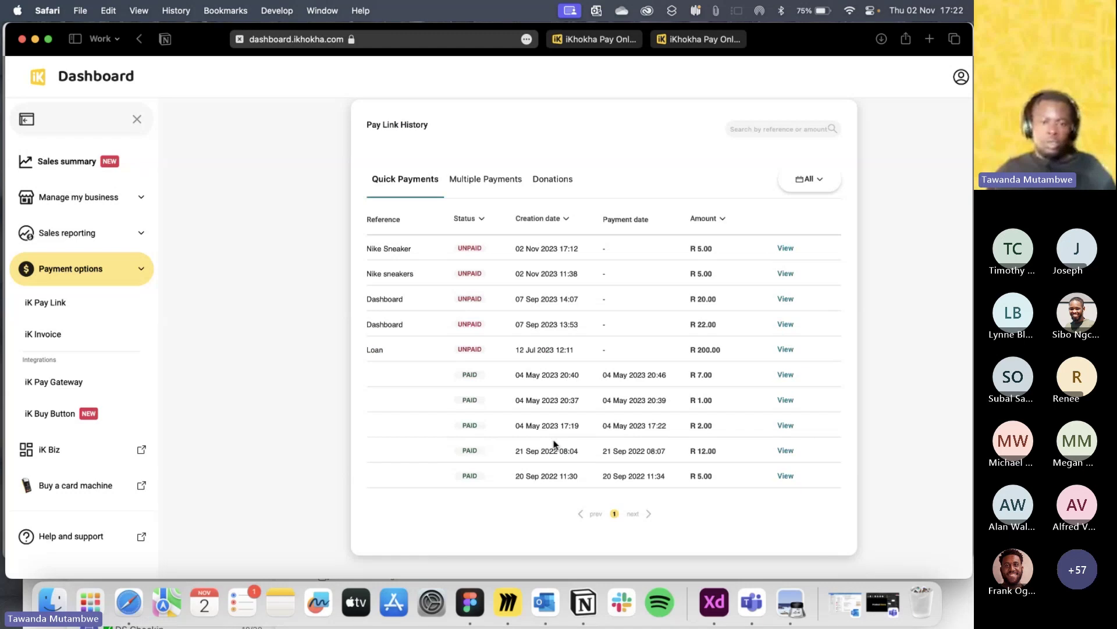
{"action": "scroll", "coordinate": [554, 444], "scroll_direction": "up", "scroll_amount": 6}
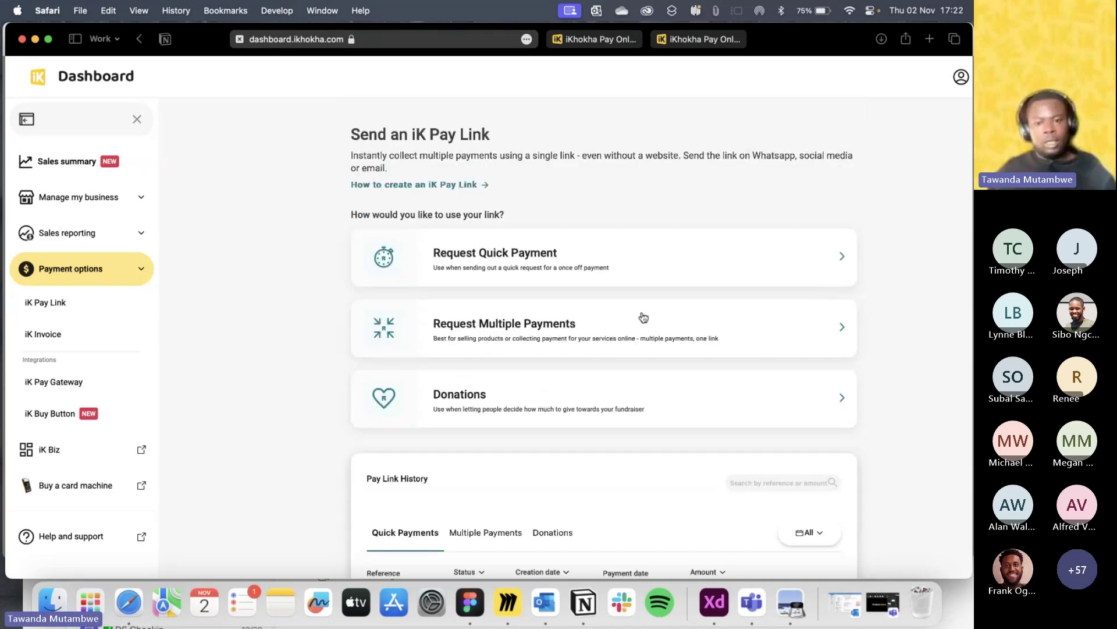
{"action": "scroll", "coordinate": [639, 316], "scroll_direction": "down", "scroll_amount": 4}
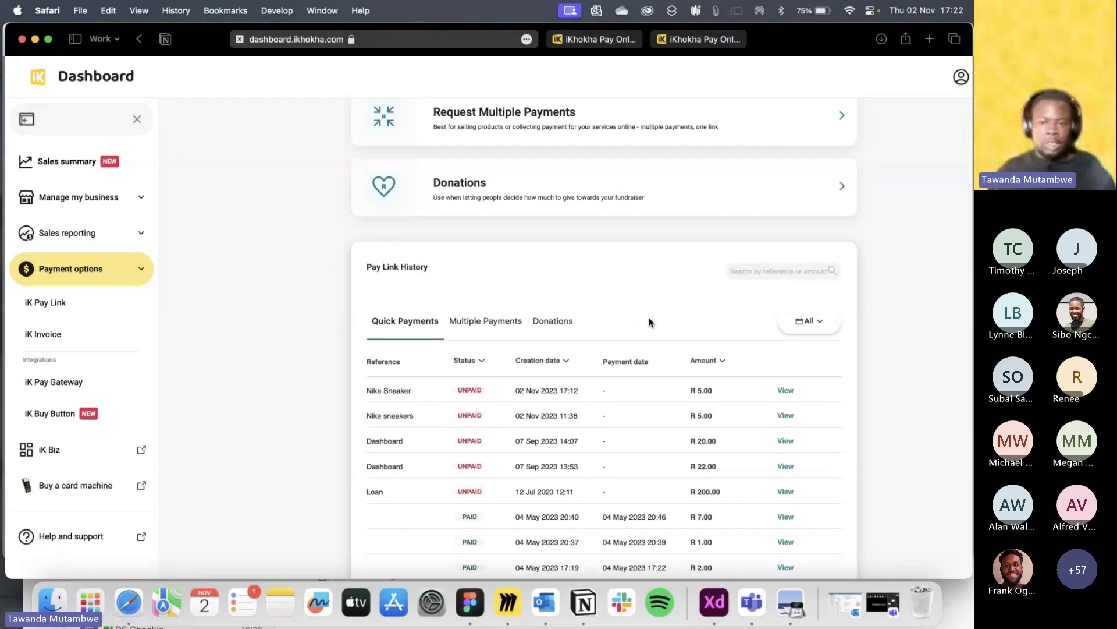
{"action": "scroll", "coordinate": [814, 376], "scroll_direction": "down", "scroll_amount": 2}
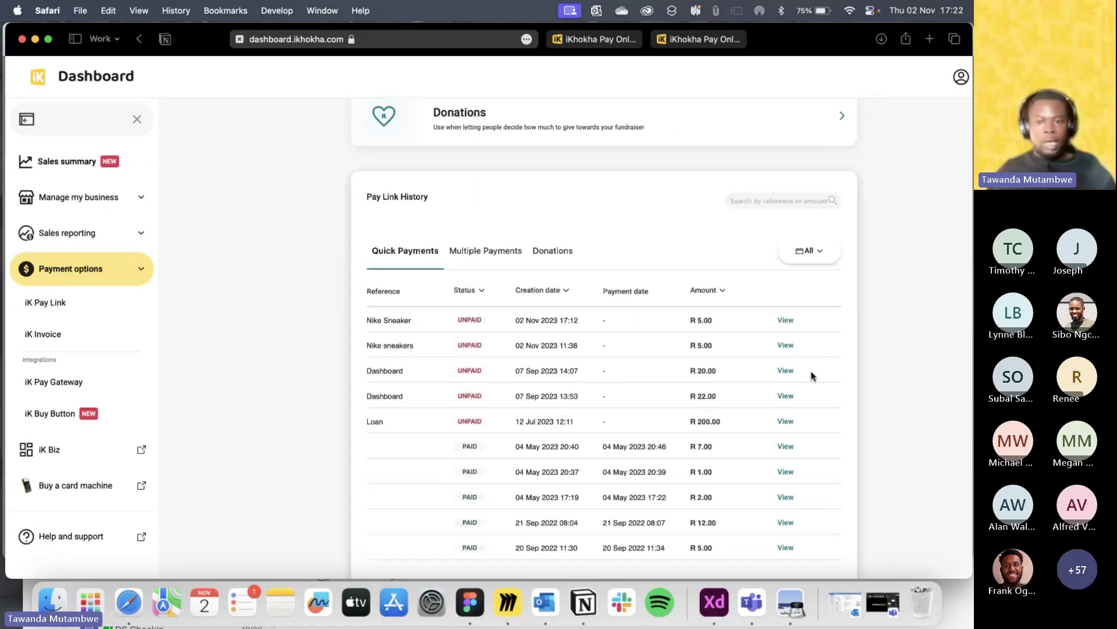
{"action": "scroll", "coordinate": [815, 361], "scroll_direction": "up", "scroll_amount": 2}
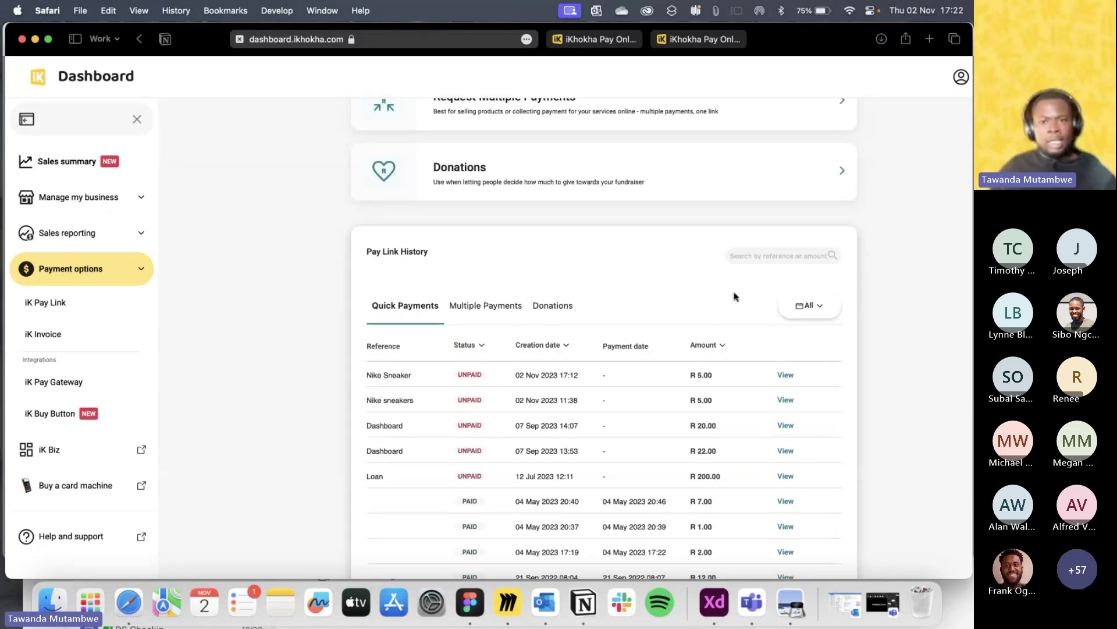
{"action": "scroll", "coordinate": [736, 295], "scroll_direction": "up", "scroll_amount": 3}
{"action": "scroll", "coordinate": [720, 300], "scroll_direction": "down", "scroll_amount": 2}
{"action": "scroll", "coordinate": [715, 301], "scroll_direction": "up", "scroll_amount": 3}
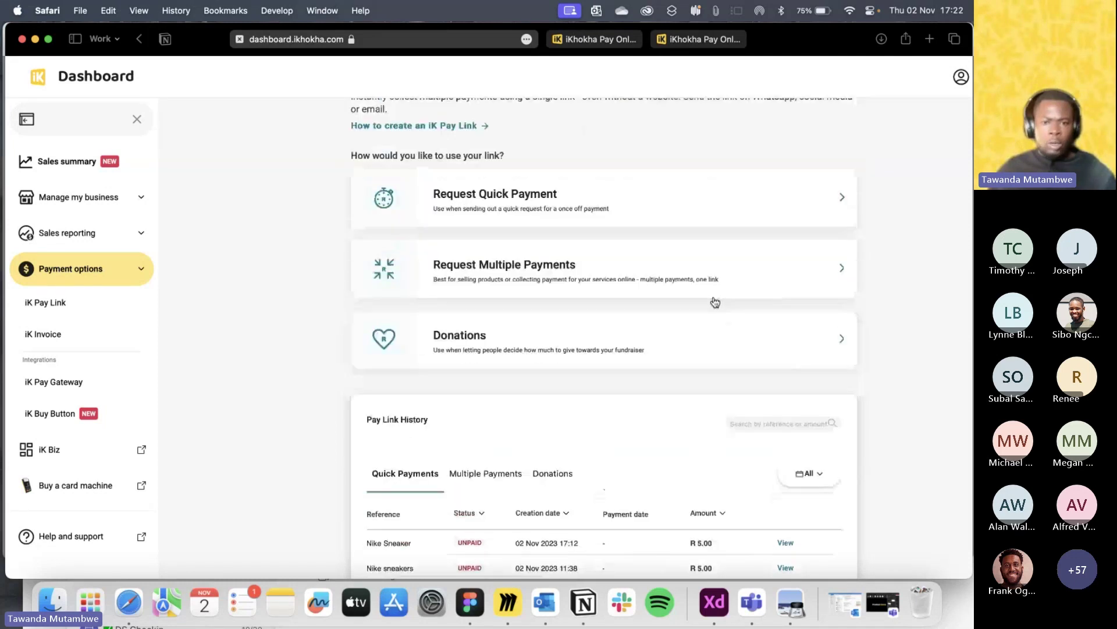
{"action": "scroll", "coordinate": [624, 302], "scroll_direction": "down", "scroll_amount": 2}
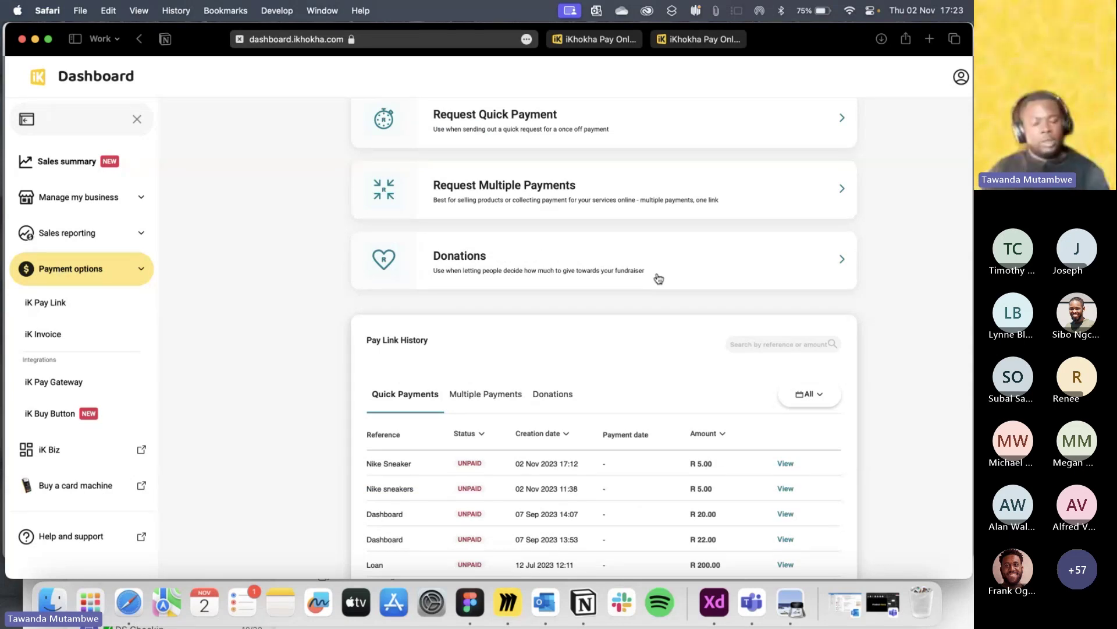
{"action": "left_click", "coordinate": [48, 39]}
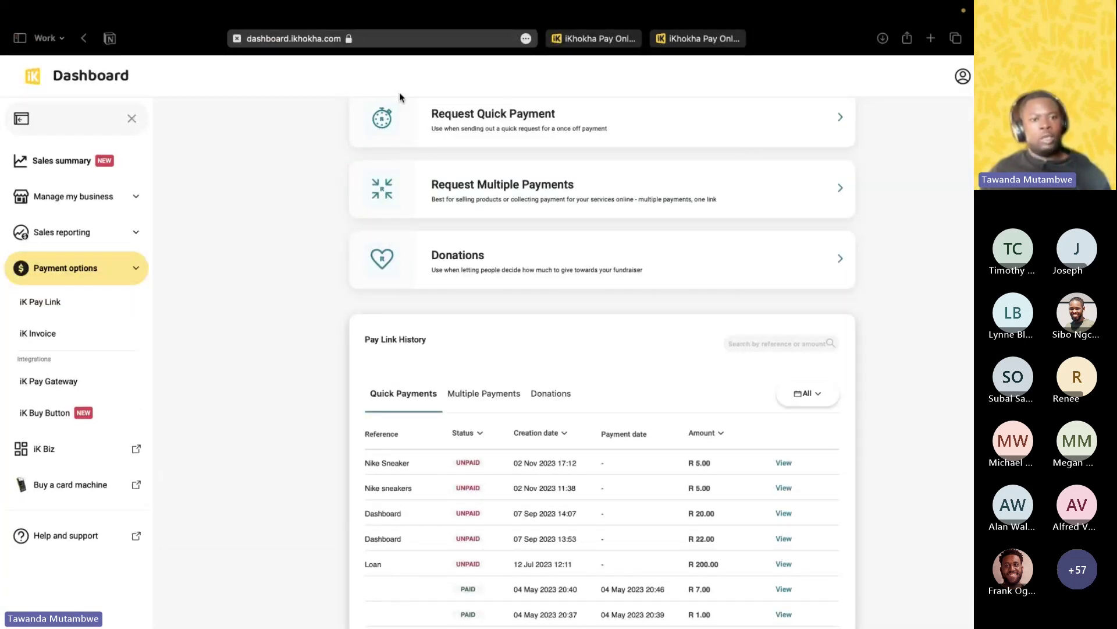
{"action": "scroll", "coordinate": [400, 92], "scroll_direction": "up", "scroll_amount": 2}
{"action": "scroll", "coordinate": [311, 101], "scroll_direction": "down", "scroll_amount": 2}
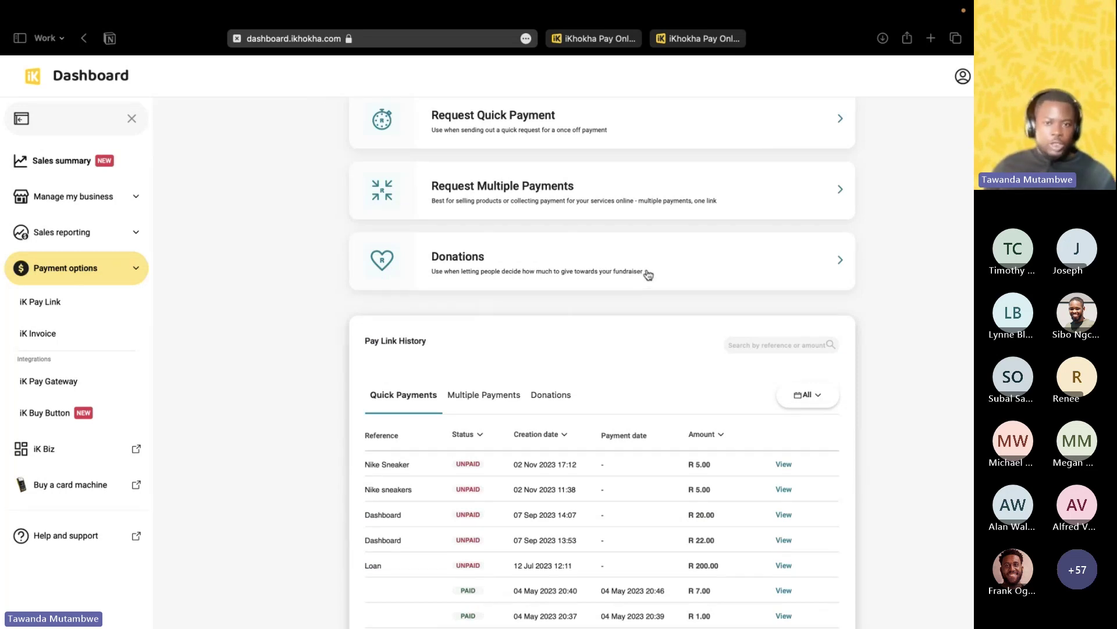
{"action": "left_click", "coordinate": [648, 274]}
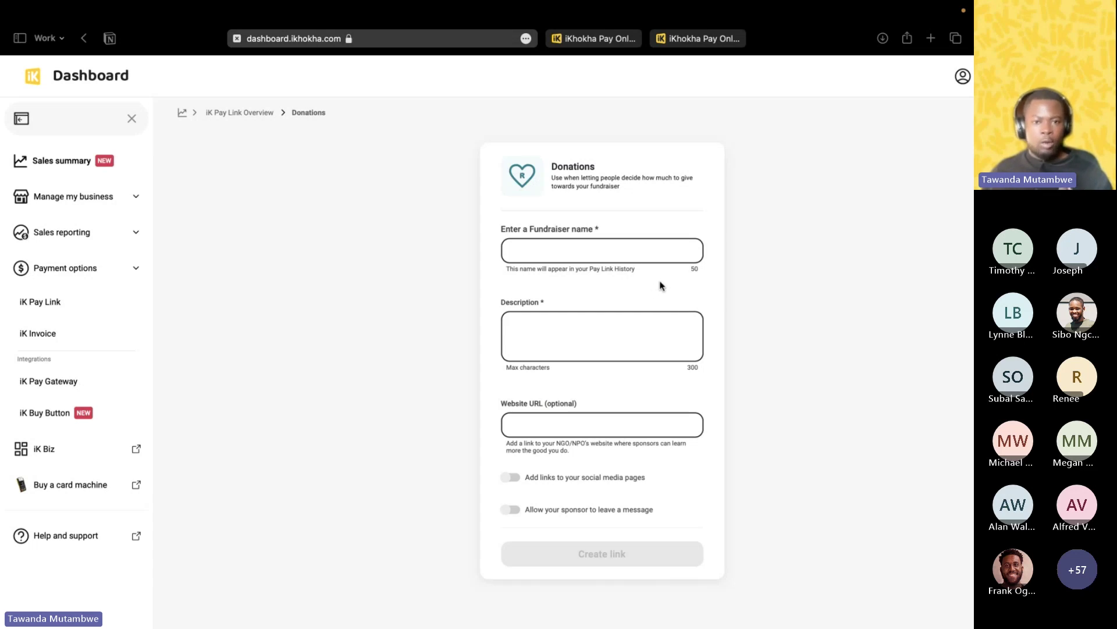
Name the fundraiser 'The Khumalo Baby Shower'.
{"action": "left_click", "coordinate": [580, 253]}
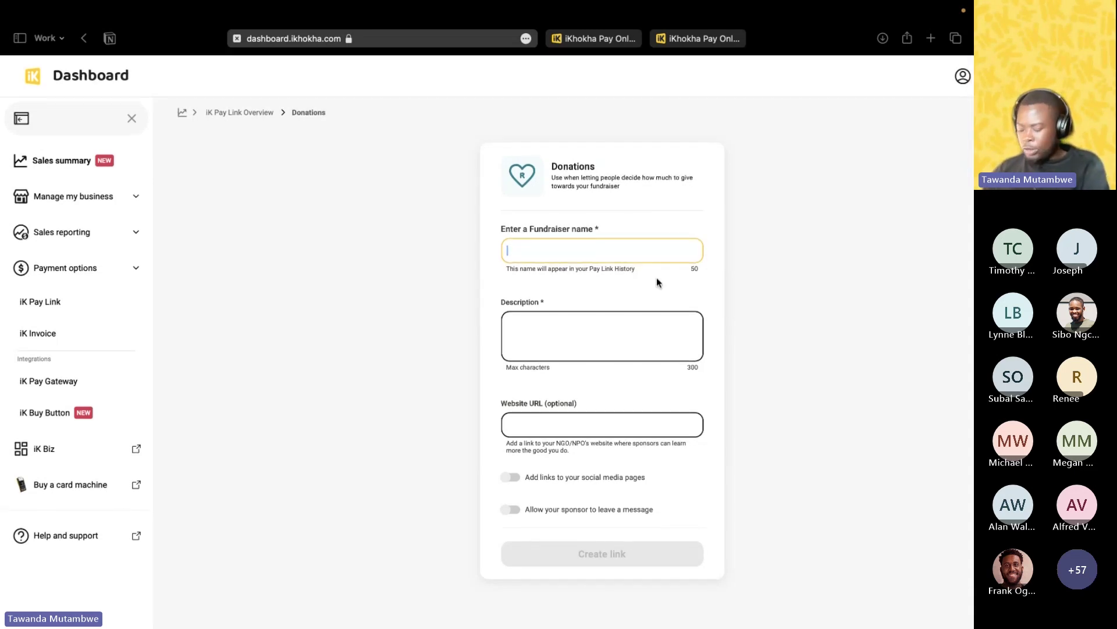
{"action": "type", "text": "Khumalo "}
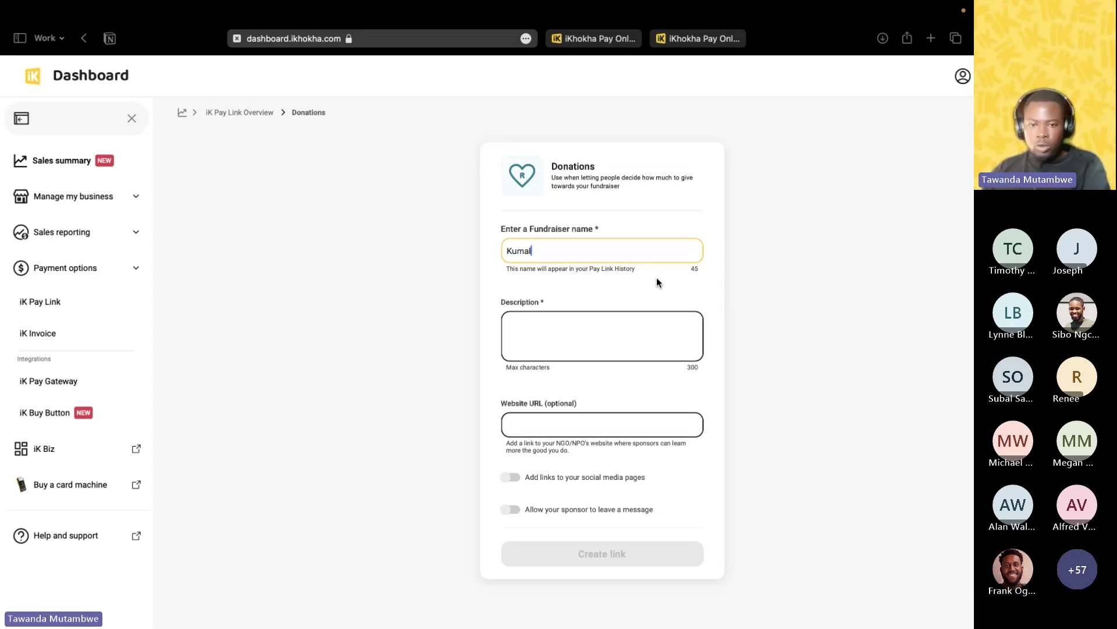
{"action": "type", "text": "Baby "}
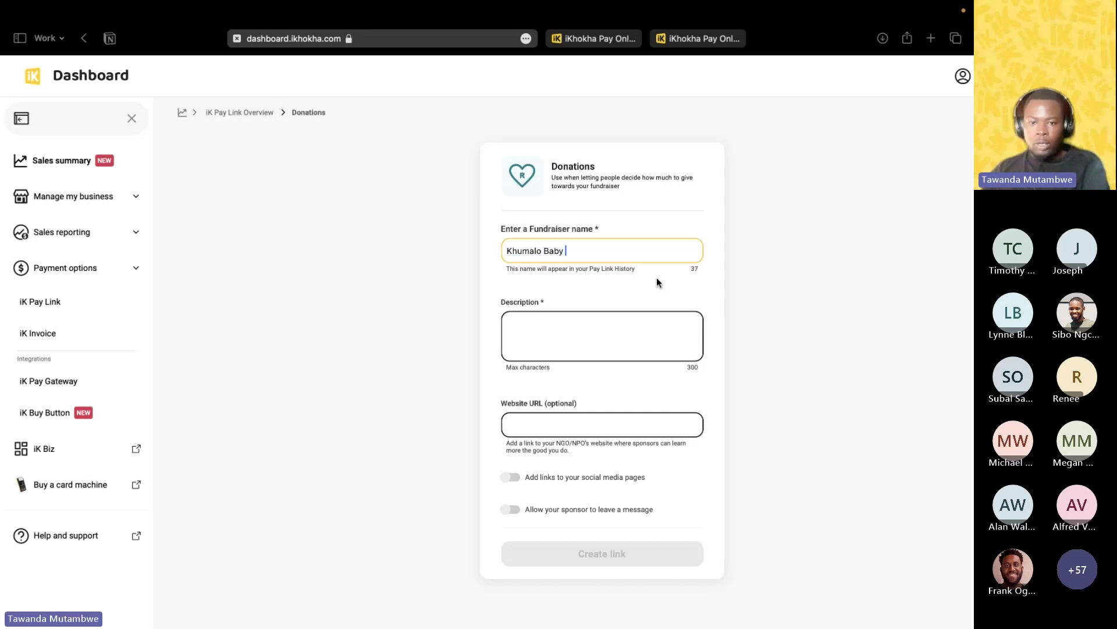
{"action": "type", "text": "Shower"}
{"action": "scroll", "coordinate": [661, 287], "scroll_direction": "right", "scroll_amount": 3}
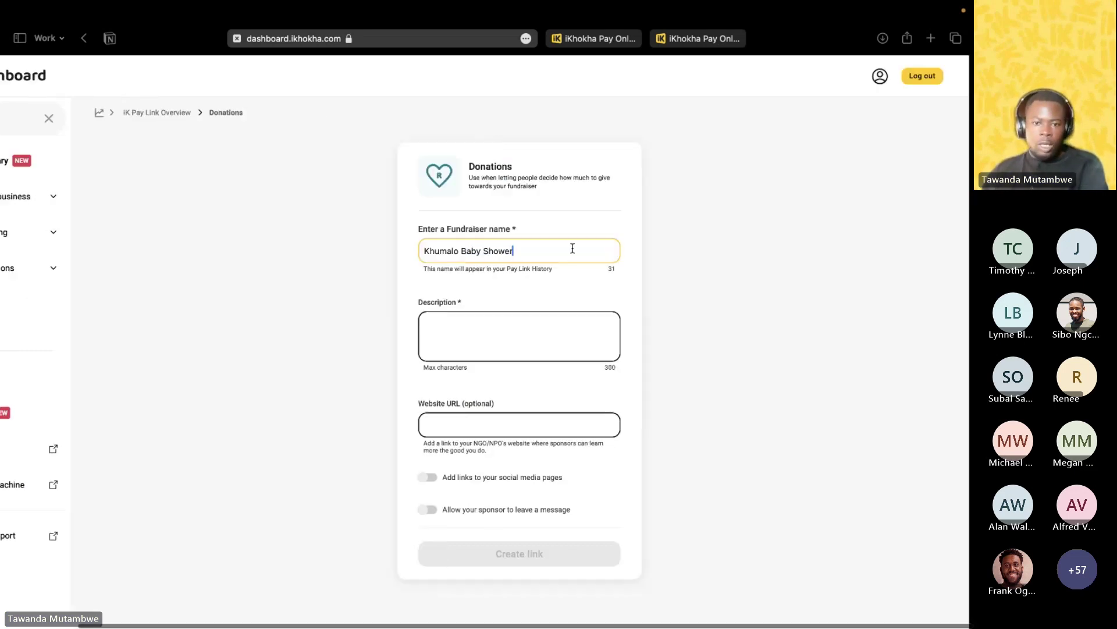
{"action": "left_click", "coordinate": [432, 251]}
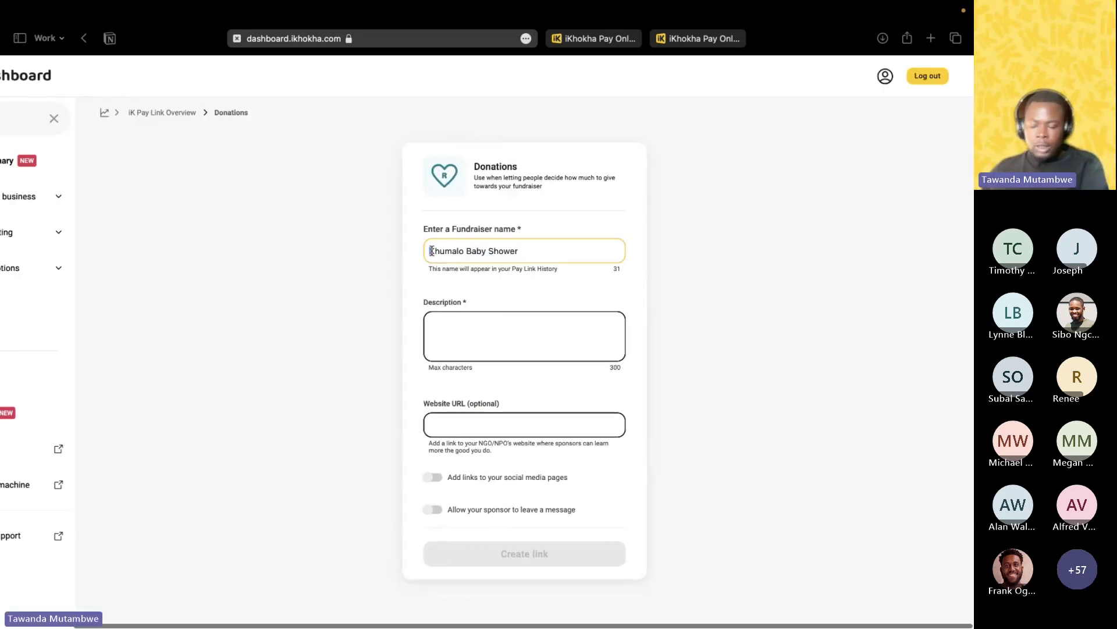
{"action": "type", "text": "The"}
{"action": "left_click", "coordinate": [483, 251]}
{"action": "scroll", "coordinate": [482, 251], "scroll_direction": "down", "scroll_amount": 1}
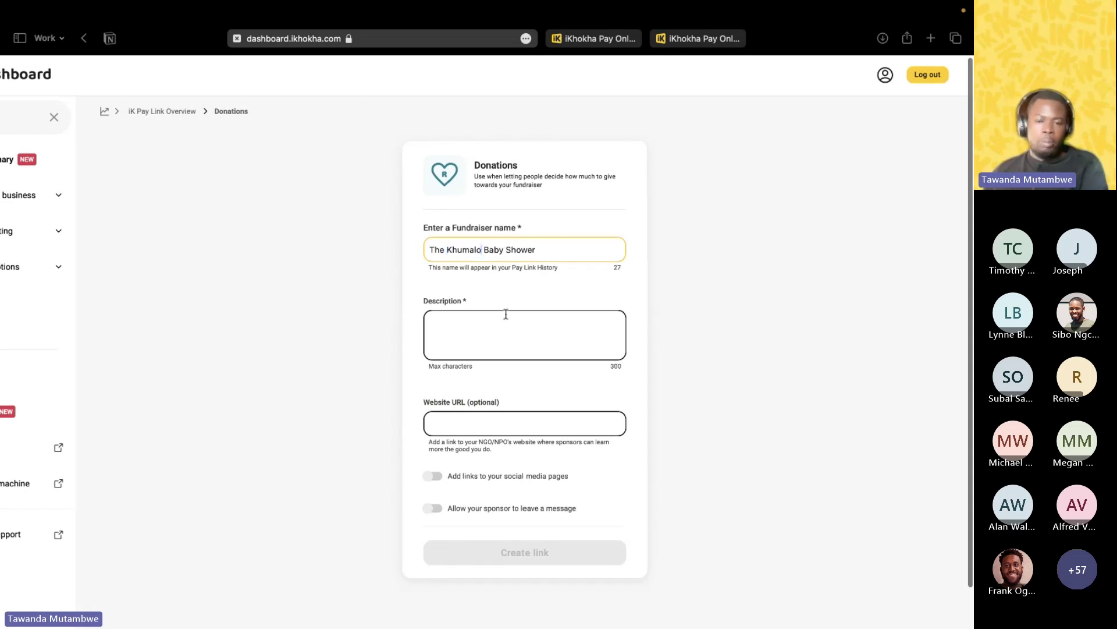
Paste the celebratory description of the Khumalo family's newest member.
{"action": "left_click", "coordinate": [539, 313]}
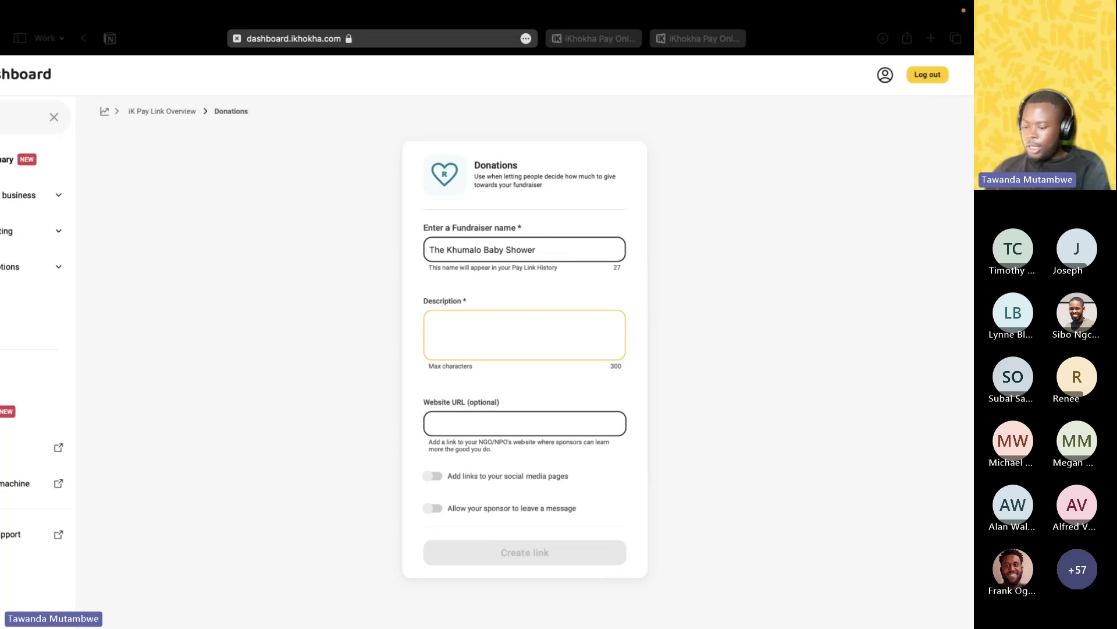
{"action": "left_click", "coordinate": [491, 351]}
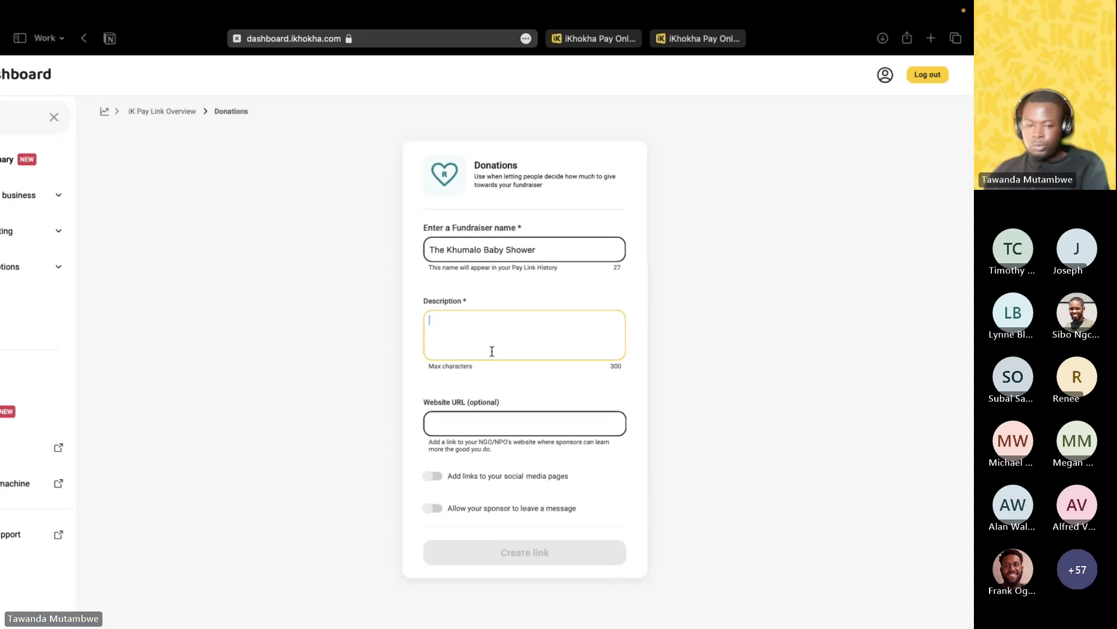
{"action": "type", "text": "Help us celebrate the newest member of the Khumalo family"}
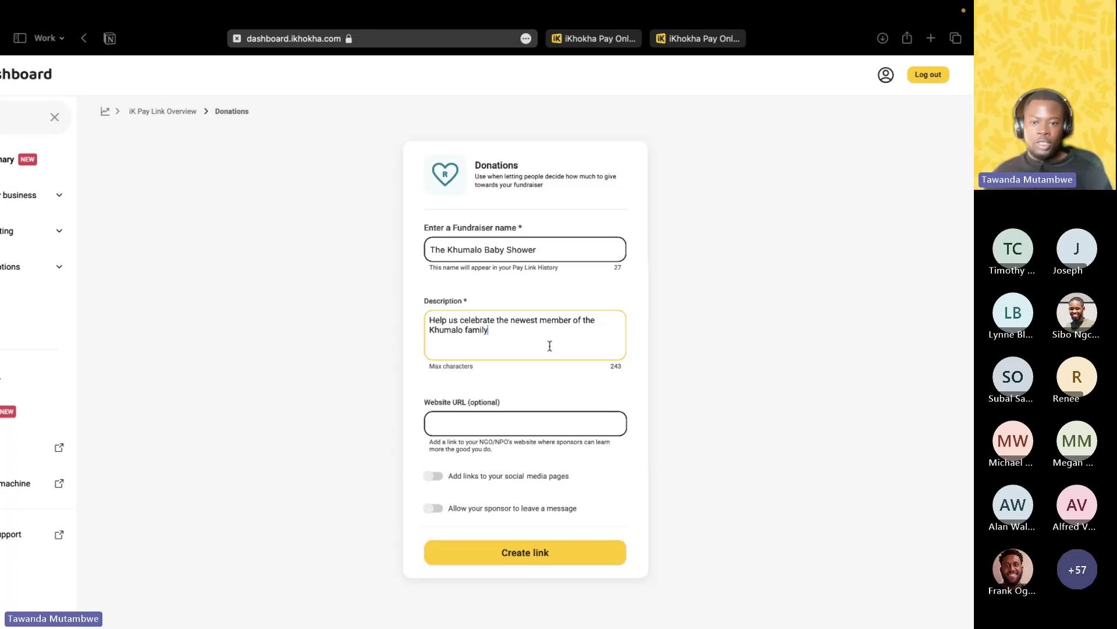
{"action": "scroll", "coordinate": [519, 371], "scroll_direction": "down", "scroll_amount": 1}
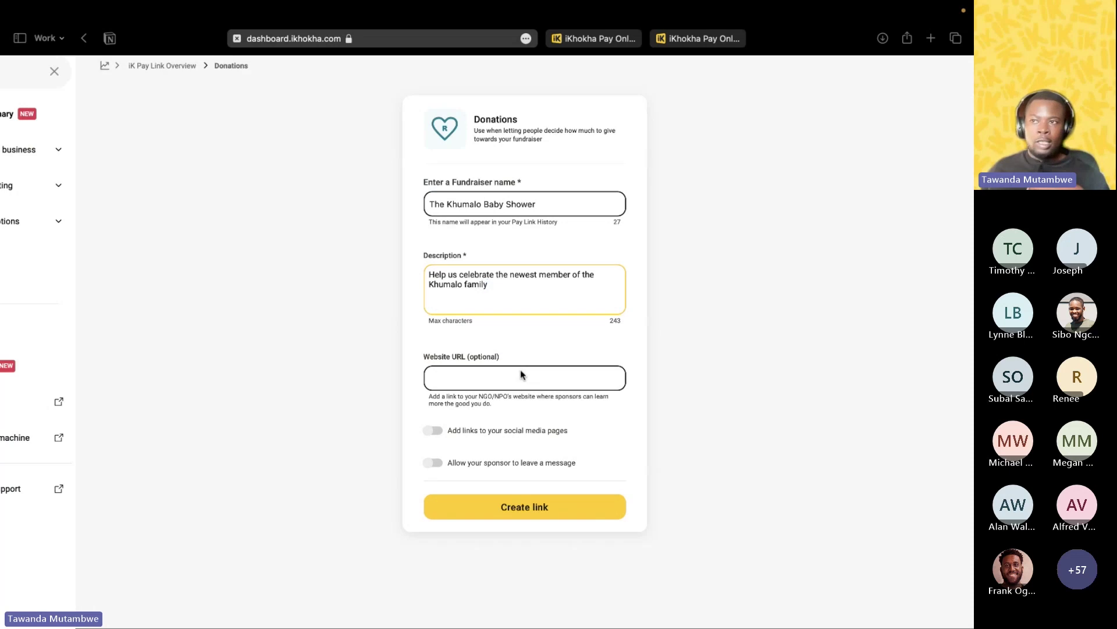
{"action": "scroll", "coordinate": [521, 374], "scroll_direction": "up", "scroll_amount": 1}
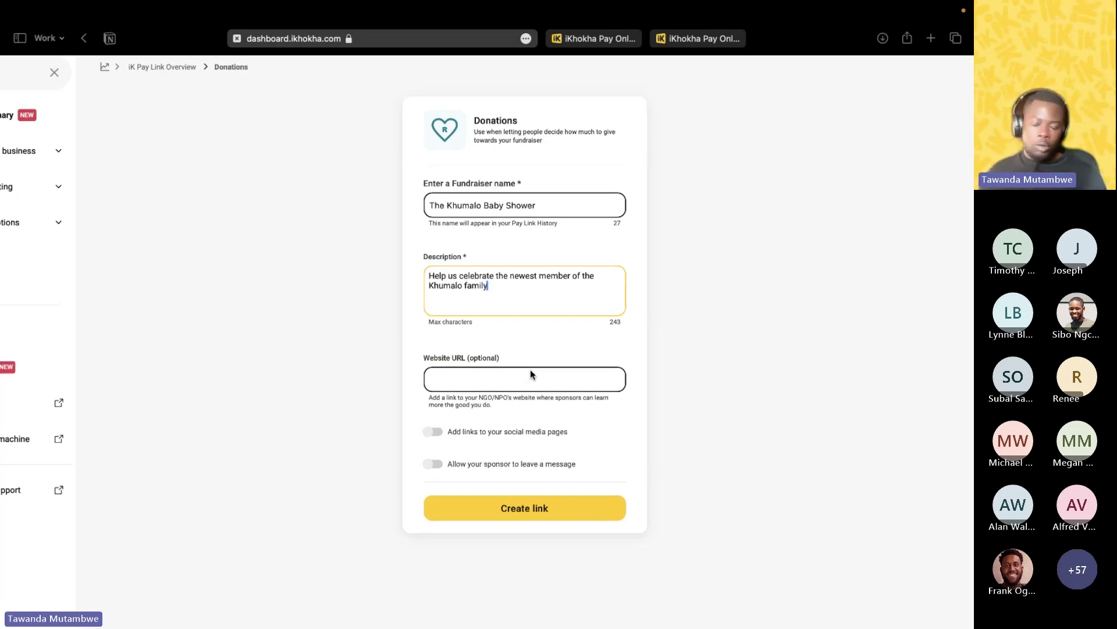
Enter 'ikhokha.com' as the fundraiser's website URL.
{"action": "left_click", "coordinate": [519, 382]}
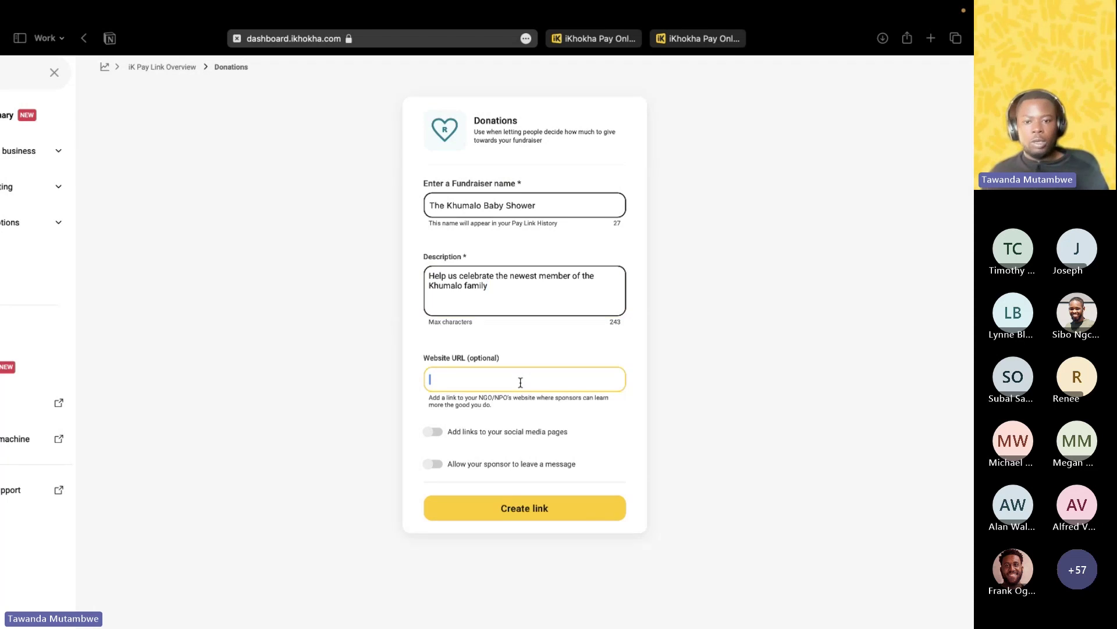
{"action": "type", "text": "ikho"}
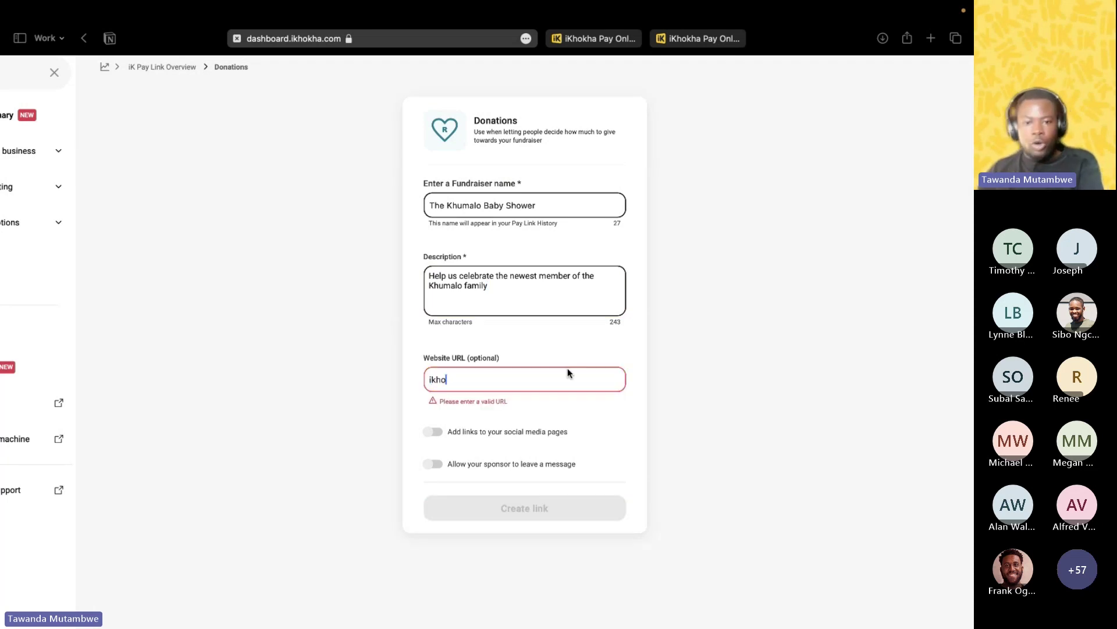
{"action": "type", "text": "kha.com"}
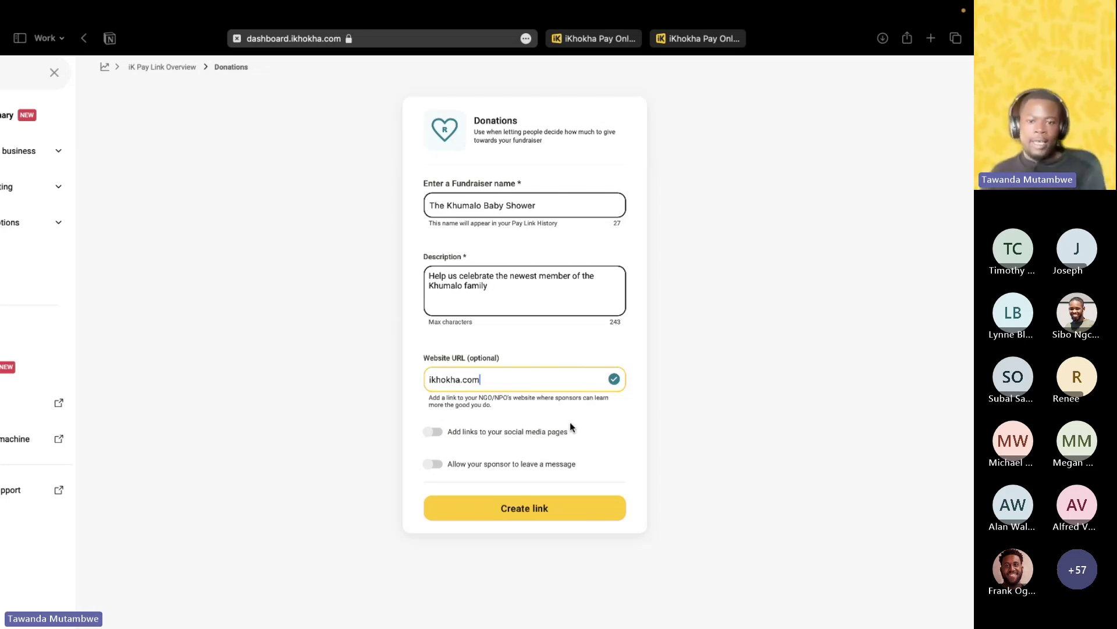
{"action": "left_click", "coordinate": [436, 433]}
Turn on social media links and paste the iKhokha Facebook and Instagram addresses.
{"action": "left_click", "coordinate": [436, 433]}
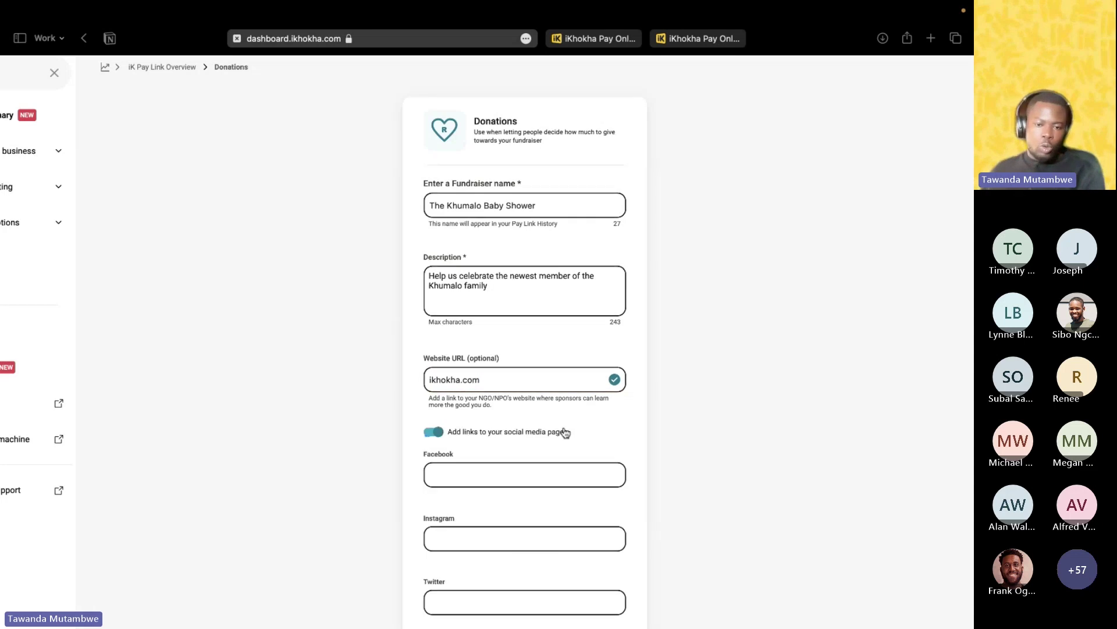
{"action": "scroll", "coordinate": [564, 432], "scroll_direction": "down", "scroll_amount": 3}
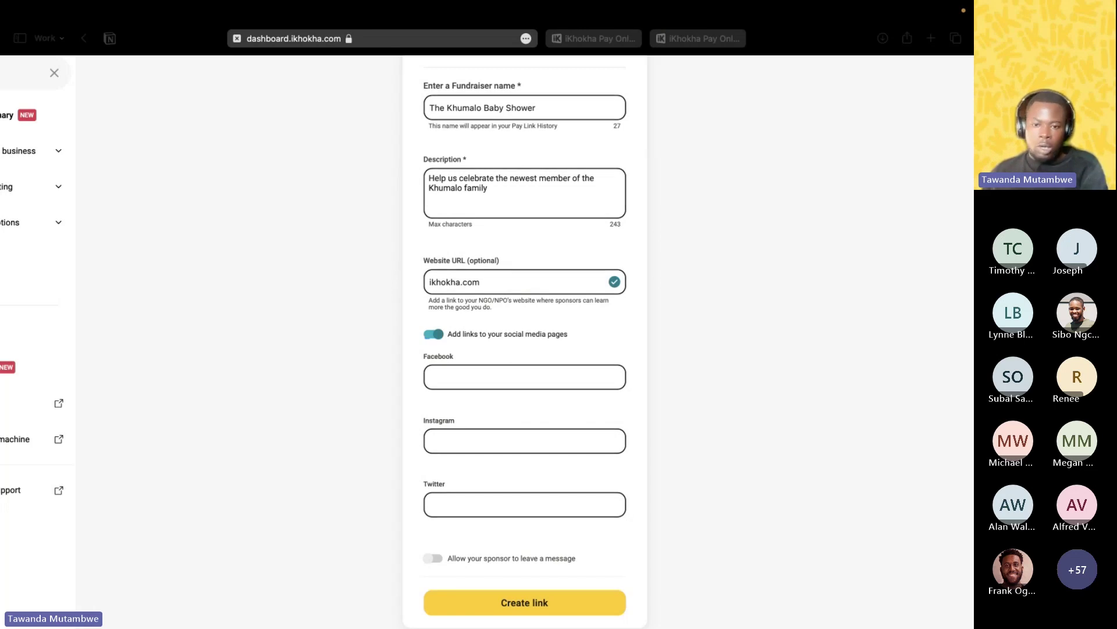
{"action": "left_click", "coordinate": [504, 373]}
{"action": "type", "text": "https://www.facebook.com/iKhokha"}
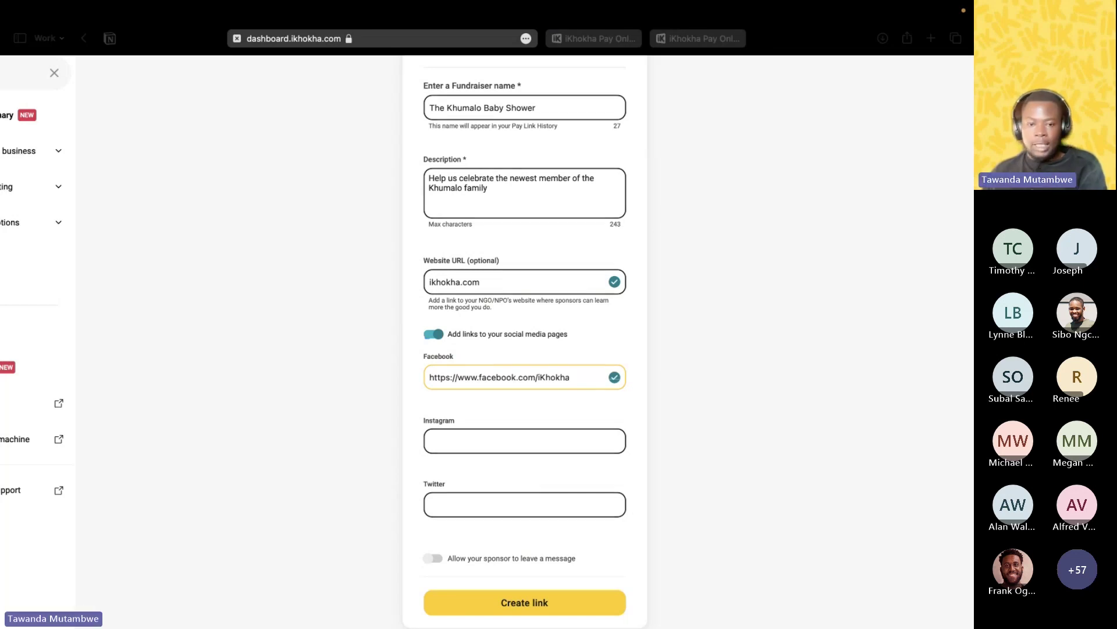
{"action": "left_click", "coordinate": [532, 437]}
{"action": "left_click", "coordinate": [532, 437]}
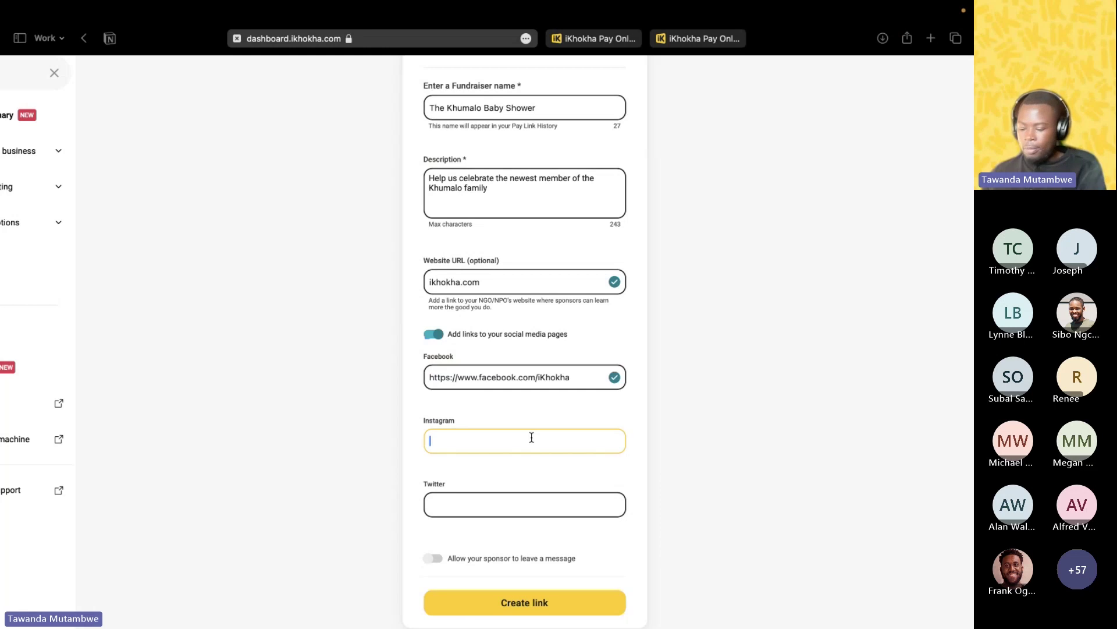
{"action": "type", "text": "https://www.instagram.com/ikhokhasa/"}
Copy and paste the iKhokha Twitter page address.
{"action": "key", "text": "super+Tab"}
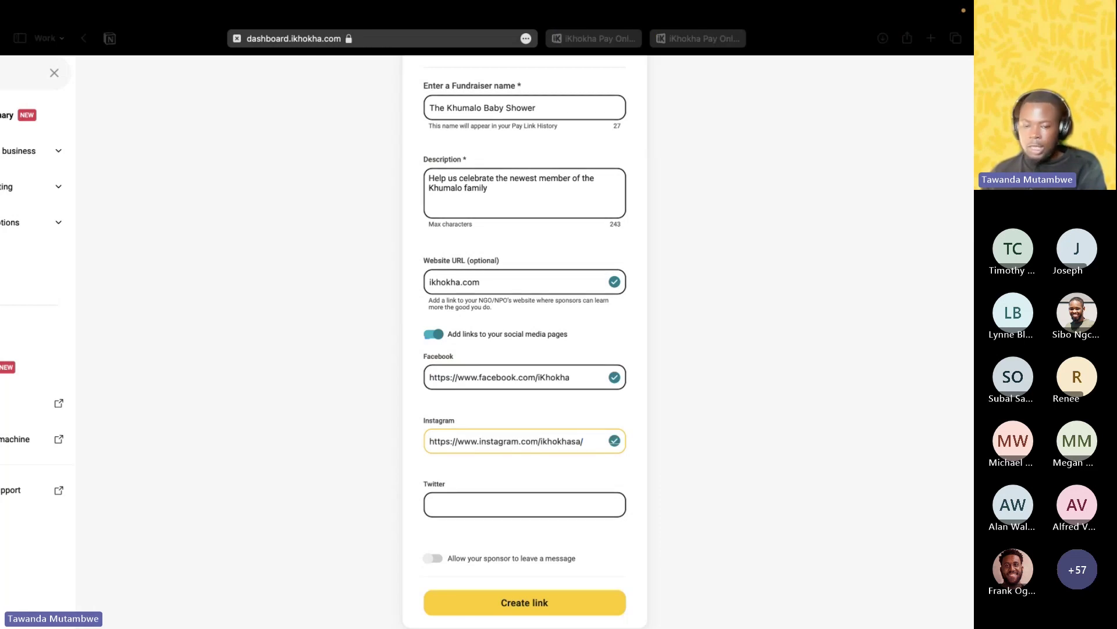
{"action": "left_click", "coordinate": [501, 504]}
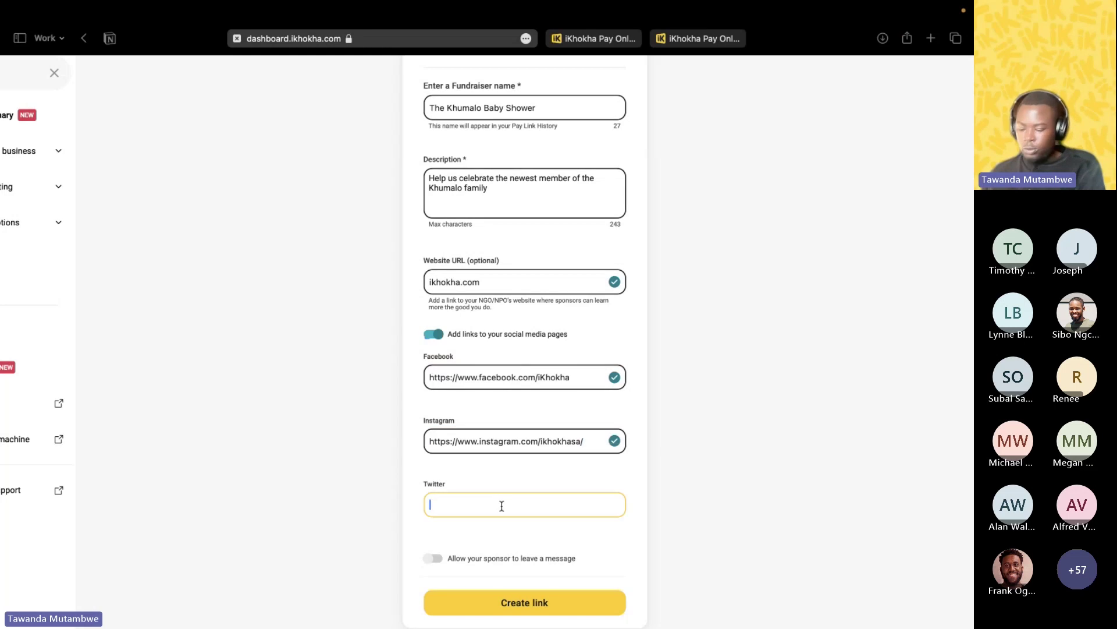
{"action": "type", "text": "https://twitter.com/iKhokhaSA"}
{"action": "scroll", "coordinate": [707, 495], "scroll_direction": "down", "scroll_amount": 1}
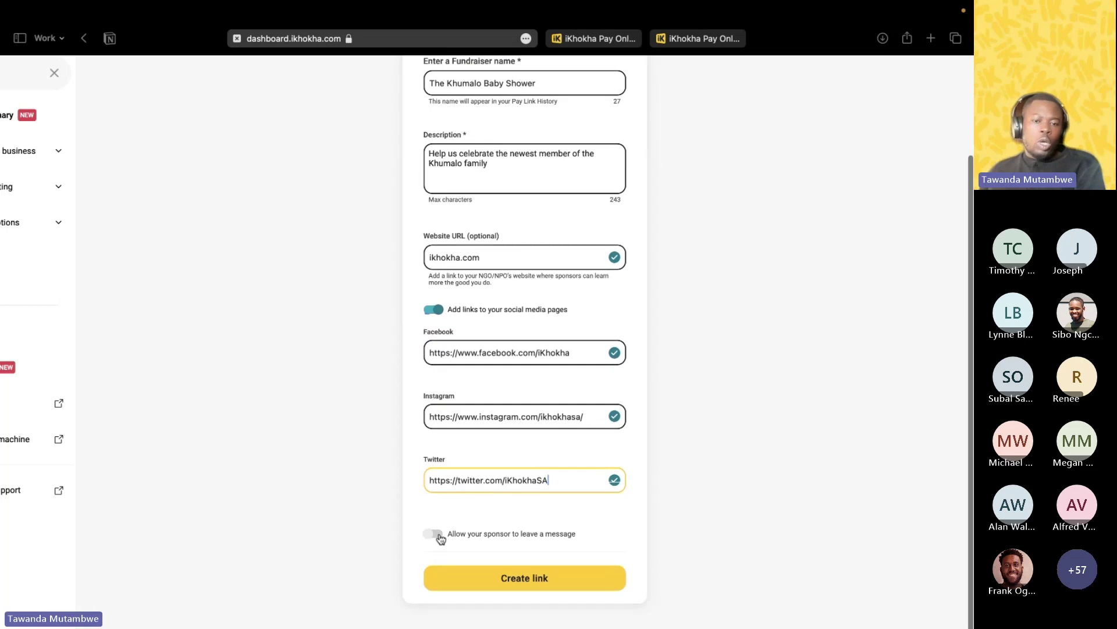
{"action": "scroll", "coordinate": [459, 532], "scroll_direction": "up", "scroll_amount": 1}
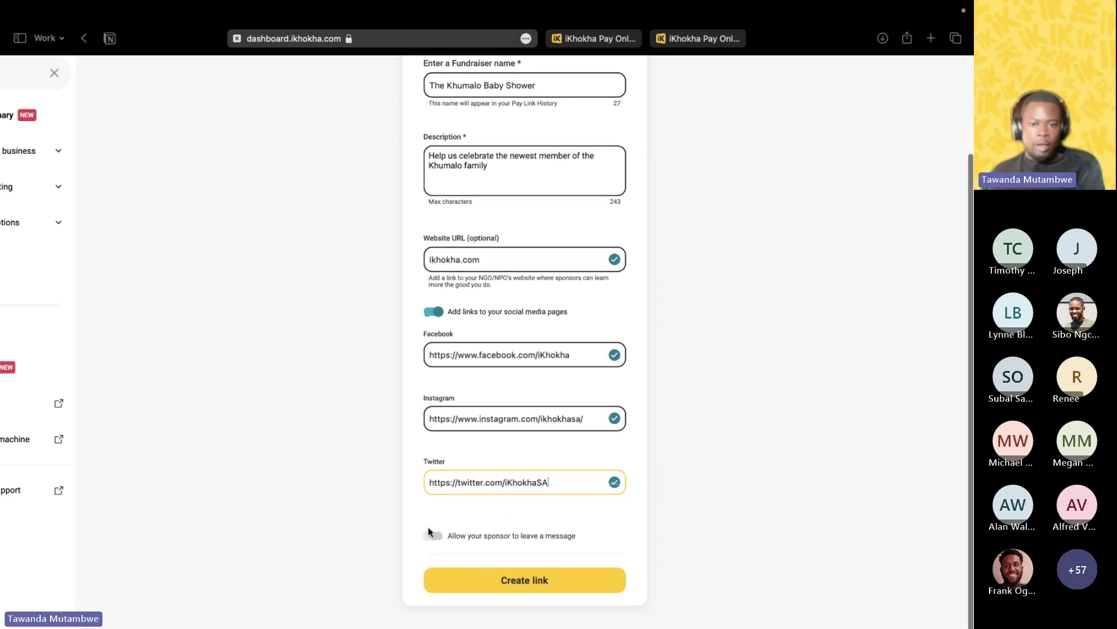
{"action": "left_click", "coordinate": [429, 532]}
Allow sponsors to leave a message and create the donation pay link.
{"action": "left_click", "coordinate": [429, 537]}
{"action": "scroll", "coordinate": [672, 381], "scroll_direction": "up", "scroll_amount": 2}
{"action": "scroll", "coordinate": [672, 382], "scroll_direction": "up", "scroll_amount": 2}
{"action": "scroll", "coordinate": [669, 387], "scroll_direction": "down", "scroll_amount": 4}
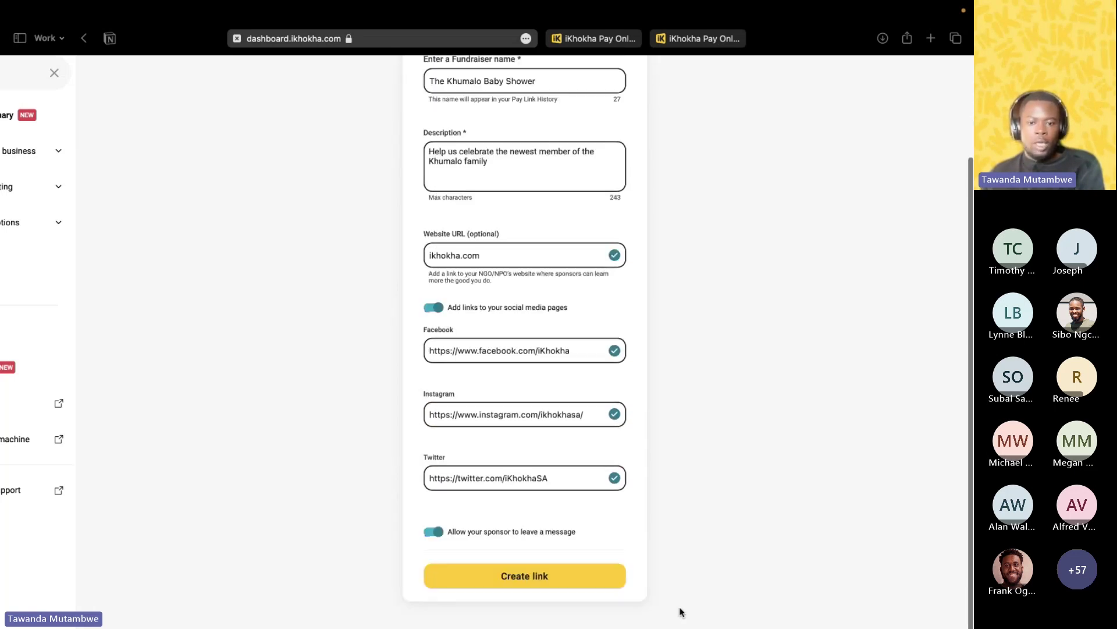
{"action": "left_click", "coordinate": [549, 575]}
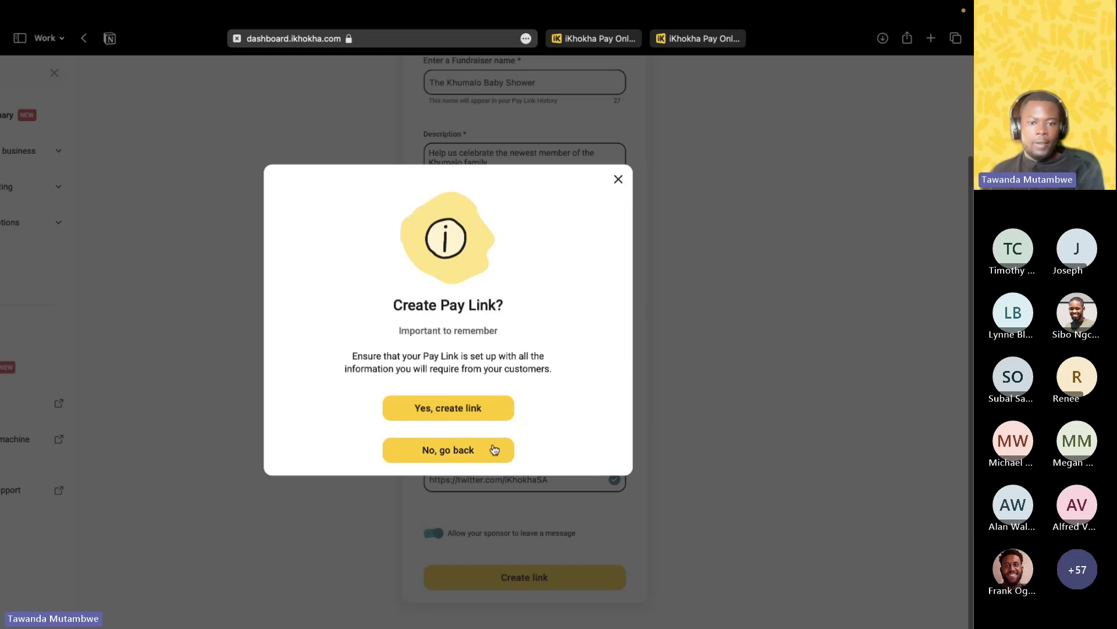
Confirm creation of the Khumalo Baby Shower donation link to reach its QR code page.
{"action": "left_click", "coordinate": [483, 408]}
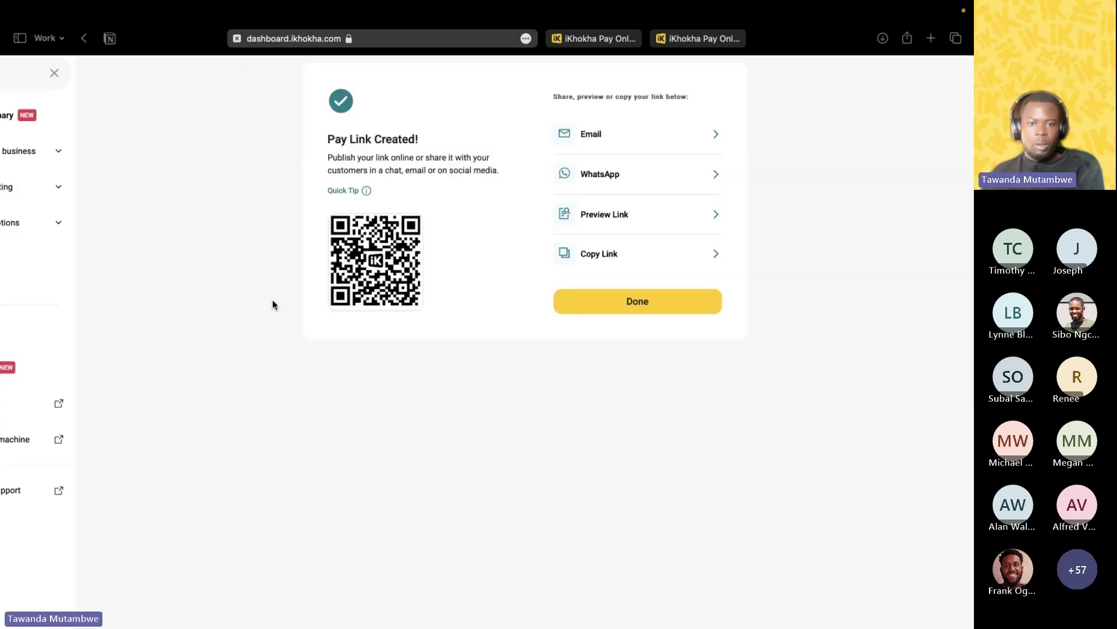
{"action": "mouse_move", "coordinate": [419, 307]}
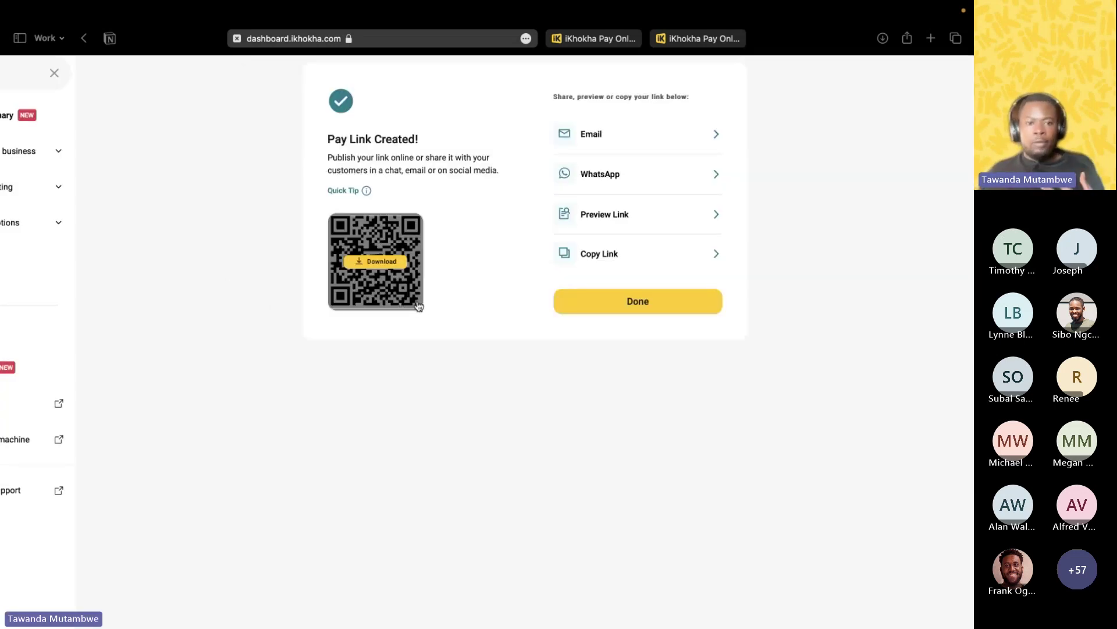
{"action": "scroll", "coordinate": [383, 291], "scroll_direction": "left", "scroll_amount": 3}
{"action": "scroll", "coordinate": [383, 291], "scroll_direction": "up", "scroll_amount": 2}
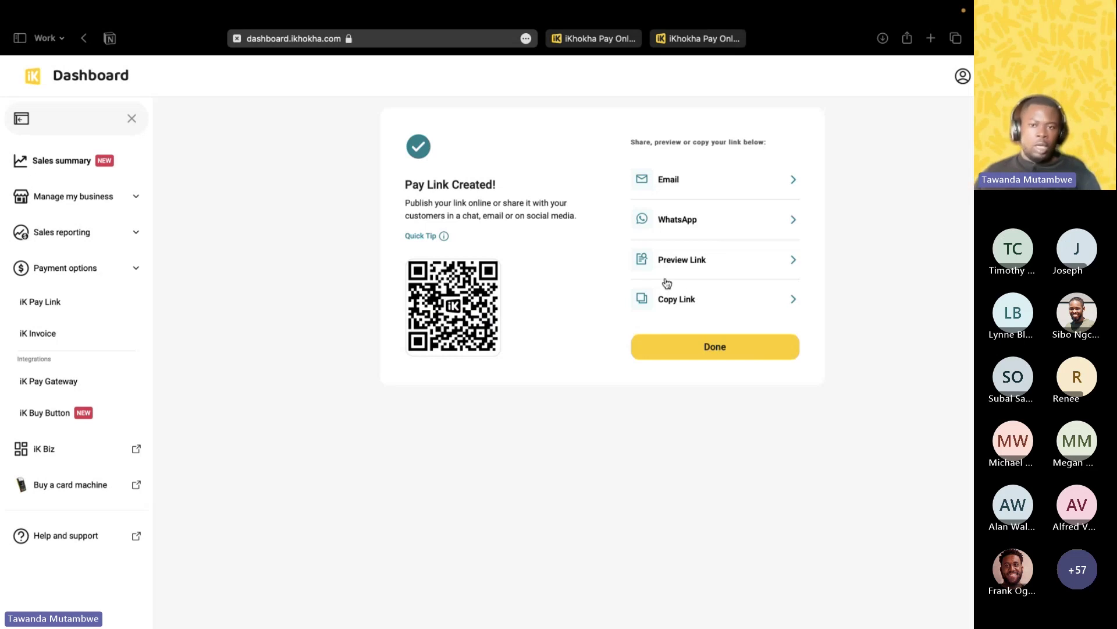
Preview the public Khumalo Baby Shower donation page and scroll through it.
{"action": "left_click", "coordinate": [704, 260]}
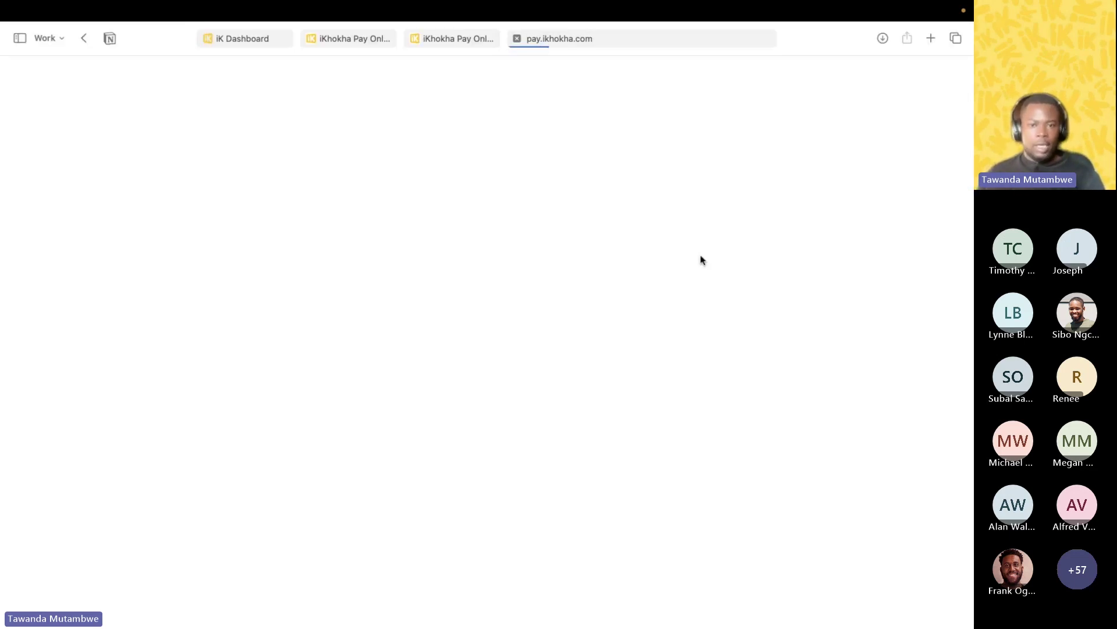
{"action": "scroll", "coordinate": [524, 325], "scroll_direction": "down", "scroll_amount": 1}
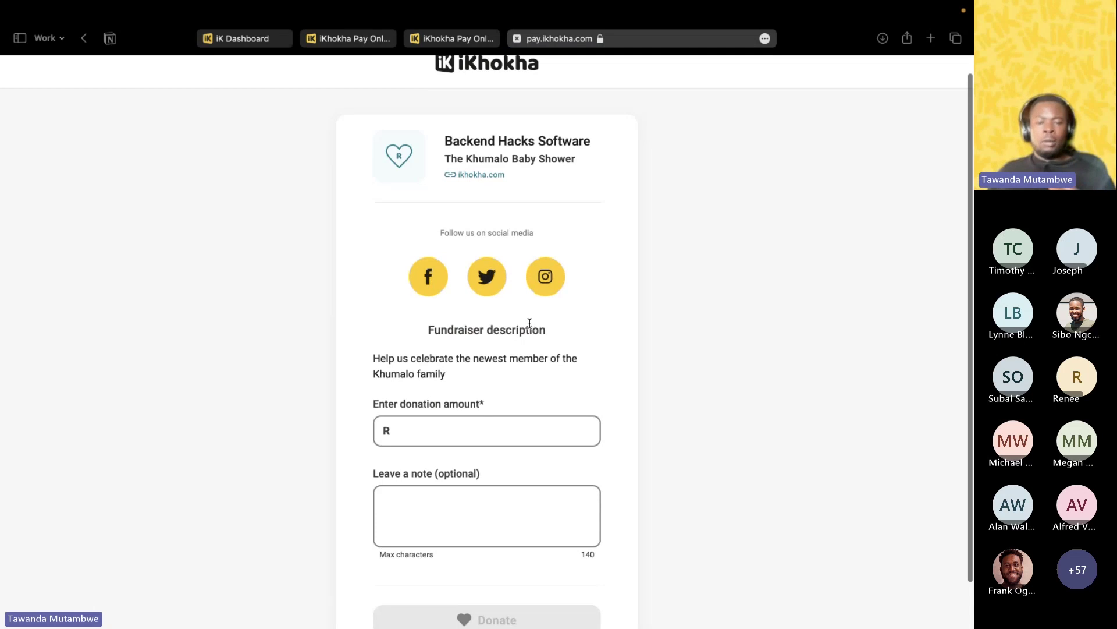
{"action": "scroll", "coordinate": [530, 323], "scroll_direction": "up", "scroll_amount": 1}
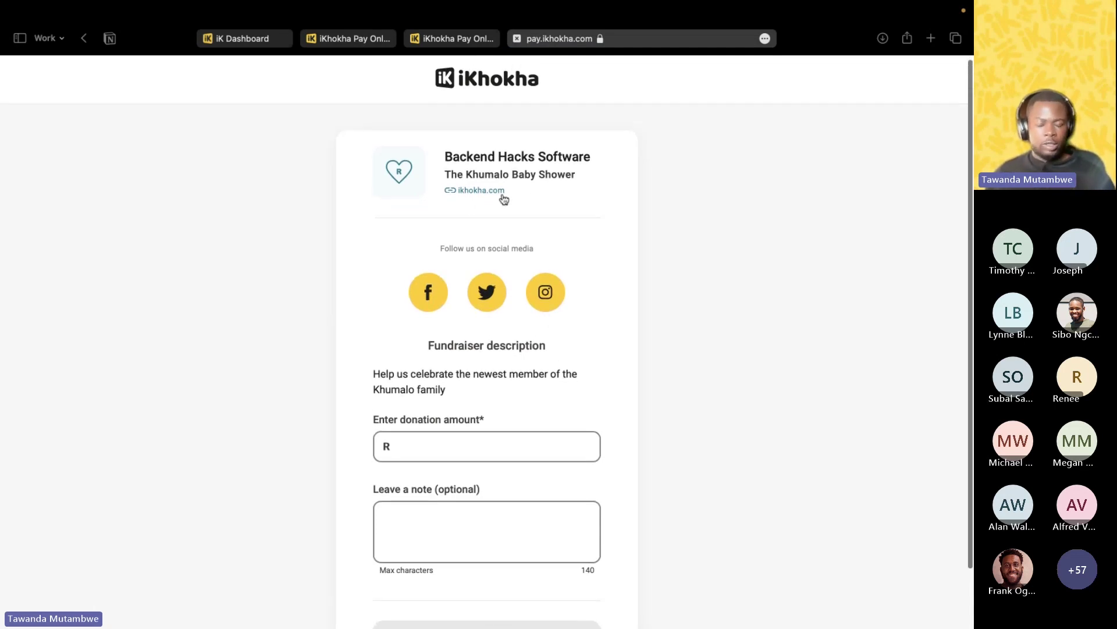
{"action": "scroll", "coordinate": [483, 196], "scroll_direction": "down", "scroll_amount": 3}
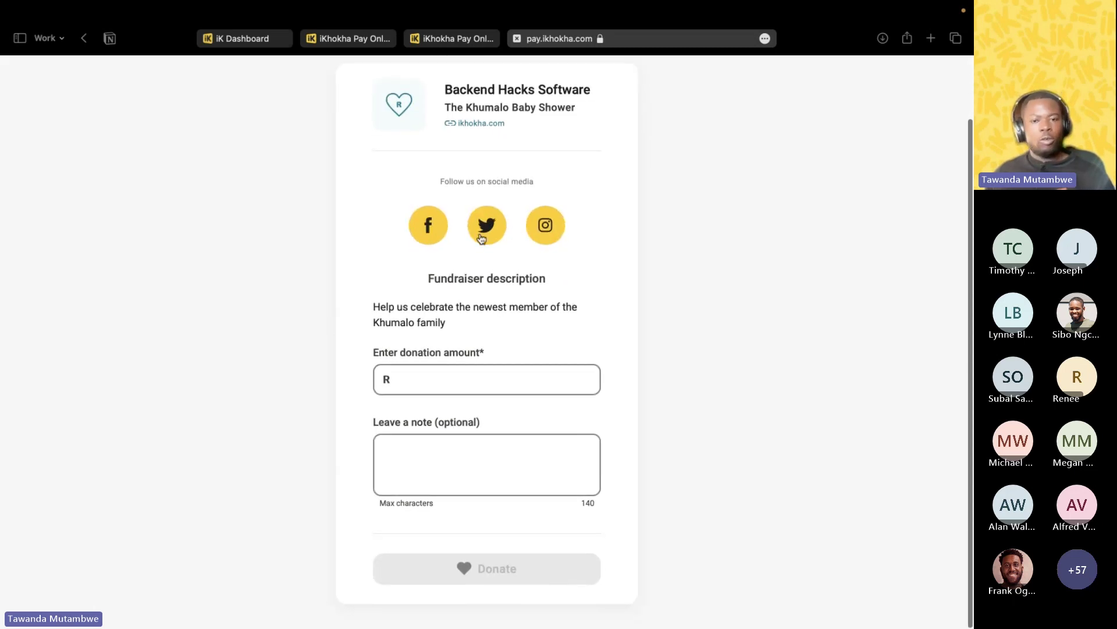
Test the fundraiser's Facebook and Twitter links, returning to the donation page after each.
{"action": "left_click", "coordinate": [431, 231]}
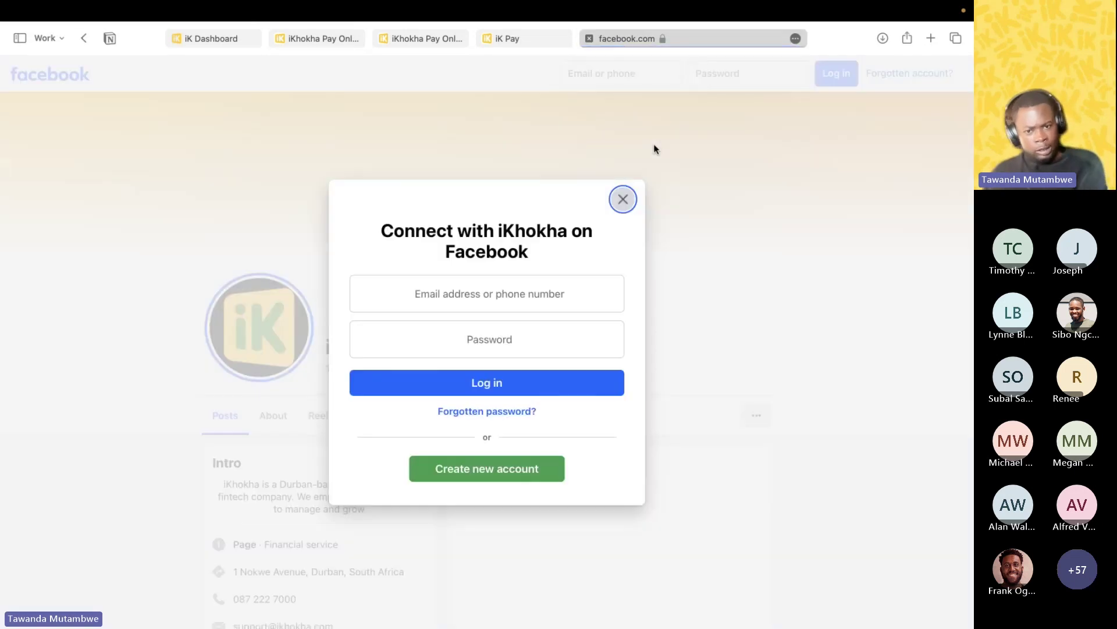
{"action": "left_click", "coordinate": [512, 37]}
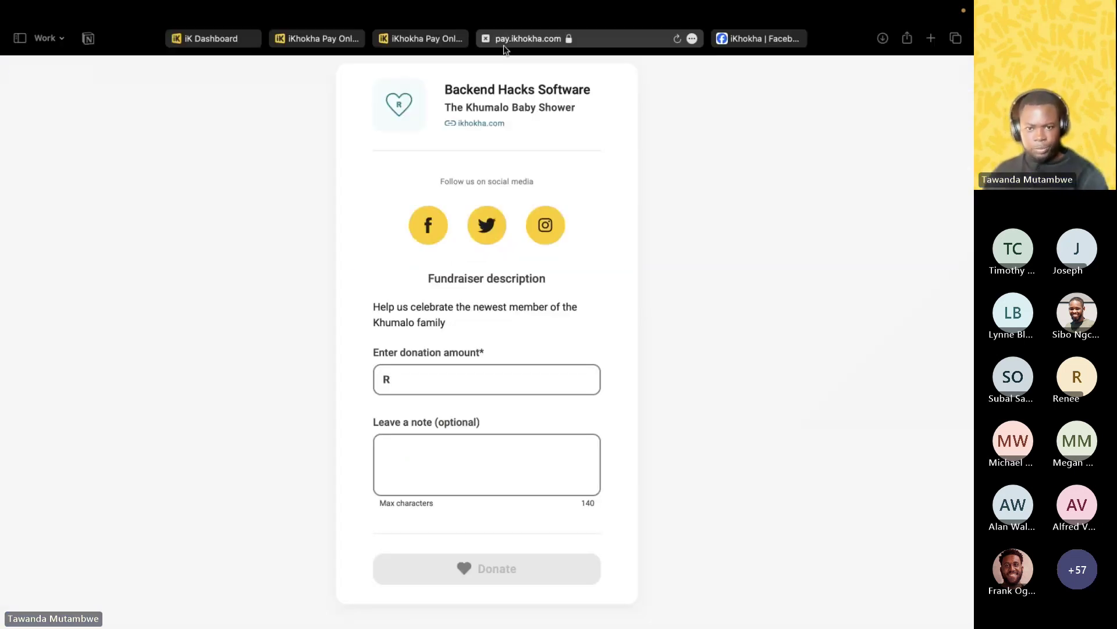
{"action": "left_click", "coordinate": [486, 224]}
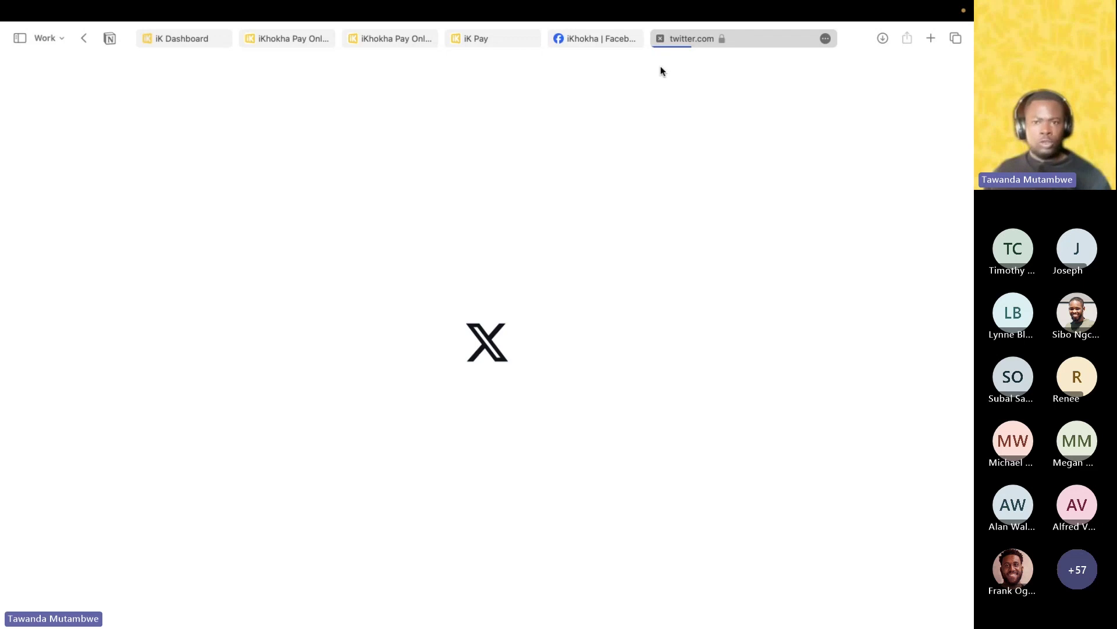
{"action": "left_click", "coordinate": [660, 38]}
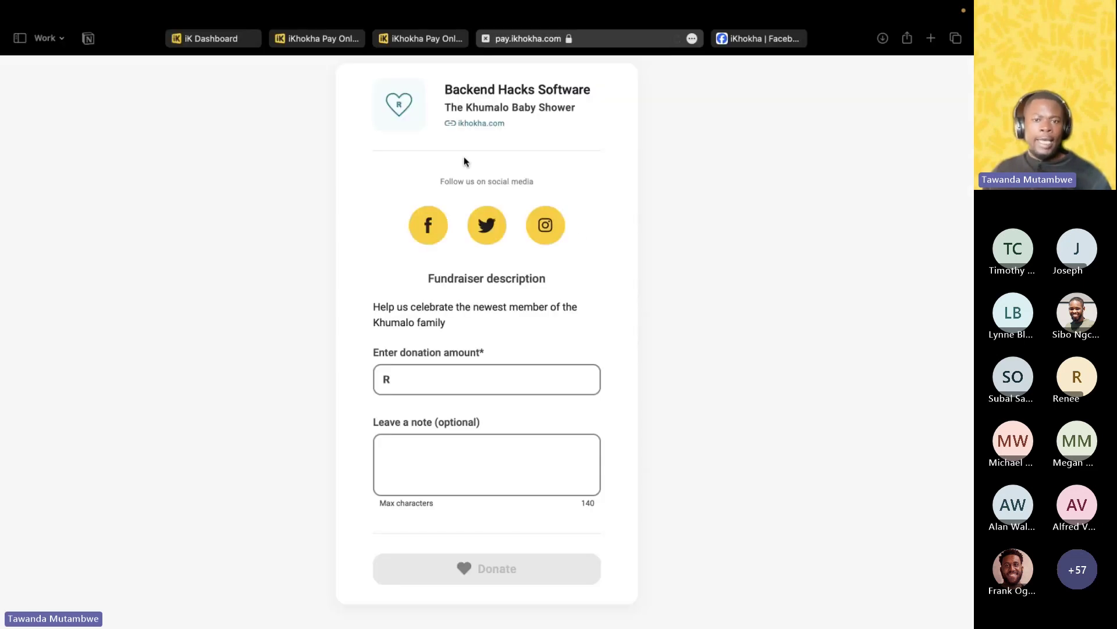
{"action": "scroll", "coordinate": [561, 248], "scroll_direction": "down", "scroll_amount": 1}
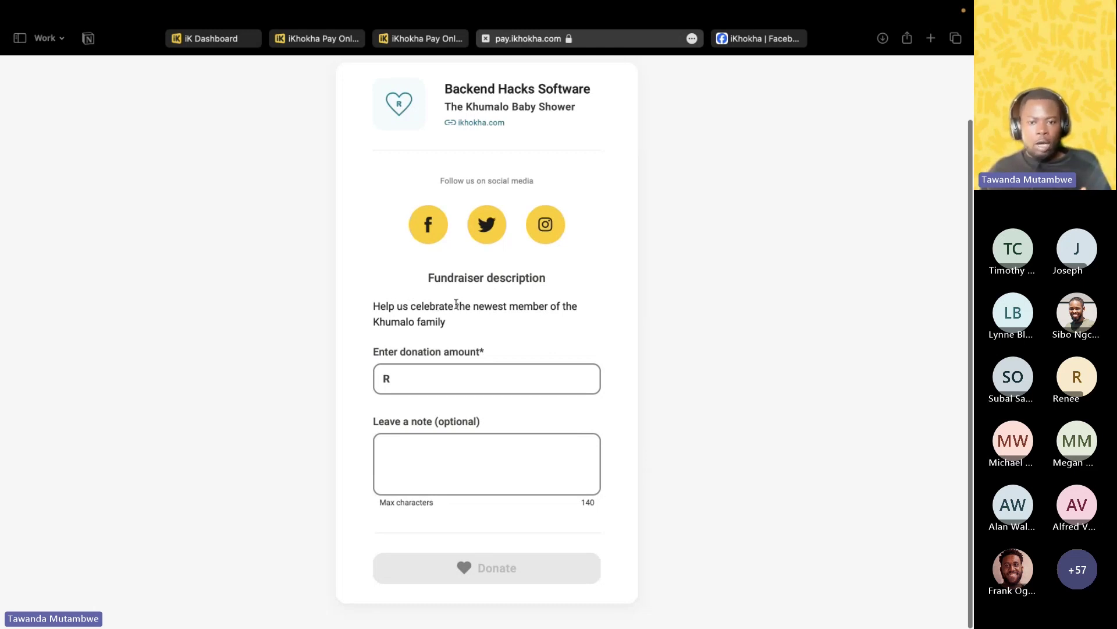
{"action": "scroll", "coordinate": [557, 313], "scroll_direction": "down", "scroll_amount": 1}
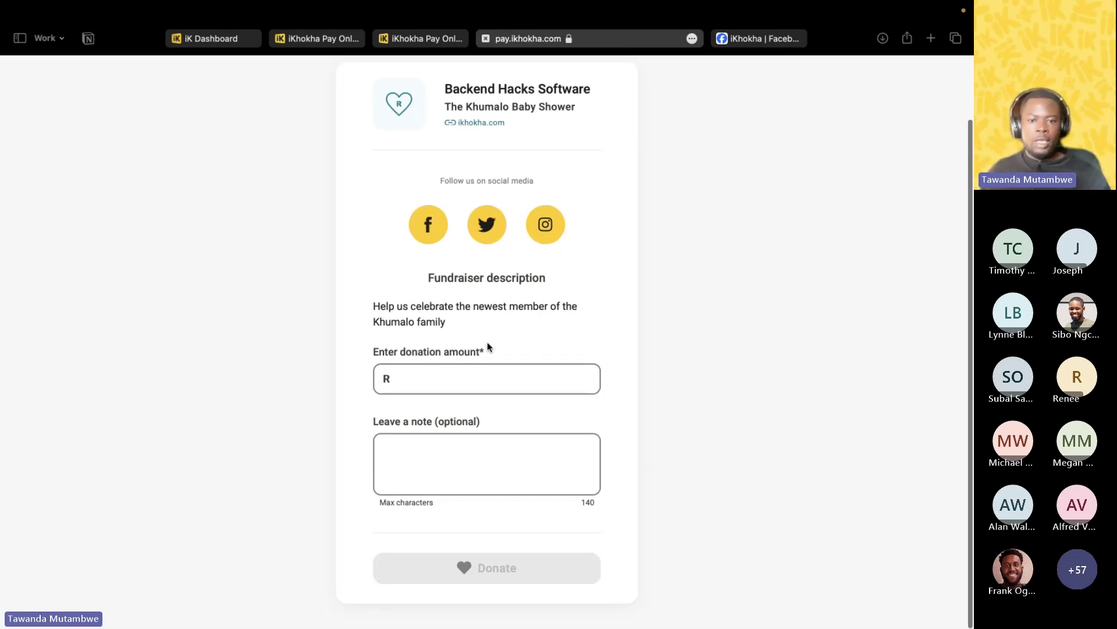
Submit a R10 donation with the note 'Congratulations' on the fundraiser page.
{"action": "left_click", "coordinate": [427, 381]}
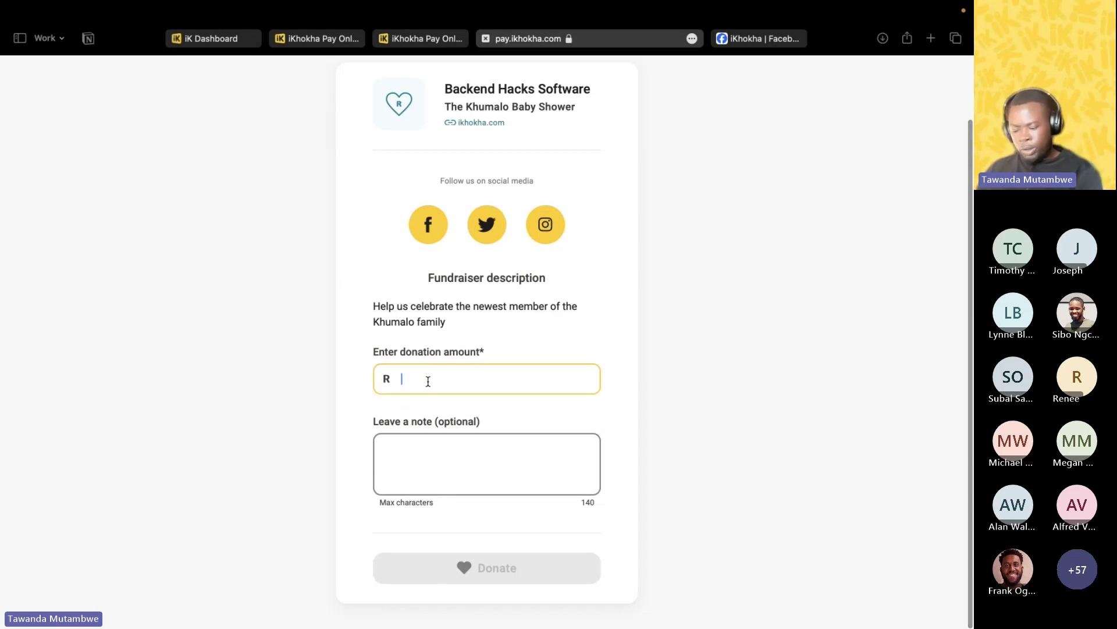
{"action": "type", "text": "10"}
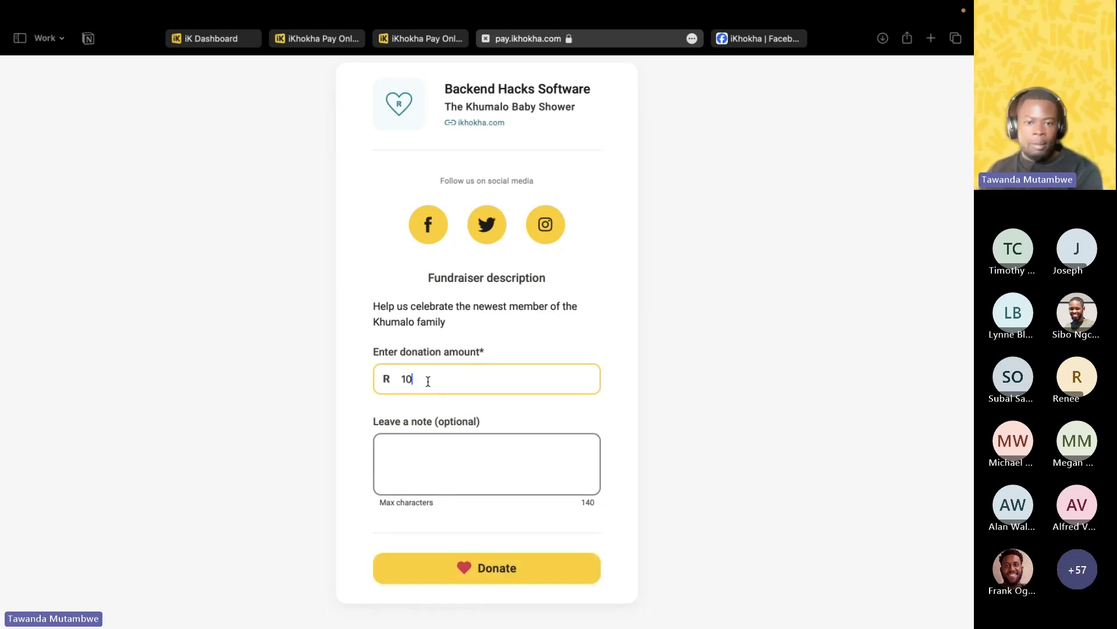
{"action": "left_click", "coordinate": [457, 457]}
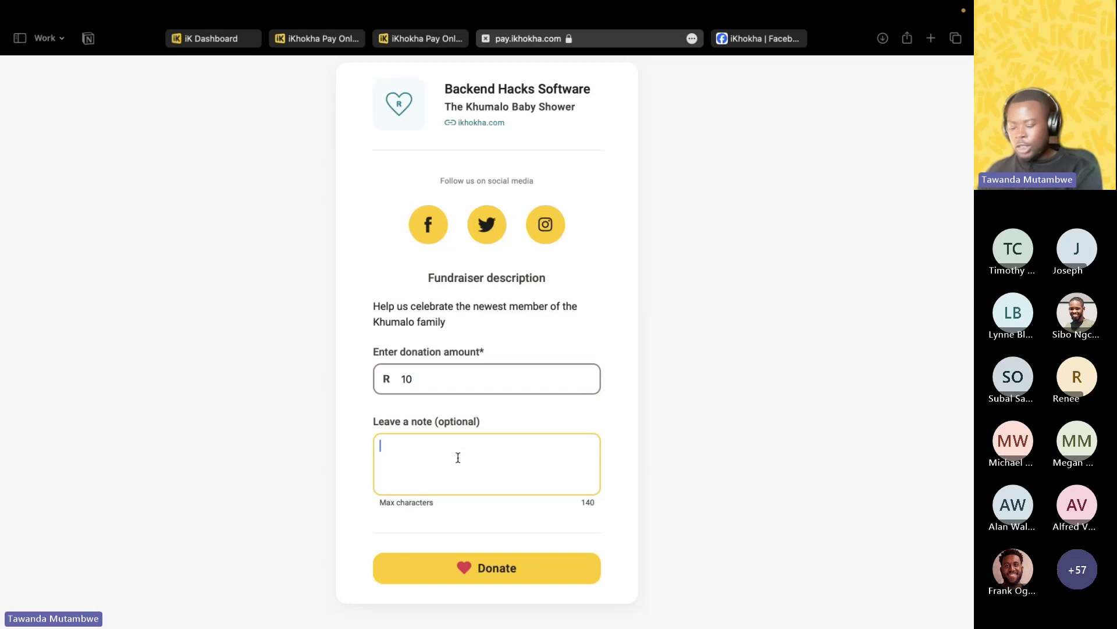
{"action": "type", "text": "Congra"}
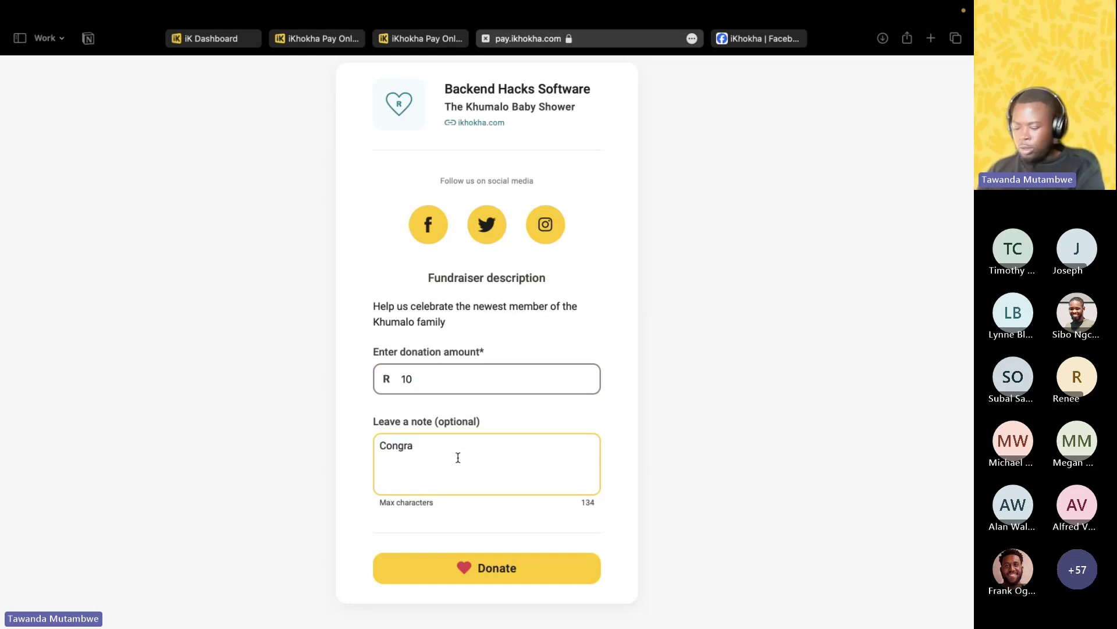
{"action": "type", "text": "tulatiions"}
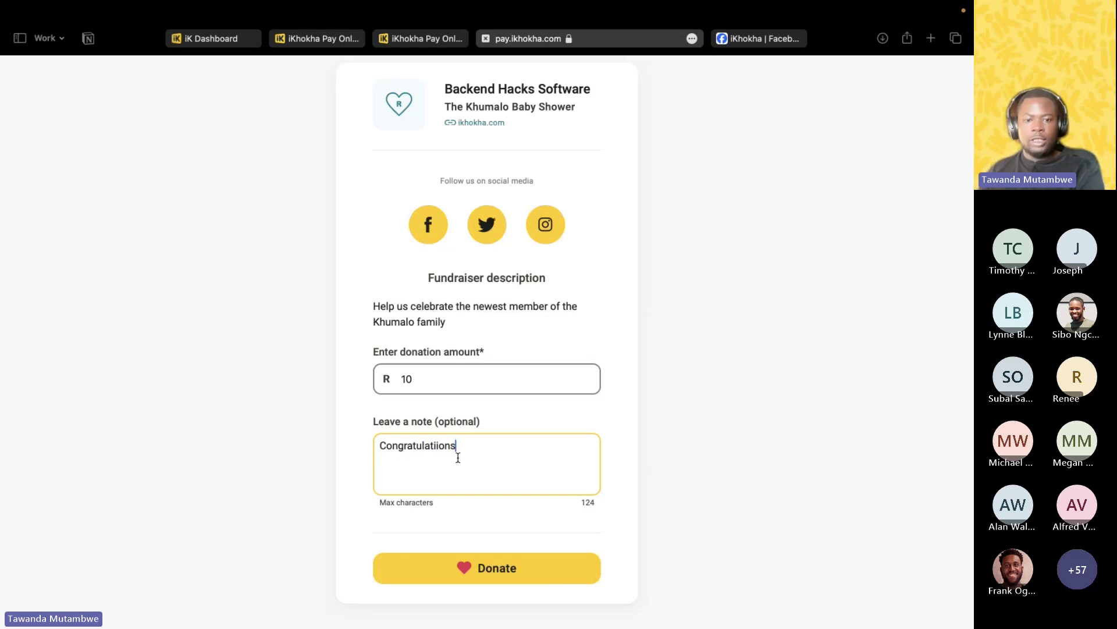
{"action": "key", "text": "BackSpace"}
{"action": "key", "text": "BackSpace"}
{"action": "key", "text": "BackSpace"}
{"action": "key", "text": "BackSpace"}
{"action": "type", "text": "ons"}
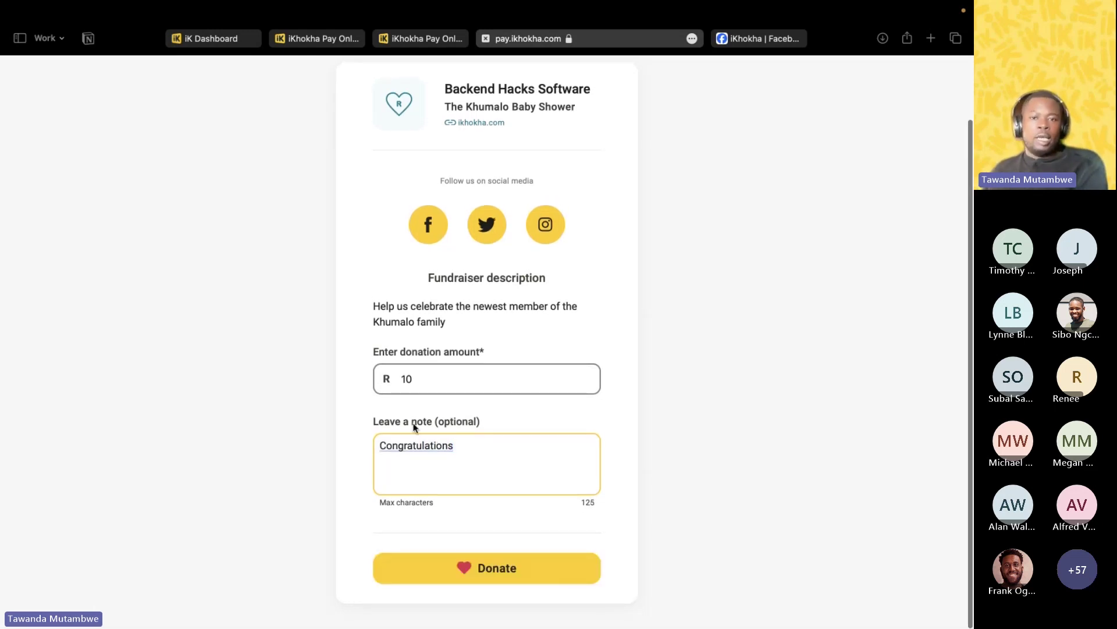
{"action": "left_click", "coordinate": [512, 569]}
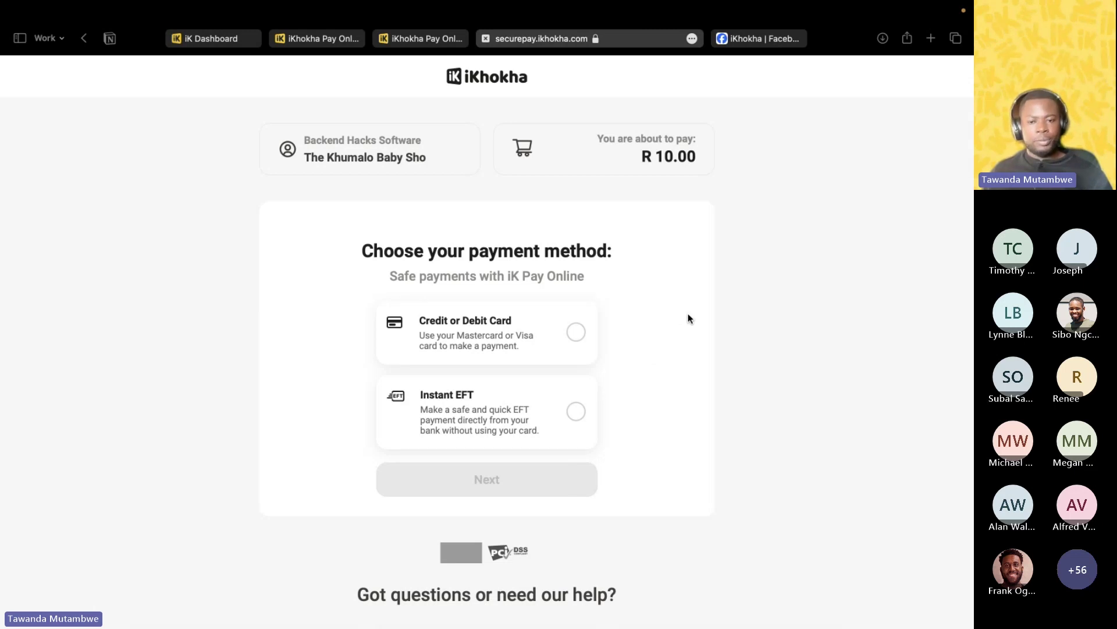
Back on the dashboard, dismiss the Pay Link Created dialog and scroll to Pay Link History.
{"action": "left_click", "coordinate": [312, 38]}
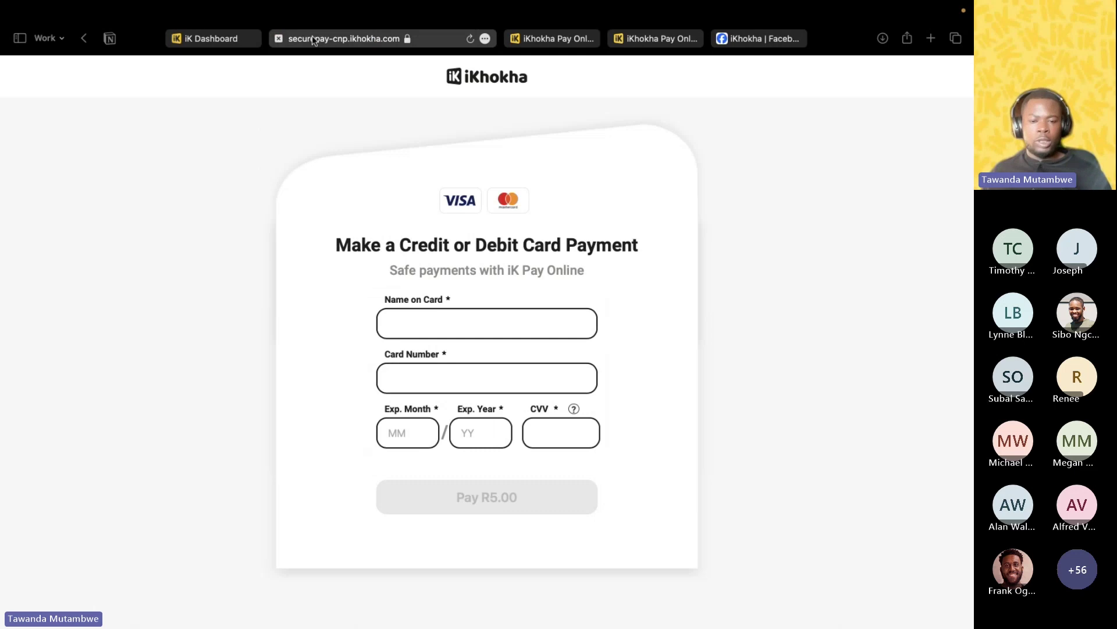
{"action": "left_click", "coordinate": [217, 38]}
{"action": "left_click", "coordinate": [695, 345]}
{"action": "scroll", "coordinate": [622, 376], "scroll_direction": "down", "scroll_amount": 6}
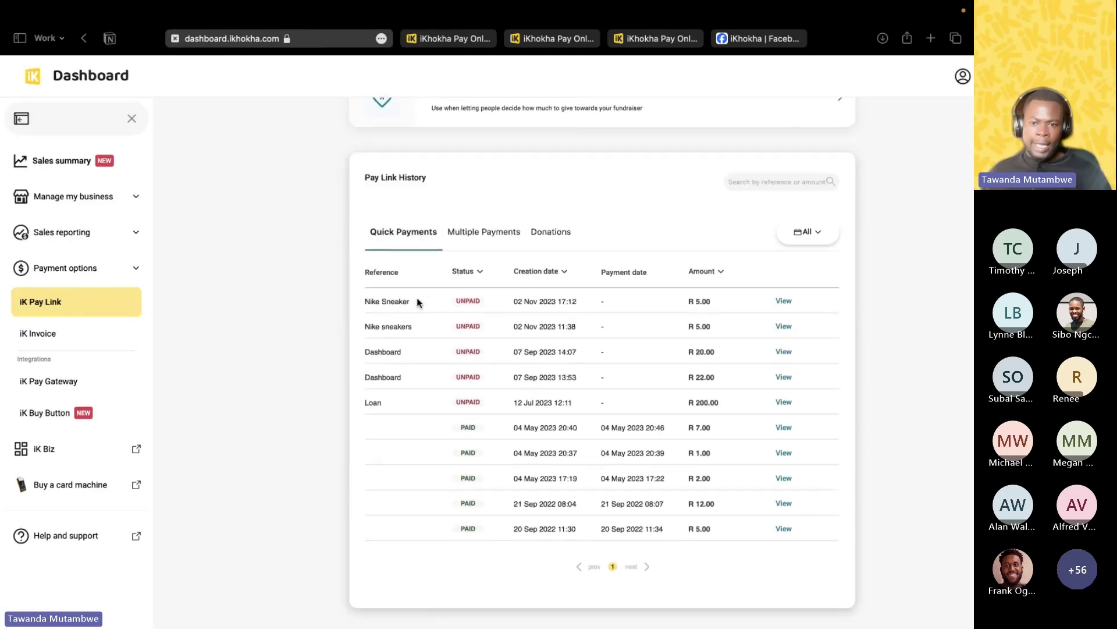
Scroll to the top and close the 'Your profile has been verified' banner.
{"action": "scroll", "coordinate": [582, 419], "scroll_direction": "up", "scroll_amount": 1}
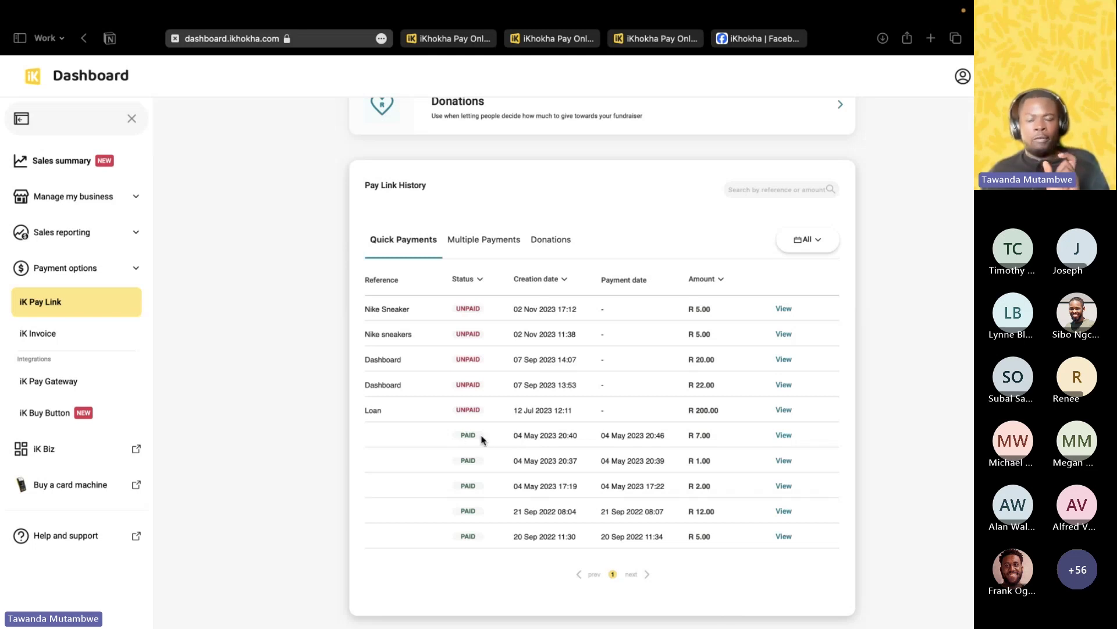
{"action": "scroll", "coordinate": [700, 296], "scroll_direction": "up", "scroll_amount": 5}
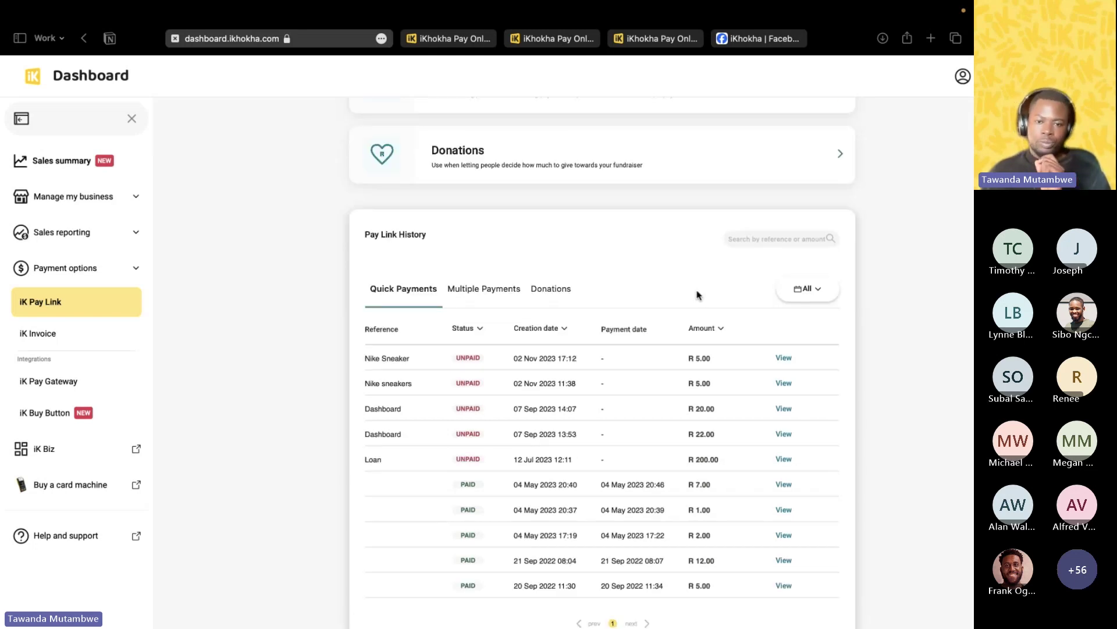
{"action": "scroll", "coordinate": [700, 297], "scroll_direction": "up", "scroll_amount": 1}
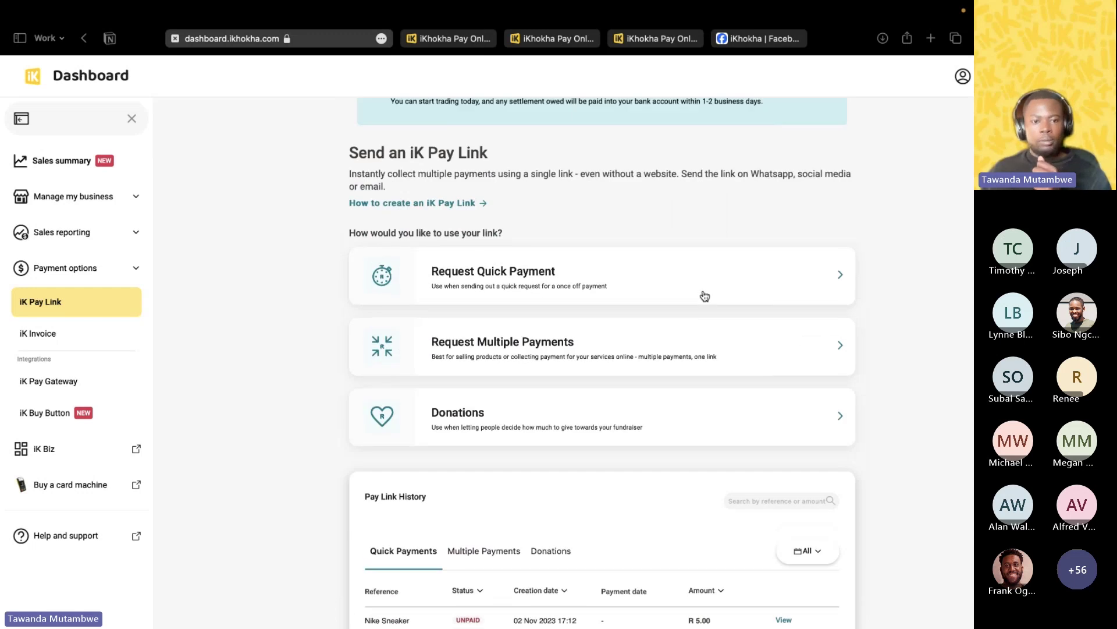
{"action": "scroll", "coordinate": [704, 296], "scroll_direction": "up", "scroll_amount": 2}
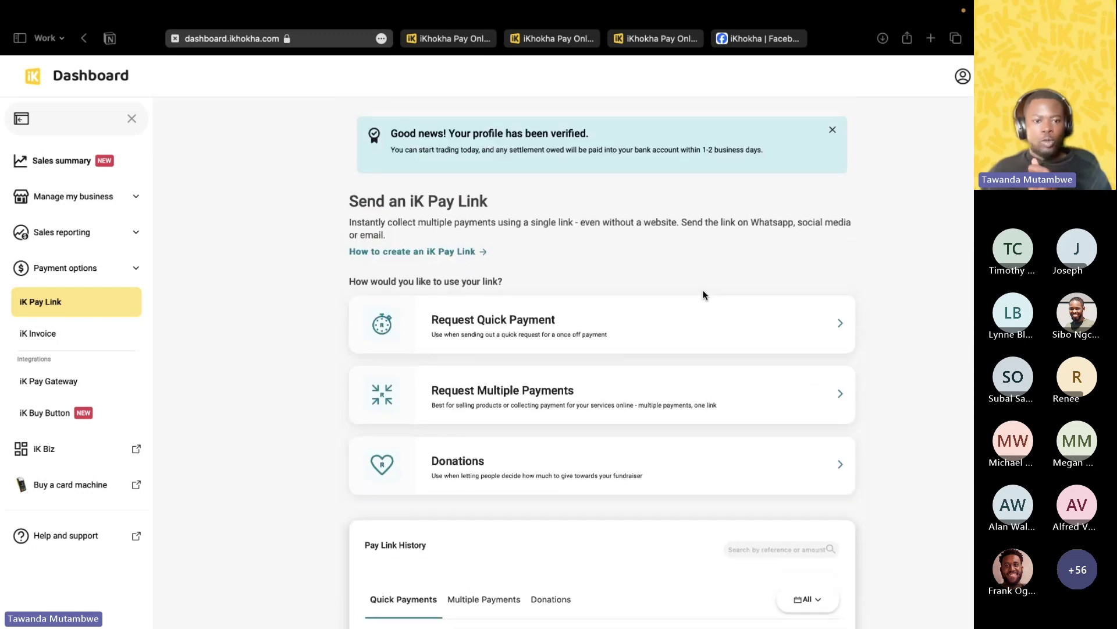
{"action": "left_click", "coordinate": [833, 127]}
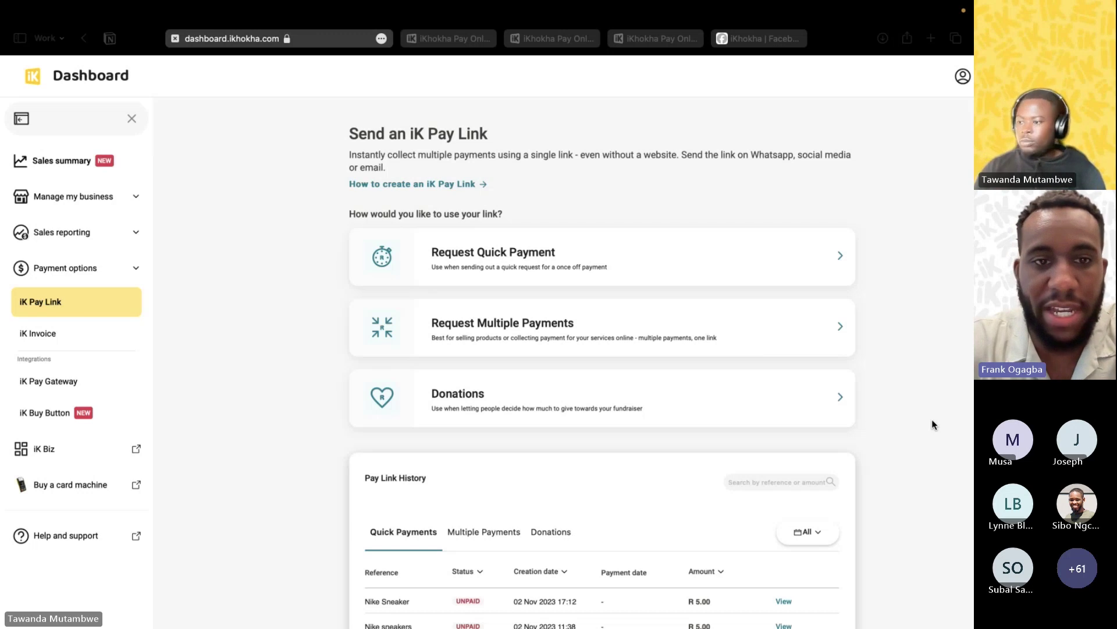
Scroll the page sideways and bring the browser window into focus.
{"action": "scroll", "coordinate": [954, 419], "scroll_direction": "right", "scroll_amount": 2}
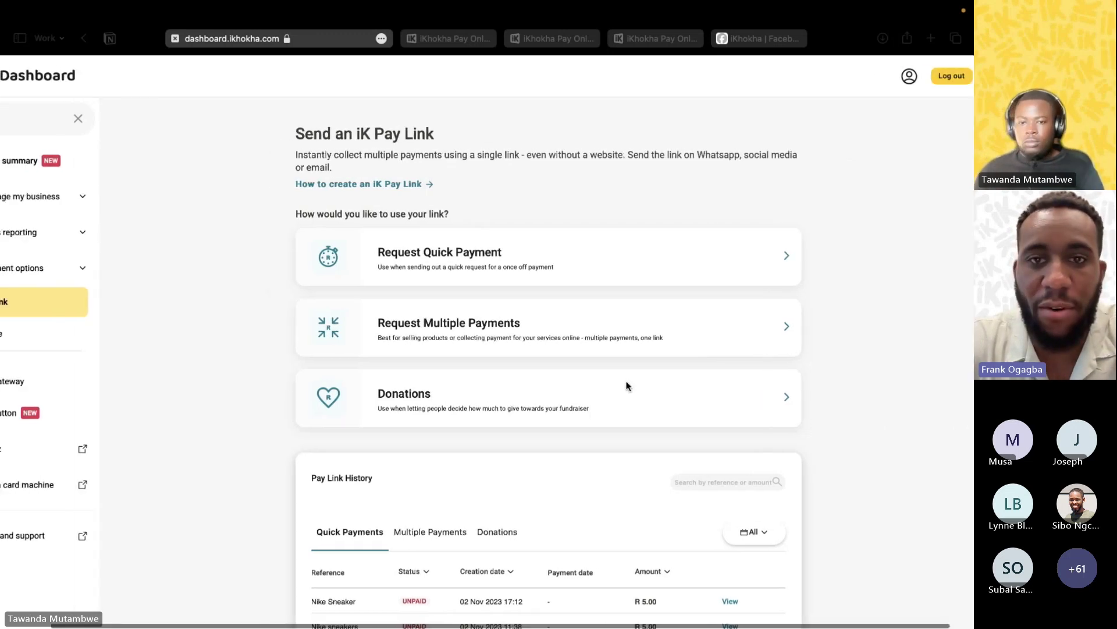
{"action": "scroll", "coordinate": [627, 385], "scroll_direction": "left", "scroll_amount": 2}
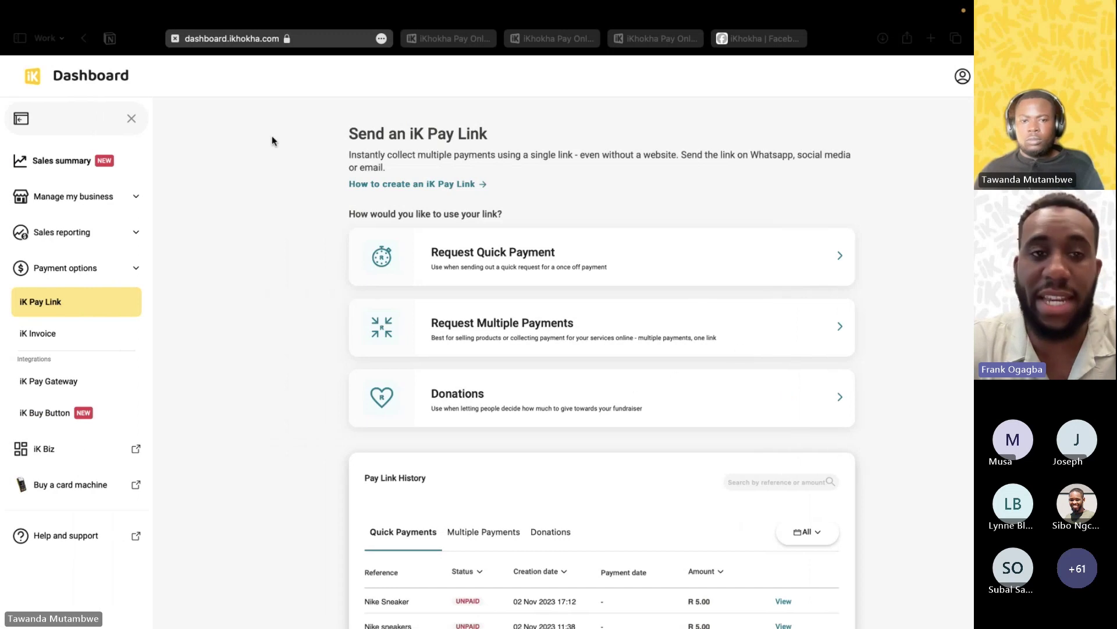
{"action": "left_click", "coordinate": [146, 53]}
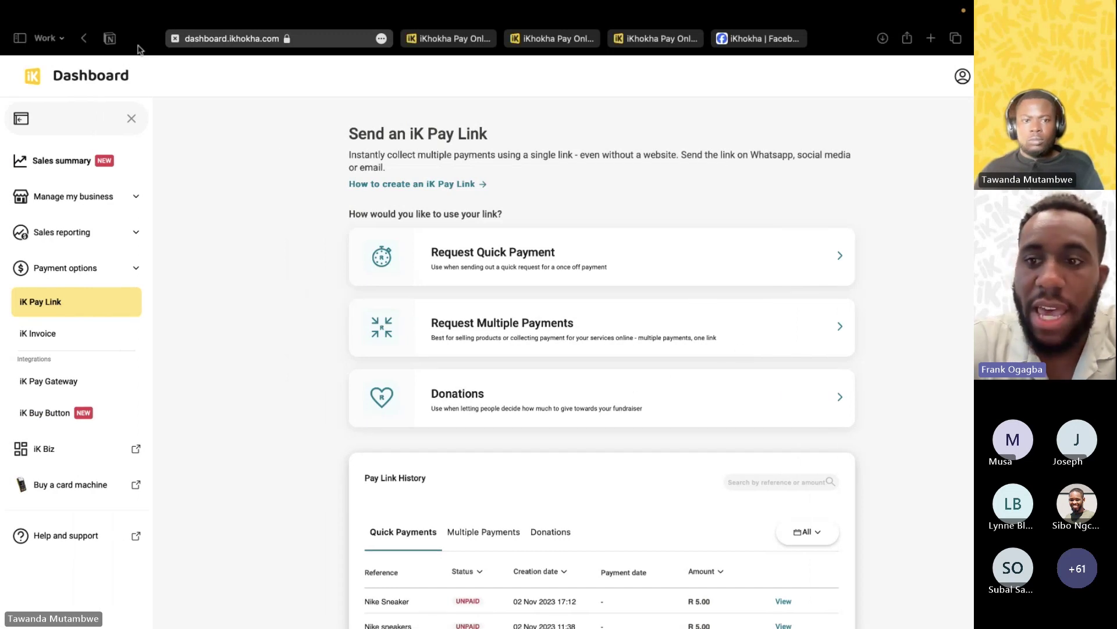
Take Safari out of full screen so the dashboard sits in a normal window.
{"action": "mouse_move", "coordinate": [5, 6]}
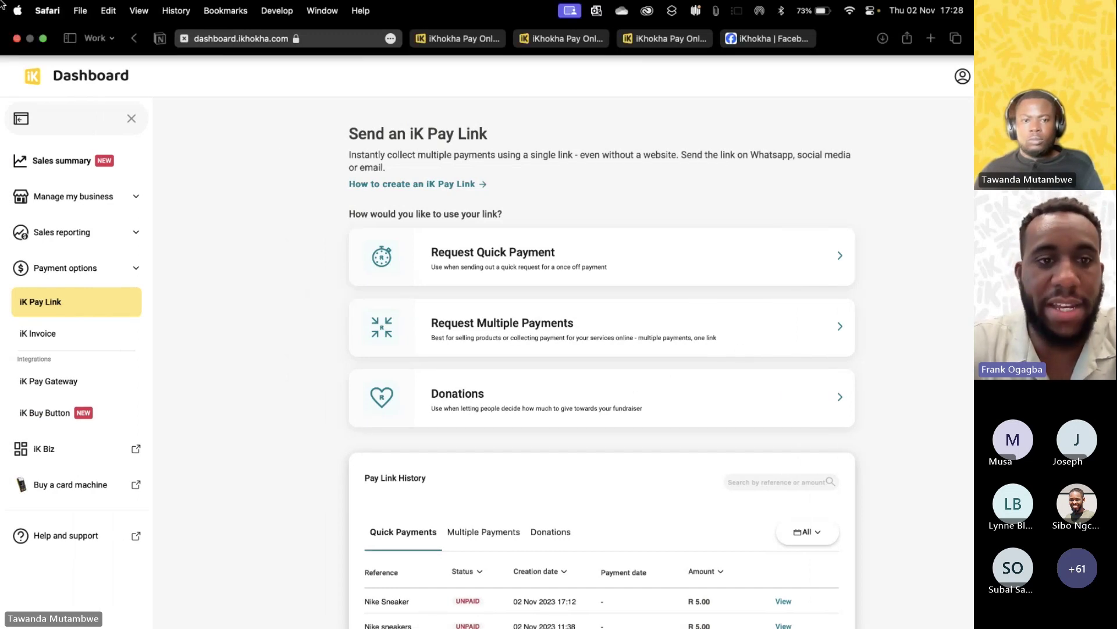
{"action": "left_click", "coordinate": [44, 40]}
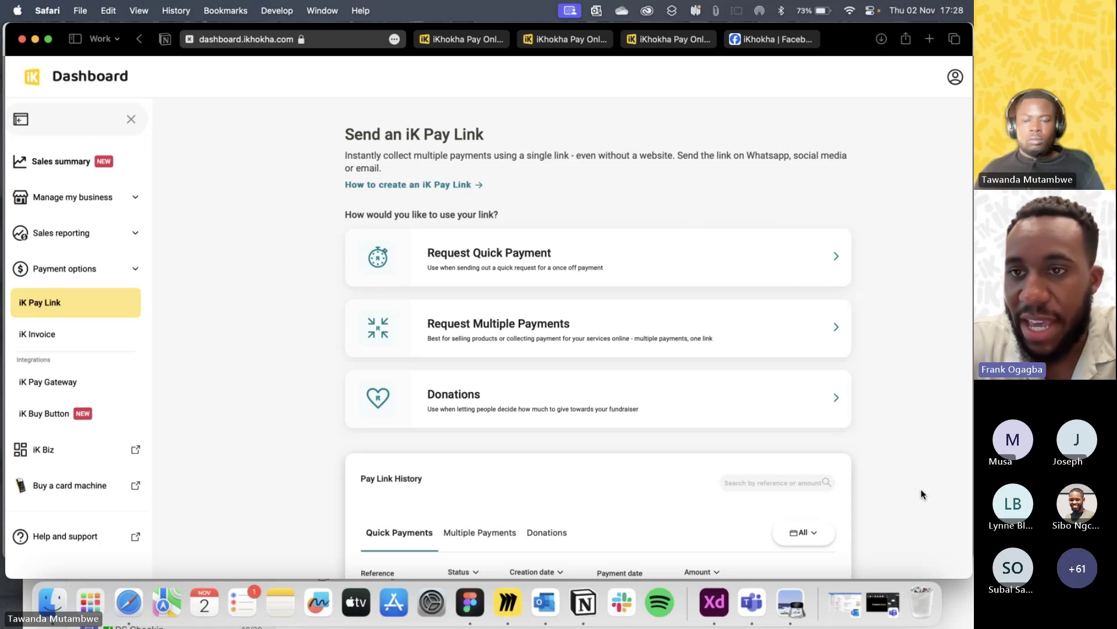
{"action": "scroll", "coordinate": [700, 153], "scroll_direction": "right", "scroll_amount": 2}
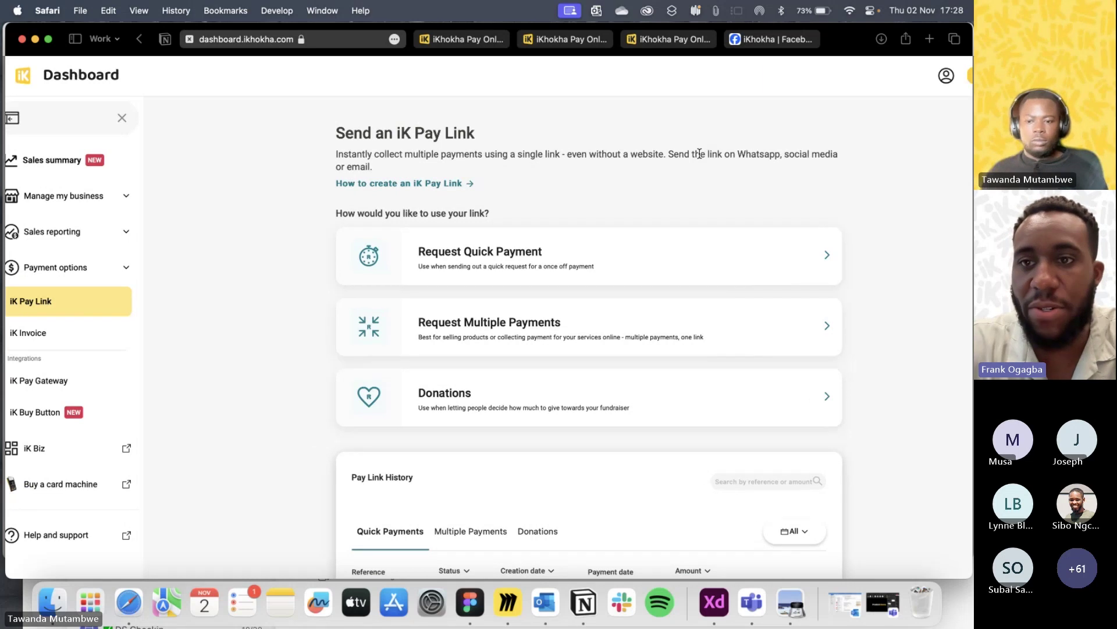
{"action": "scroll", "coordinate": [699, 153], "scroll_direction": "left", "scroll_amount": 2}
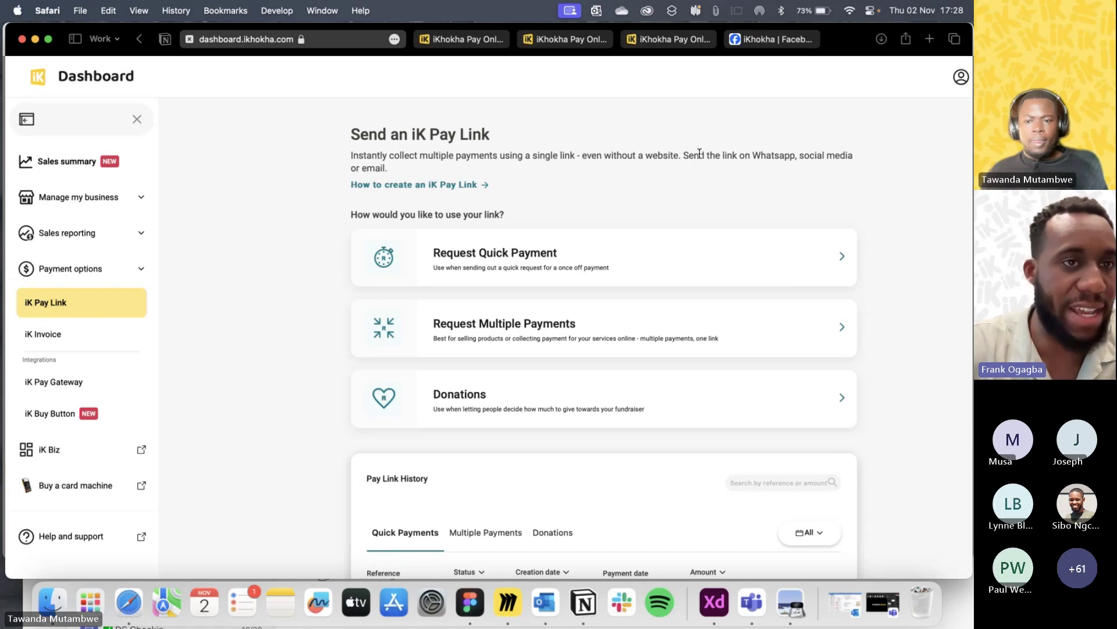
Scroll through the link-type options and Pay Link History, then switch to the meeting app.
{"action": "scroll", "coordinate": [700, 153], "scroll_direction": "down", "scroll_amount": 1}
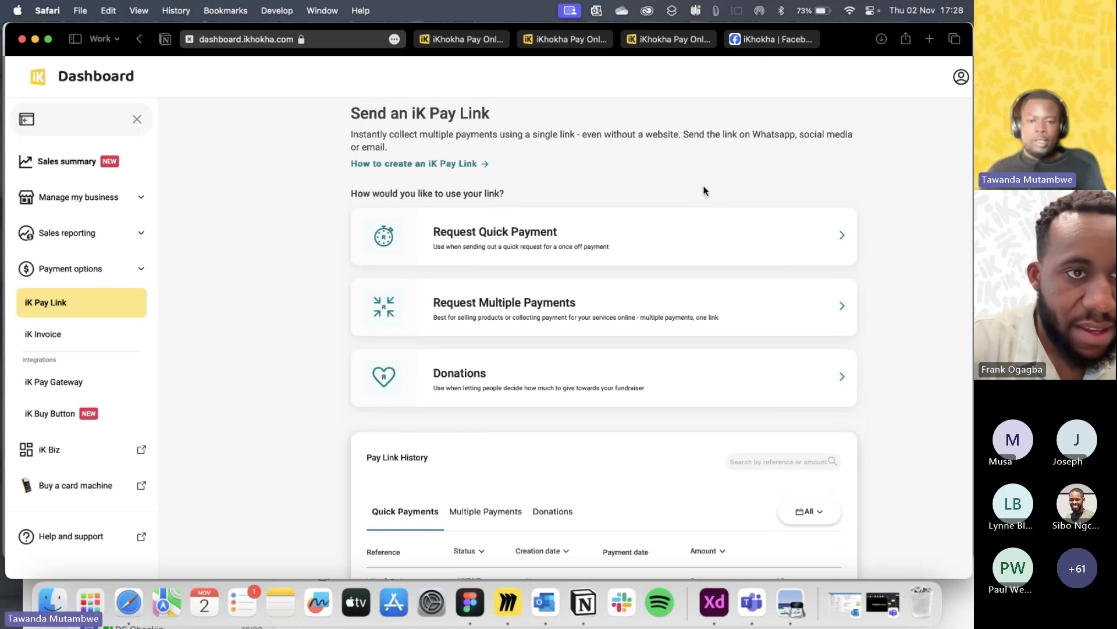
{"action": "scroll", "coordinate": [703, 186], "scroll_direction": "down", "scroll_amount": 2}
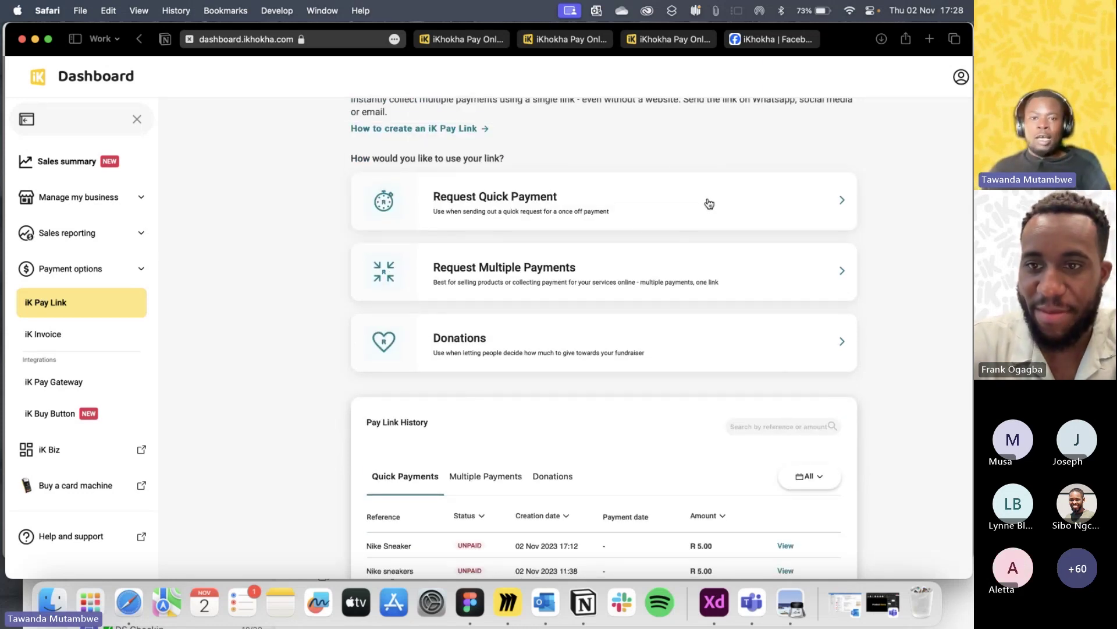
{"action": "scroll", "coordinate": [651, 245], "scroll_direction": "down", "scroll_amount": 1}
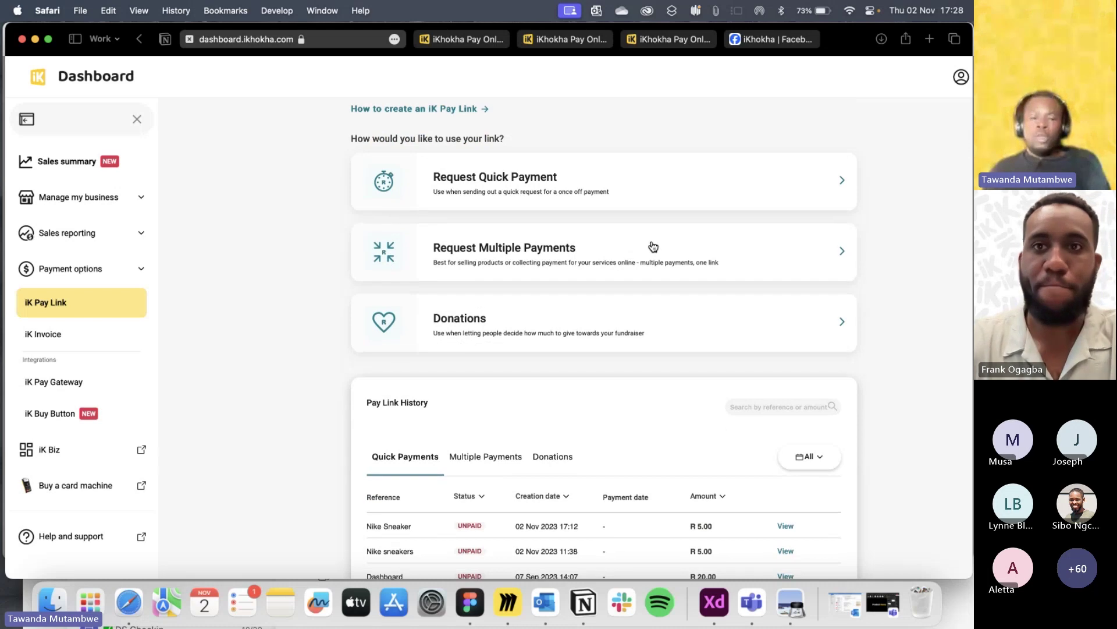
{"action": "scroll", "coordinate": [653, 246], "scroll_direction": "up", "scroll_amount": 2}
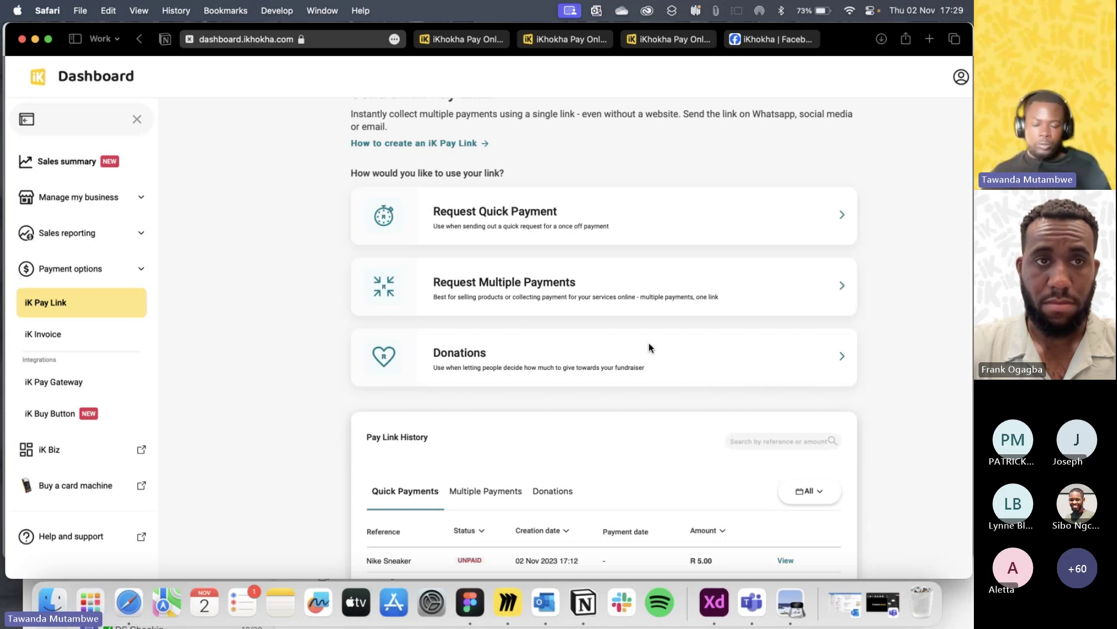
{"action": "left_click", "coordinate": [865, 466]}
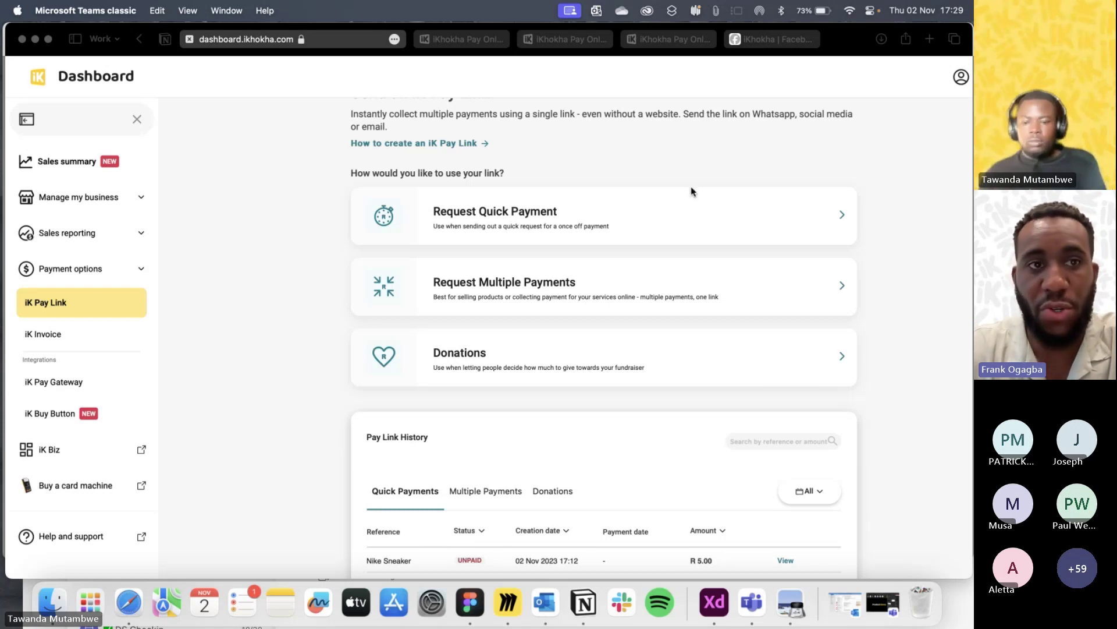
Start a Request Multiple Payments form with delivery-information collection switched off.
{"action": "left_click", "coordinate": [593, 289]}
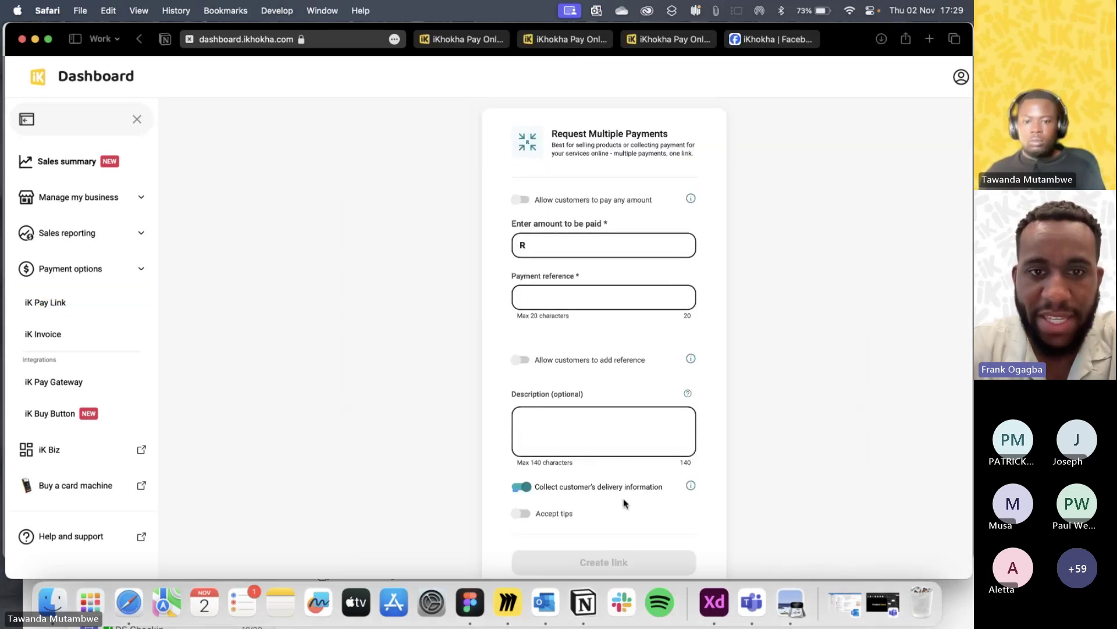
{"action": "left_click", "coordinate": [522, 489]}
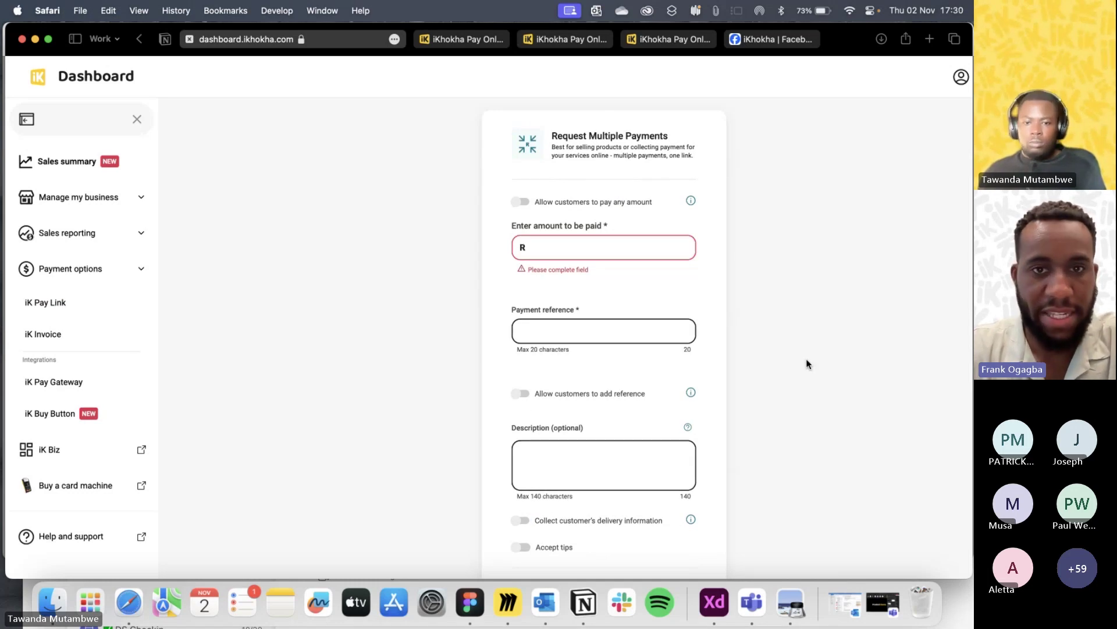
{"action": "scroll", "coordinate": [804, 359], "scroll_direction": "down", "scroll_amount": 2}
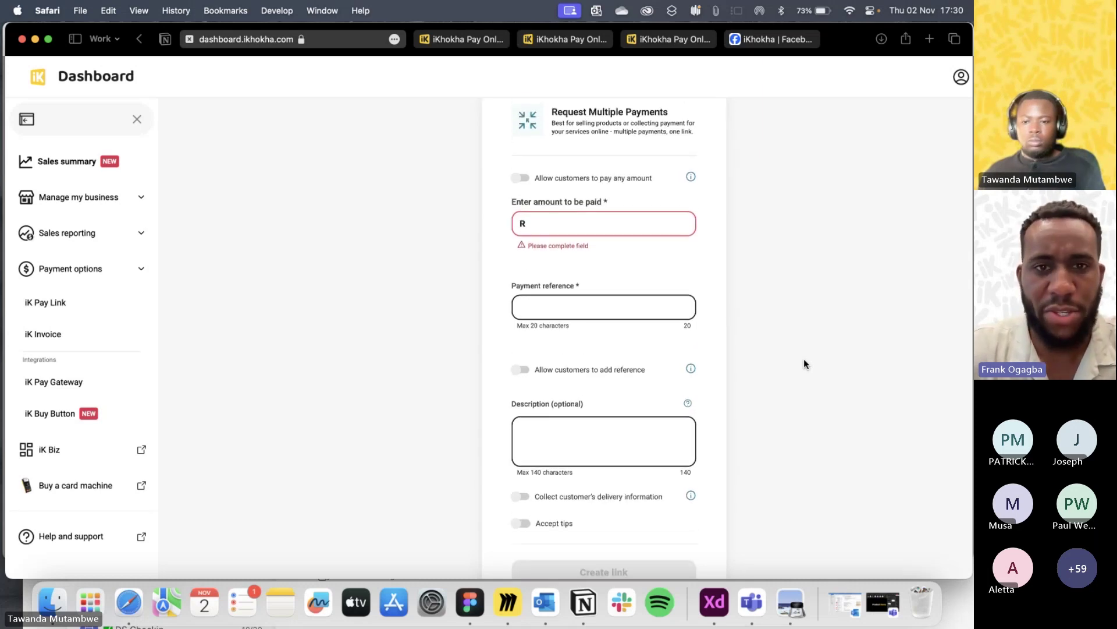
{"action": "scroll", "coordinate": [804, 359], "scroll_direction": "up", "scroll_amount": 1}
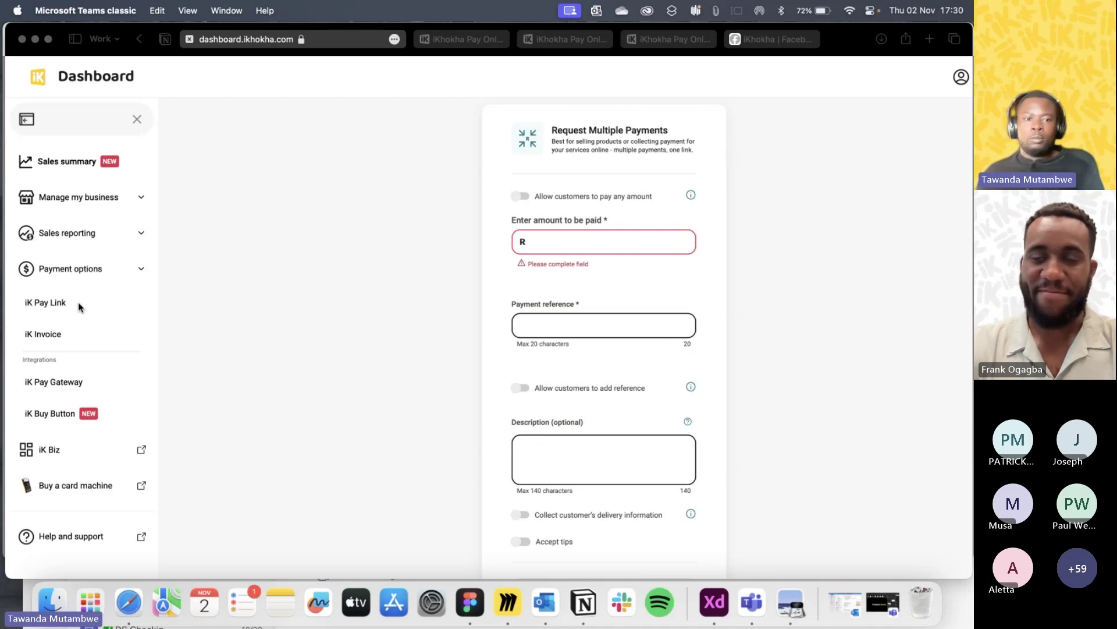
{"action": "left_click", "coordinate": [80, 307]}
Leave the unfinished Multiple Payments form by confirming 'Yes, exit'.
{"action": "left_click", "coordinate": [78, 305]}
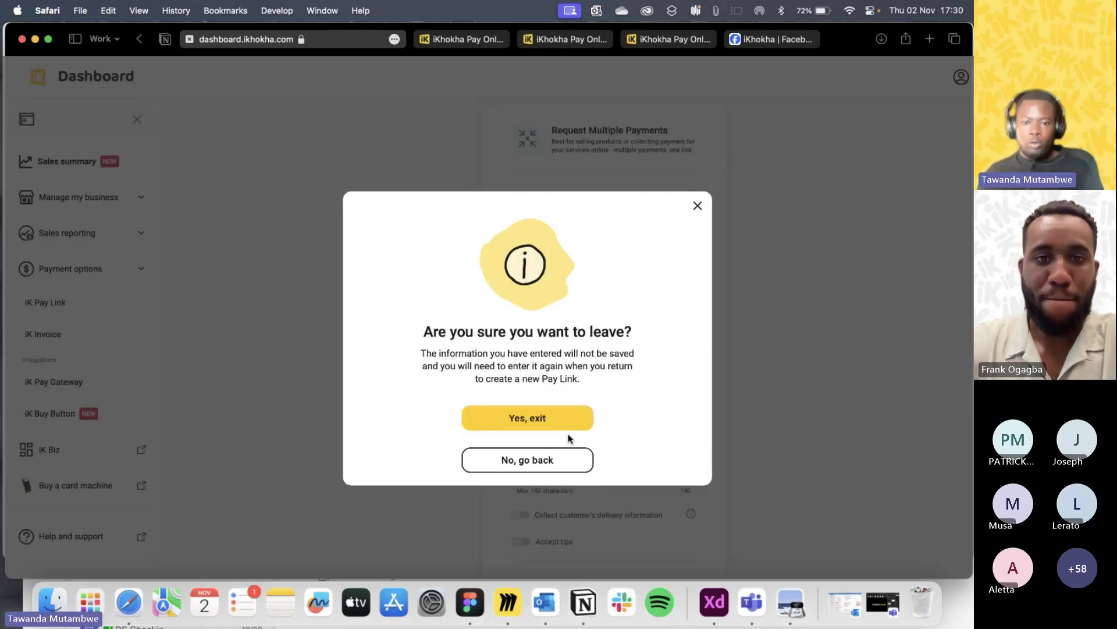
{"action": "left_click", "coordinate": [553, 424]}
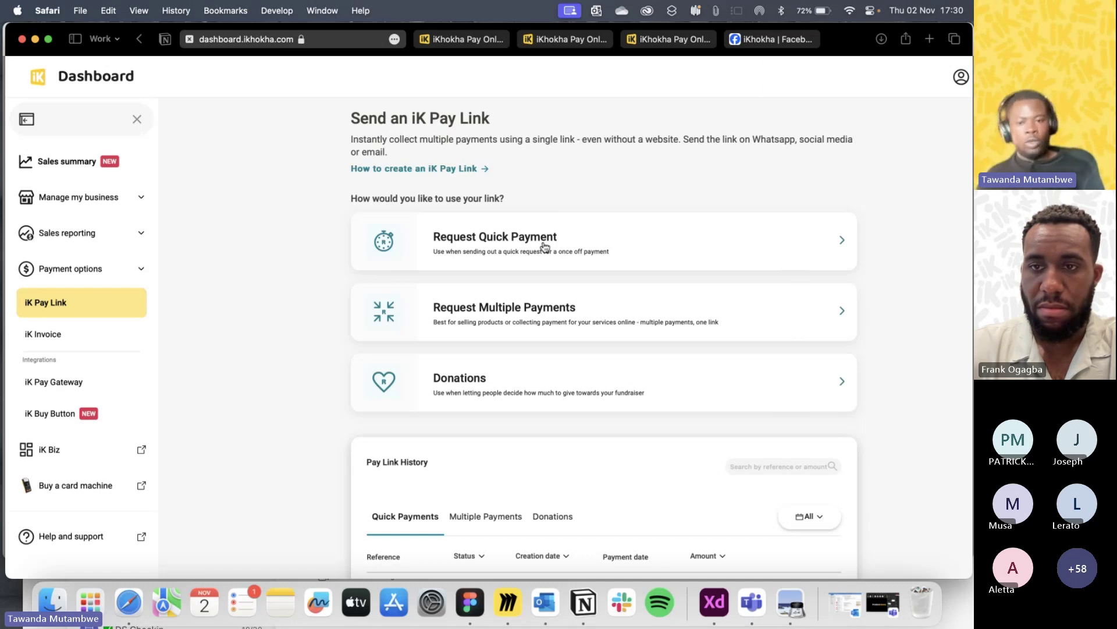
Start a Multiple Payments link with amount 10 and reference 'Example'.
{"action": "left_click", "coordinate": [557, 310]}
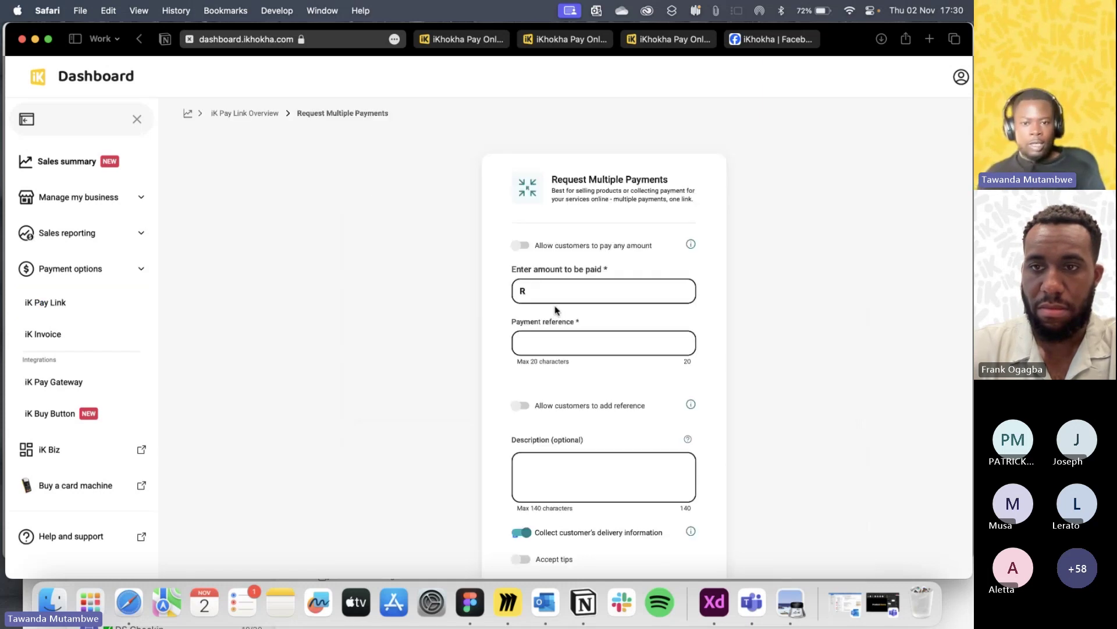
{"action": "scroll", "coordinate": [569, 324], "scroll_direction": "down", "scroll_amount": 2}
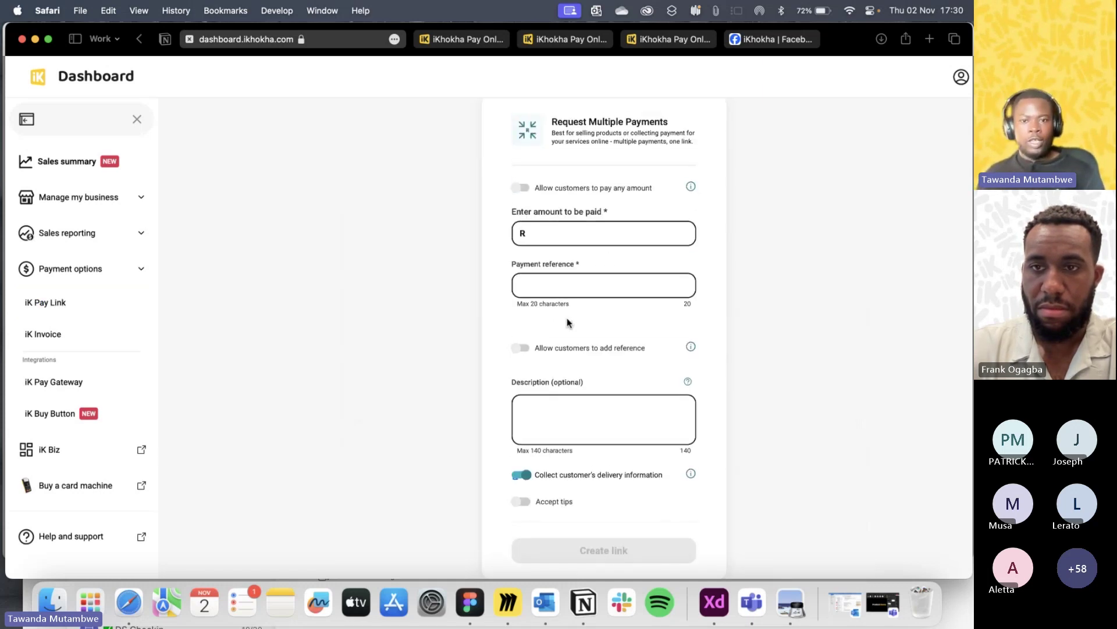
{"action": "left_click", "coordinate": [553, 233]}
{"action": "type", "text": "10"}
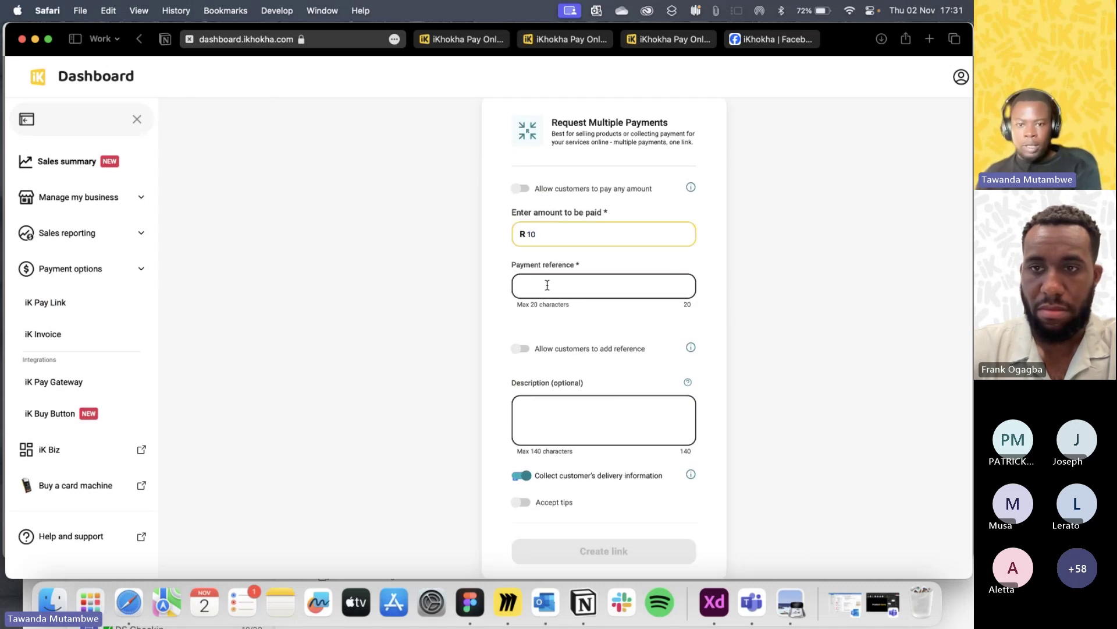
{"action": "left_click", "coordinate": [545, 286]}
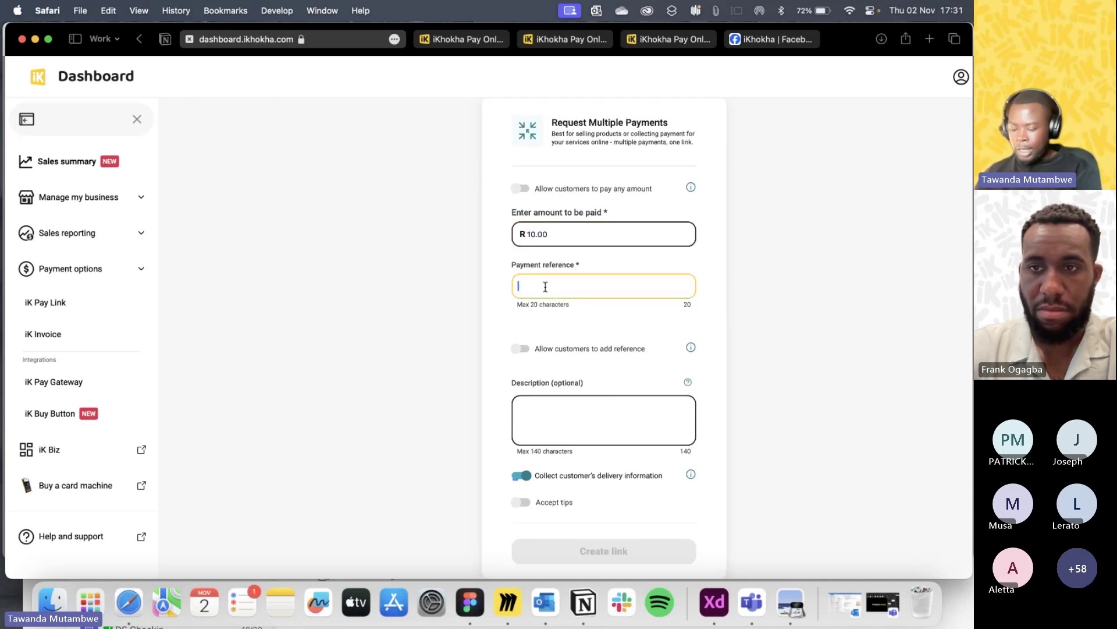
{"action": "type", "text": "Example"}
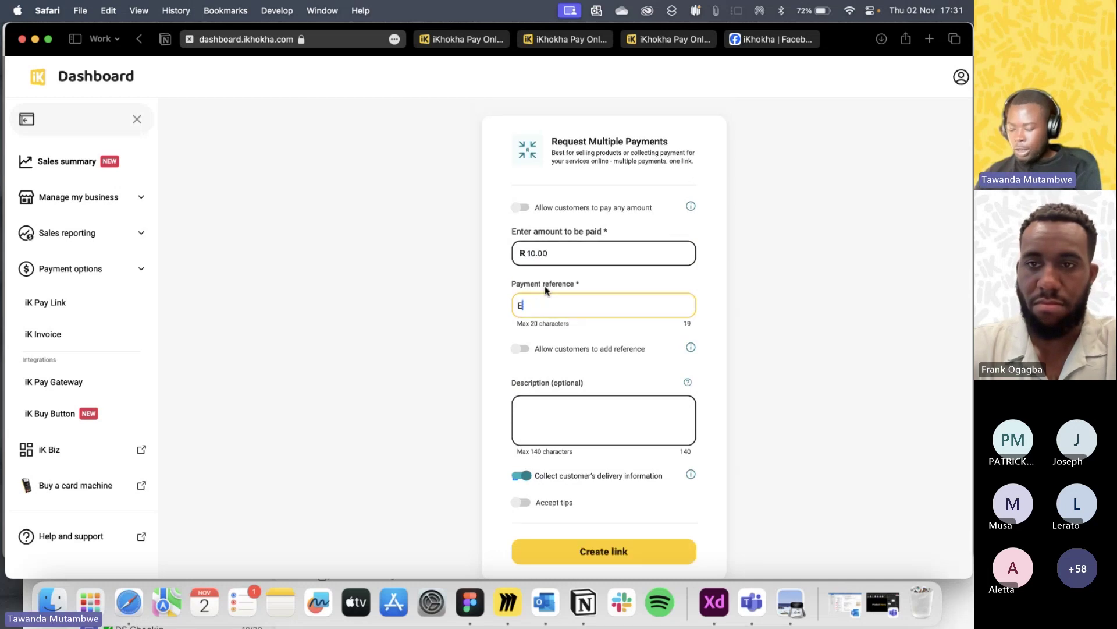
Leave delivery-information collection off, then create the link and confirm the prompt.
{"action": "left_click", "coordinate": [565, 435]}
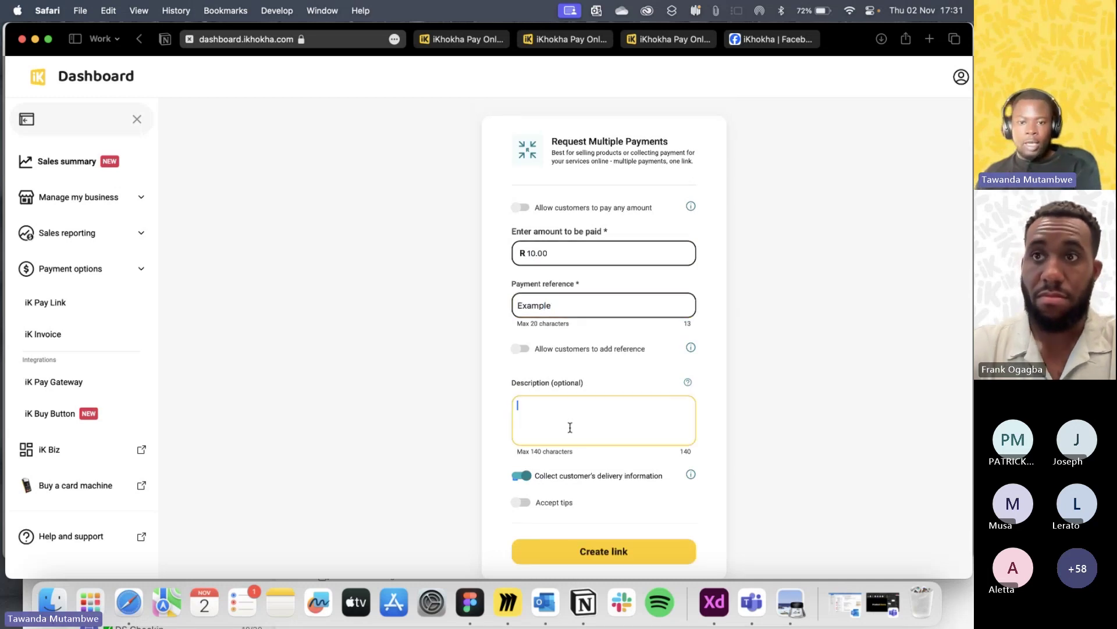
{"action": "scroll", "coordinate": [566, 431], "scroll_direction": "down", "scroll_amount": 2}
{"action": "left_click", "coordinate": [526, 432]}
{"action": "left_click", "coordinate": [522, 432]}
{"action": "left_click", "coordinate": [525, 434]}
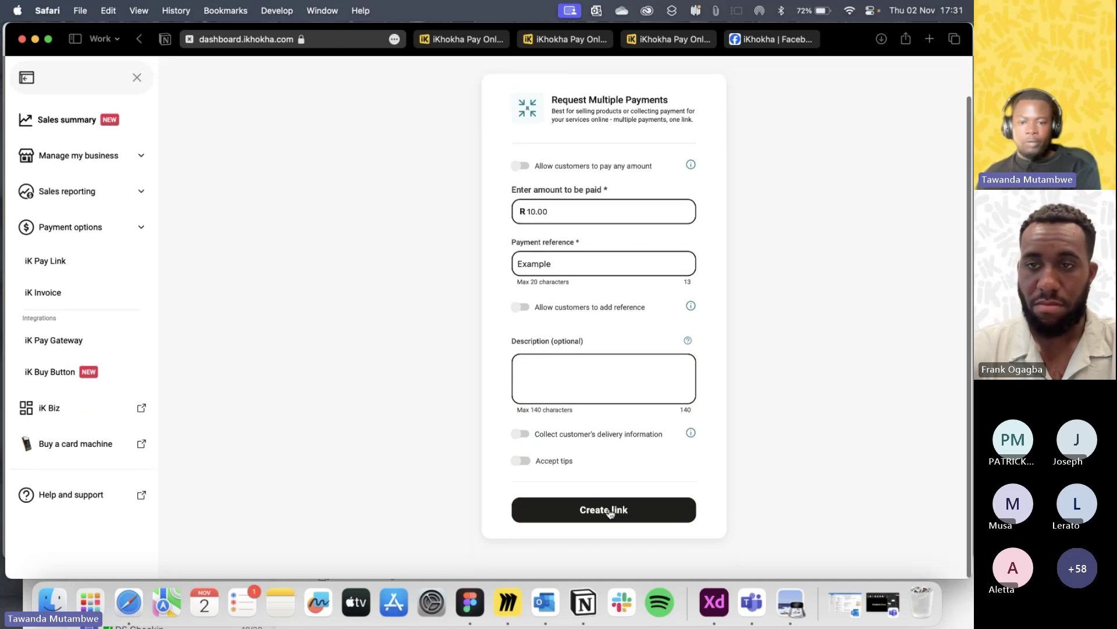
{"action": "left_click", "coordinate": [611, 510]}
{"action": "left_click", "coordinate": [524, 391]}
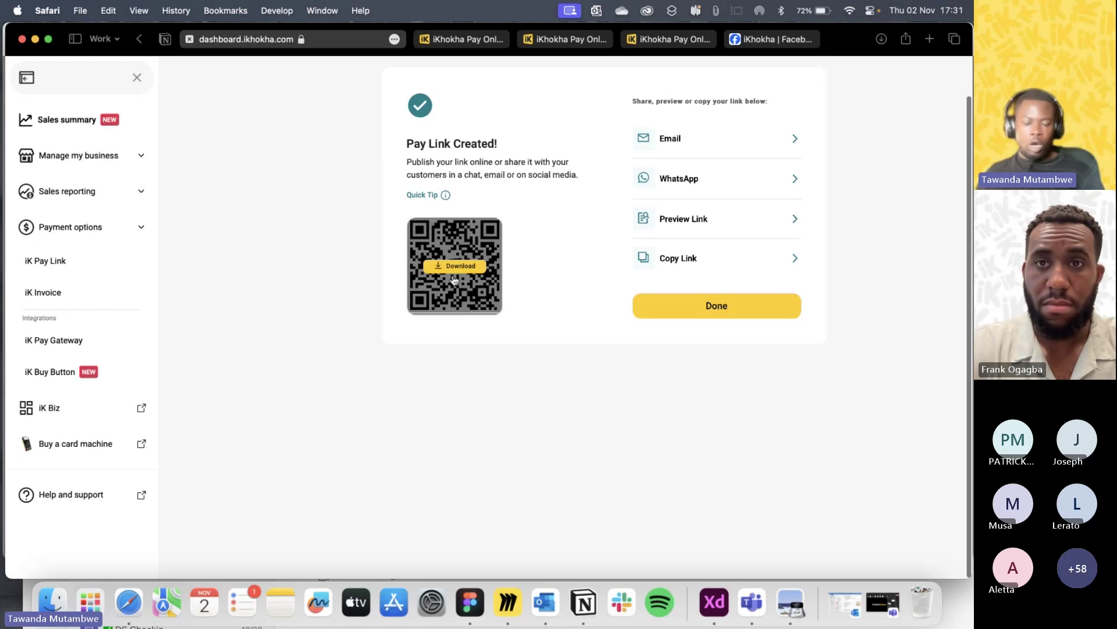
Check the QR code download formats without downloading, then return to the iK Pay Link overview.
{"action": "left_click", "coordinate": [457, 267]}
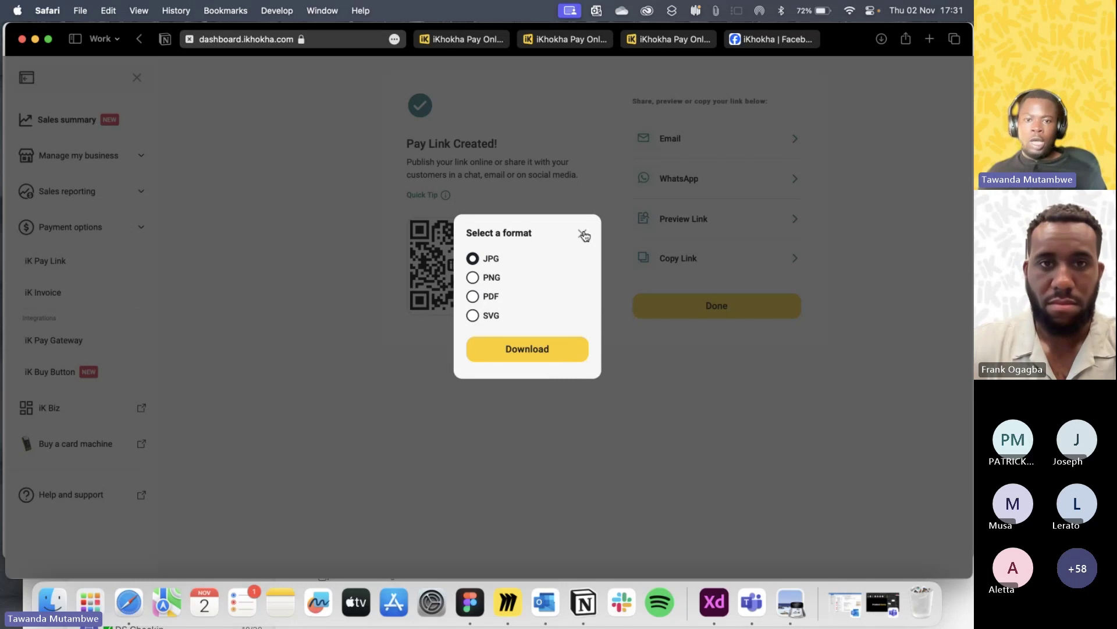
{"action": "left_click", "coordinate": [583, 234]}
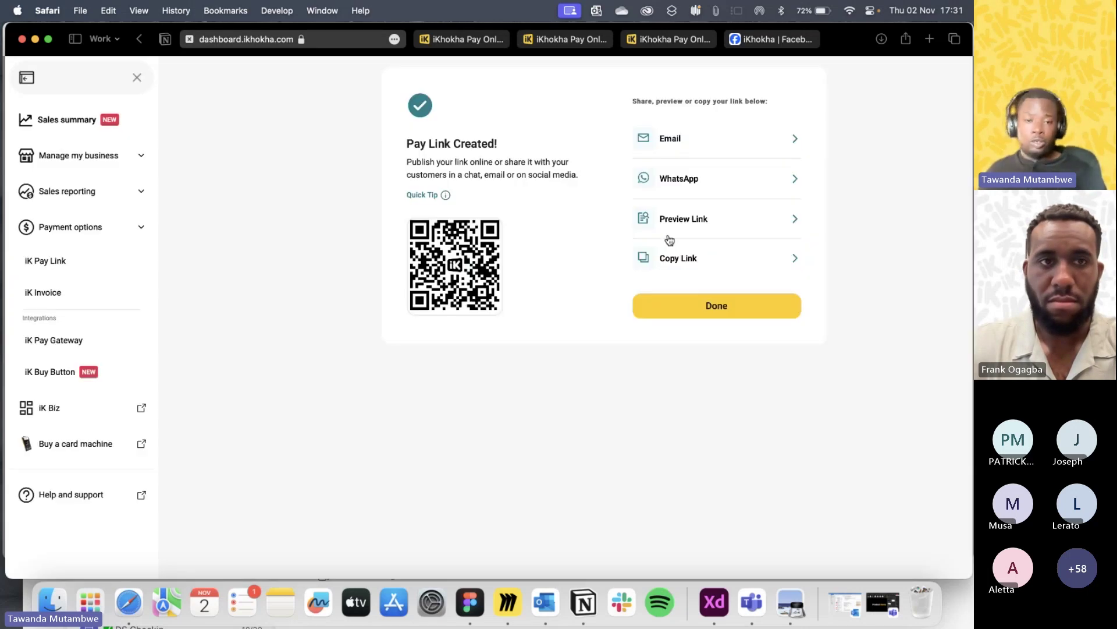
{"action": "left_click", "coordinate": [68, 259]}
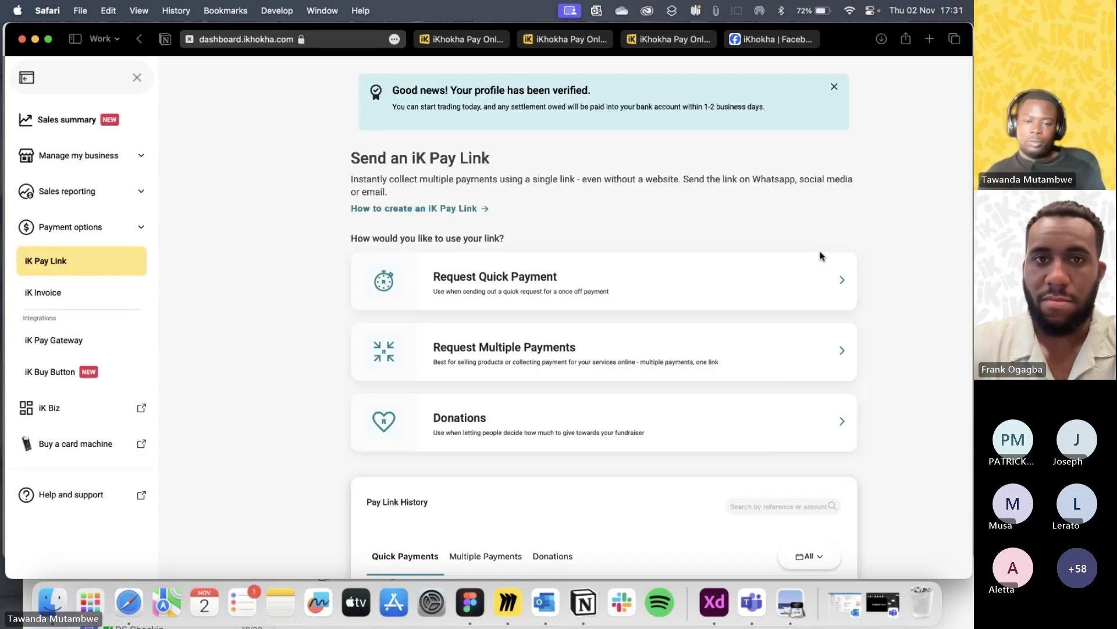
{"action": "left_click", "coordinate": [835, 87]}
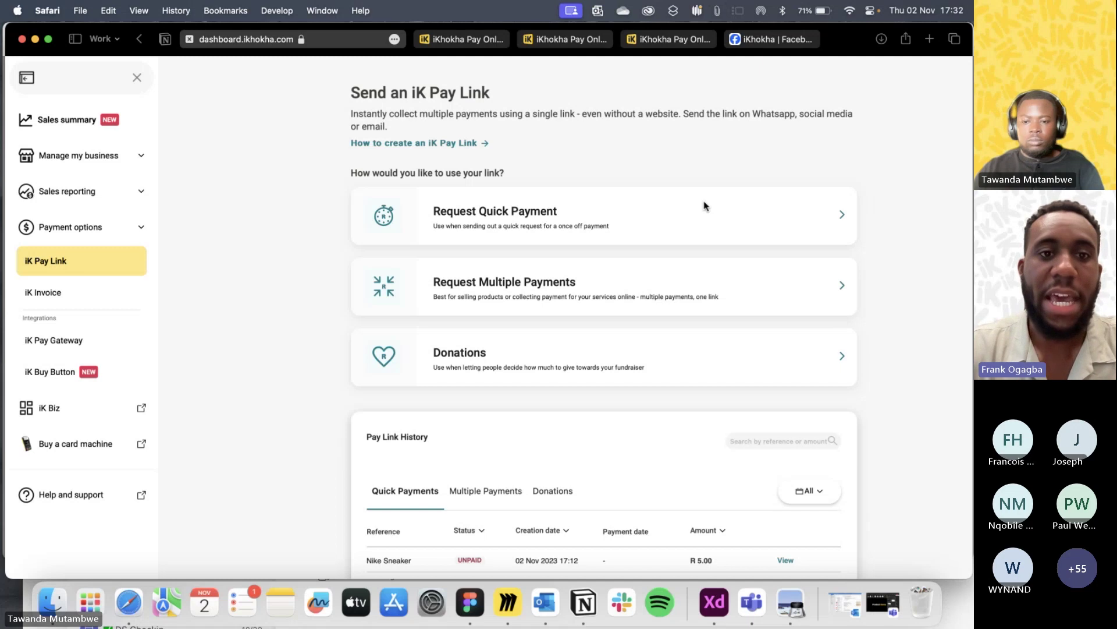
Open the Donations pay link form.
{"action": "left_click", "coordinate": [624, 367]}
Turn on 'Add links to your social media pages' in the Donations form, review it, then discard it and return to iK Pay Link.
{"action": "left_click", "coordinate": [512, 436]}
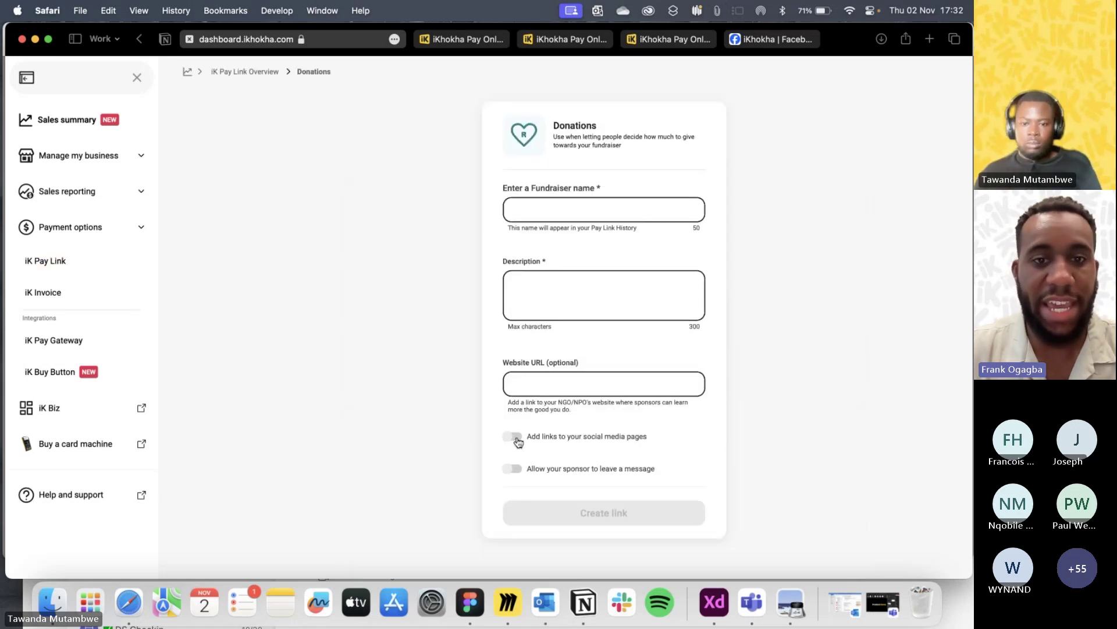
{"action": "scroll", "coordinate": [603, 385], "scroll_direction": "down", "scroll_amount": 1}
{"action": "scroll", "coordinate": [603, 385], "scroll_direction": "down", "scroll_amount": 1}
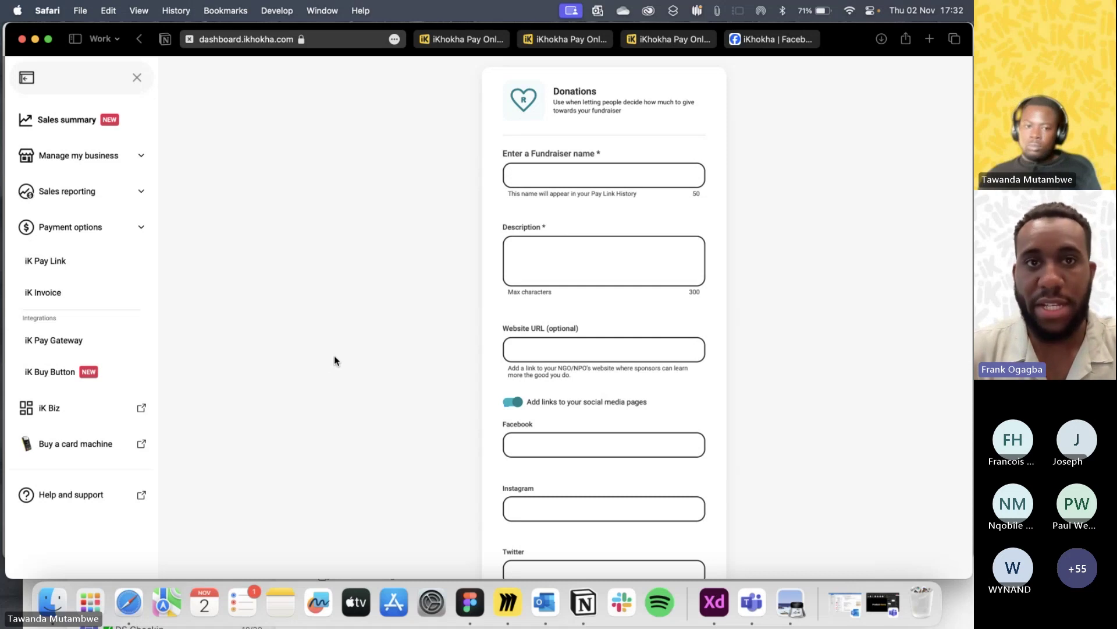
{"action": "scroll", "coordinate": [334, 355], "scroll_direction": "down", "scroll_amount": 3}
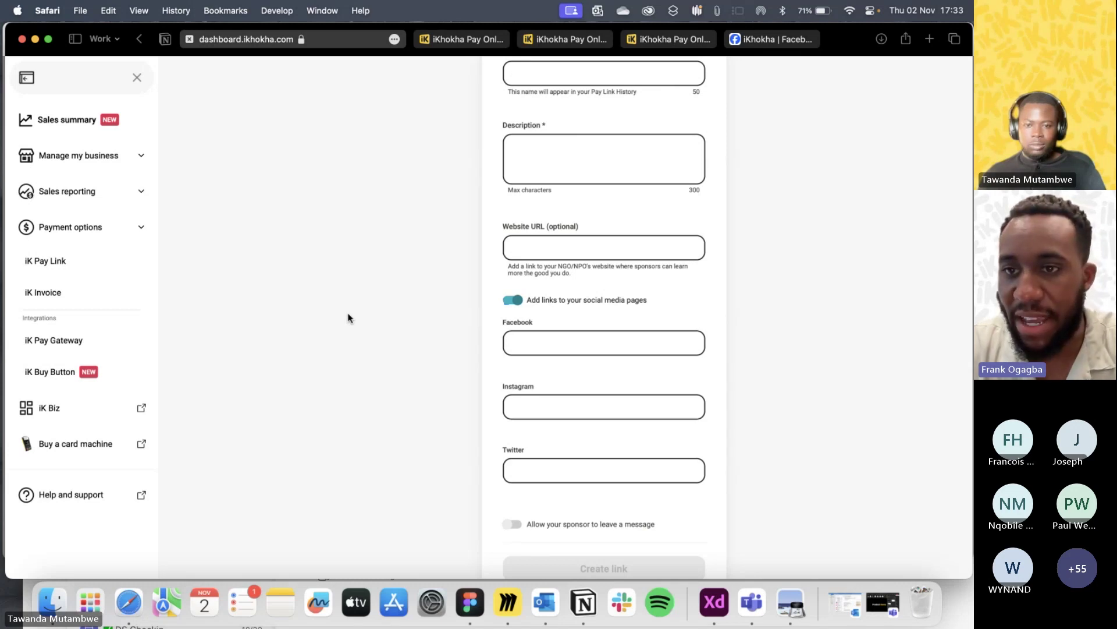
{"action": "left_click", "coordinate": [55, 262]}
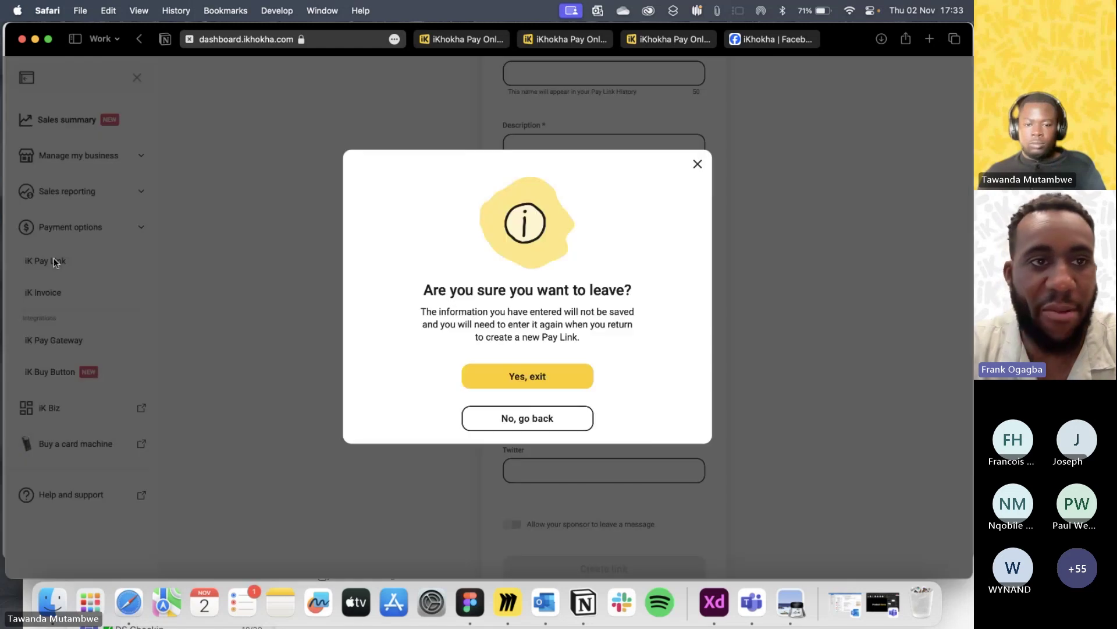
{"action": "left_click", "coordinate": [527, 378]}
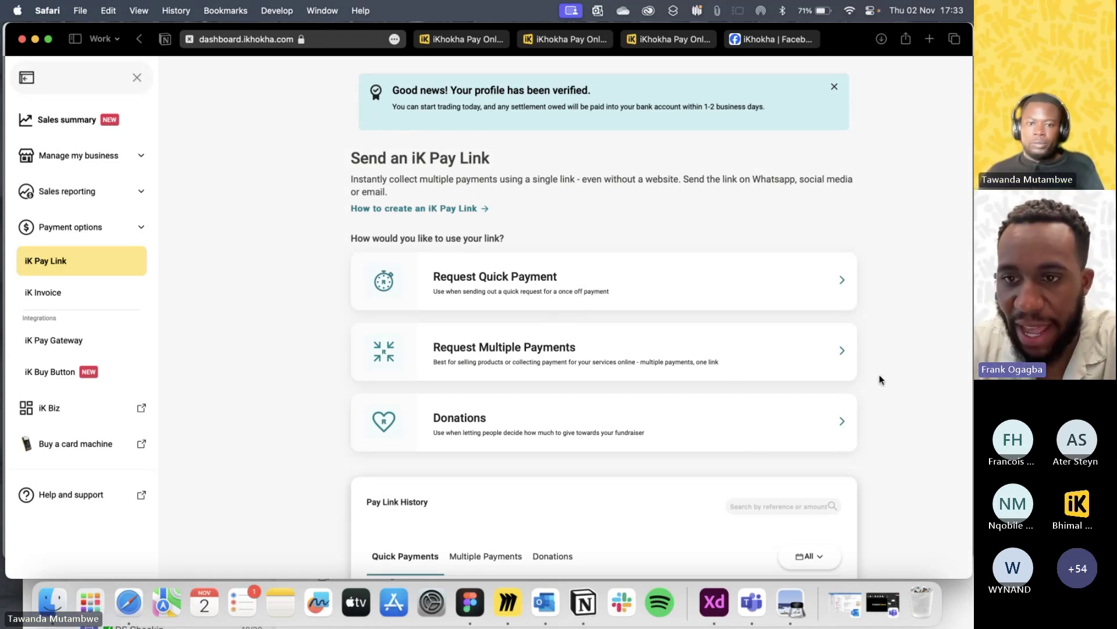
Review the Pay Link History's unpaid R 5.00 Nike sneaker payments, then make the browser window full screen.
{"action": "scroll", "coordinate": [880, 379], "scroll_direction": "down", "scroll_amount": 2}
{"action": "scroll", "coordinate": [880, 379], "scroll_direction": "down", "scroll_amount": 1}
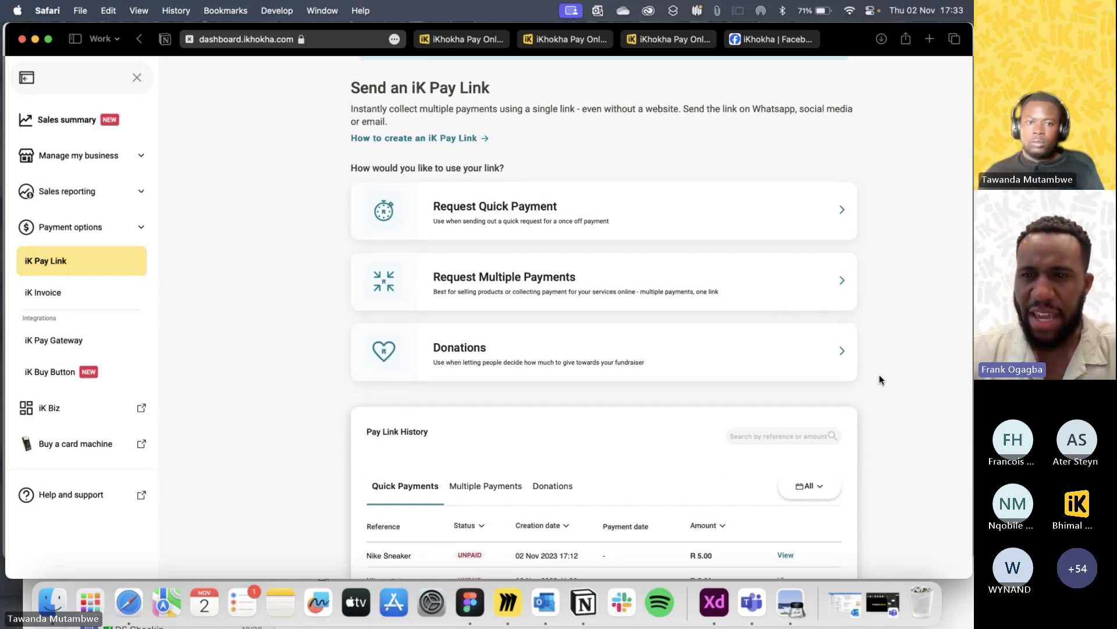
{"action": "scroll", "coordinate": [776, 382], "scroll_direction": "up", "scroll_amount": 1}
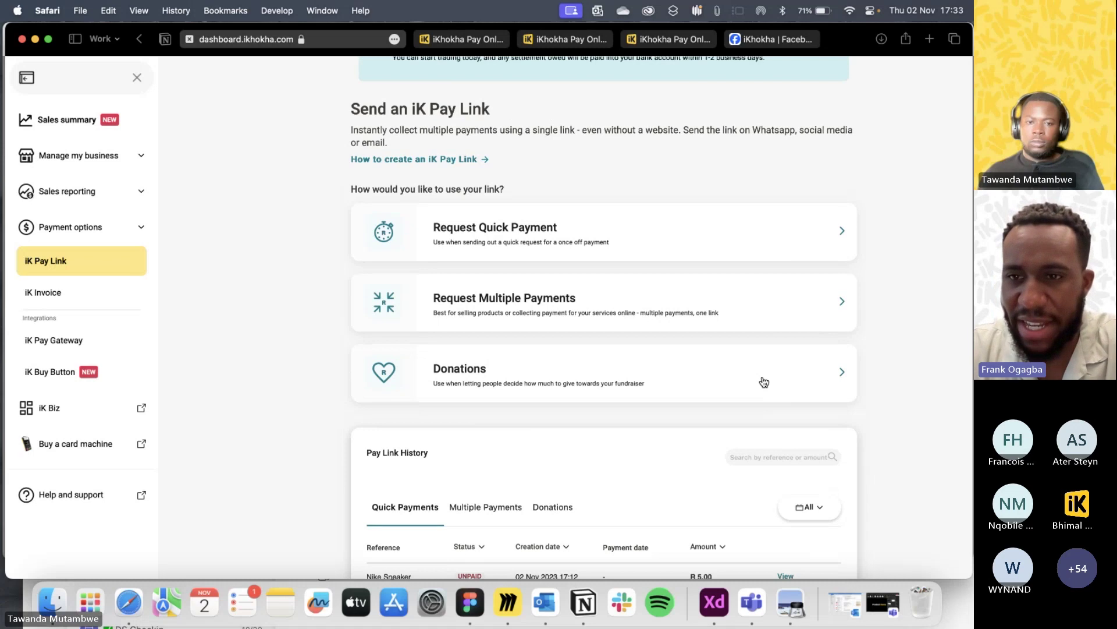
{"action": "scroll", "coordinate": [619, 317], "scroll_direction": "down", "scroll_amount": 1}
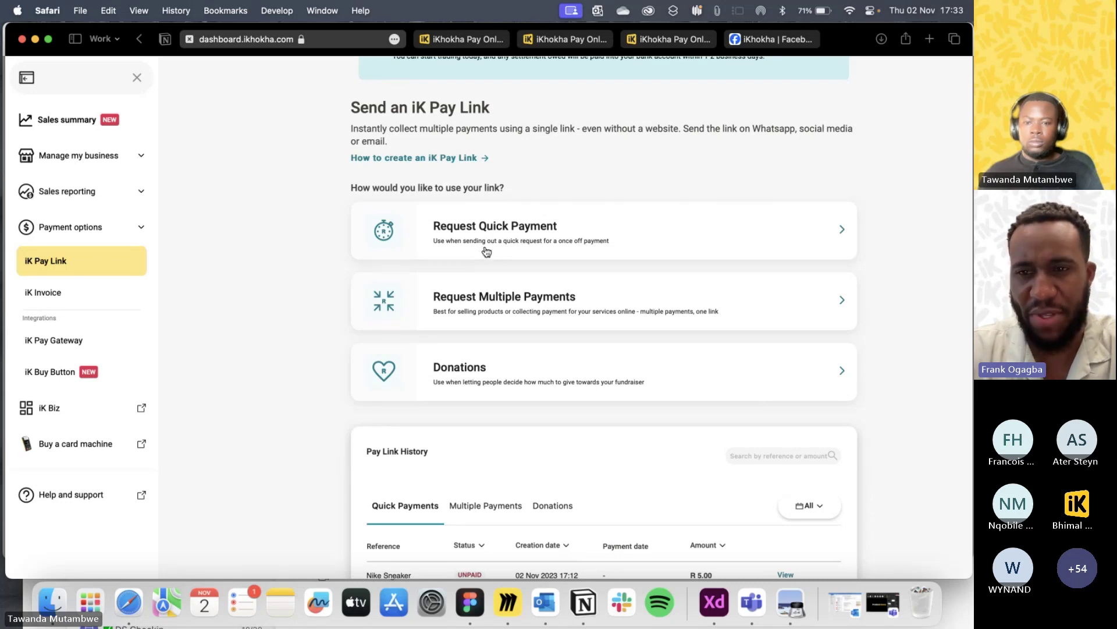
{"action": "scroll", "coordinate": [494, 252], "scroll_direction": "down", "scroll_amount": 1}
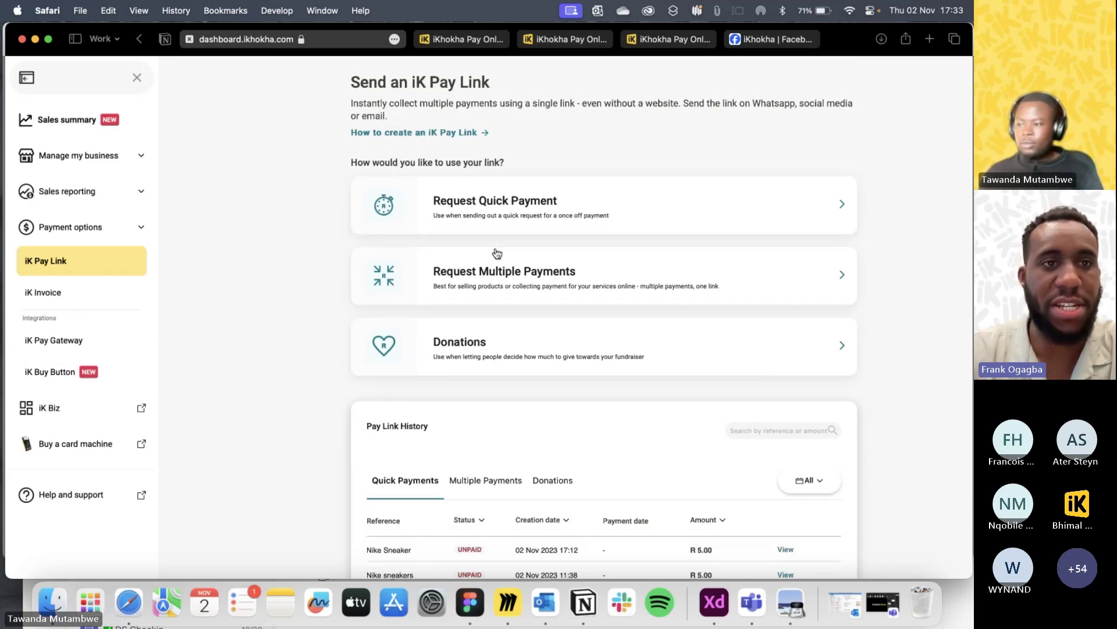
{"action": "scroll", "coordinate": [497, 252], "scroll_direction": "down", "scroll_amount": 1}
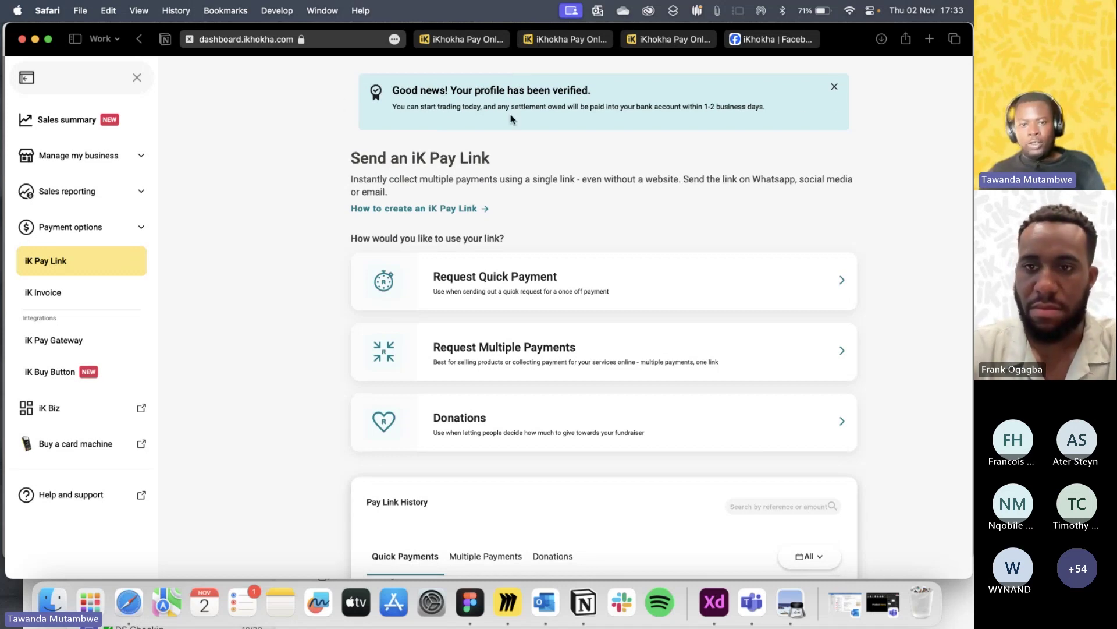
{"action": "scroll", "coordinate": [547, 157], "scroll_direction": "down", "scroll_amount": 1}
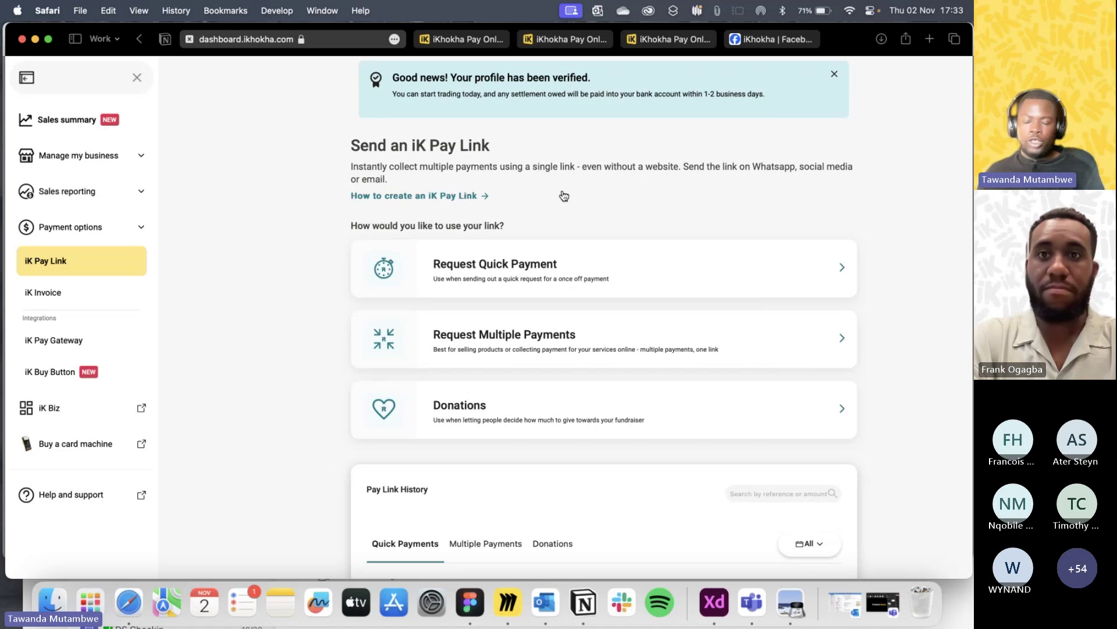
{"action": "scroll", "coordinate": [557, 200], "scroll_direction": "down", "scroll_amount": 3}
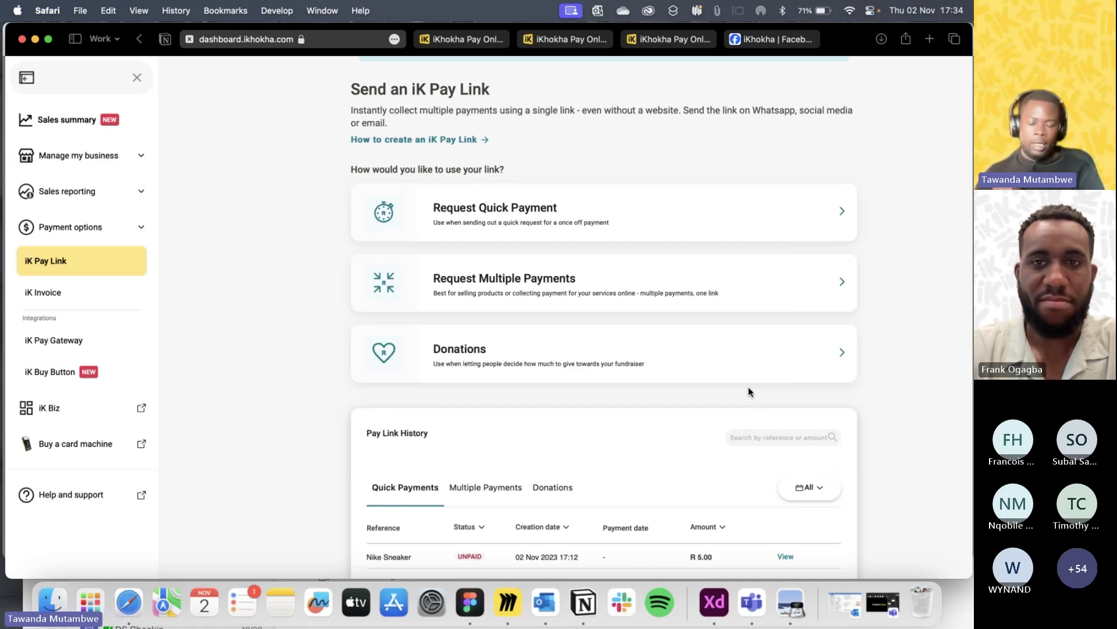
{"action": "scroll", "coordinate": [749, 388], "scroll_direction": "up", "scroll_amount": 1}
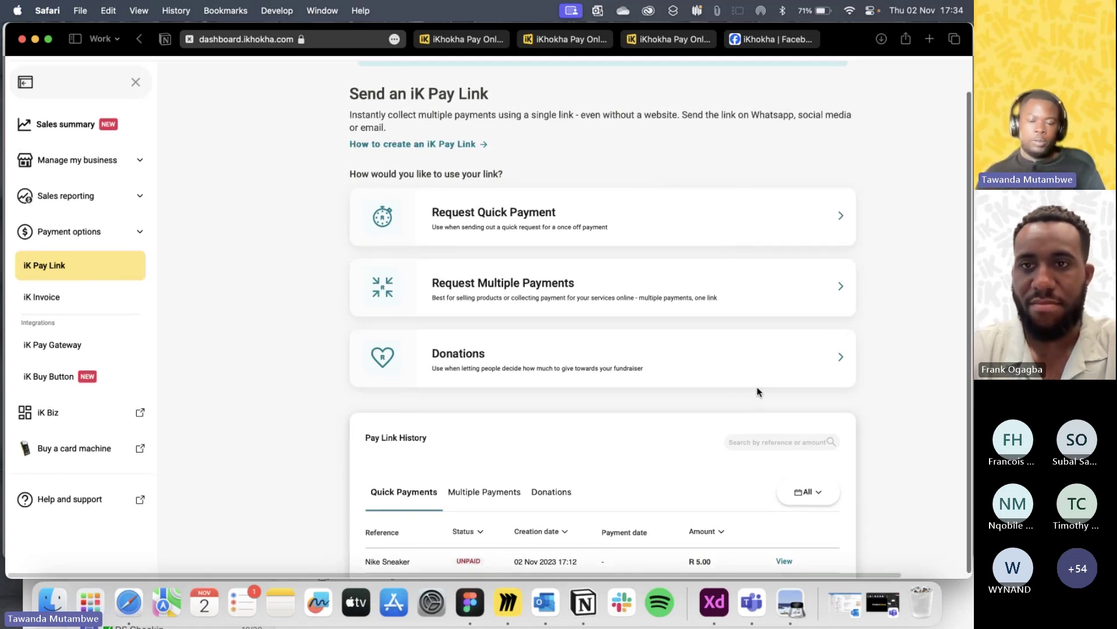
{"action": "scroll", "coordinate": [759, 391], "scroll_direction": "up", "scroll_amount": 1}
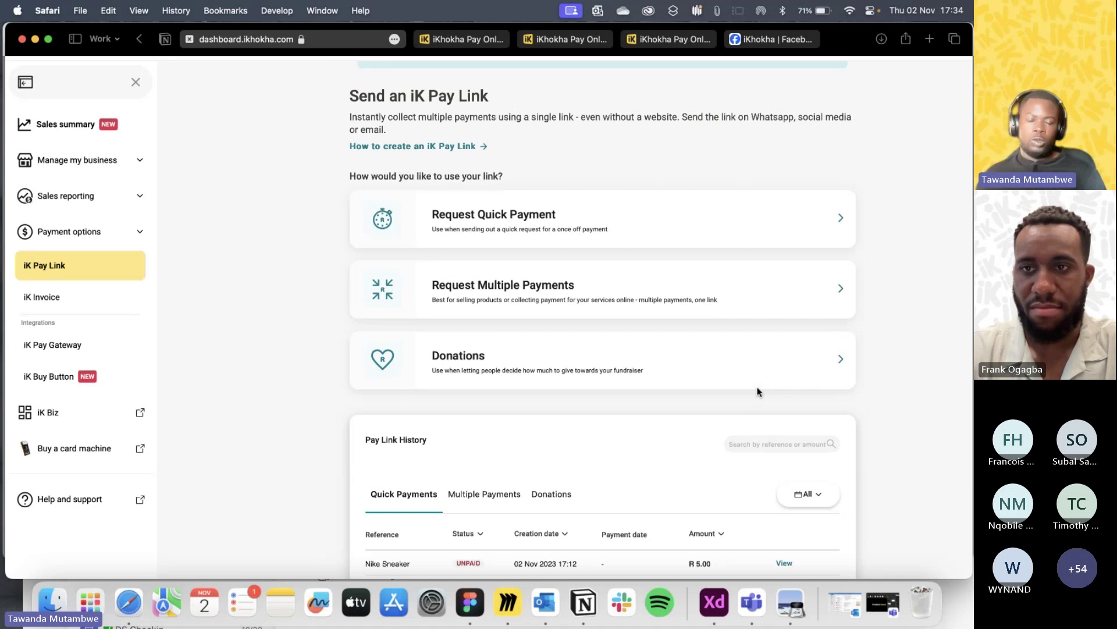
{"action": "scroll", "coordinate": [734, 380], "scroll_direction": "down", "scroll_amount": 1}
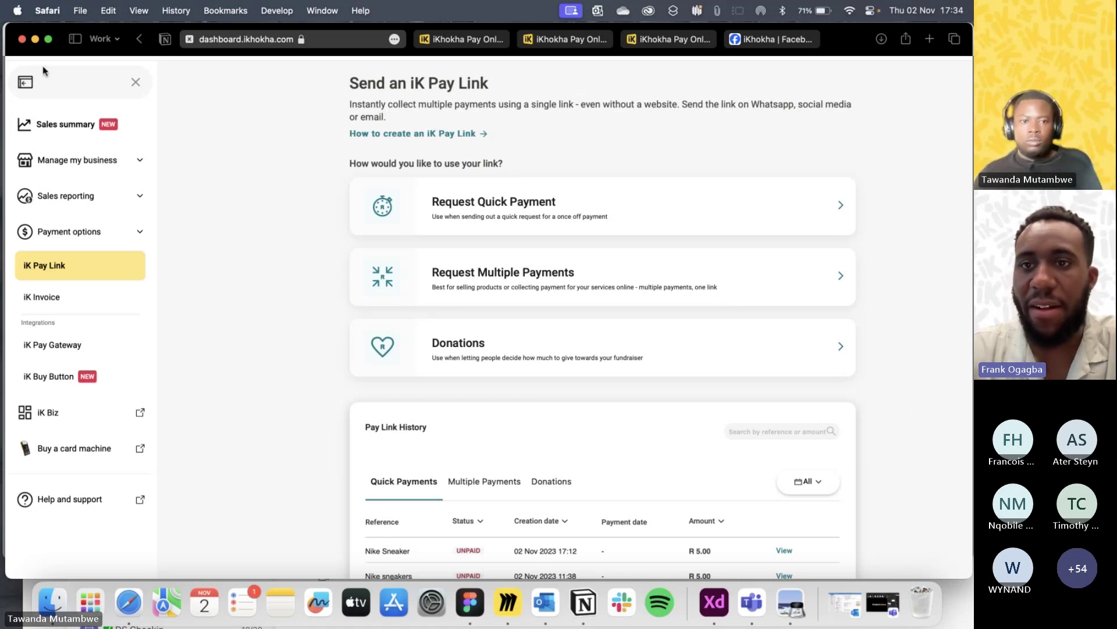
{"action": "left_click", "coordinate": [47, 40]}
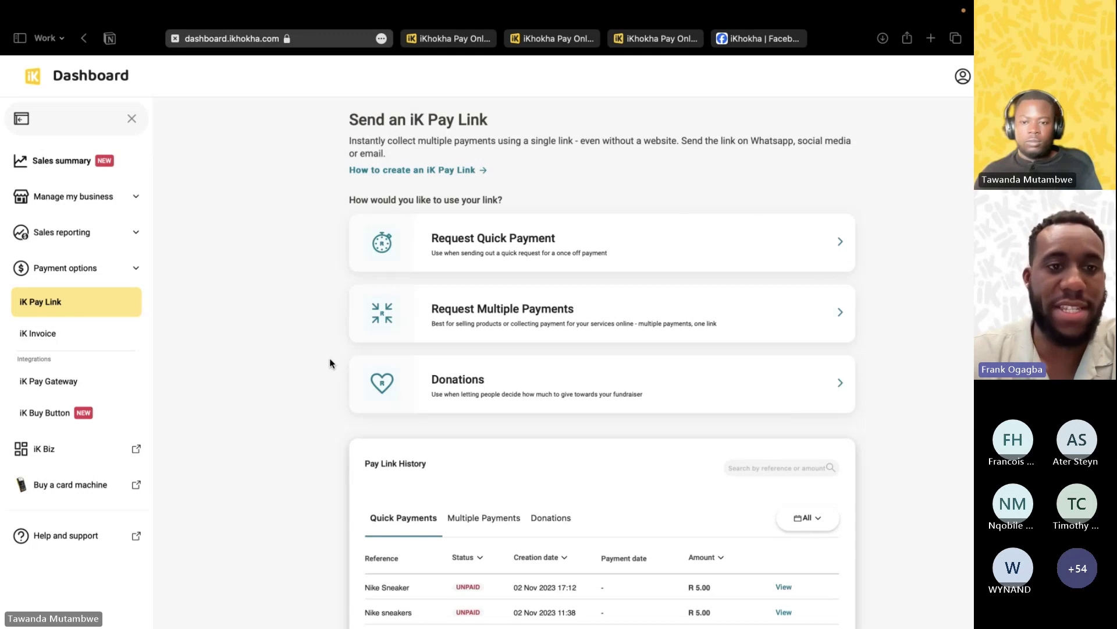
Open the iK Pay Gateway integrations page for WordPress, Wix and ShopStar, and dismiss the profile verified notice.
{"action": "left_click", "coordinate": [119, 384]}
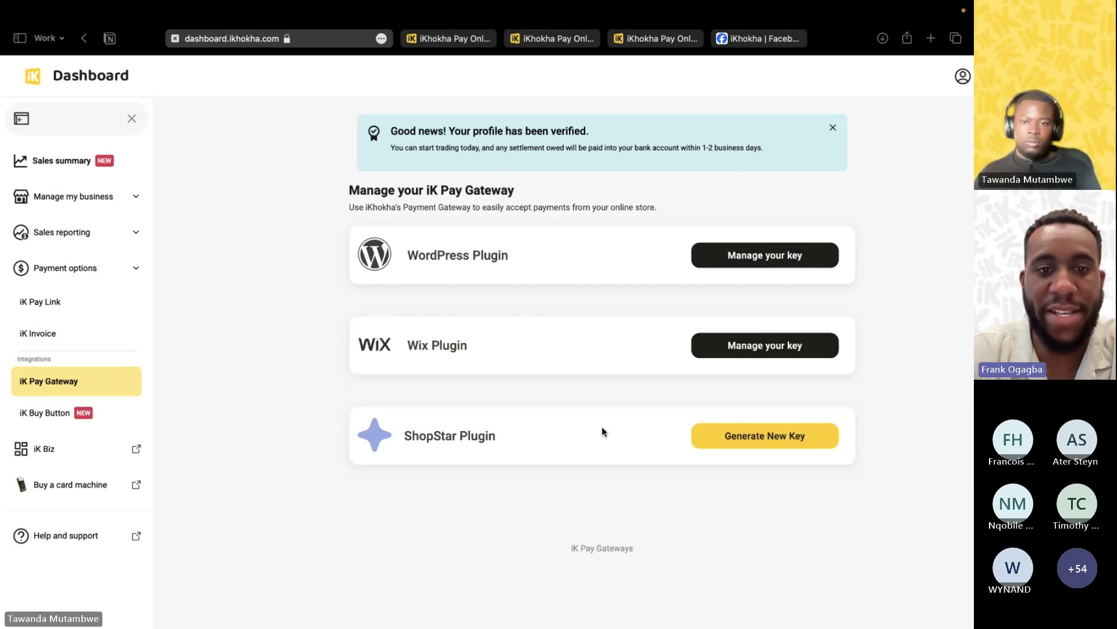
{"action": "left_click", "coordinate": [833, 128]}
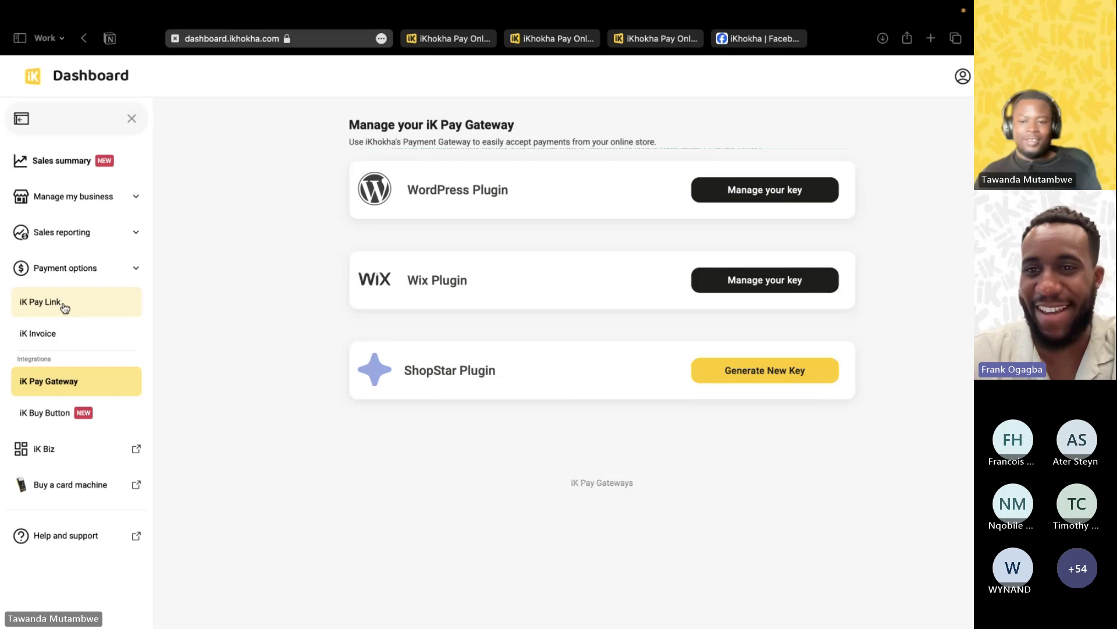
Go back to the Send an iK Pay Link page and close the profile verified notice.
{"action": "left_click", "coordinate": [64, 307]}
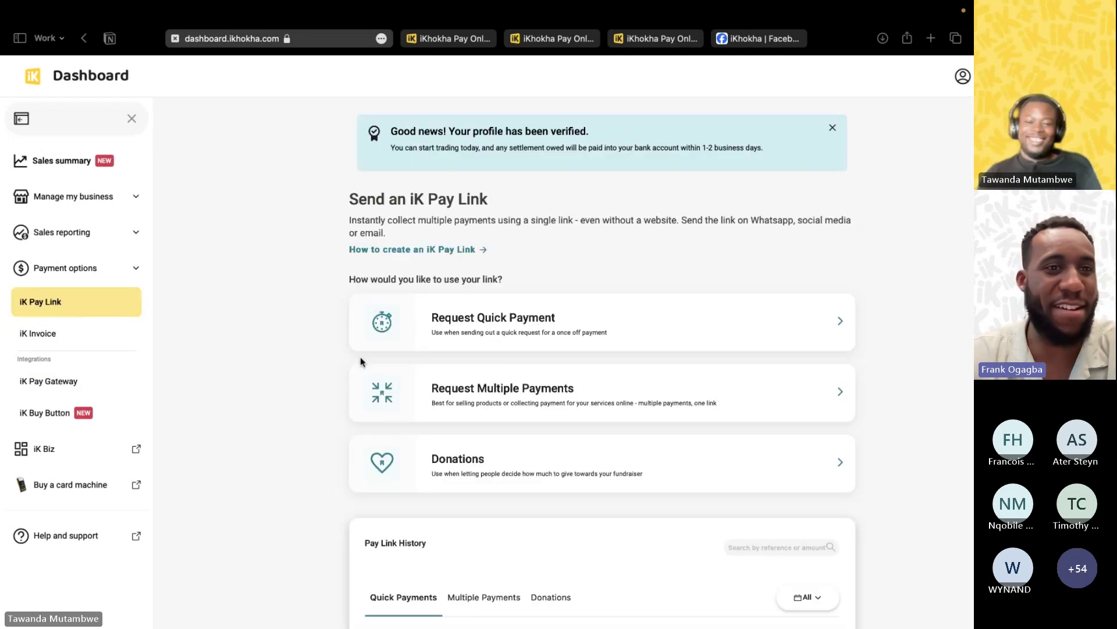
{"action": "left_click", "coordinate": [833, 128]}
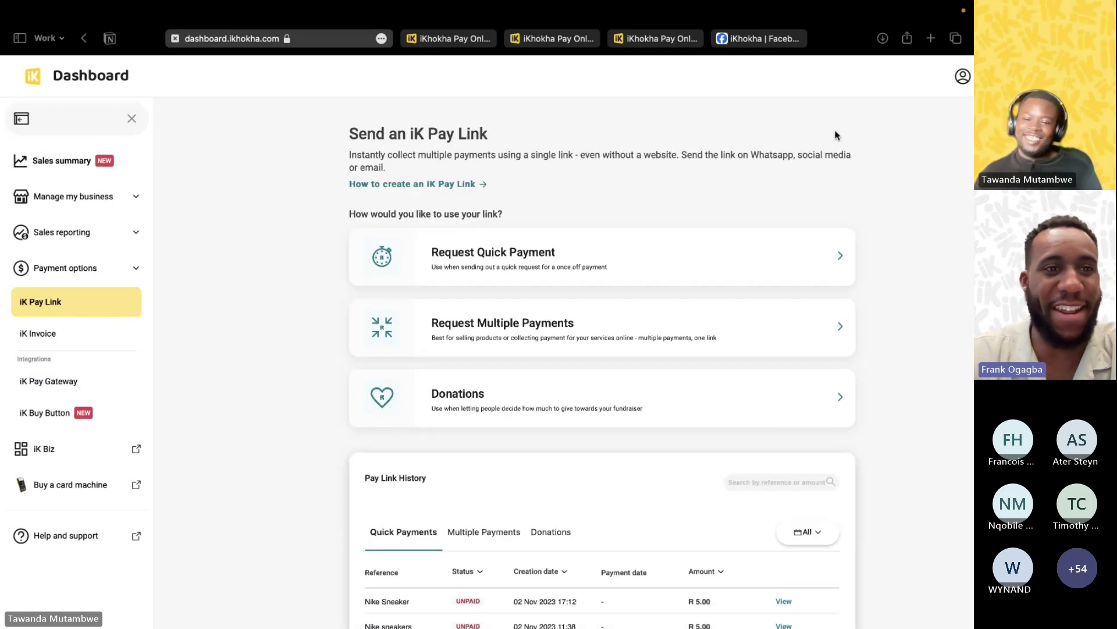
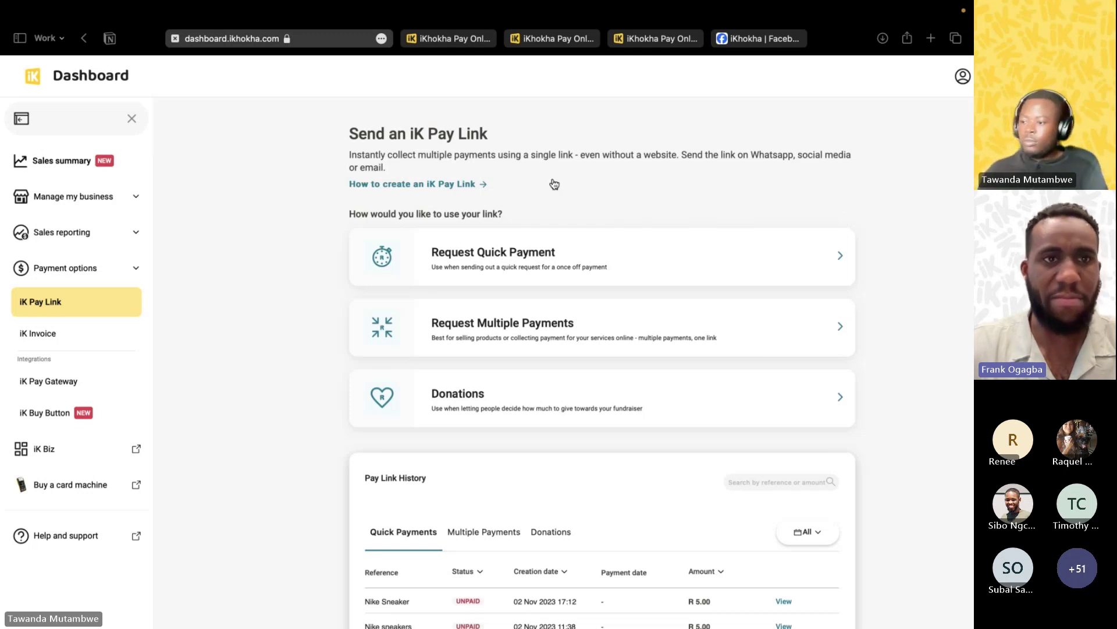
Go to iK Invoice under Payment options and dismiss the 'Good news! Your profile has been verified' banner.
{"action": "left_click", "coordinate": [58, 334]}
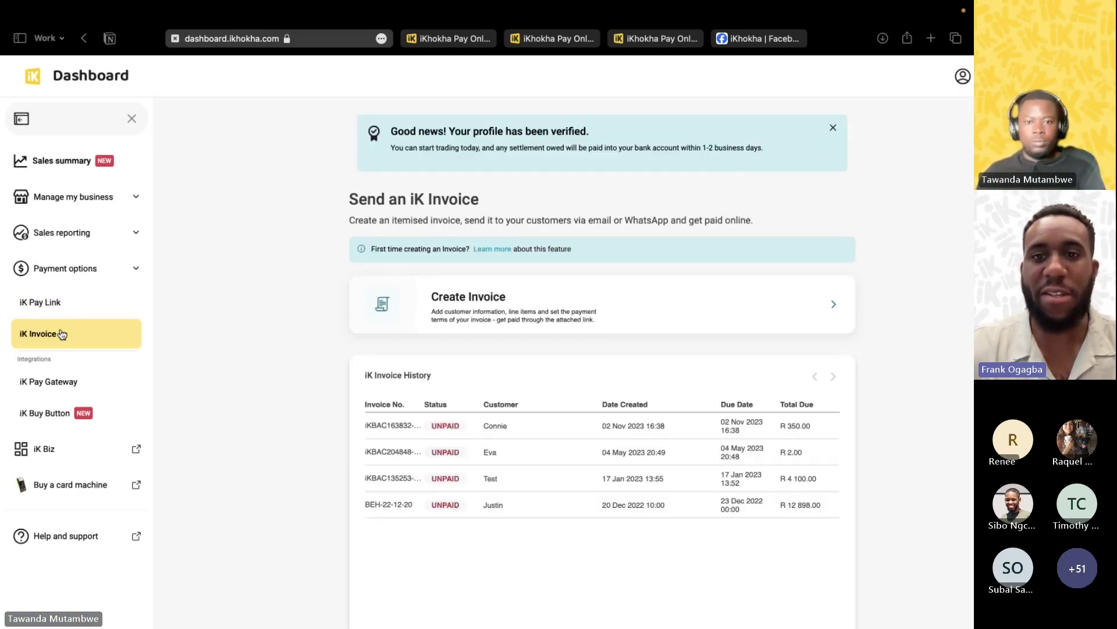
{"action": "left_click", "coordinate": [834, 129]}
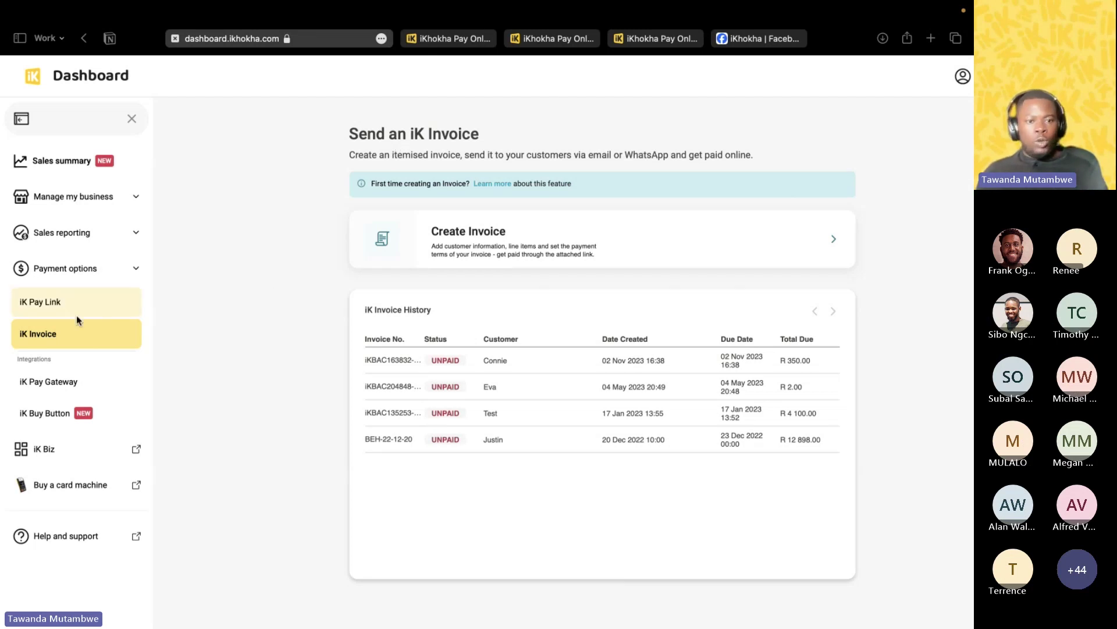
{"action": "left_click", "coordinate": [113, 325]}
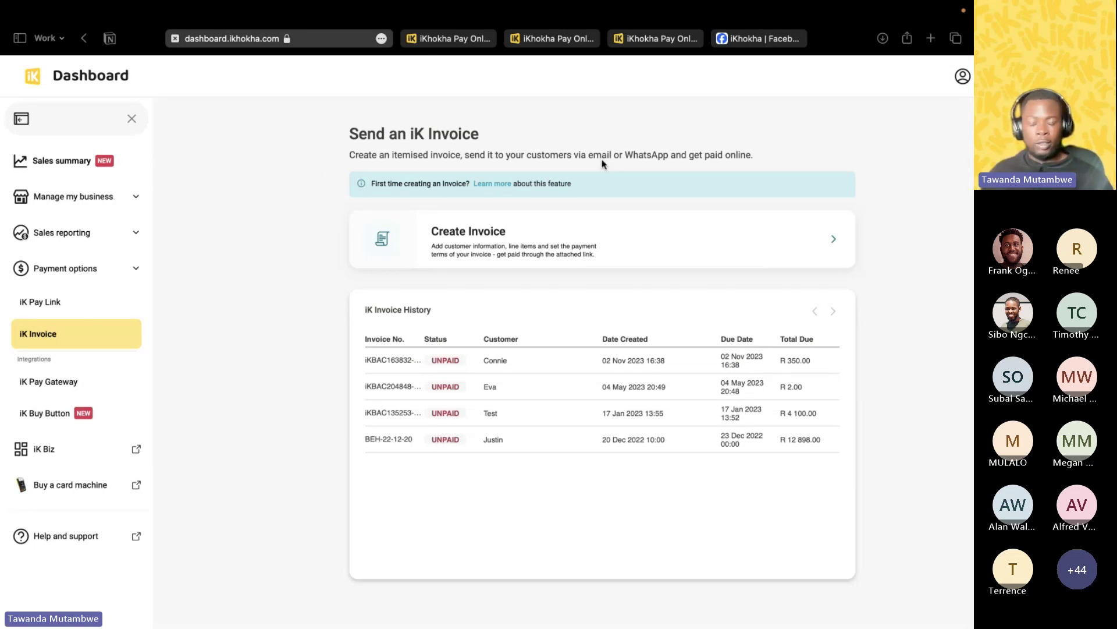
{"action": "left_click", "coordinate": [494, 185]}
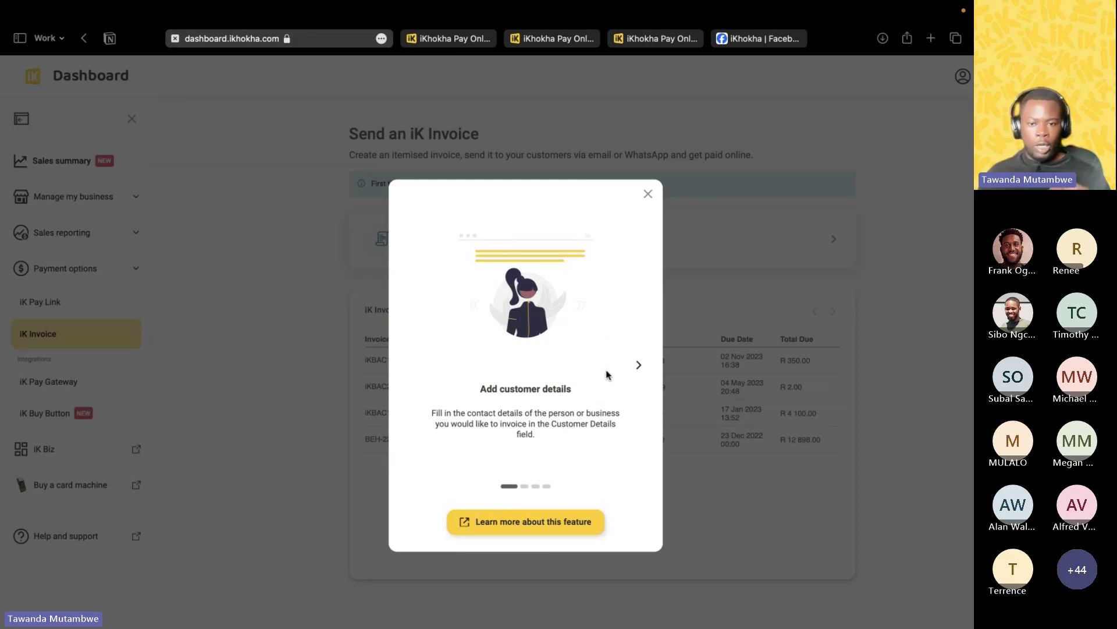
{"action": "left_click", "coordinate": [639, 365]}
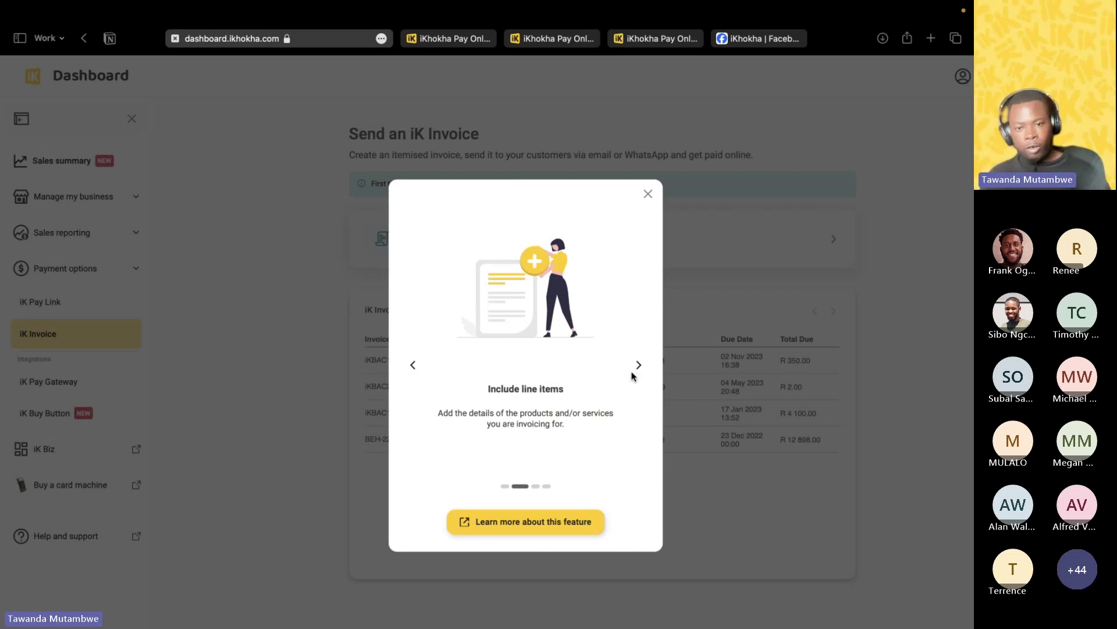
{"action": "left_click", "coordinate": [638, 367]}
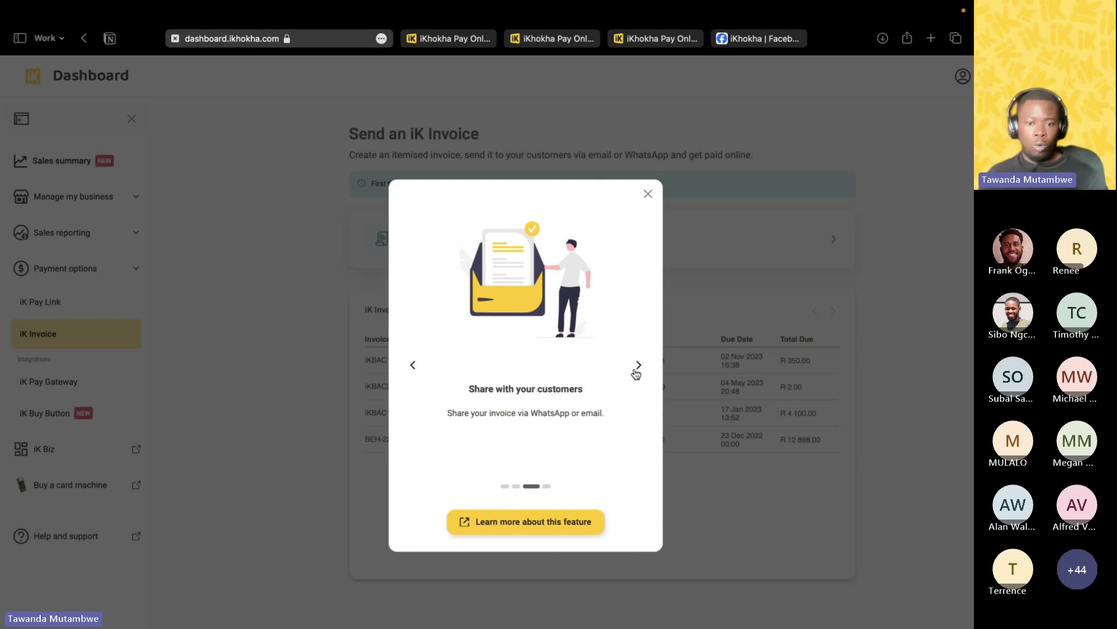
{"action": "left_click", "coordinate": [638, 365]}
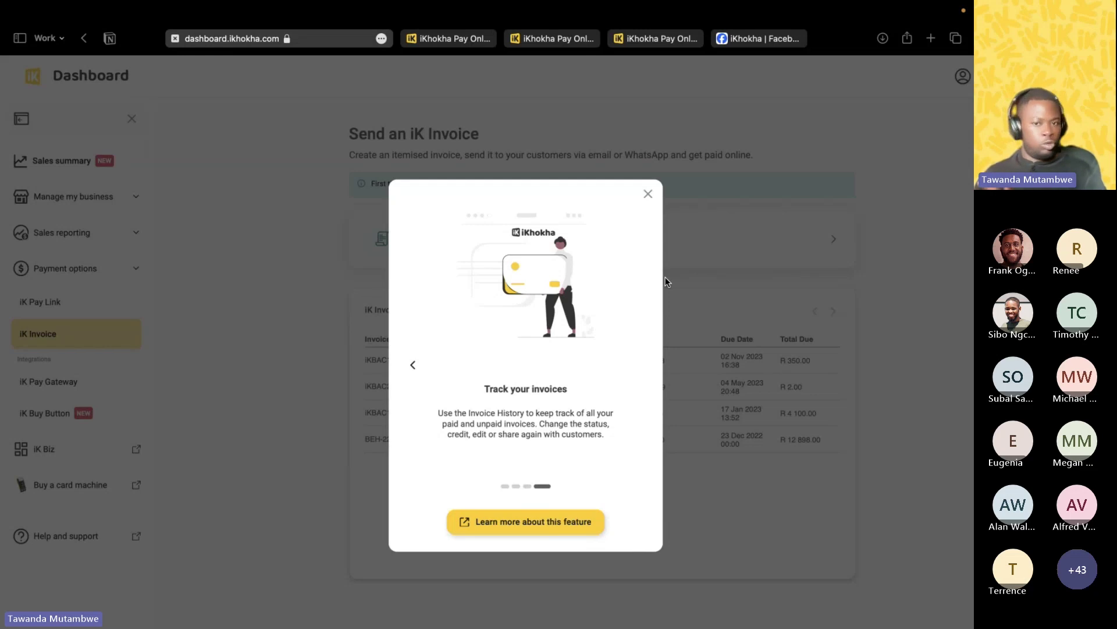
{"action": "left_click", "coordinate": [648, 194]}
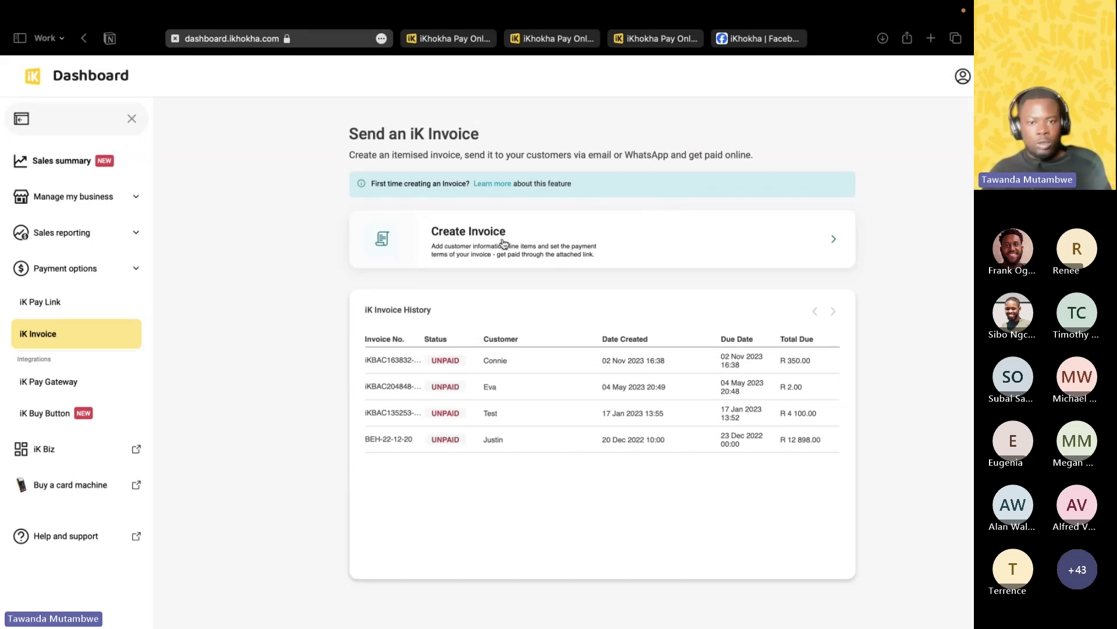
View and close the Learn more walkthrough, then start a new invoice from the Create Invoice card.
{"action": "left_click", "coordinate": [499, 185]}
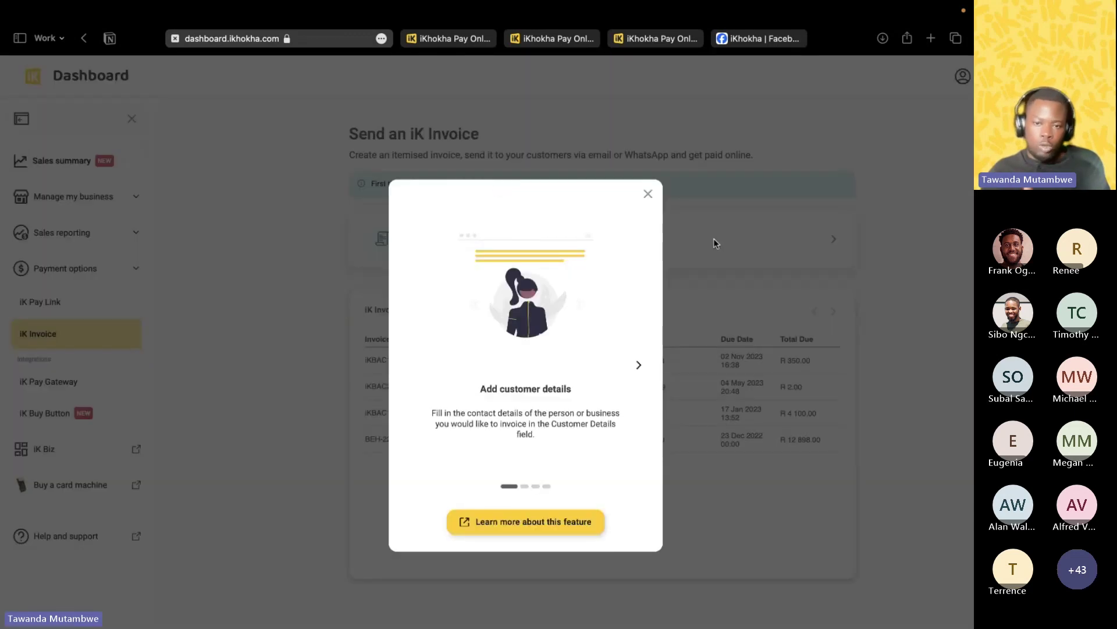
{"action": "left_click", "coordinate": [648, 194]}
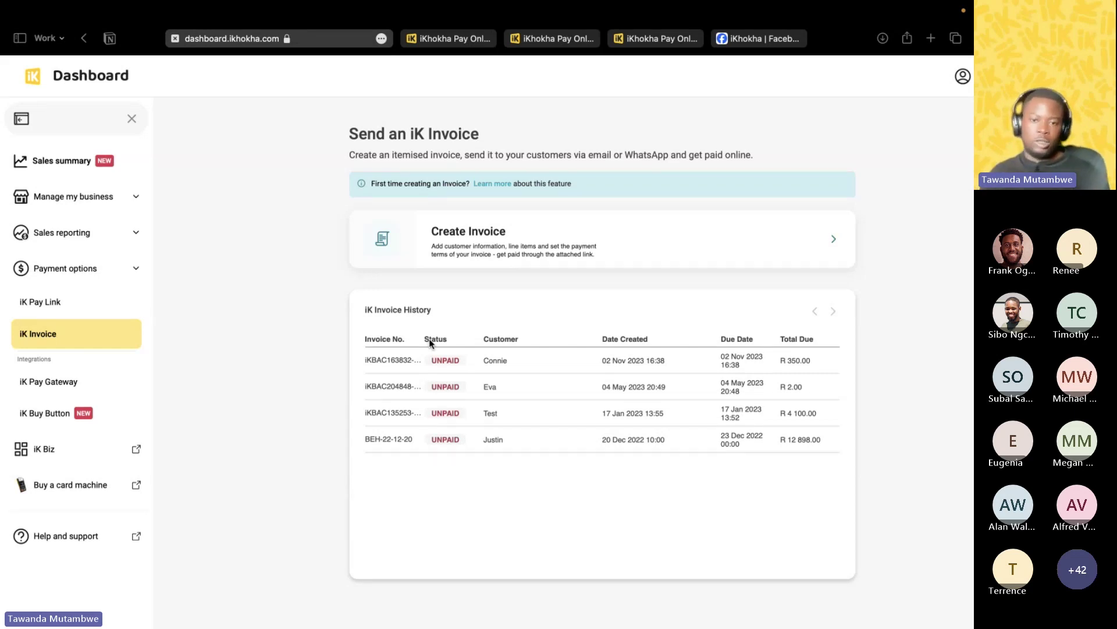
{"action": "left_click", "coordinate": [693, 236]}
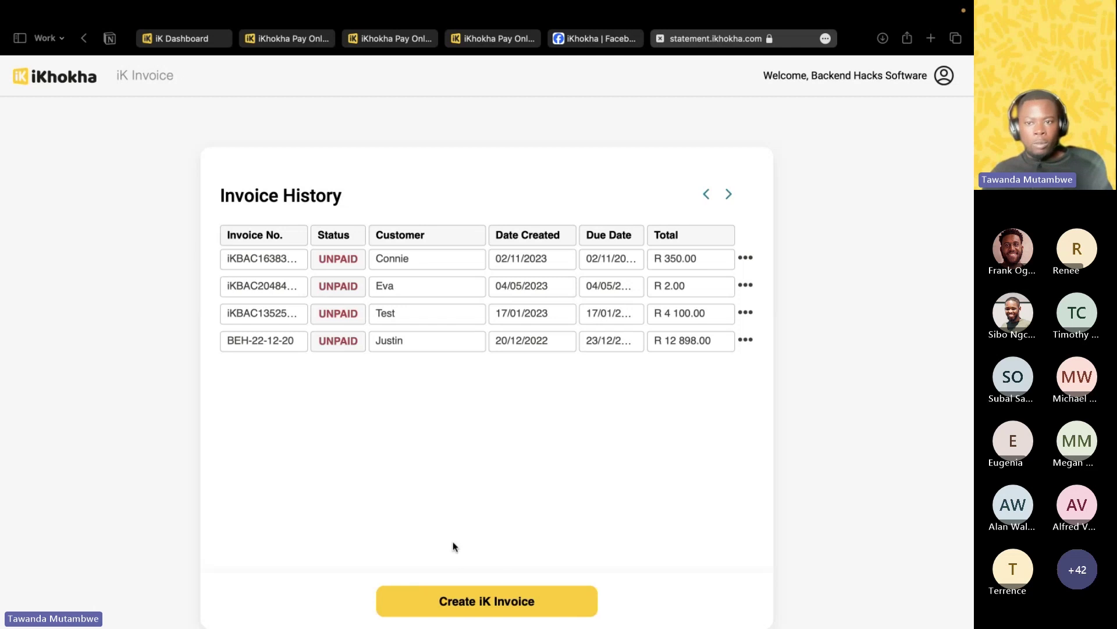
Begin a new iK Invoice and fill in the customer's name, e-mail address and contact number.
{"action": "left_click", "coordinate": [512, 610]}
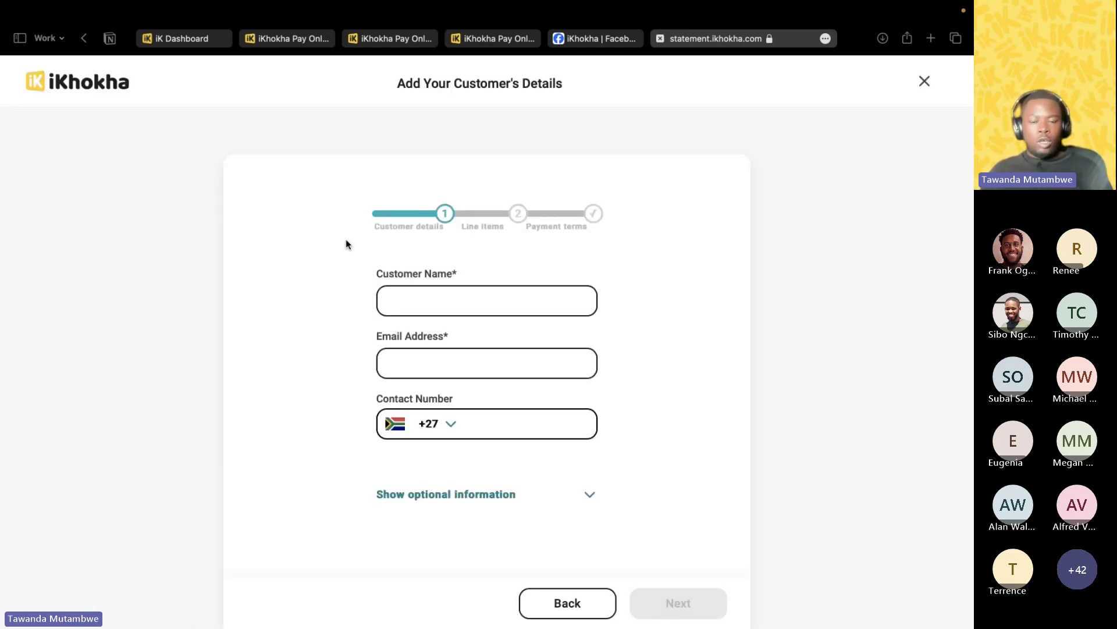
{"action": "left_click", "coordinate": [434, 303]}
{"action": "type", "text": "Connie"}
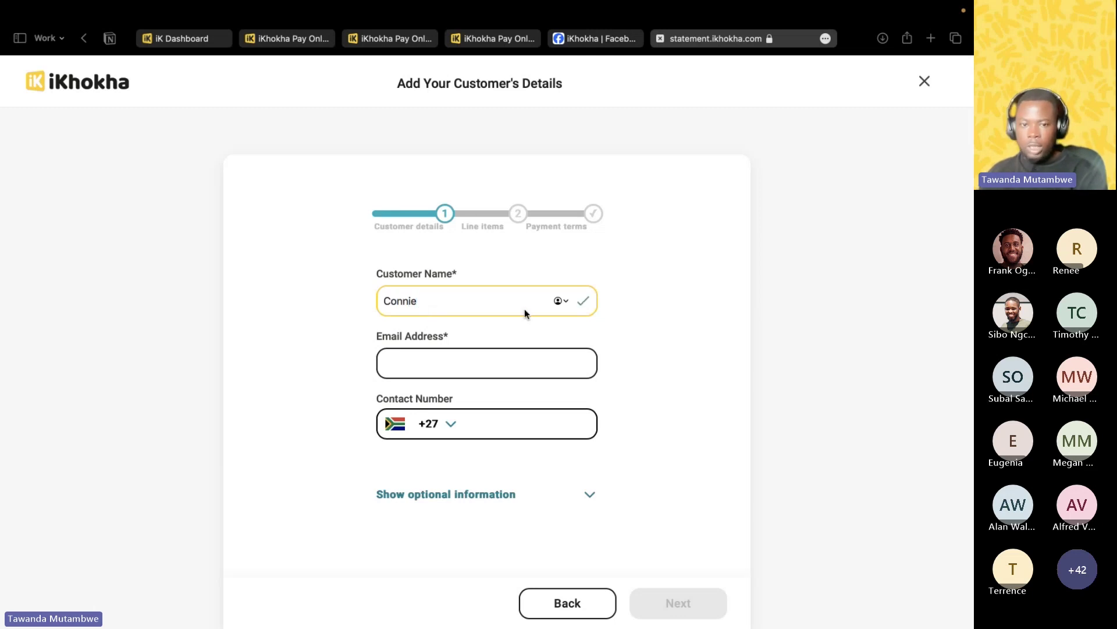
{"action": "left_click", "coordinate": [415, 367]}
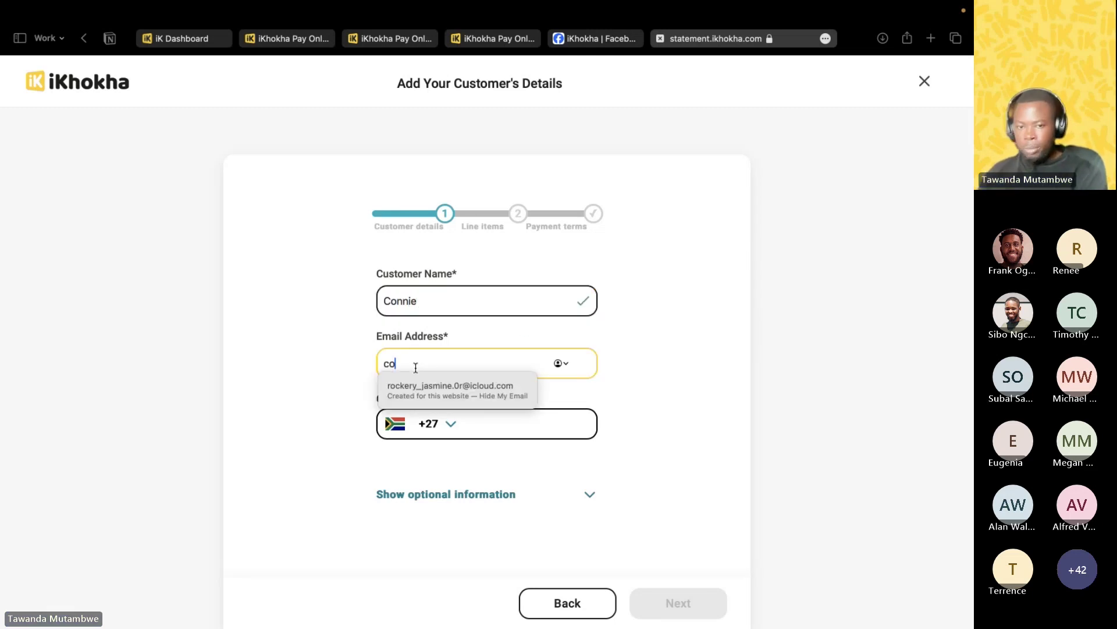
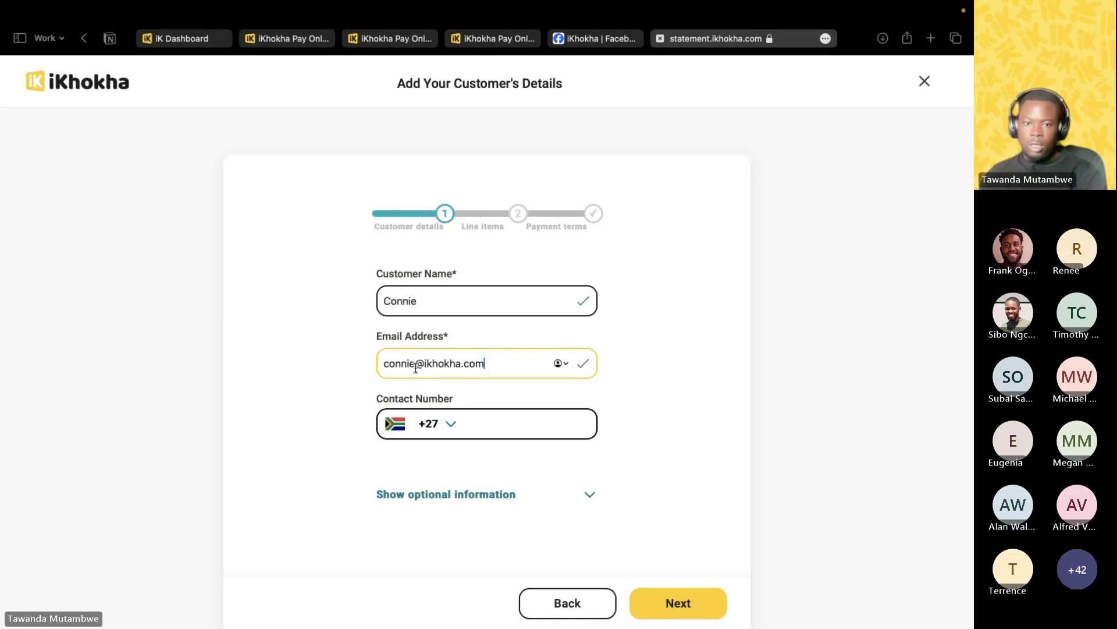
{"action": "left_click", "coordinate": [496, 428]}
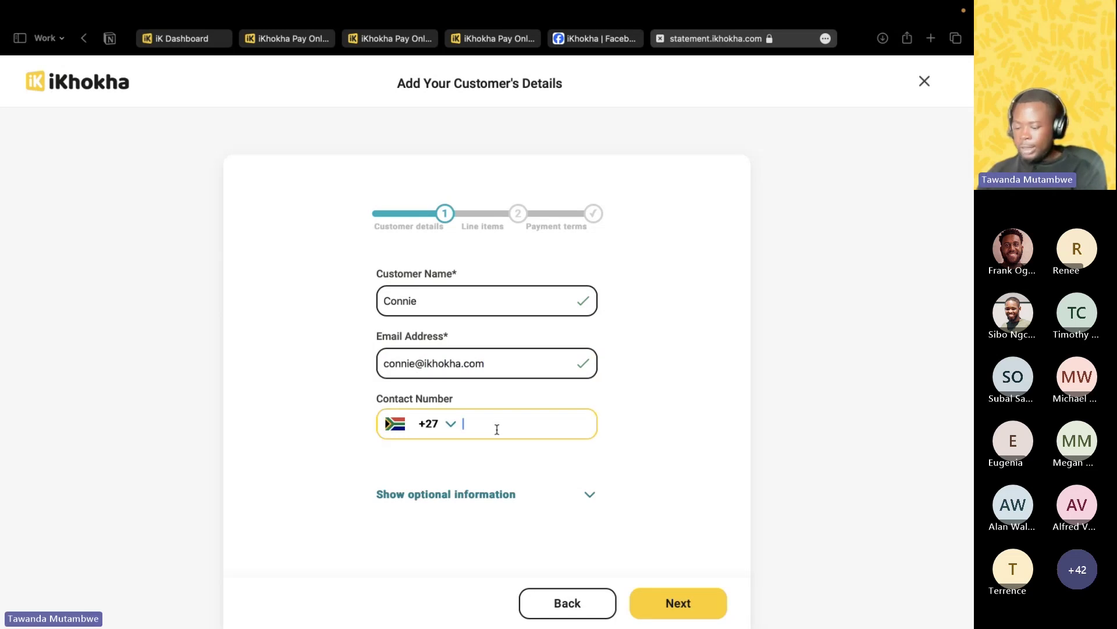
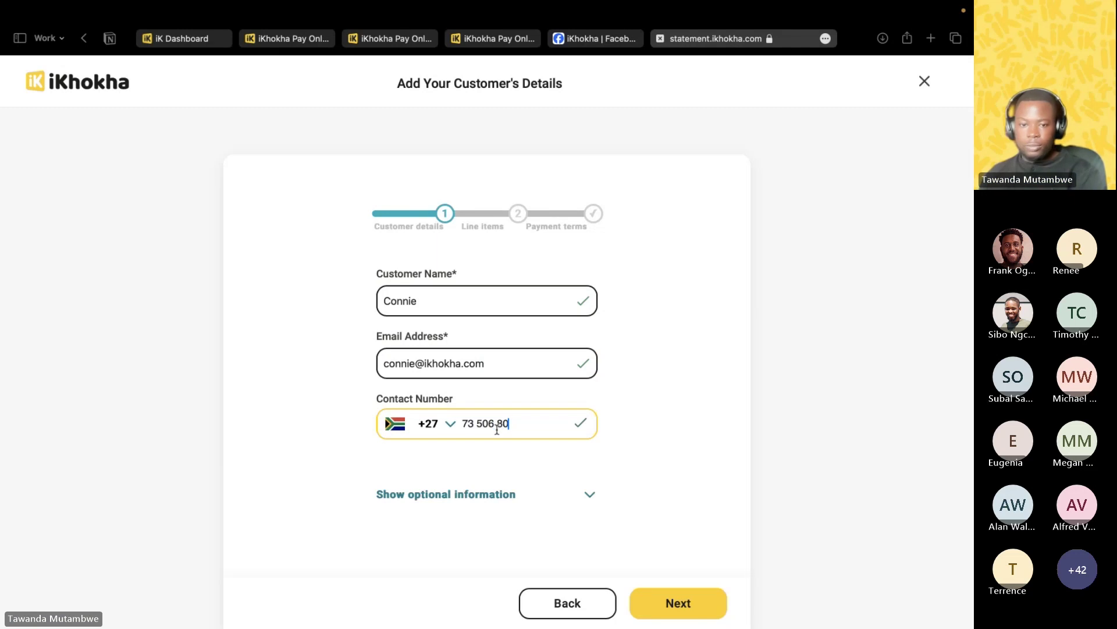
Look over the optional address fields, collapse them, and advance to the line items step.
{"action": "left_click", "coordinate": [588, 494]}
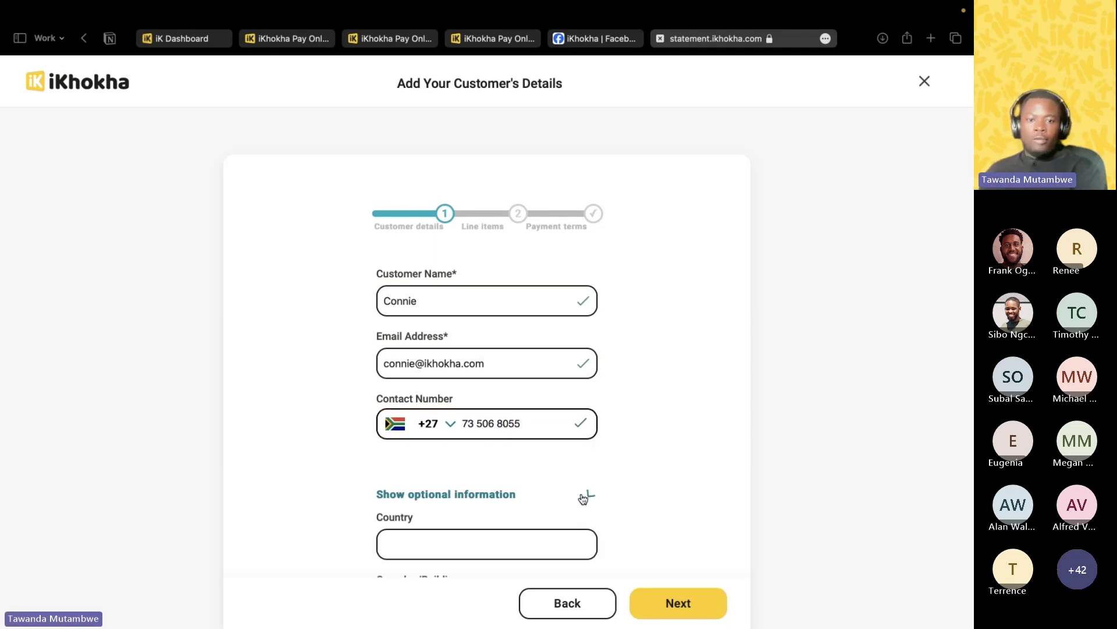
{"action": "scroll", "coordinate": [576, 466], "scroll_direction": "down", "scroll_amount": 3}
{"action": "scroll", "coordinate": [575, 459], "scroll_direction": "down", "scroll_amount": 2}
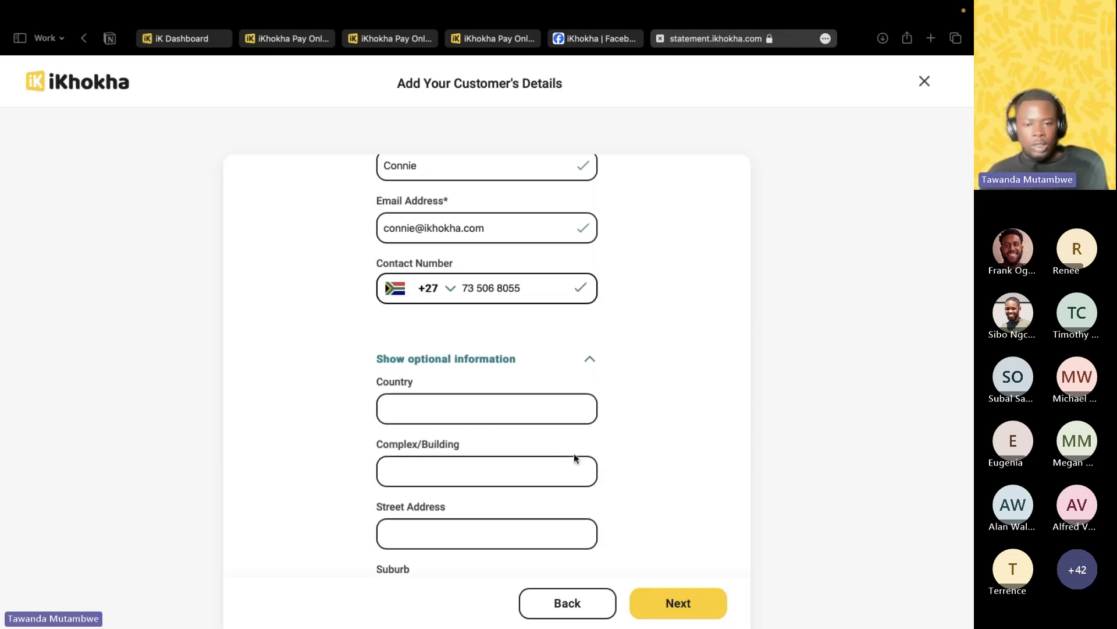
{"action": "scroll", "coordinate": [576, 458], "scroll_direction": "up", "scroll_amount": 4}
{"action": "scroll", "coordinate": [577, 460], "scroll_direction": "down", "scroll_amount": 5}
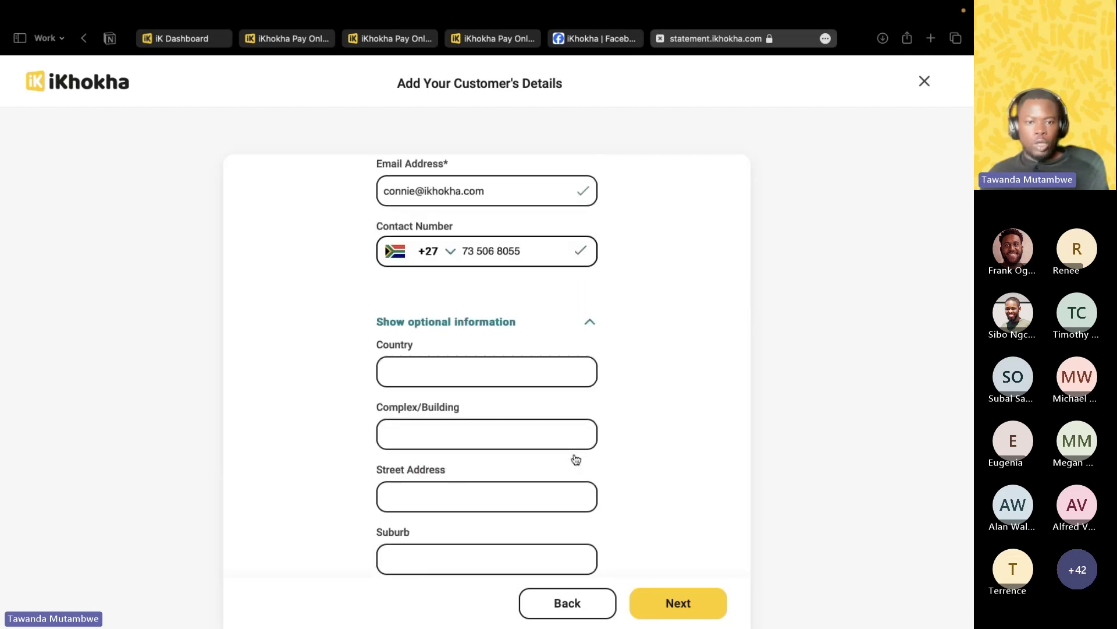
{"action": "scroll", "coordinate": [576, 457], "scroll_direction": "down", "scroll_amount": 3}
{"action": "scroll", "coordinate": [465, 282], "scroll_direction": "down", "scroll_amount": 1}
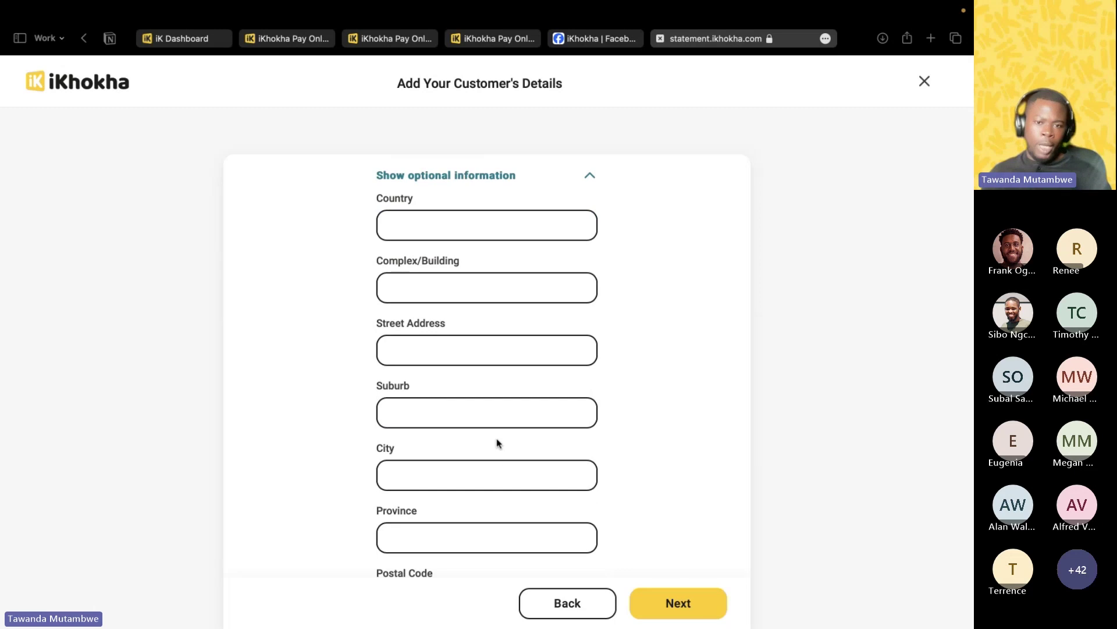
{"action": "scroll", "coordinate": [449, 430], "scroll_direction": "down", "scroll_amount": 3}
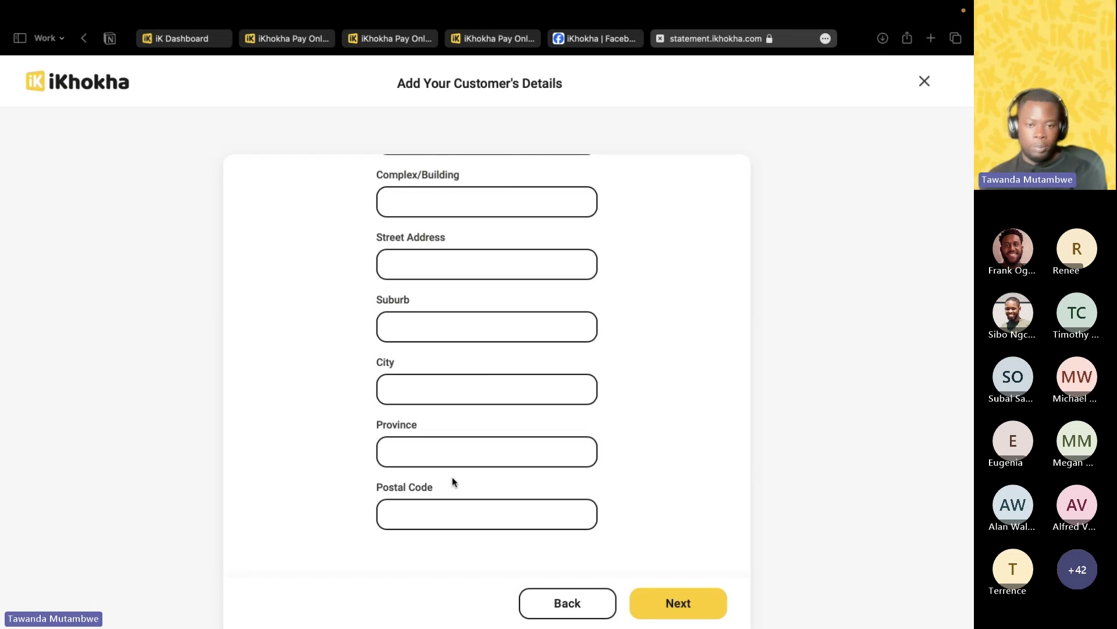
{"action": "scroll", "coordinate": [487, 434], "scroll_direction": "up", "scroll_amount": 5}
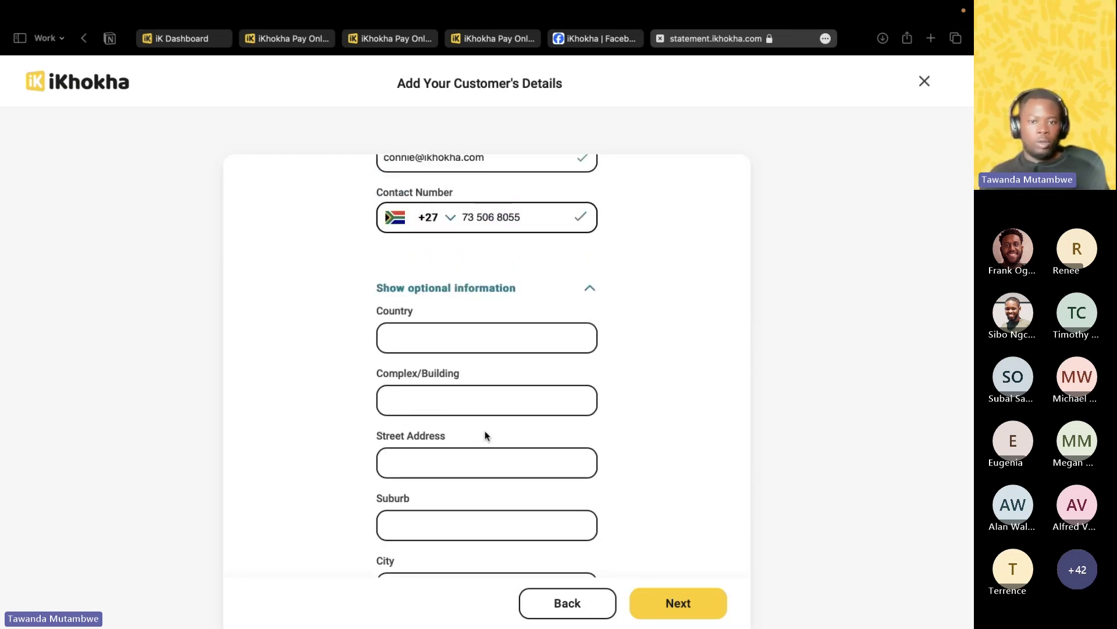
{"action": "scroll", "coordinate": [588, 289], "scroll_direction": "down", "scroll_amount": 1}
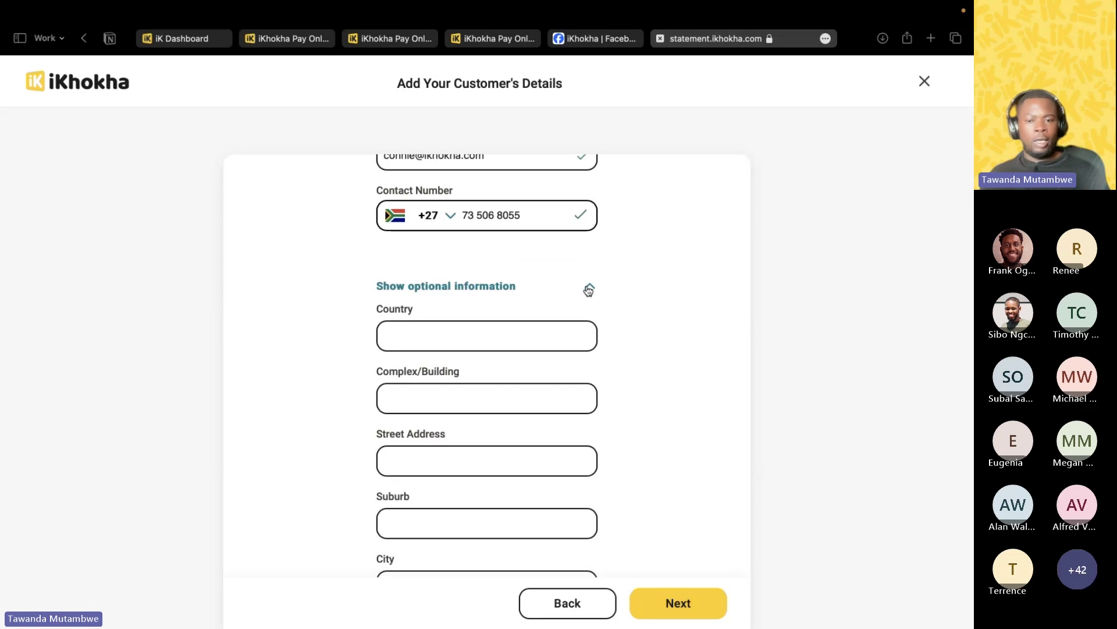
{"action": "left_click", "coordinate": [589, 289]}
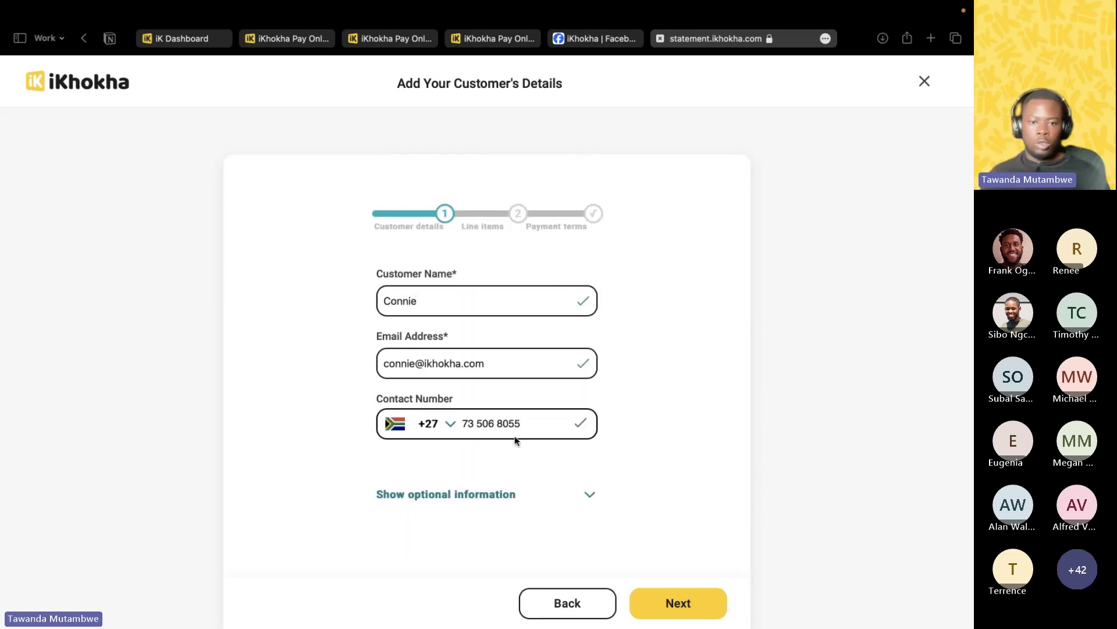
{"action": "left_click", "coordinate": [697, 604]}
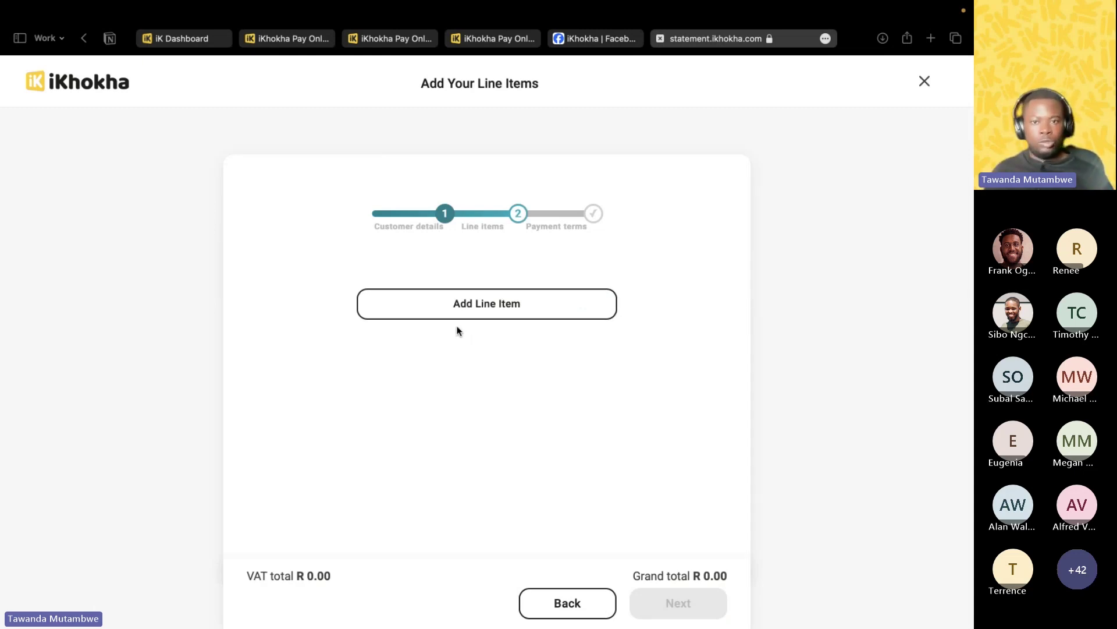
Add a line item named '1 X Shower mixture replacement' and copy 'Mixture replacement' into the description.
{"action": "left_click", "coordinate": [496, 314]}
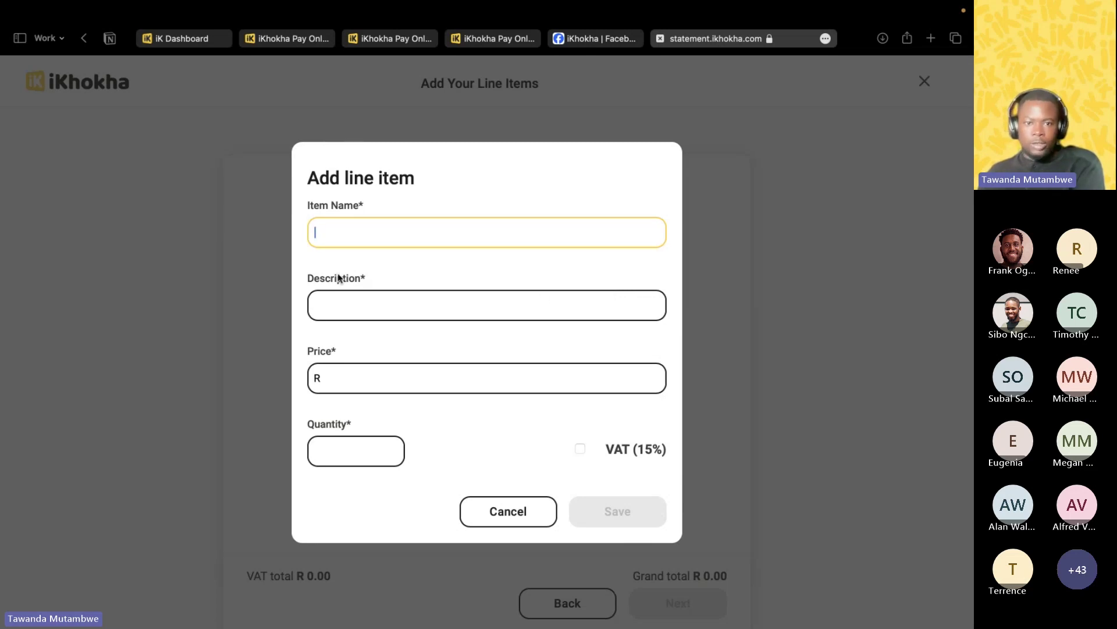
{"action": "type", "text": "1 X"}
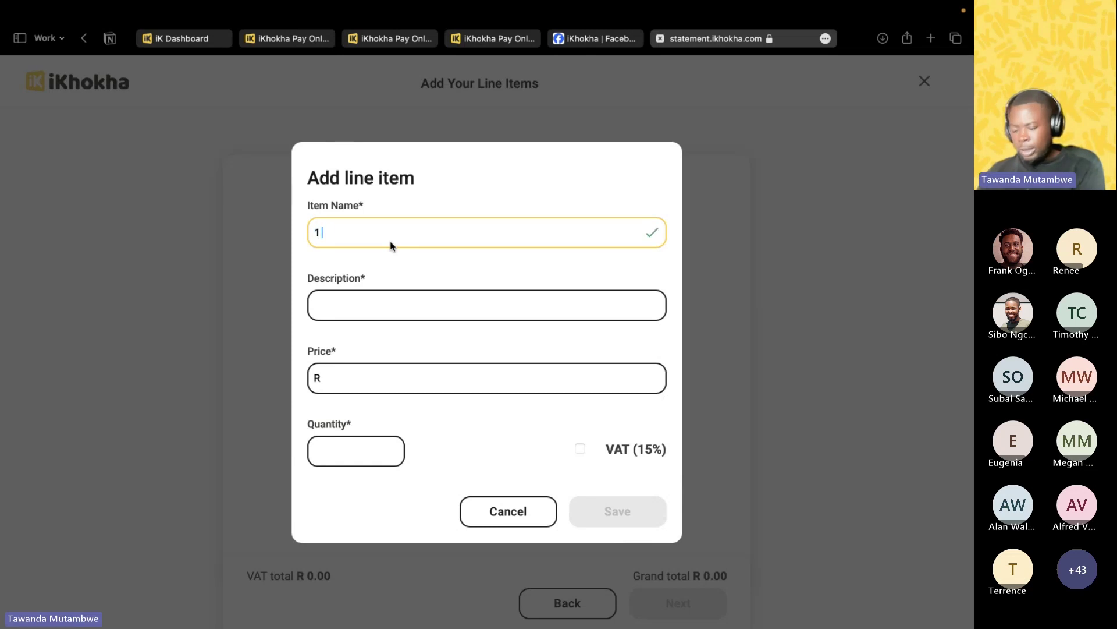
{"action": "type", "text": " Show"}
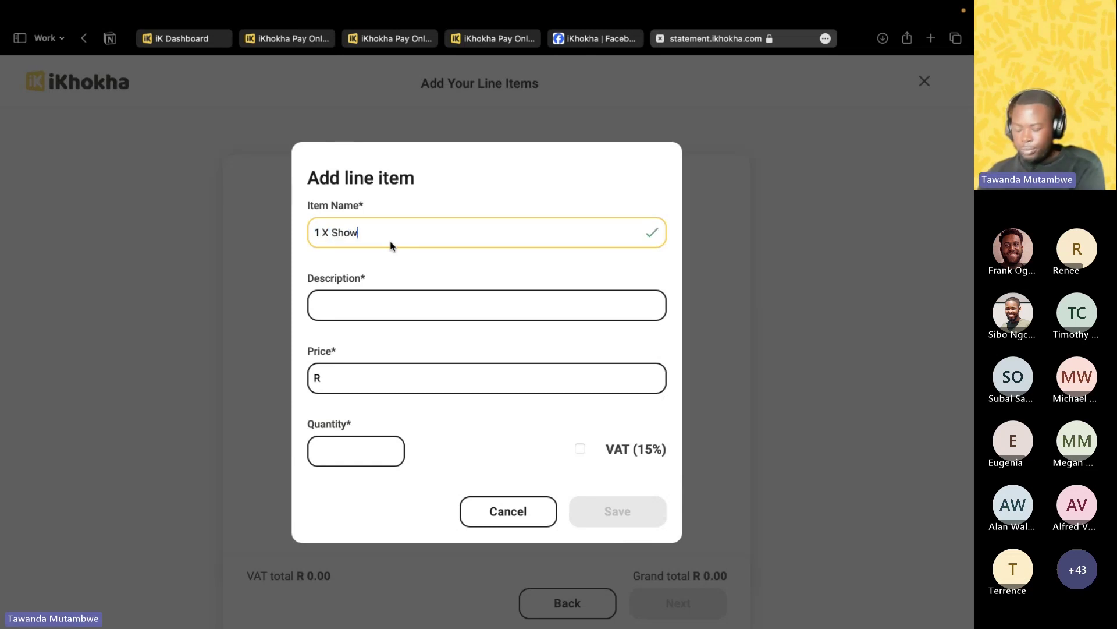
{"action": "type", "text": "er "}
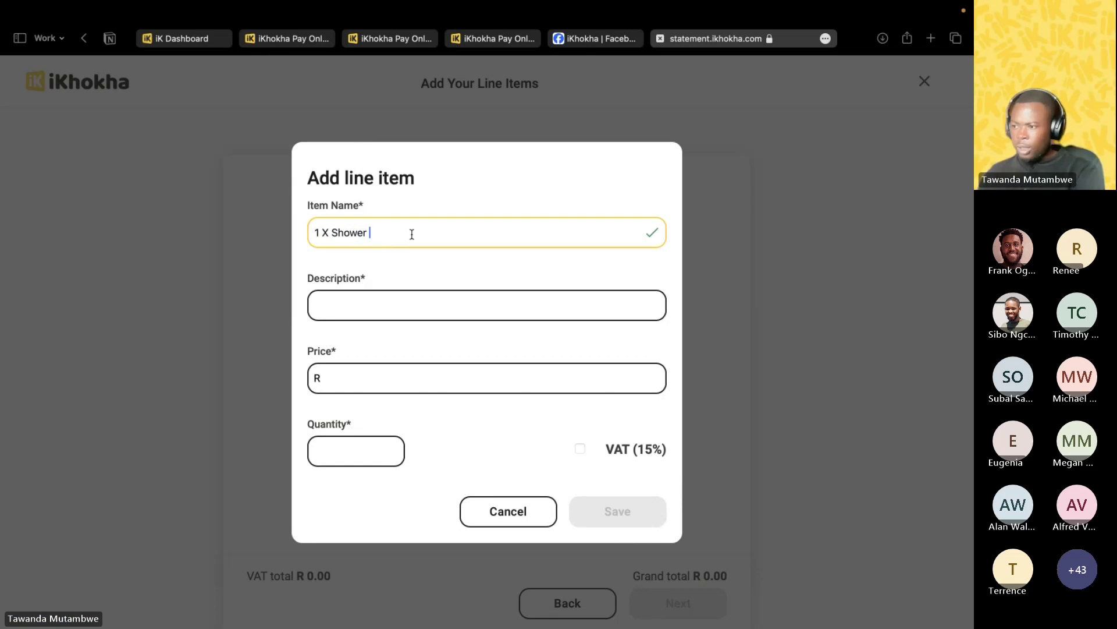
{"action": "type", "text": "mix"}
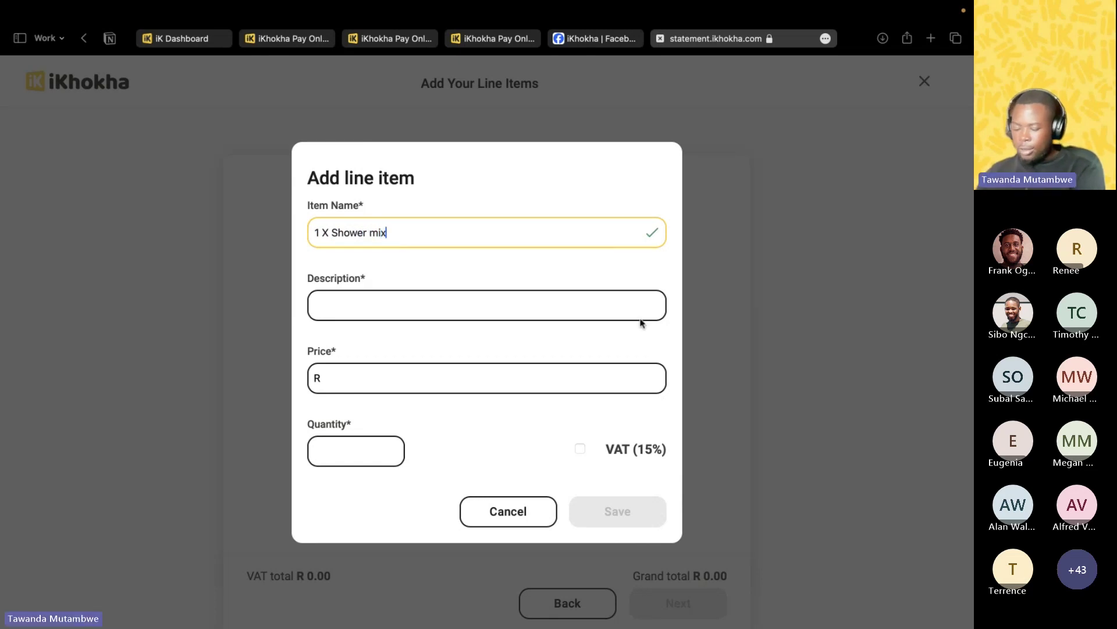
{"action": "type", "text": "ture r"}
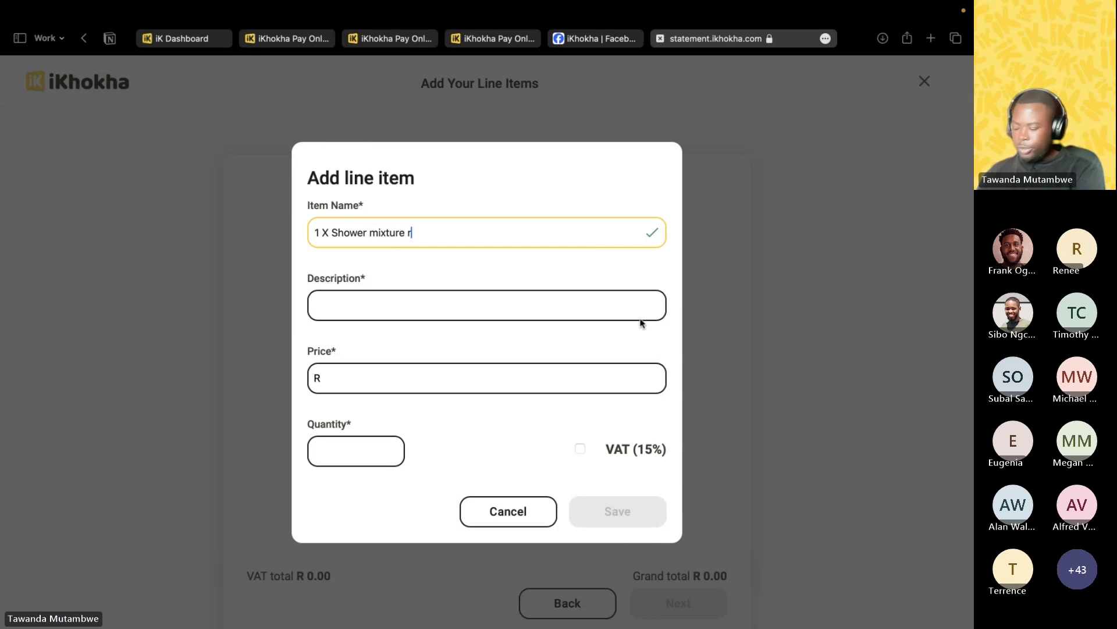
{"action": "type", "text": "eplacement"}
{"action": "left_click", "coordinate": [446, 379]}
{"action": "left_click", "coordinate": [373, 332]}
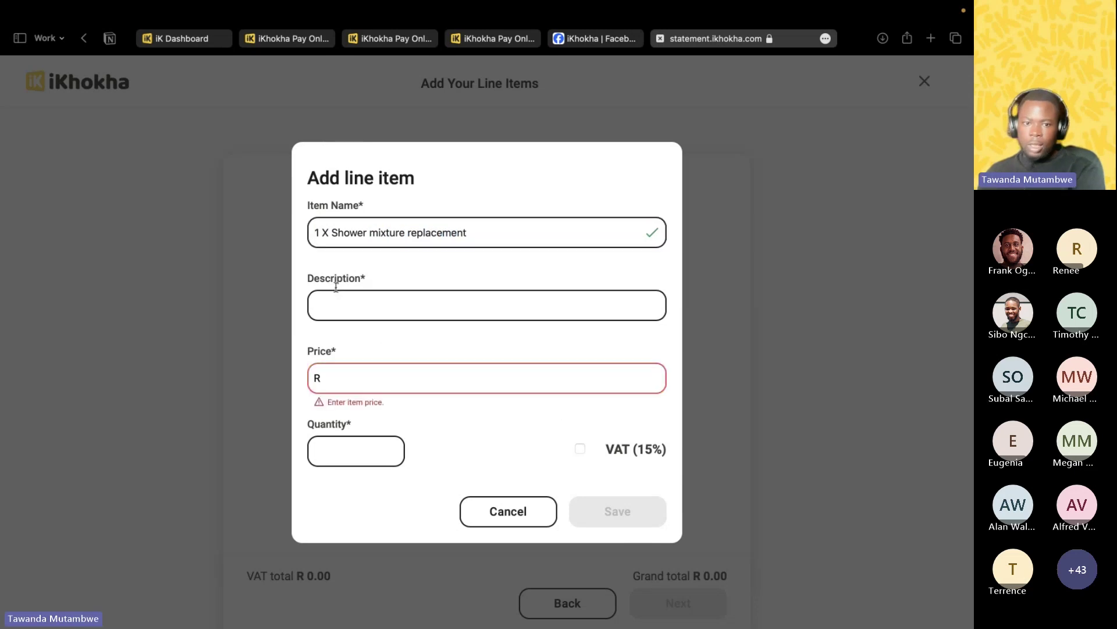
{"action": "left_click", "coordinate": [362, 306]}
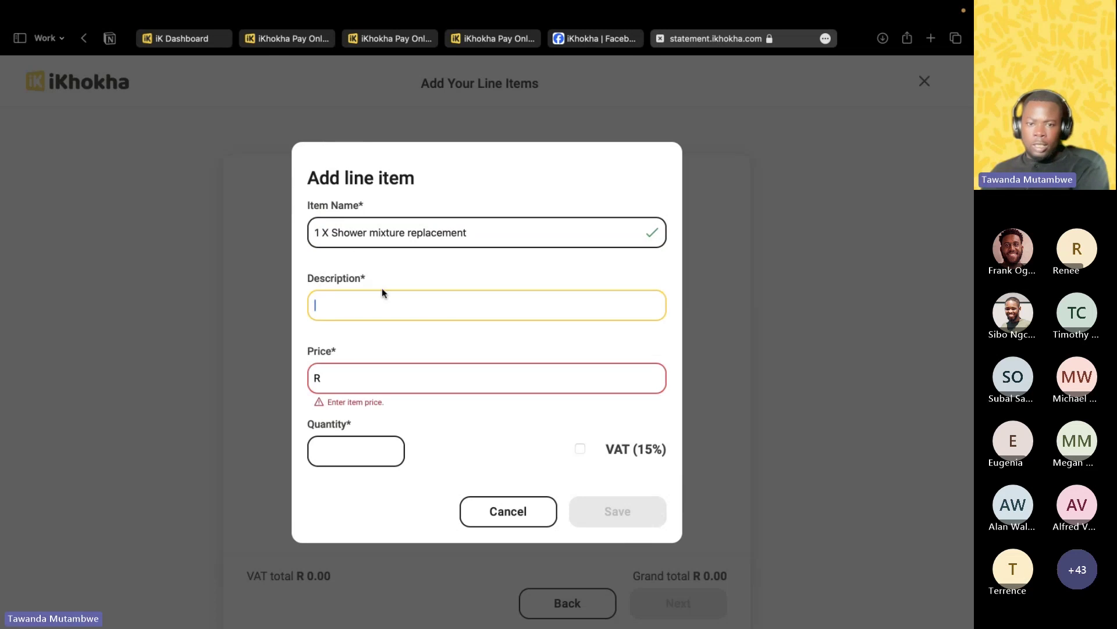
{"action": "left_click_drag", "start_coordinate": [370, 232], "coordinate": [474, 238]}
{"action": "key", "text": "super+c"}
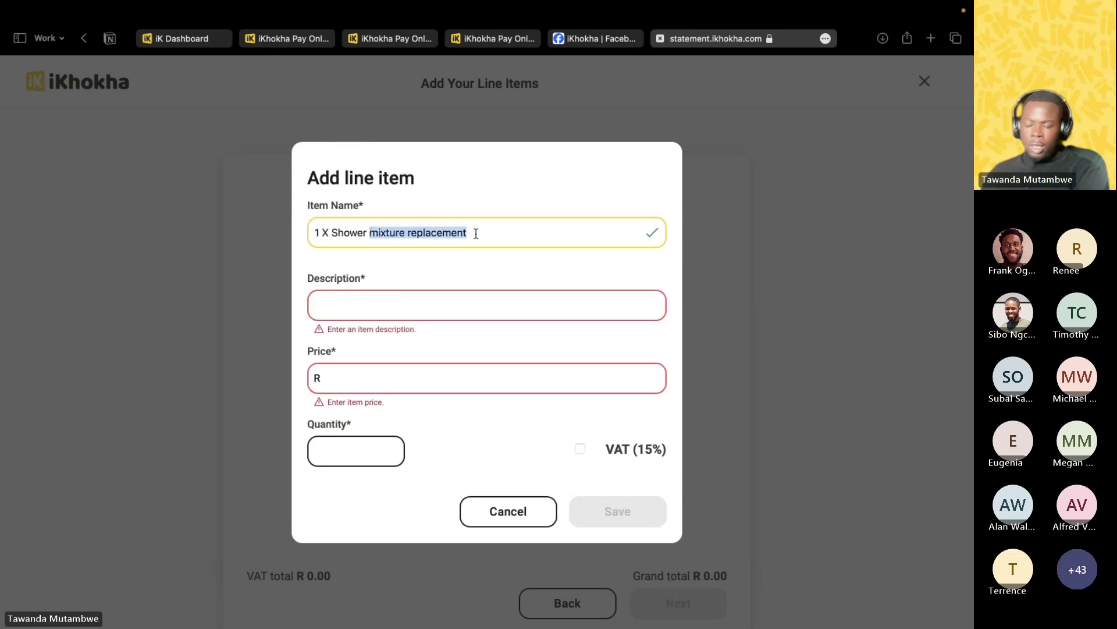
{"action": "left_click", "coordinate": [372, 307]}
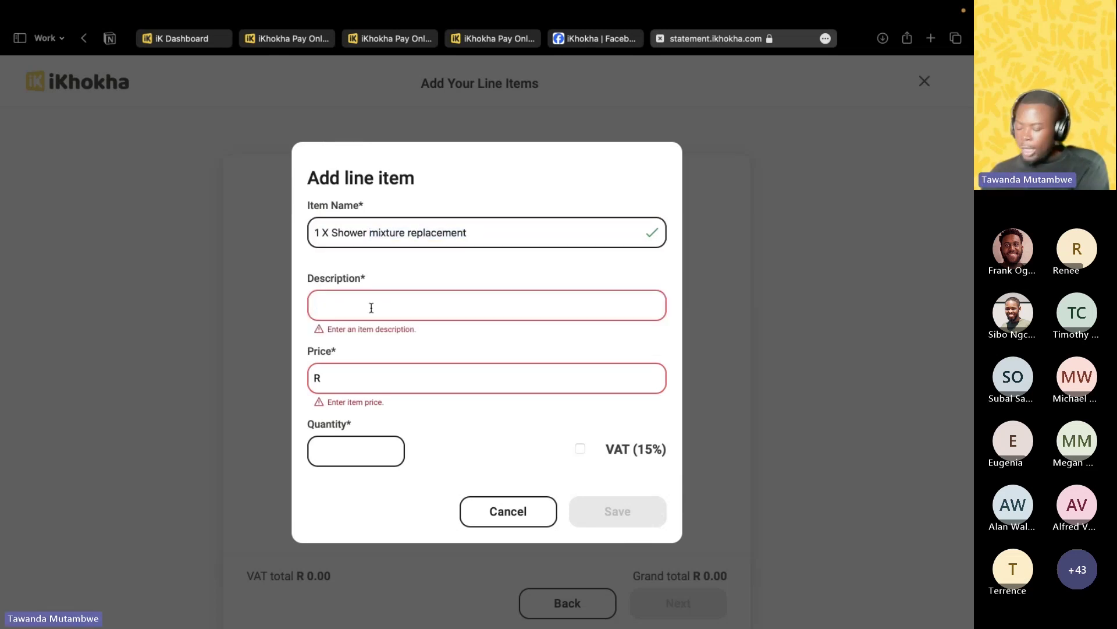
{"action": "key", "text": "super+v"}
{"action": "left_click", "coordinate": [324, 306]}
{"action": "key", "text": "BackSpace"}
{"action": "type", "text": "M"}
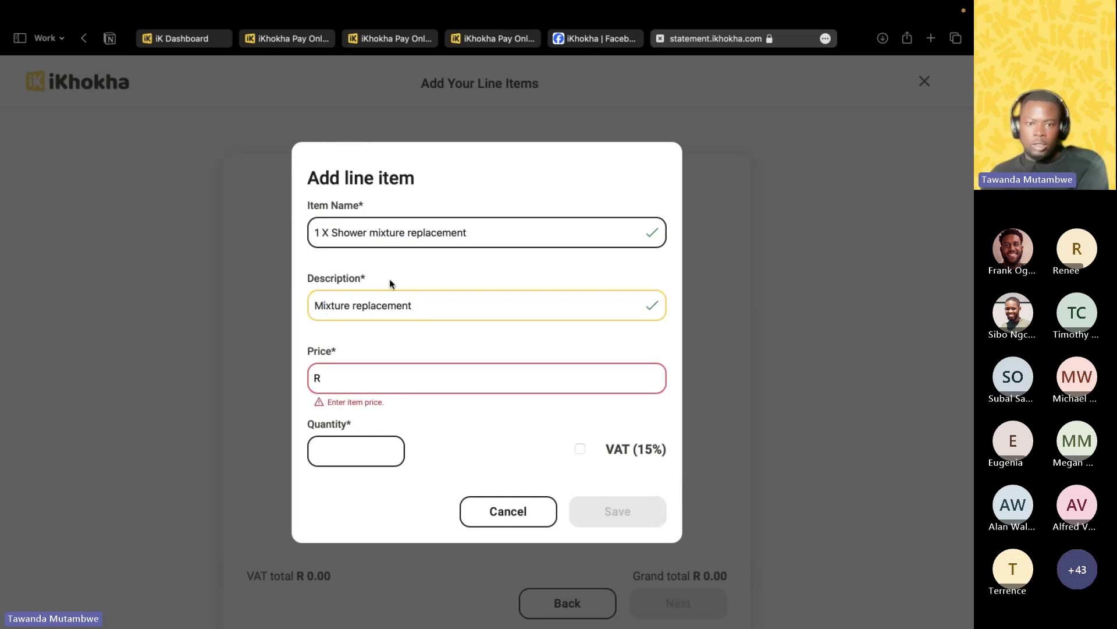
Trim the item name to 'Shower' and correct the description to 'Mixer replacement'.
{"action": "left_click_drag", "start_coordinate": [369, 232], "coordinate": [498, 236]}
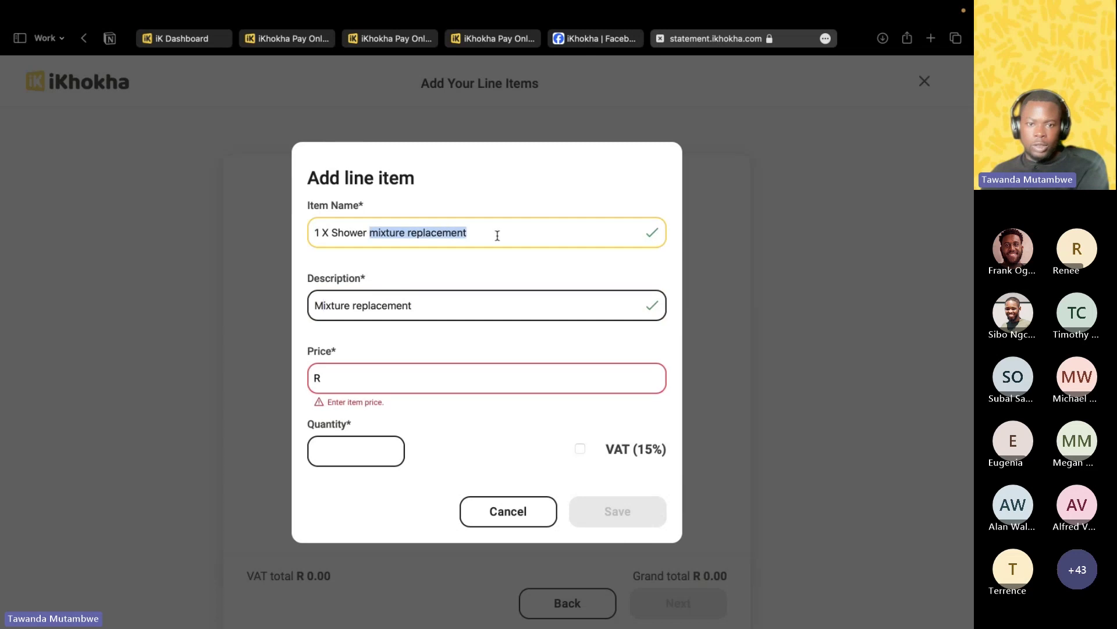
{"action": "key", "text": "BackSpace"}
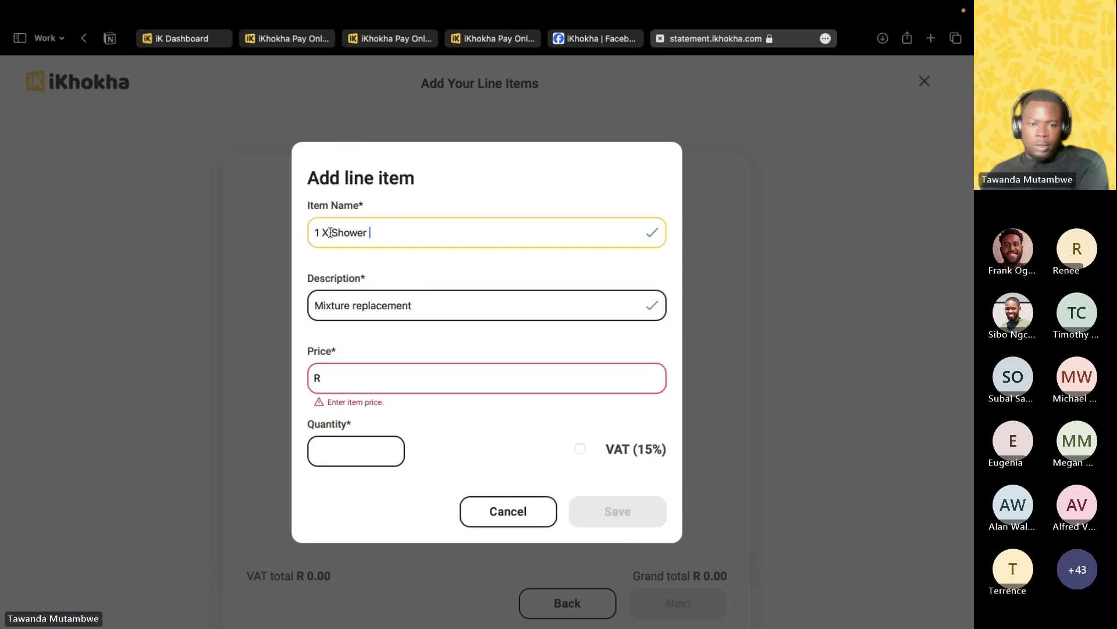
{"action": "left_click_drag", "start_coordinate": [330, 233], "coordinate": [312, 233]}
{"action": "key", "text": "BackSpace"}
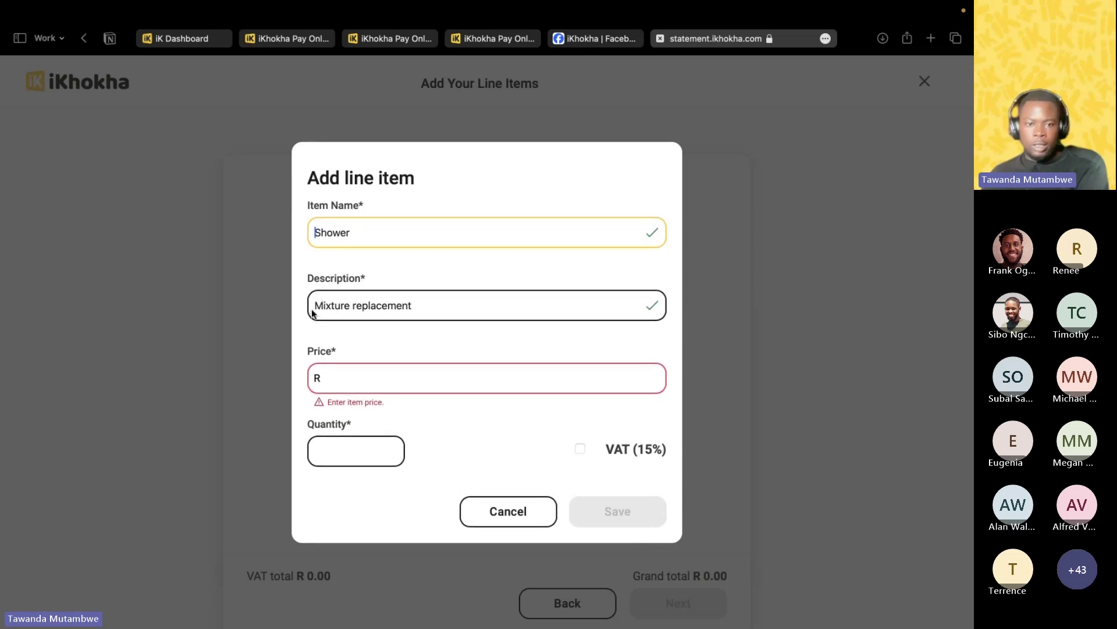
{"action": "left_click", "coordinate": [351, 306]}
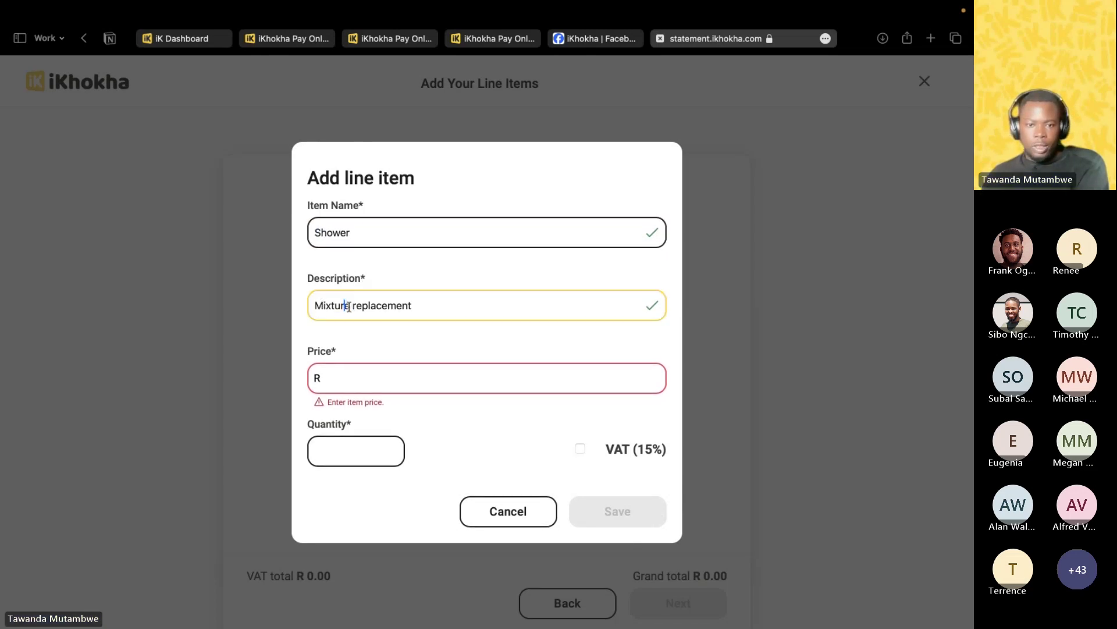
{"action": "key", "text": "BackSpace"}
{"action": "key", "text": "BackSpace"}
{"action": "key", "text": "BackSpace"}
{"action": "key", "text": "BackSpace"}
{"action": "type", "text": "er"}
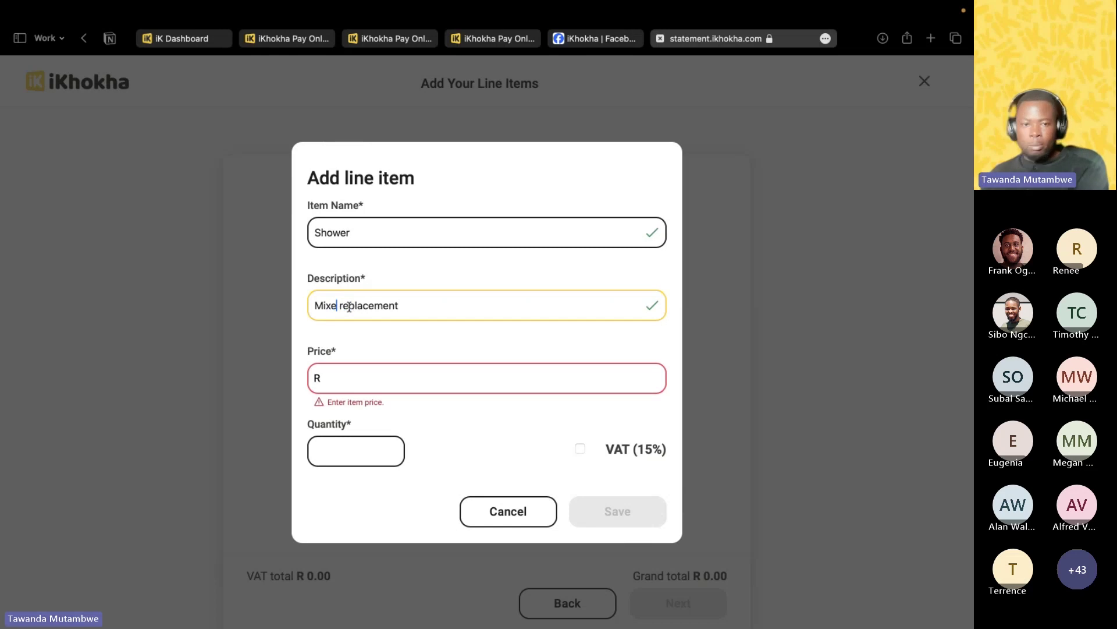
Set the Shower item's price to 1400 and quantity to 1, and tick 15% VAT.
{"action": "left_click", "coordinate": [350, 380]}
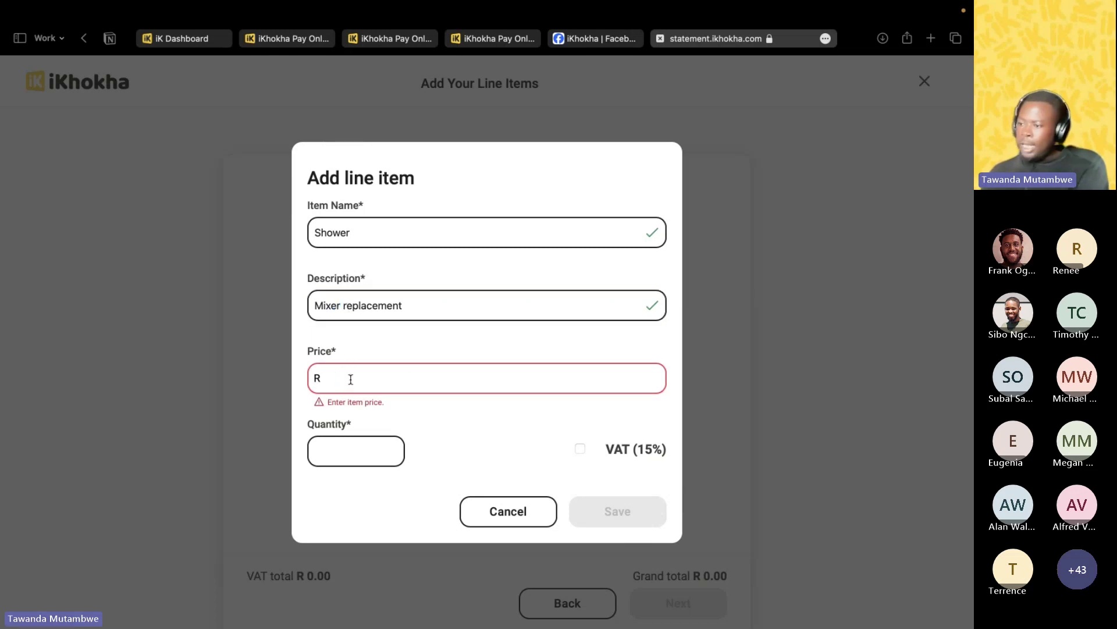
{"action": "type", "text": "1400"}
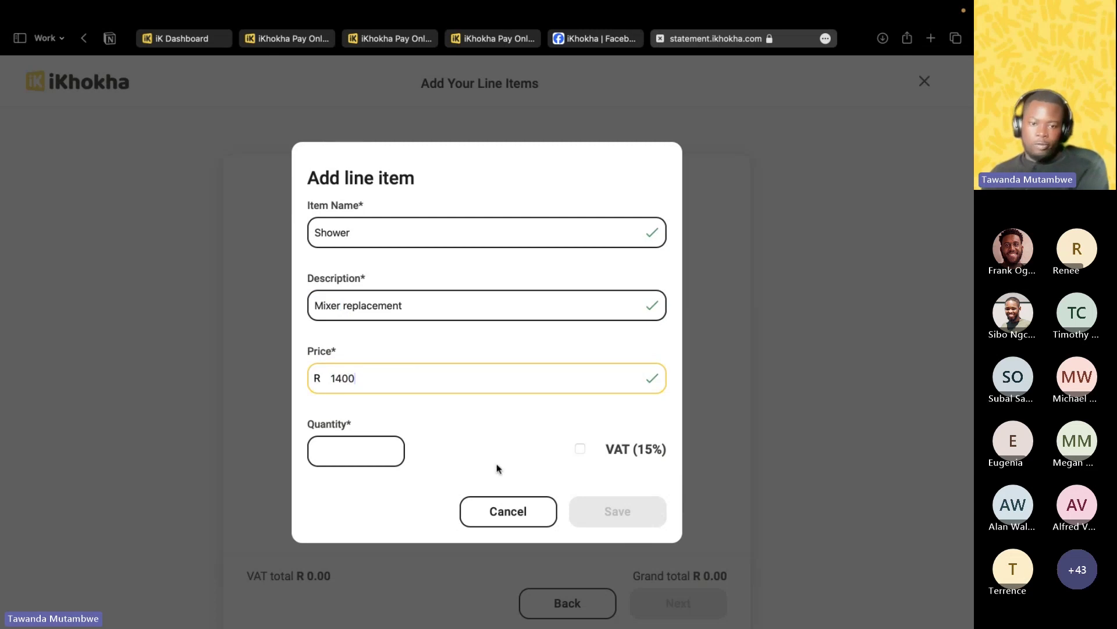
{"action": "left_click", "coordinate": [379, 460]}
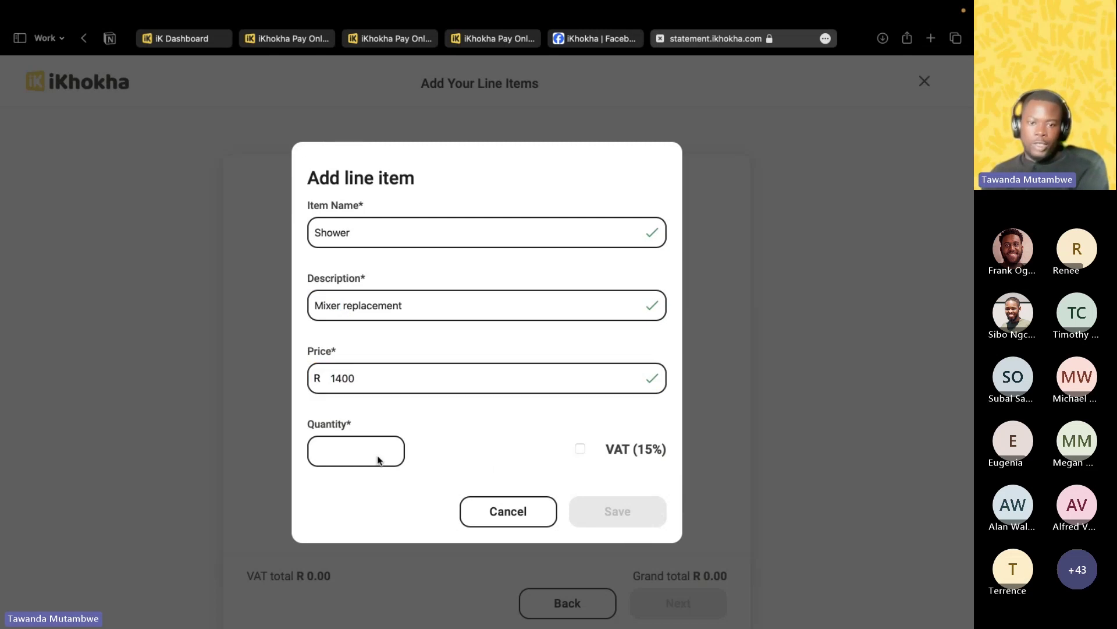
{"action": "type", "text": "1"}
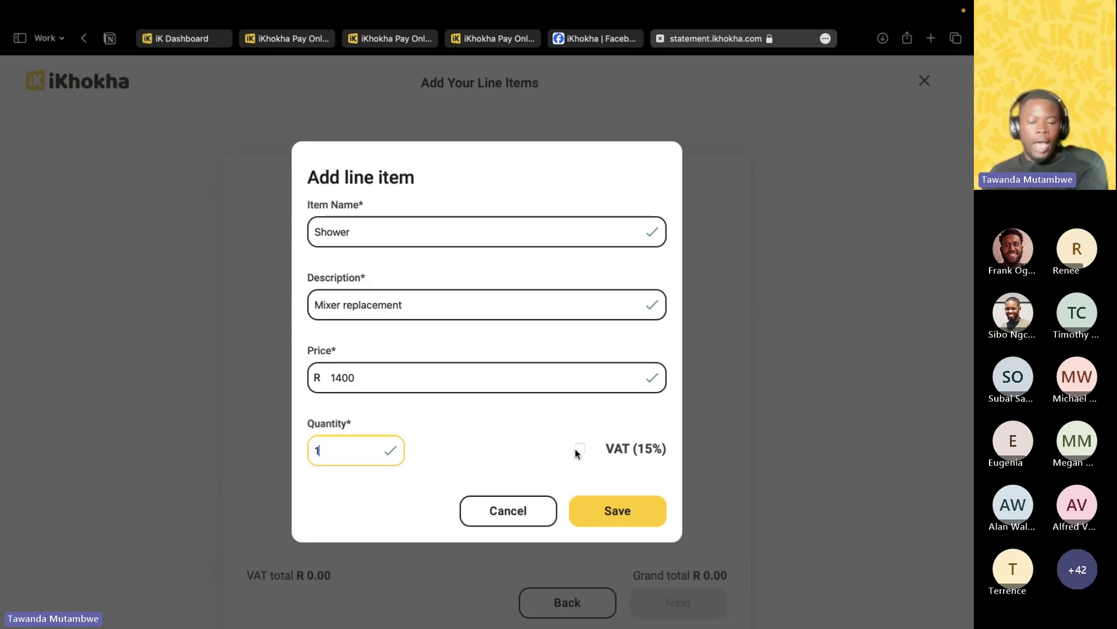
{"action": "left_click", "coordinate": [580, 449]}
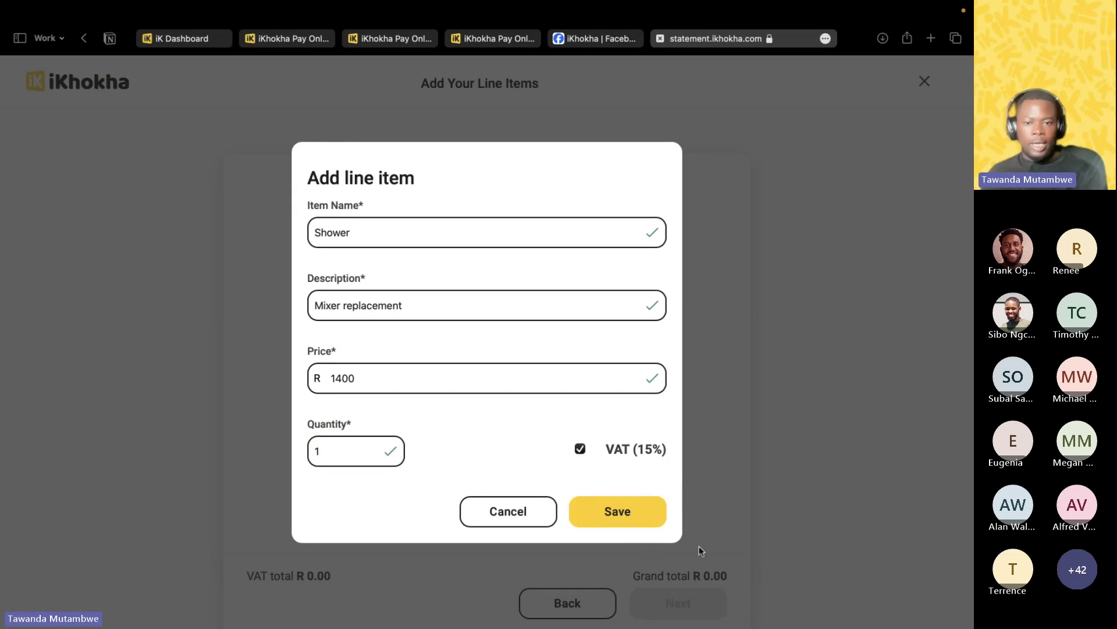
Save the Shower item and start a second item: Washing machine, described 'Inlet installation'.
{"action": "left_click", "coordinate": [631, 512]}
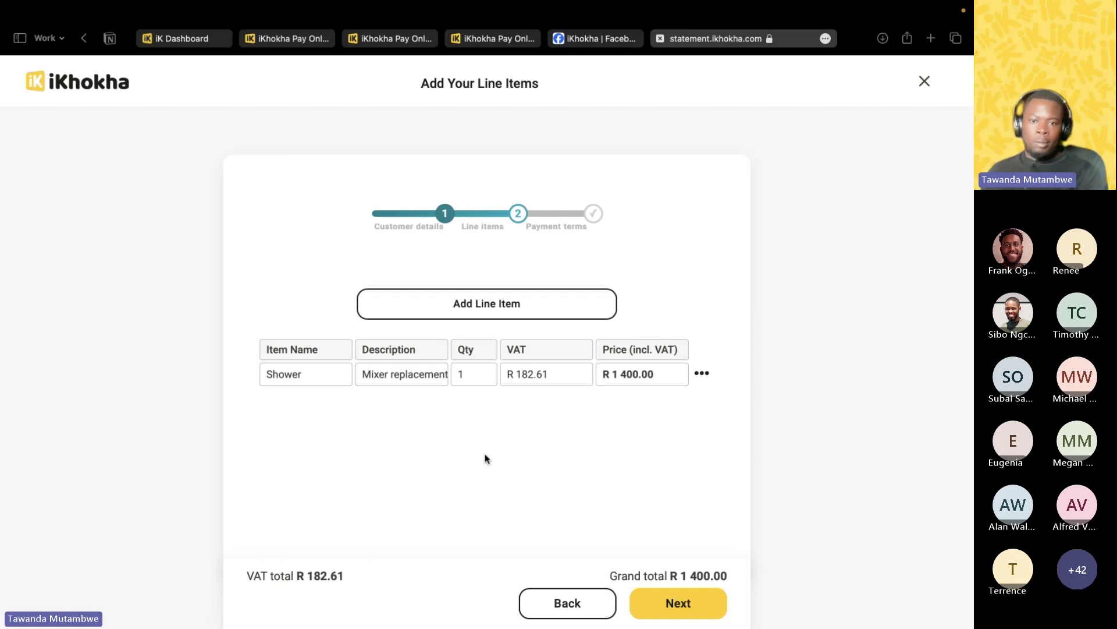
{"action": "left_click", "coordinate": [478, 302]}
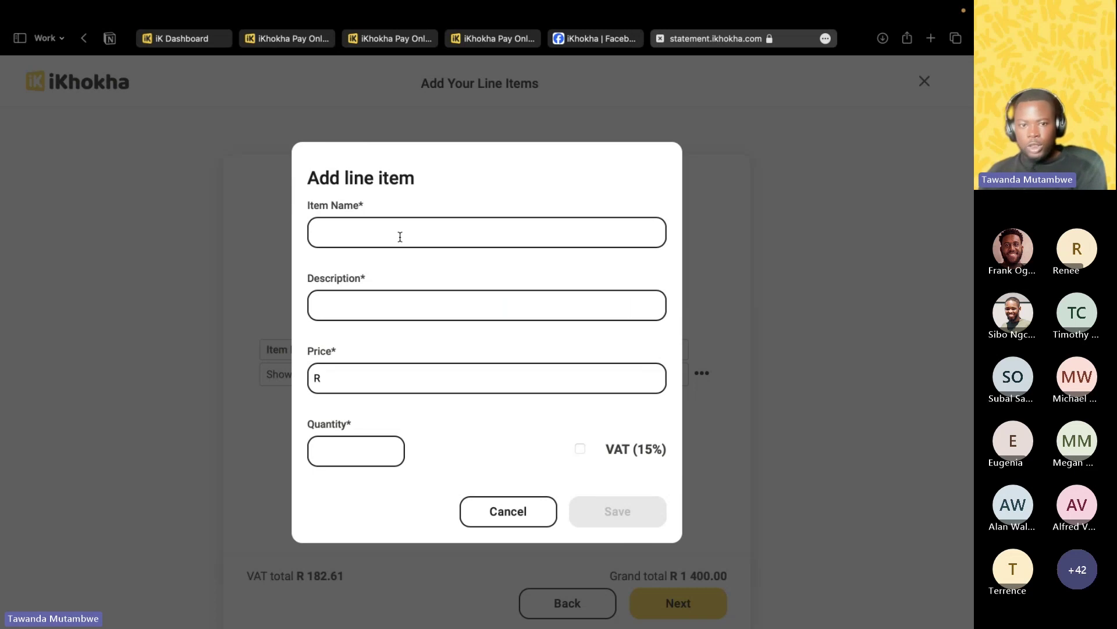
{"action": "left_click", "coordinate": [400, 237]}
{"action": "type", "text": "Wash"}
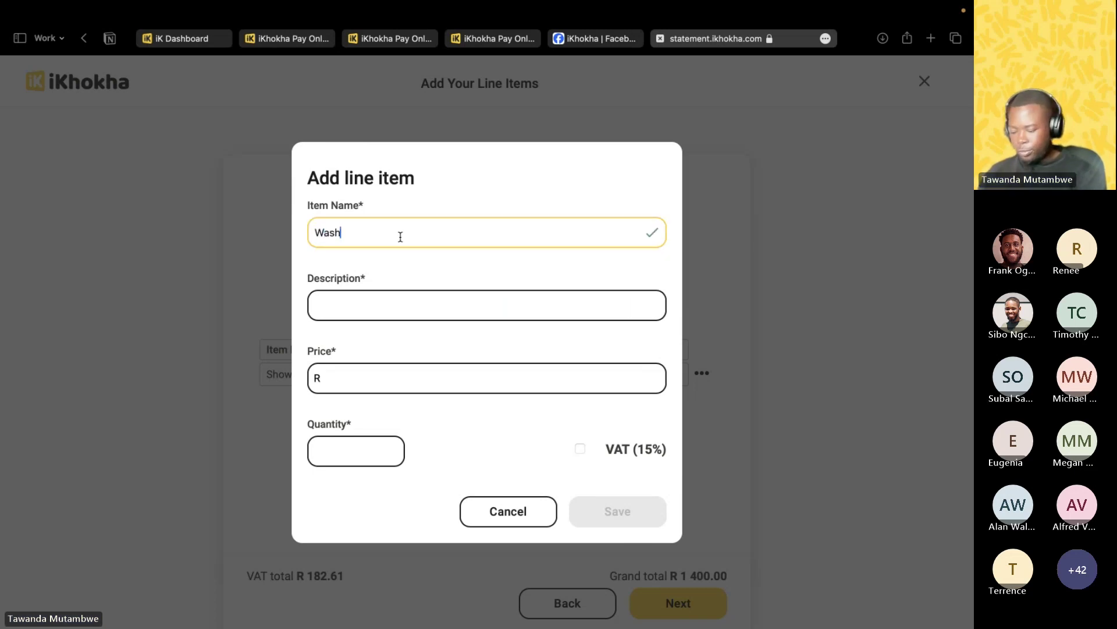
{"action": "type", "text": "ing machine"}
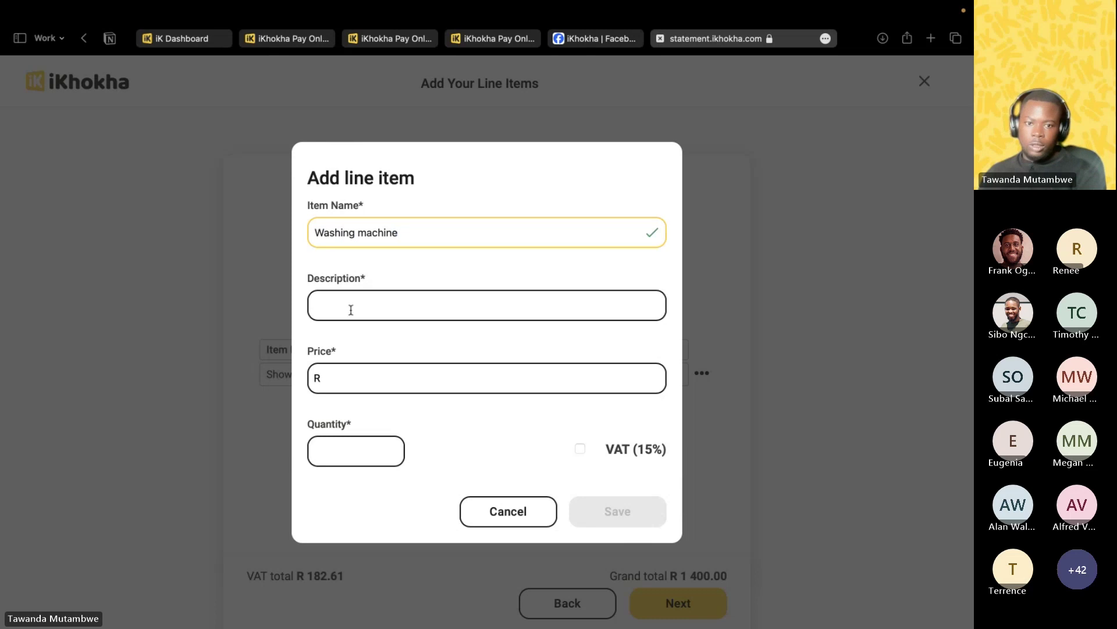
{"action": "left_click", "coordinate": [351, 309]}
{"action": "type", "text": "Inlet installation"}
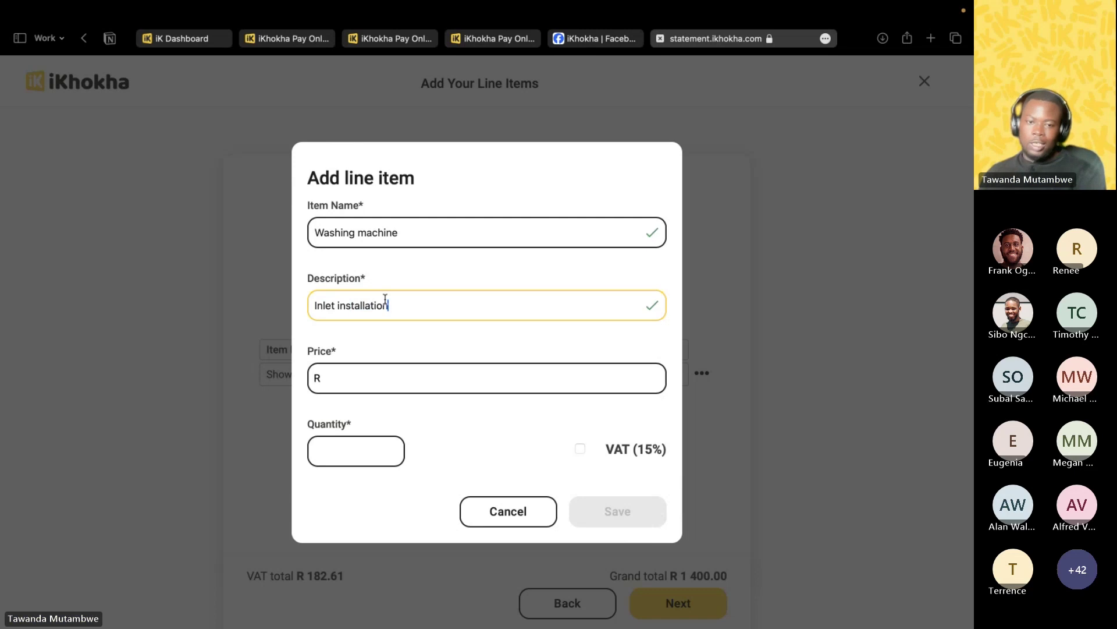
Give the Washing machine item price 950, quantity 1 and 15% VAT, and save it.
{"action": "left_click", "coordinate": [359, 376]}
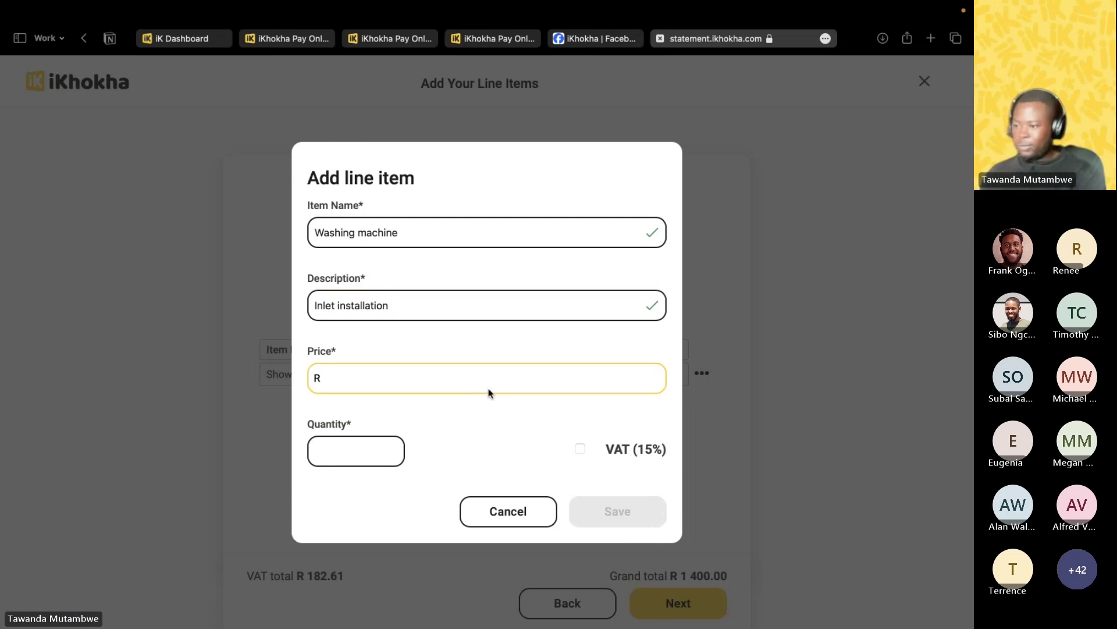
{"action": "type", "text": "950"}
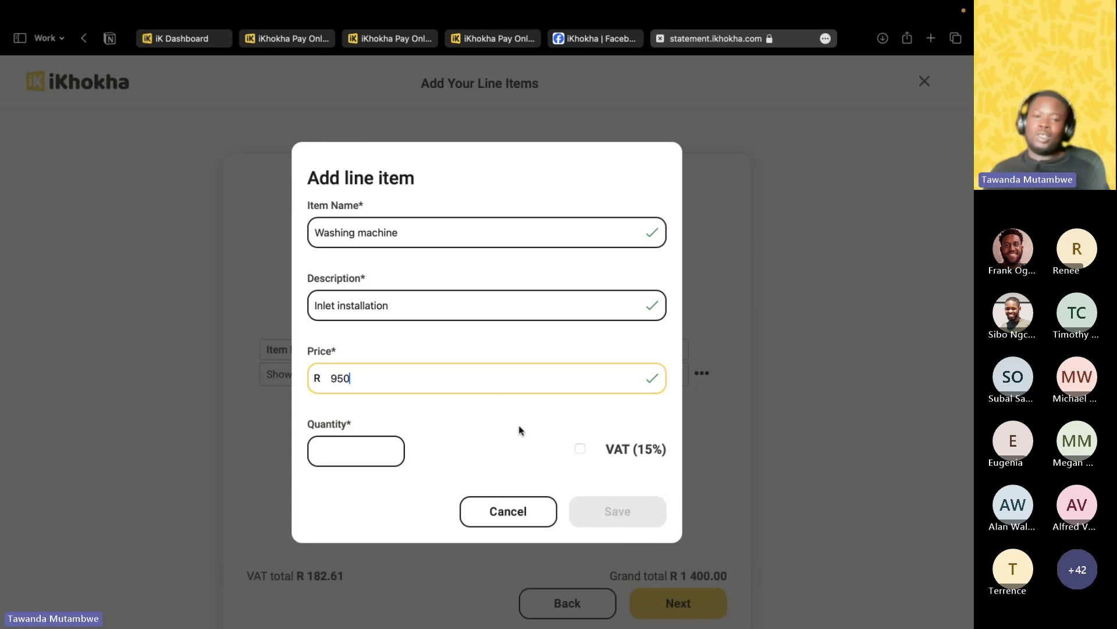
{"action": "left_click", "coordinate": [364, 452]}
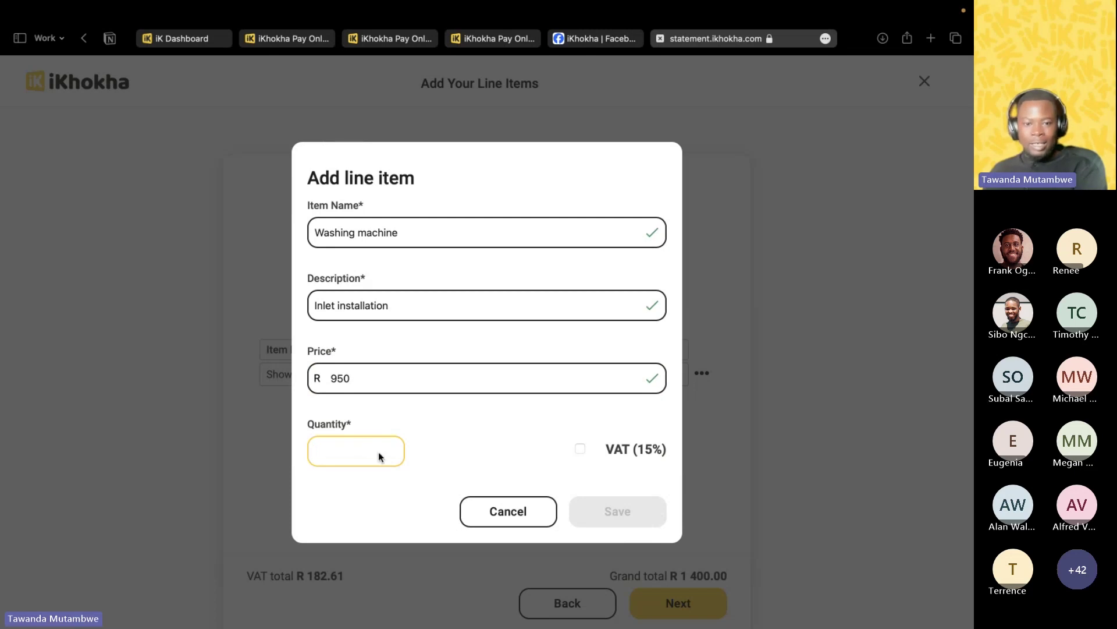
{"action": "type", "text": "1"}
{"action": "left_click", "coordinate": [582, 449]}
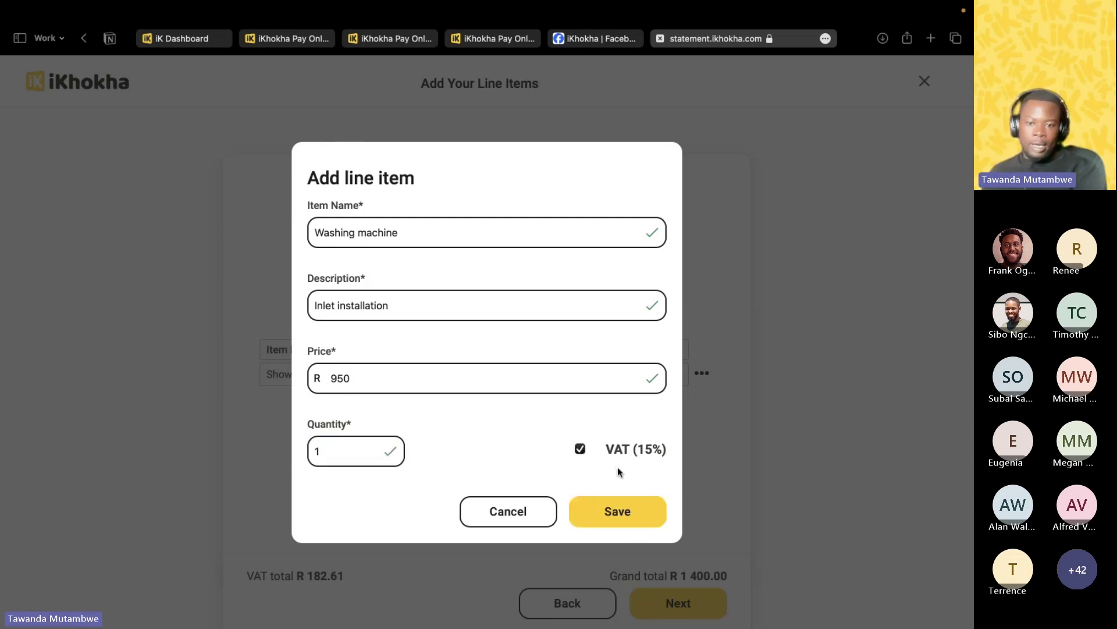
{"action": "left_click", "coordinate": [635, 520]}
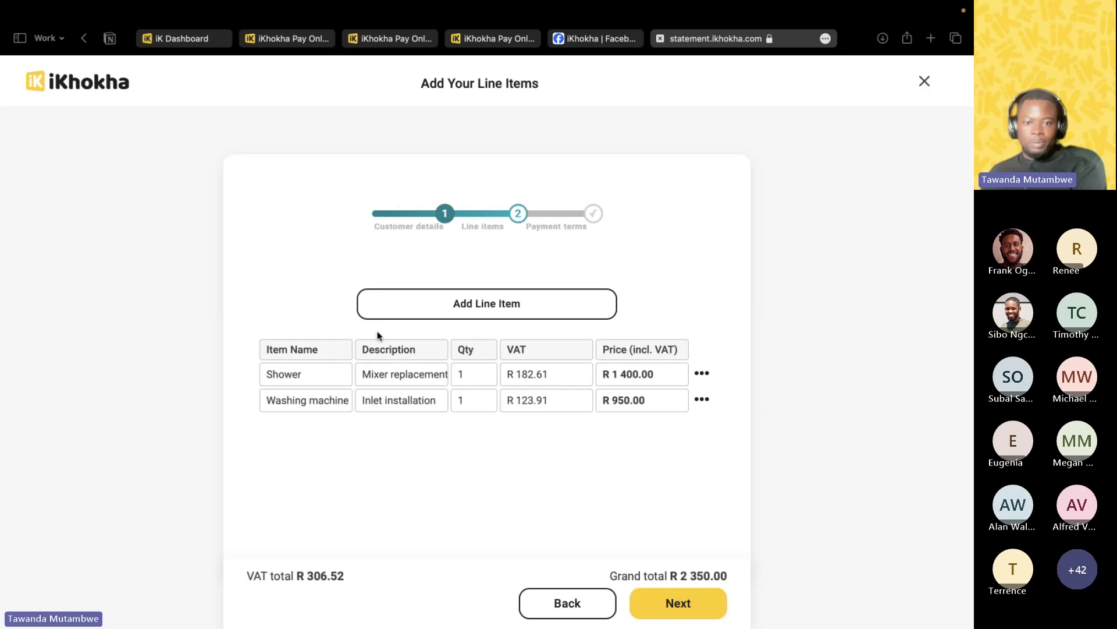
Add a Basin line item described 'Repaired basin leak', price 480, quantity 1.
{"action": "left_click", "coordinate": [466, 304]}
{"action": "left_click", "coordinate": [359, 236]}
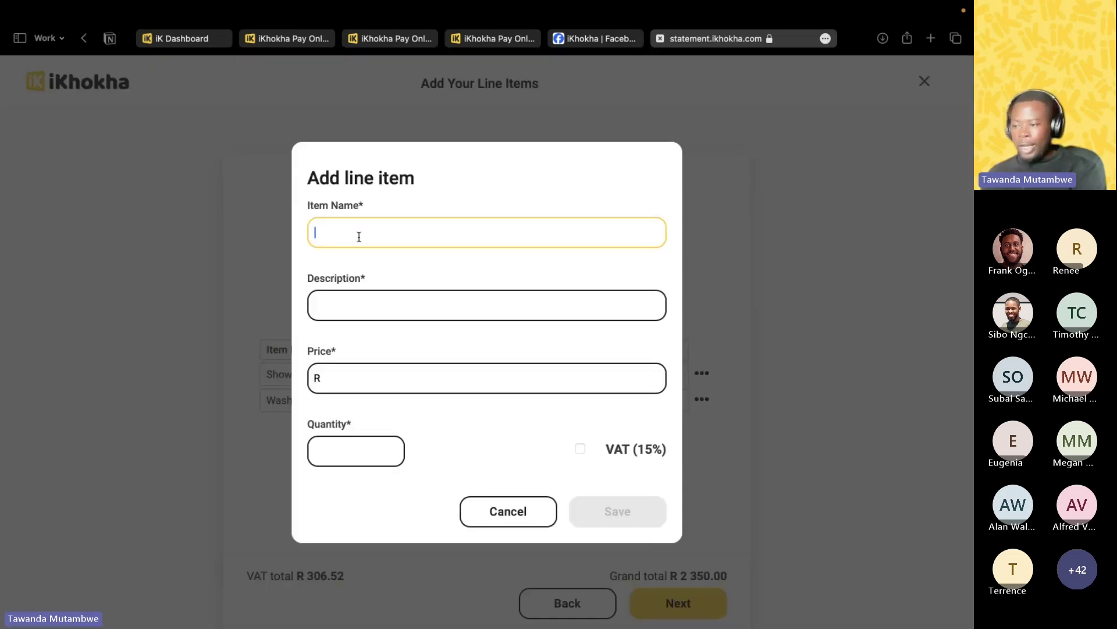
{"action": "type", "text": "Basin"}
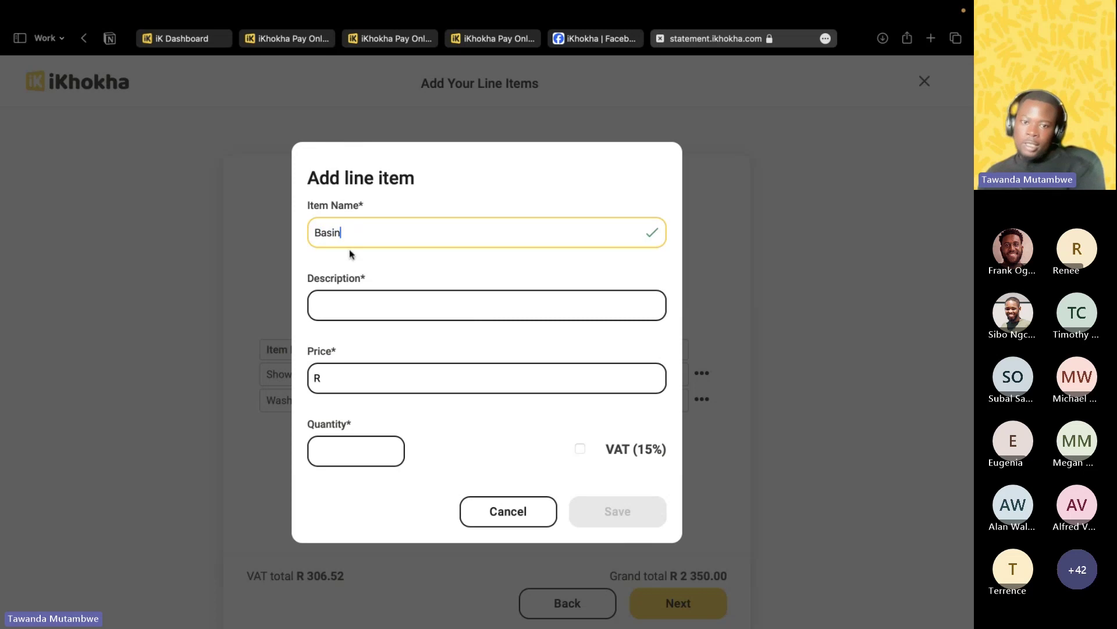
{"action": "left_click", "coordinate": [346, 309]}
{"action": "type", "text": "Repaired basin leak"}
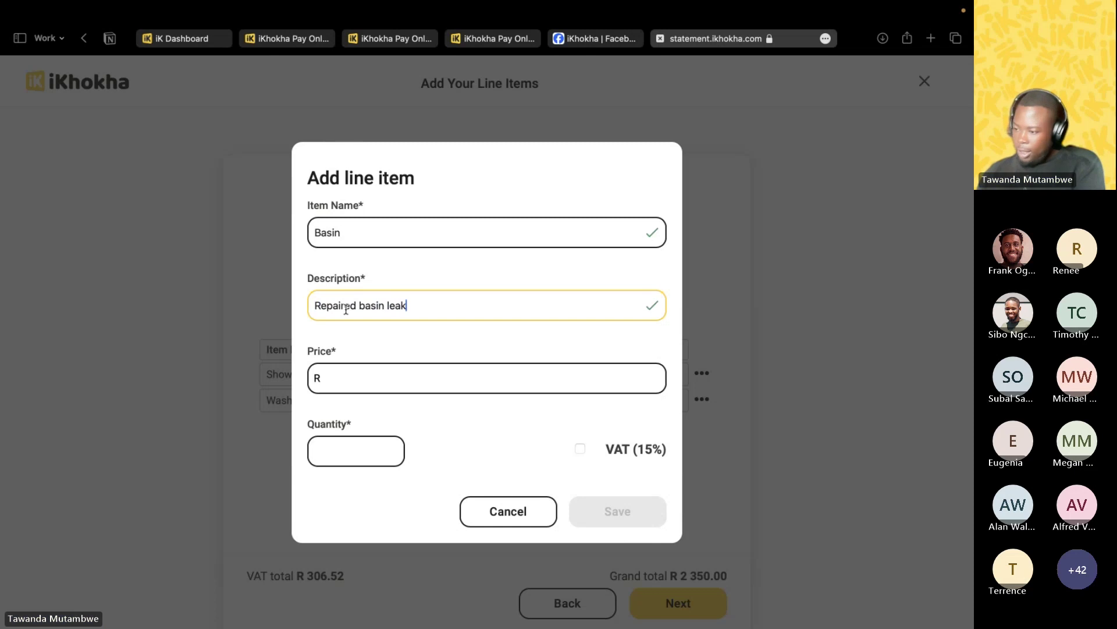
{"action": "left_click", "coordinate": [363, 382]}
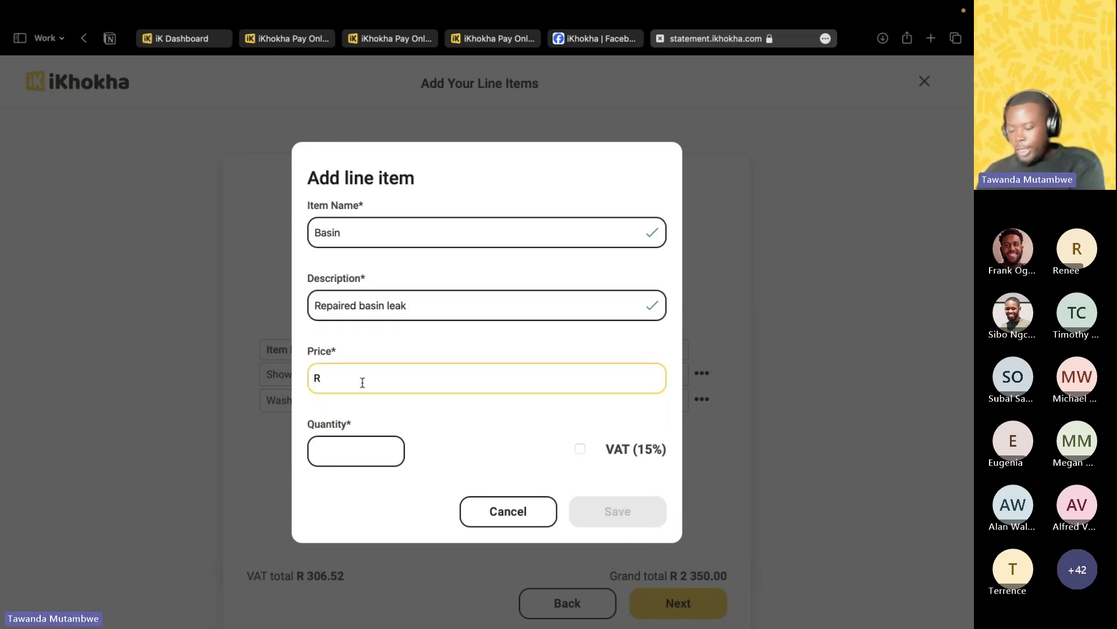
{"action": "type", "text": "480"}
{"action": "left_click", "coordinate": [342, 451]}
{"action": "type", "text": "1"}
Apply 15% VAT to the Basin item, save it, and continue to payment terms.
{"action": "left_click", "coordinate": [570, 453]}
{"action": "left_click", "coordinate": [579, 450]}
{"action": "left_click", "coordinate": [617, 509]}
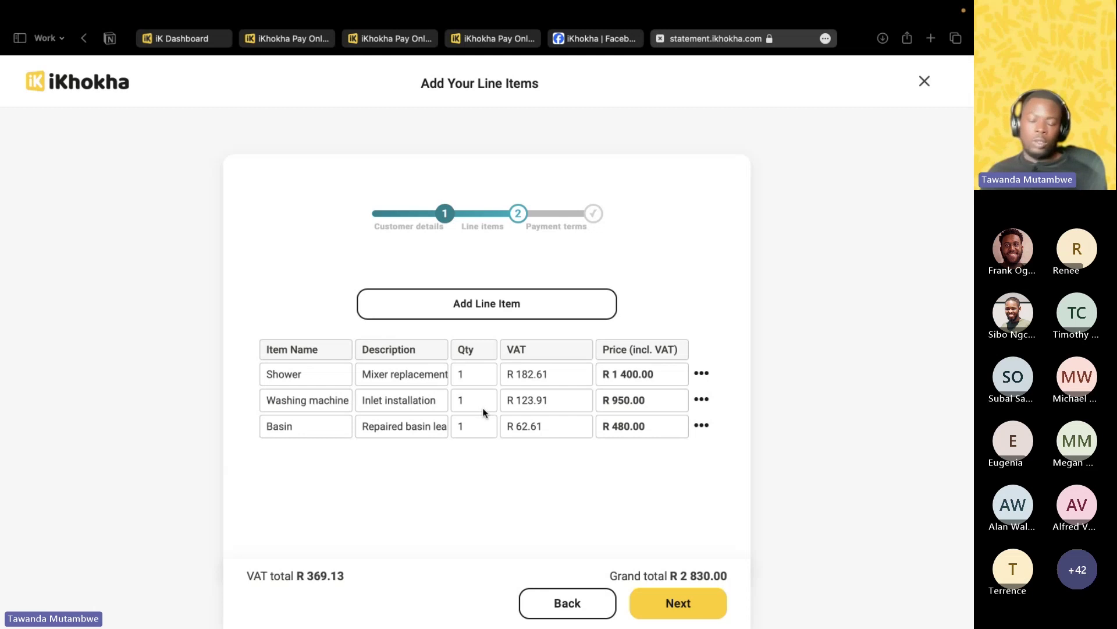
{"action": "scroll", "coordinate": [501, 429], "scroll_direction": "down", "scroll_amount": 1}
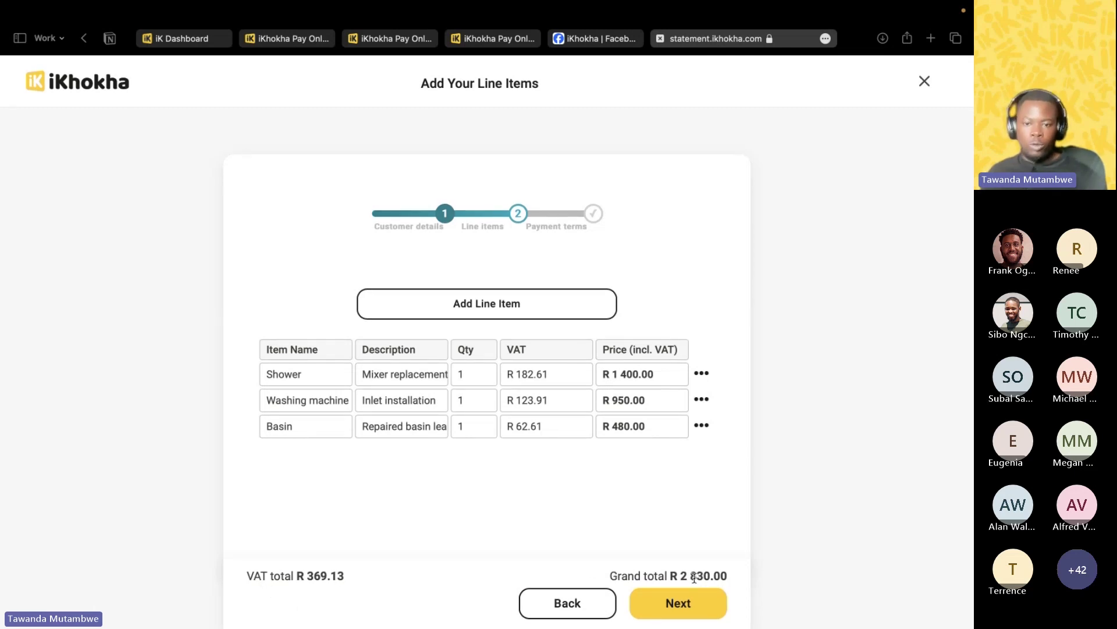
{"action": "left_click", "coordinate": [679, 603]}
Set the invoice due date to 2 November 2023.
{"action": "scroll", "coordinate": [527, 457], "scroll_direction": "down", "scroll_amount": 2}
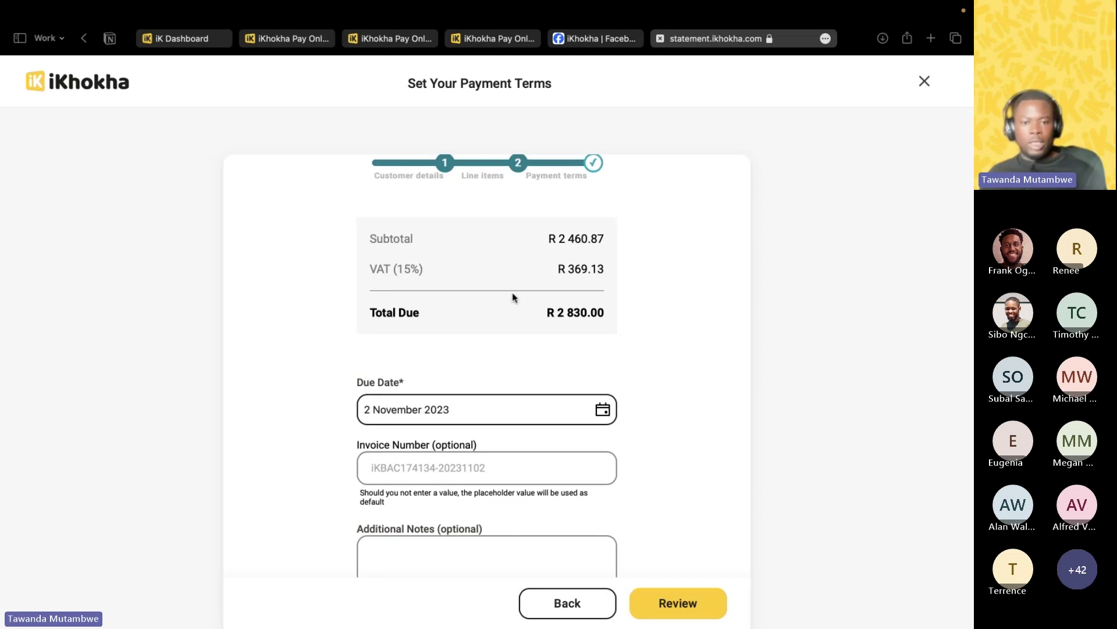
{"action": "scroll", "coordinate": [524, 320], "scroll_direction": "down", "scroll_amount": 3}
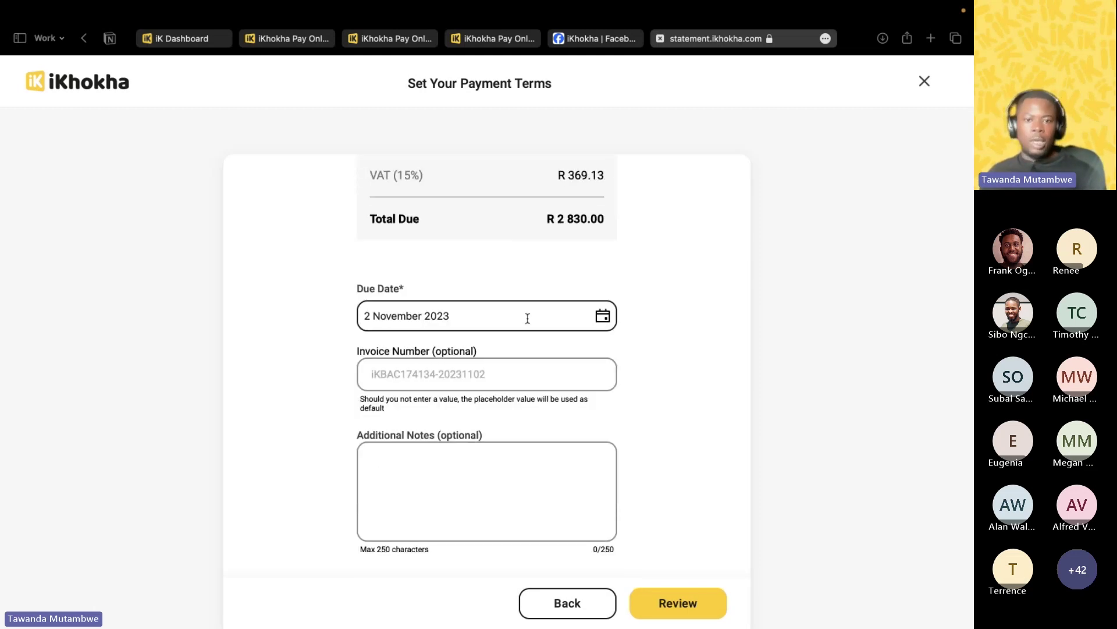
{"action": "left_click", "coordinate": [603, 316]}
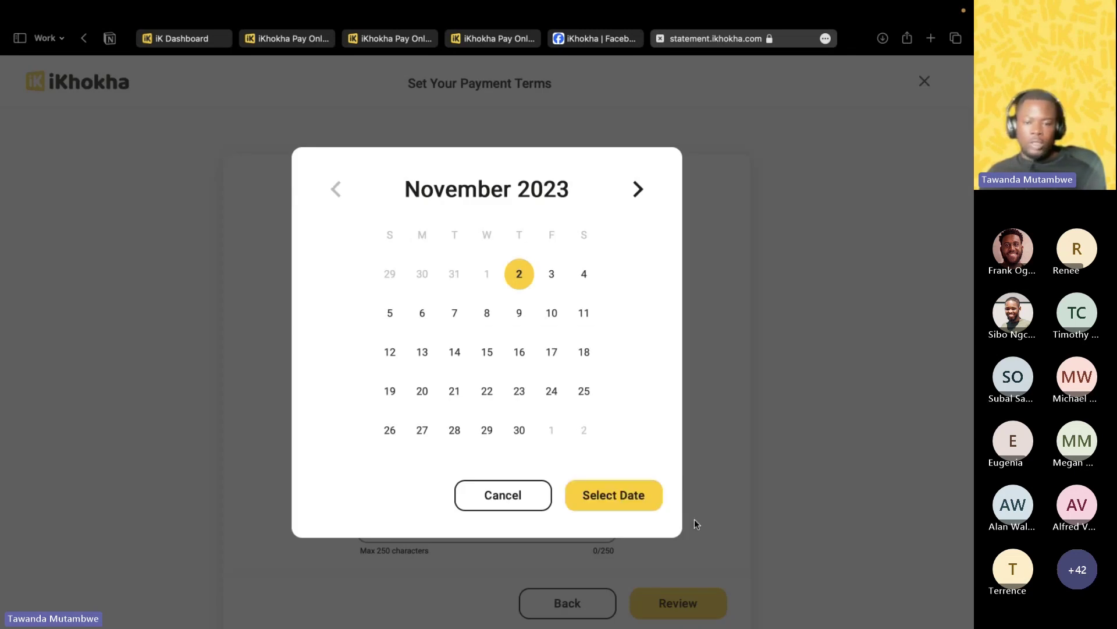
{"action": "left_click", "coordinate": [628, 497]}
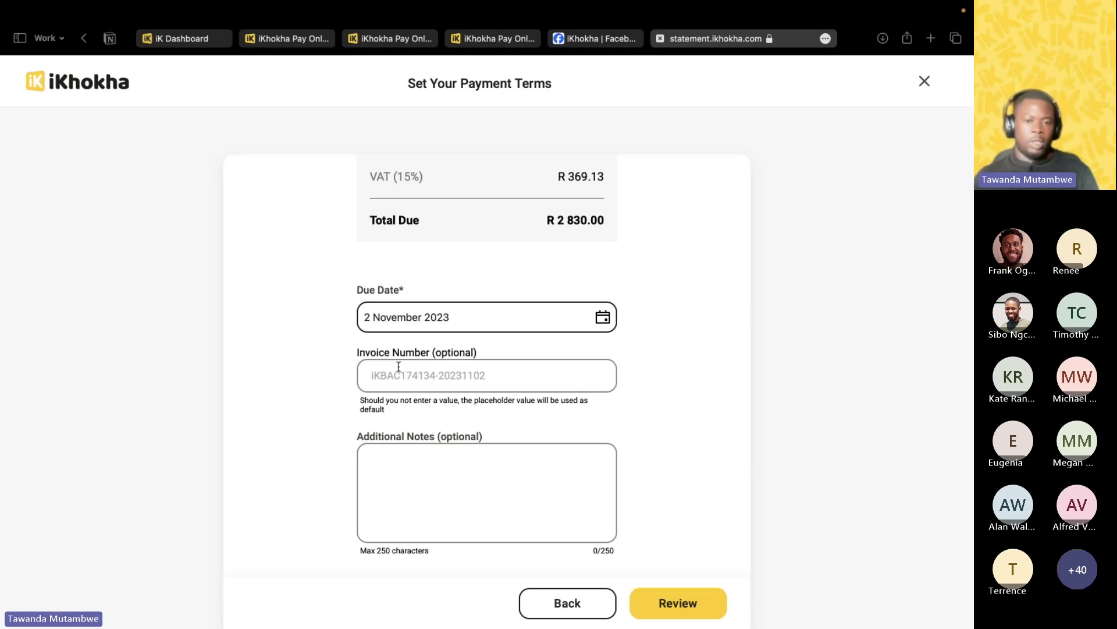
{"action": "left_click", "coordinate": [379, 375]}
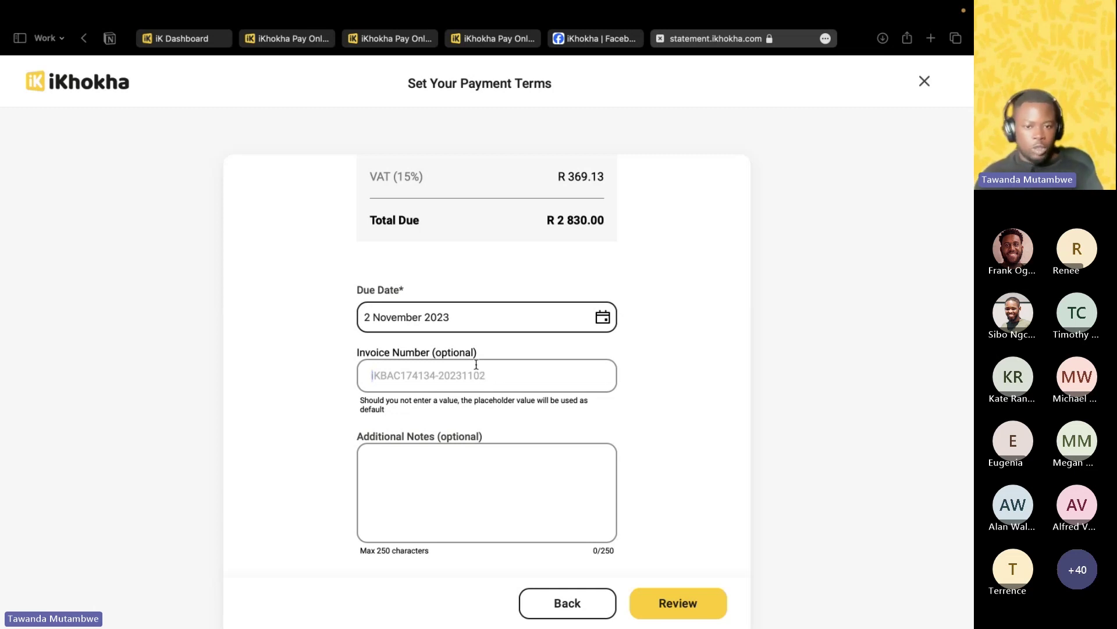
{"action": "scroll", "coordinate": [494, 384], "scroll_direction": "up", "scroll_amount": 1}
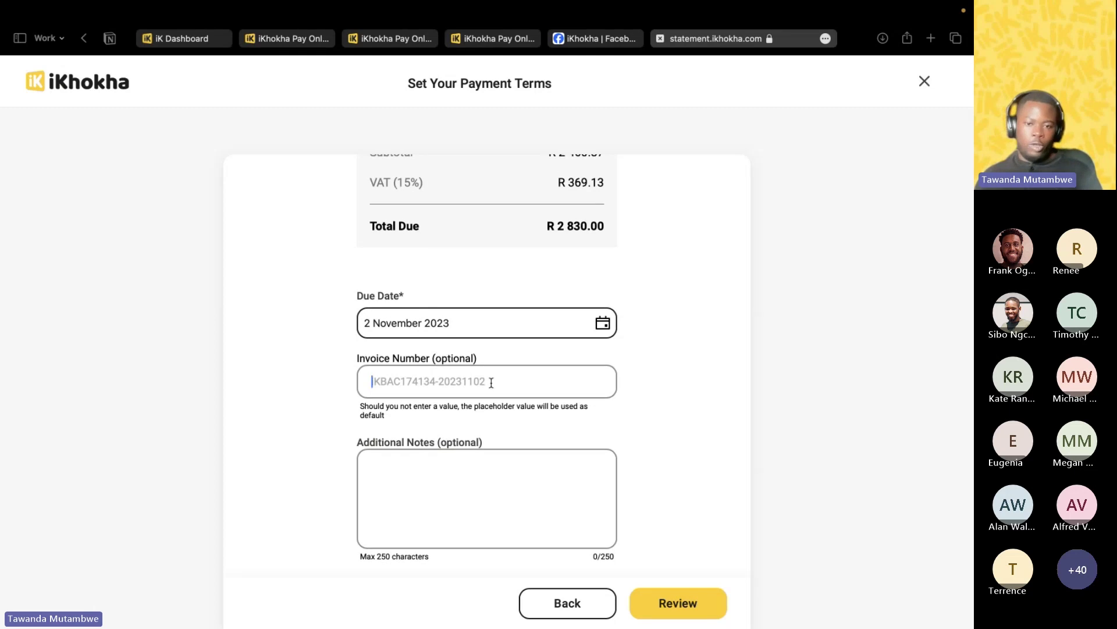
{"action": "scroll", "coordinate": [489, 382], "scroll_direction": "down", "scroll_amount": 1}
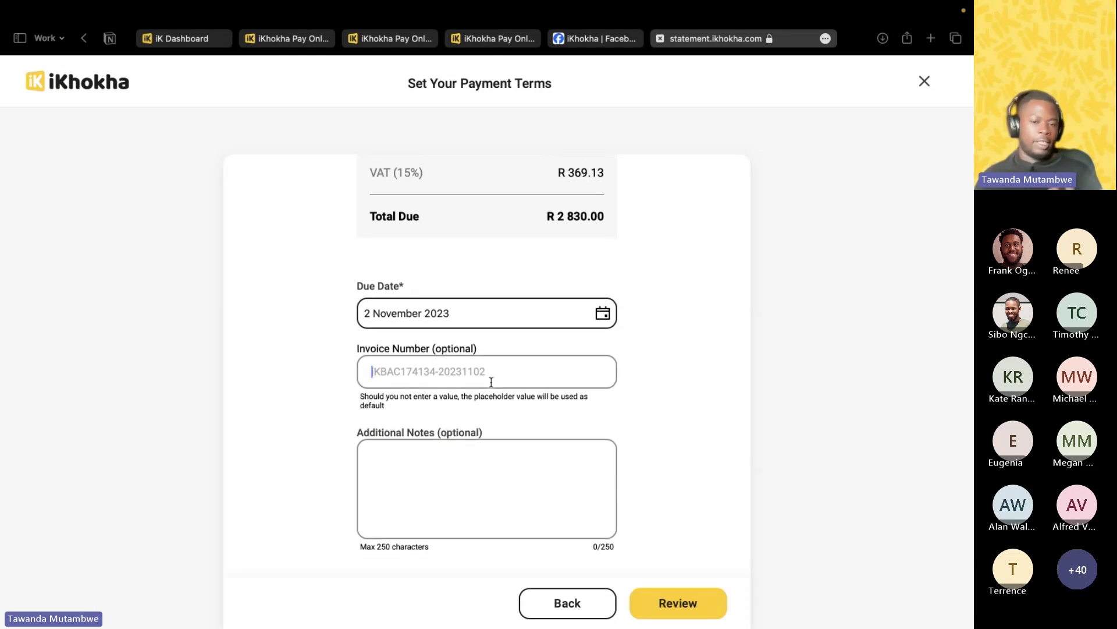
{"action": "scroll", "coordinate": [409, 479], "scroll_direction": "up", "scroll_amount": 1}
Add the note 'Thank you for your business' in Additional Notes.
{"action": "left_click", "coordinate": [411, 466]}
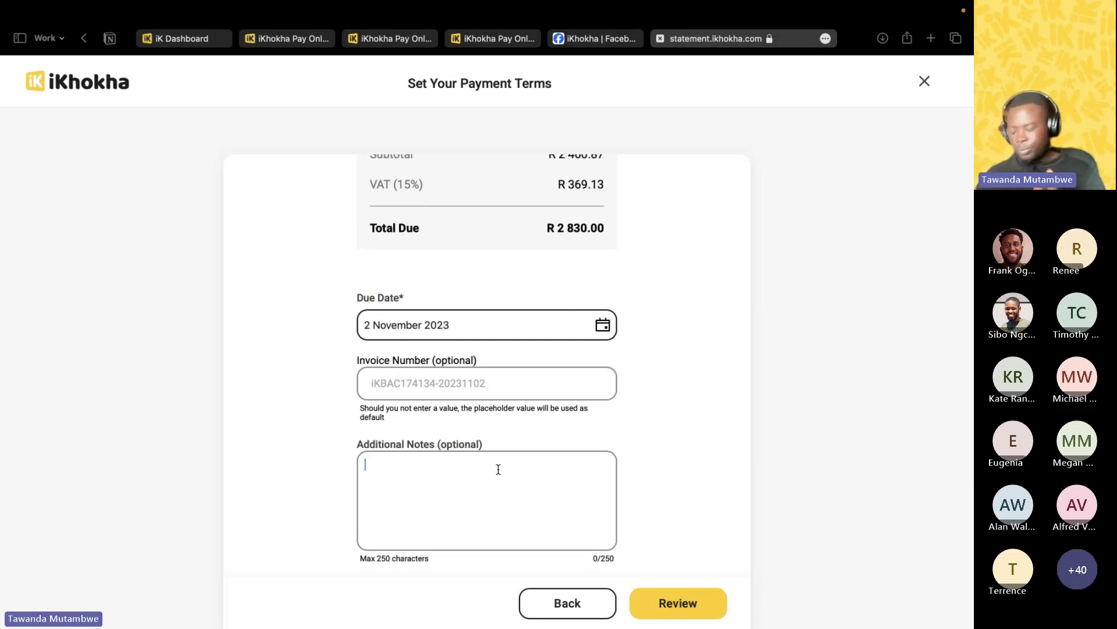
{"action": "type", "text": "Thank you for your busie"}
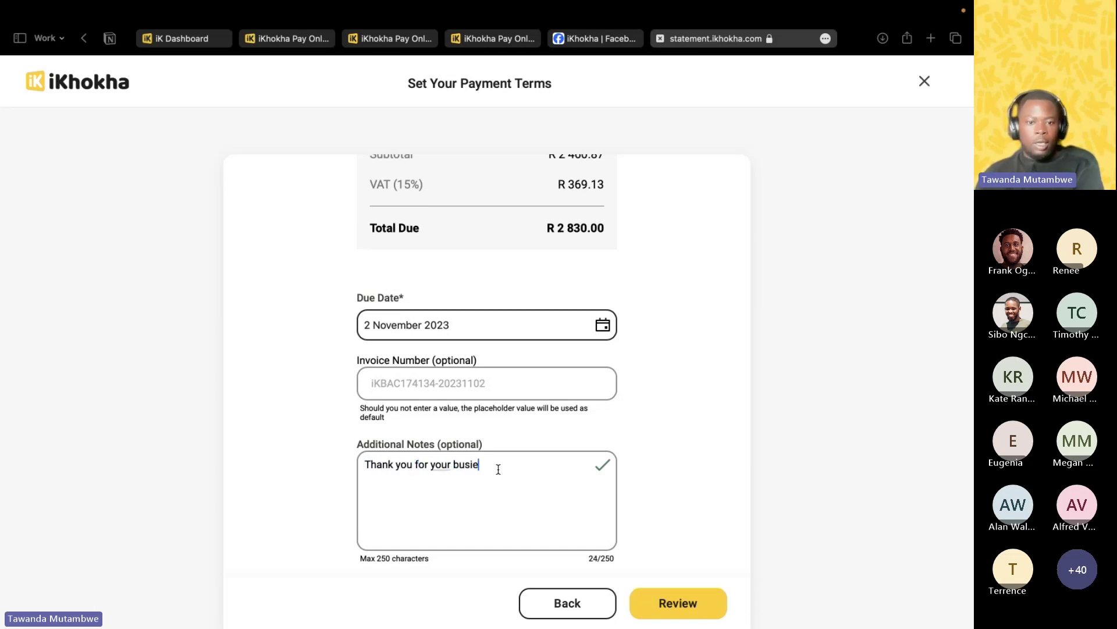
{"action": "key", "text": "BackSpace"}
{"action": "type", "text": "ness"}
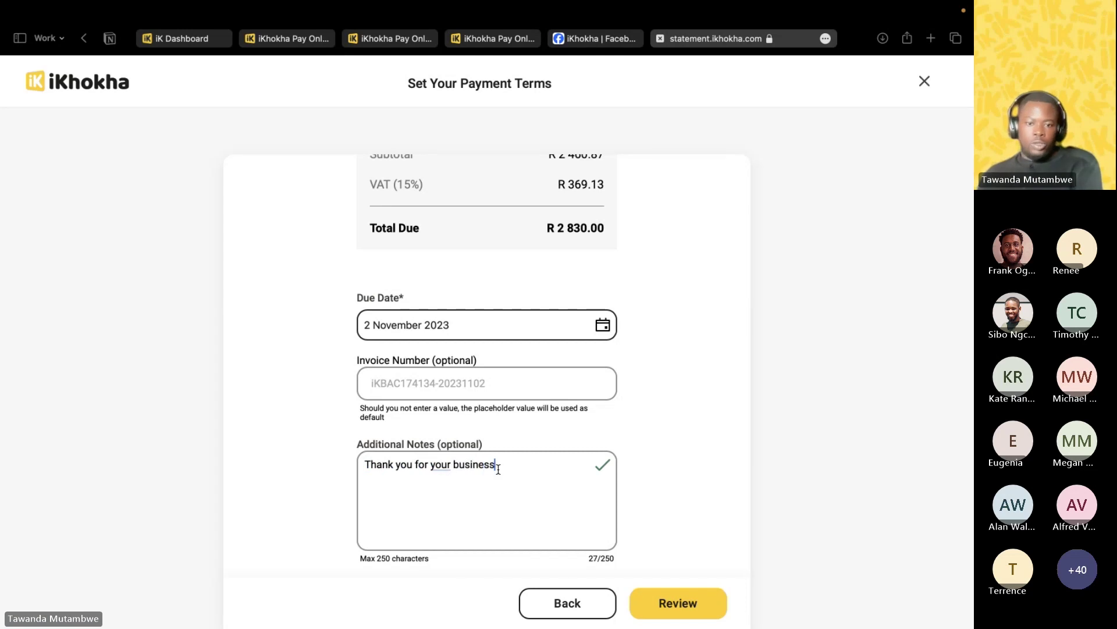
{"action": "scroll", "coordinate": [510, 517], "scroll_direction": "down", "scroll_amount": 1}
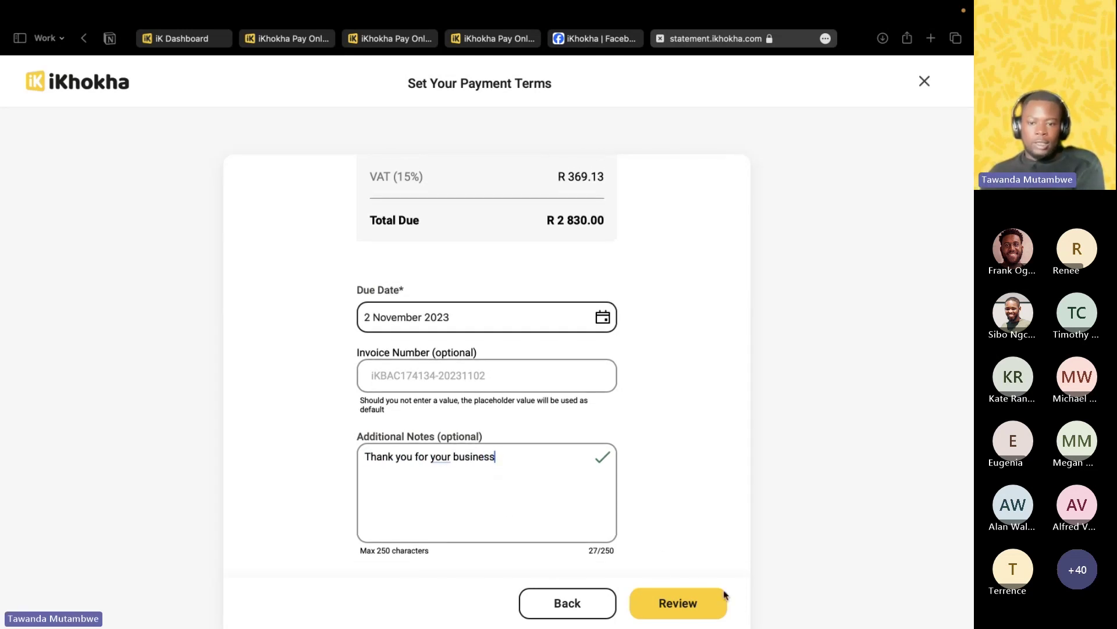
Check the Review page's three line items, R 2 830.00 total, payment terms and customer details.
{"action": "left_click", "coordinate": [681, 604]}
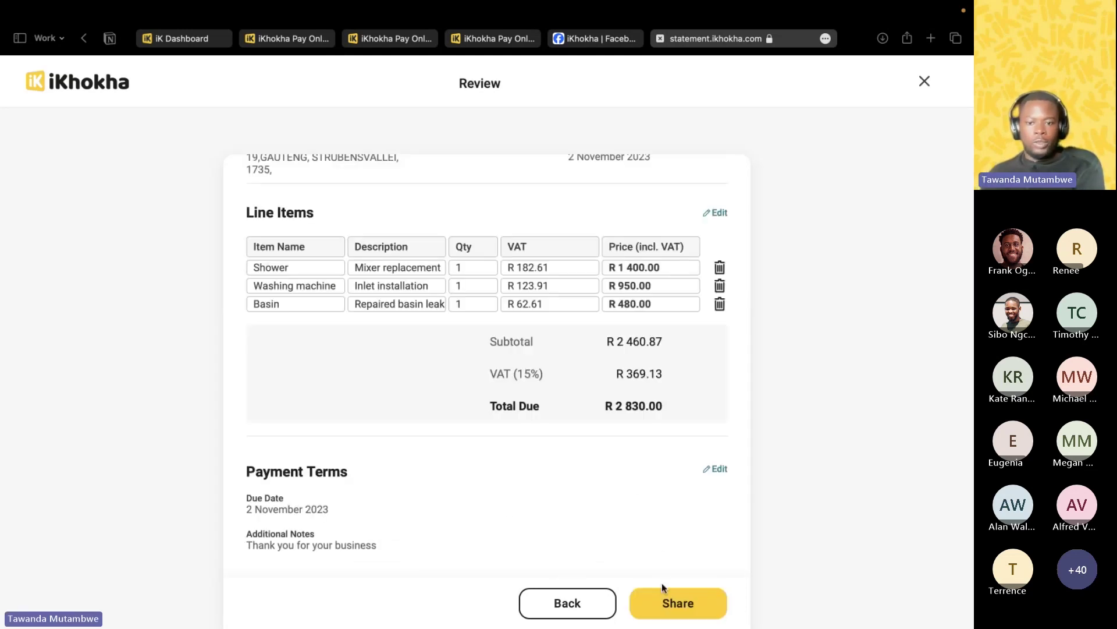
{"action": "scroll", "coordinate": [623, 443], "scroll_direction": "down", "scroll_amount": 4}
{"action": "scroll", "coordinate": [619, 391], "scroll_direction": "up", "scroll_amount": 5}
{"action": "scroll", "coordinate": [618, 390], "scroll_direction": "up", "scroll_amount": 2}
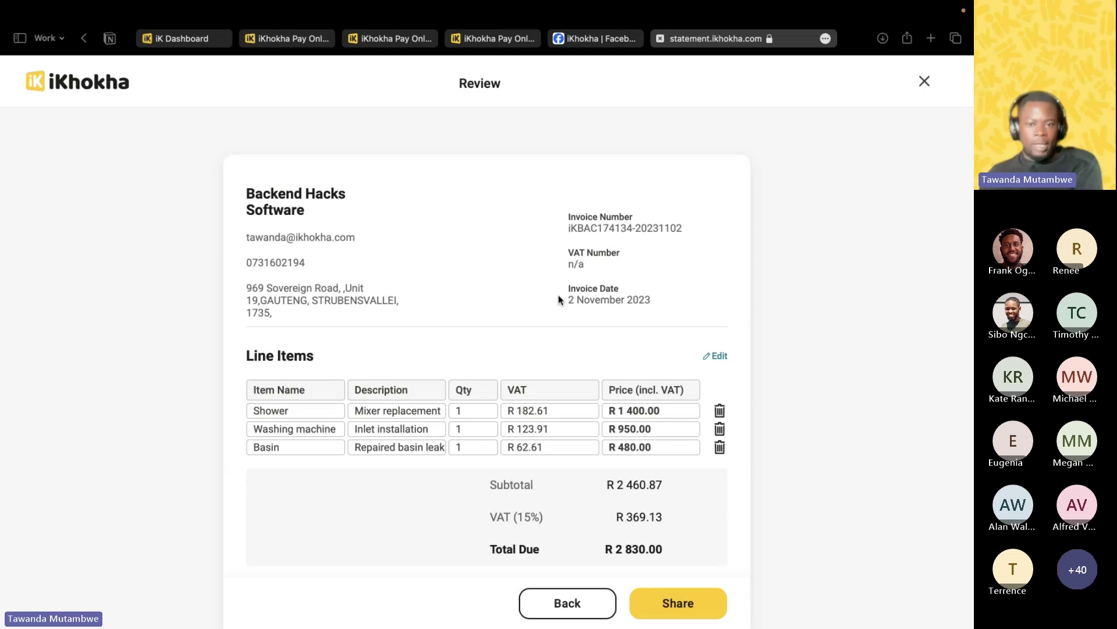
{"action": "scroll", "coordinate": [531, 314], "scroll_direction": "down", "scroll_amount": 3}
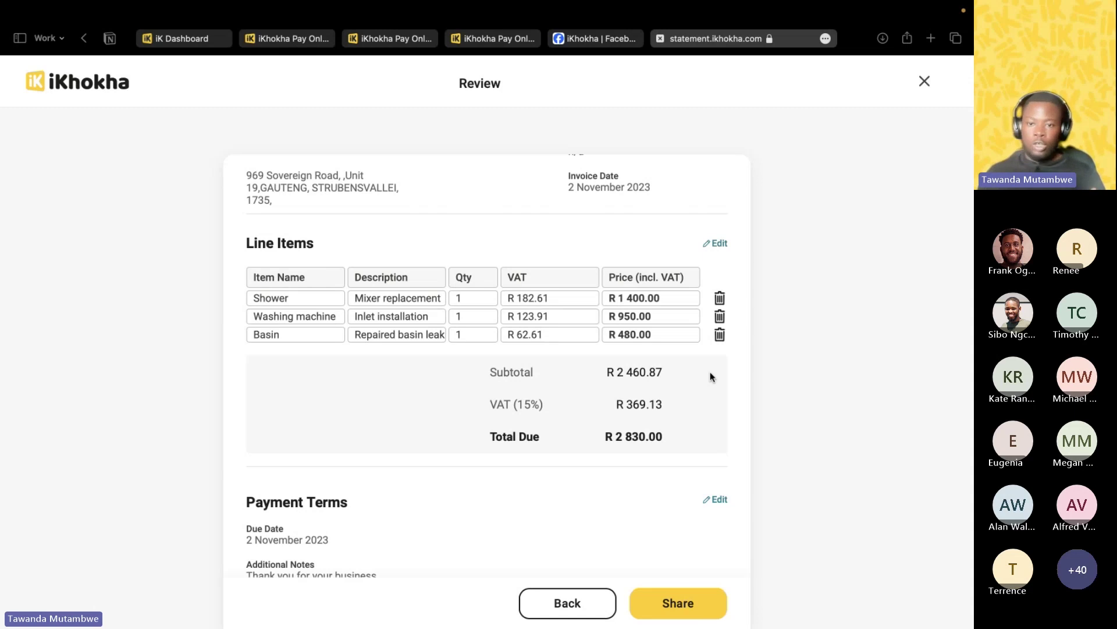
{"action": "scroll", "coordinate": [635, 408], "scroll_direction": "down", "scroll_amount": 2}
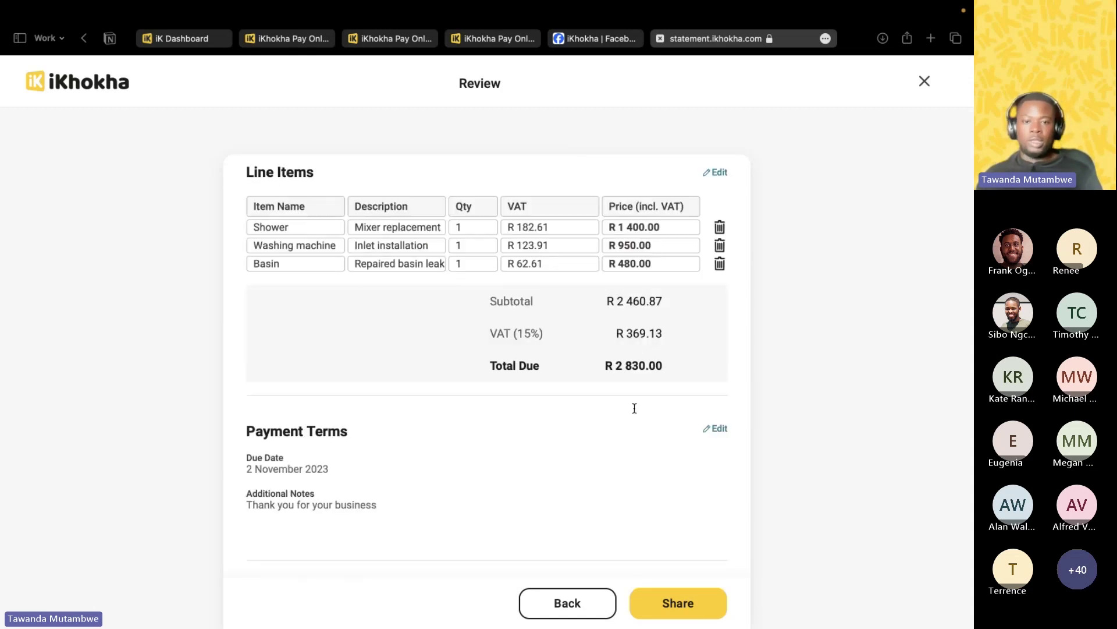
{"action": "scroll", "coordinate": [635, 408], "scroll_direction": "down", "scroll_amount": 2}
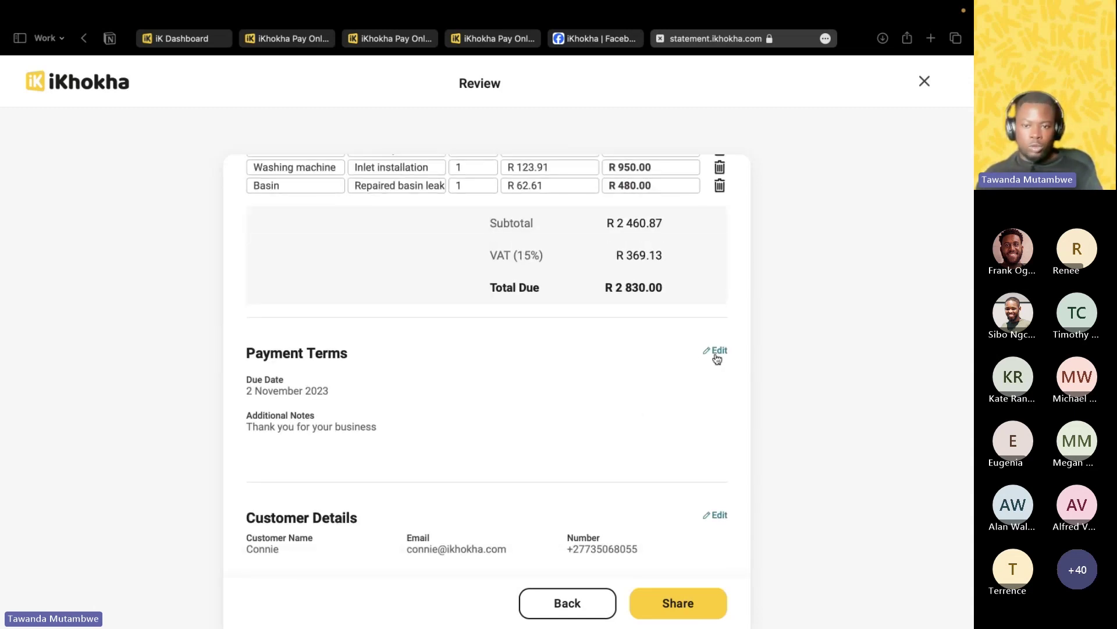
{"action": "scroll", "coordinate": [407, 390], "scroll_direction": "down", "scroll_amount": 1}
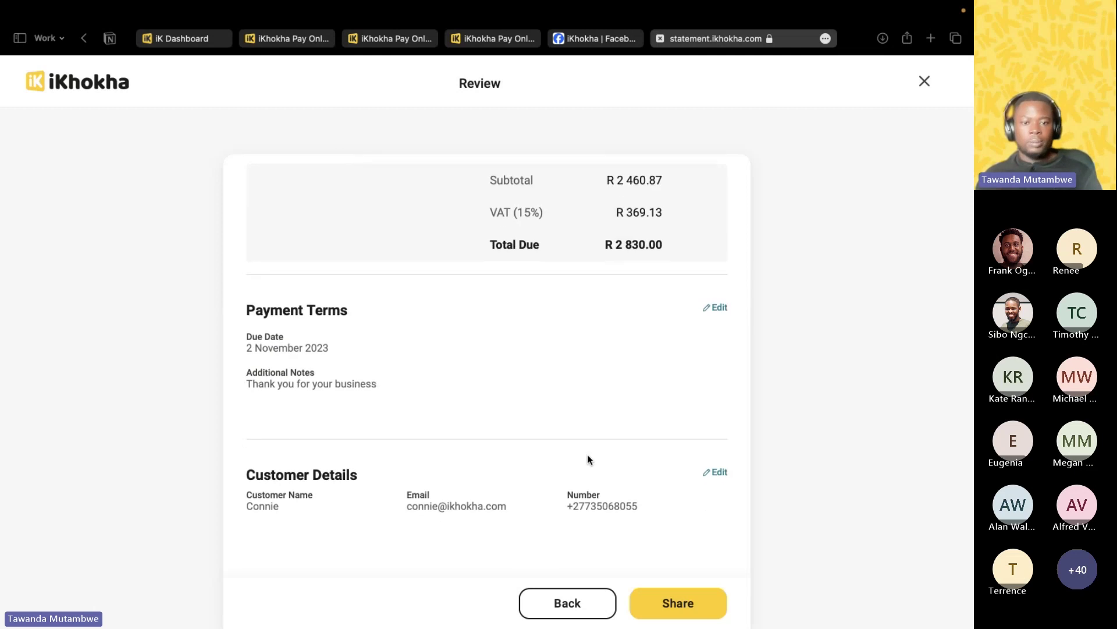
{"action": "scroll", "coordinate": [587, 459], "scroll_direction": "down", "scroll_amount": 1}
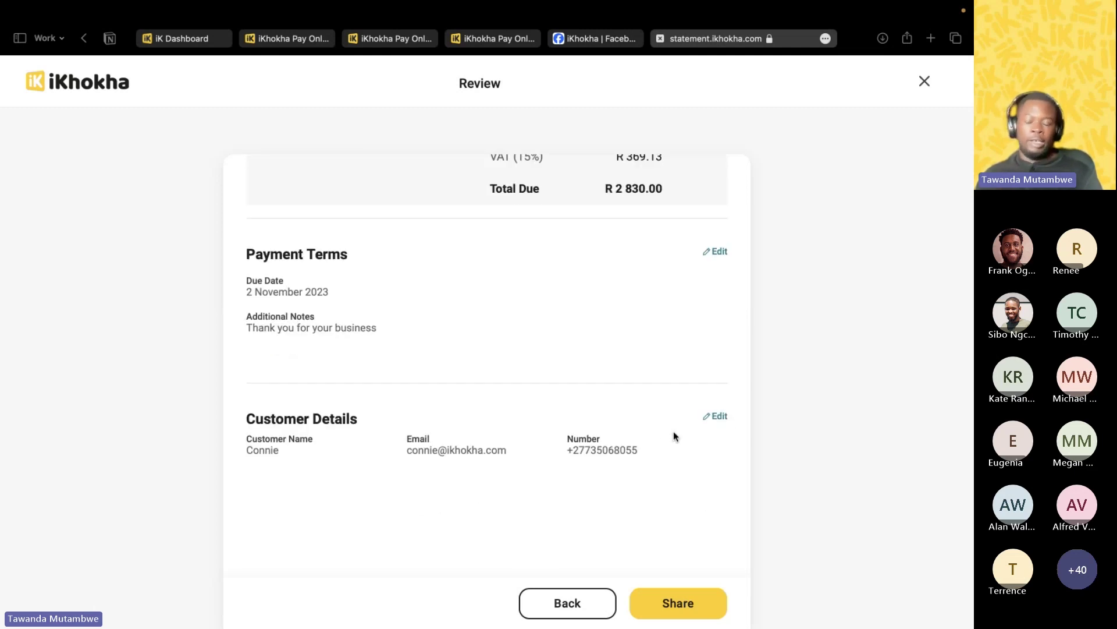
{"action": "scroll", "coordinate": [673, 431], "scroll_direction": "up", "scroll_amount": 6}
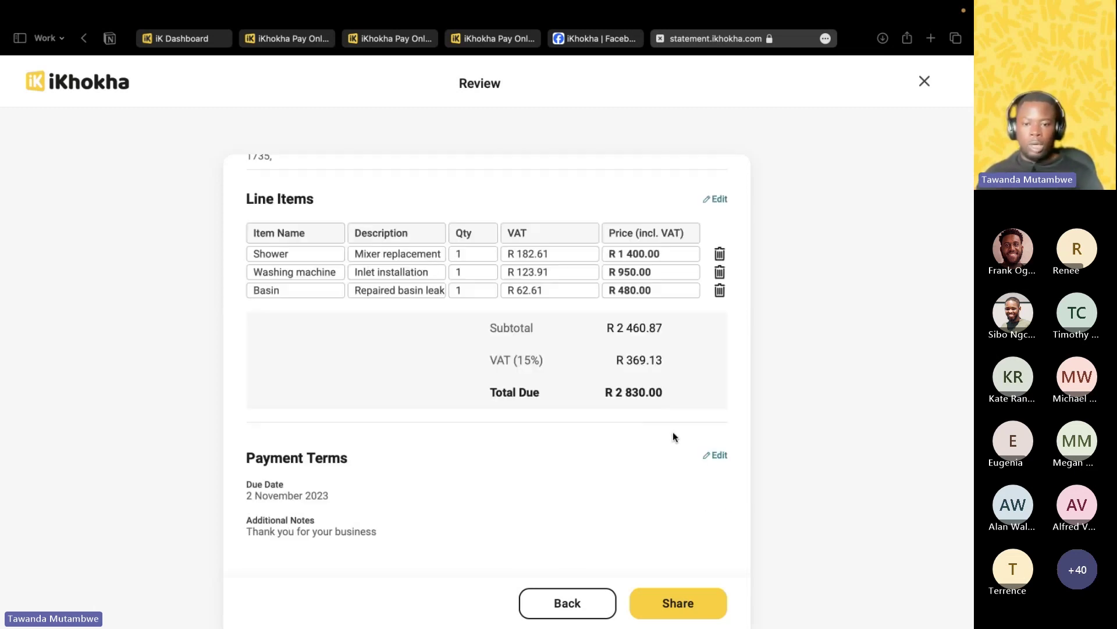
{"action": "scroll", "coordinate": [673, 431], "scroll_direction": "down", "scroll_amount": 1}
{"action": "scroll", "coordinate": [673, 432], "scroll_direction": "up", "scroll_amount": 2}
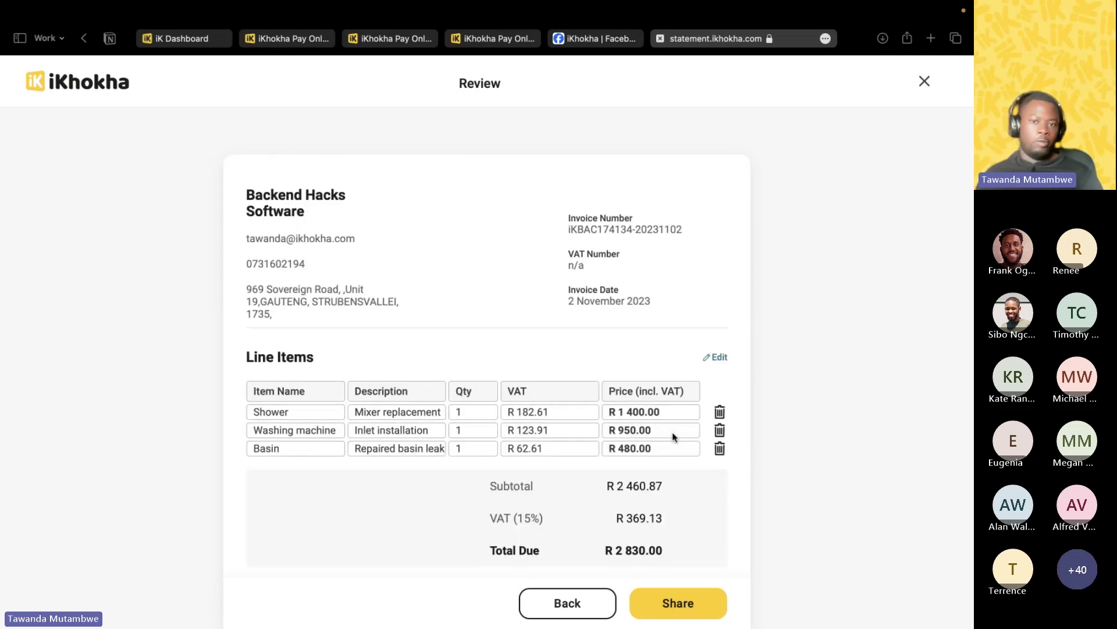
{"action": "scroll", "coordinate": [672, 437], "scroll_direction": "down", "scroll_amount": 6}
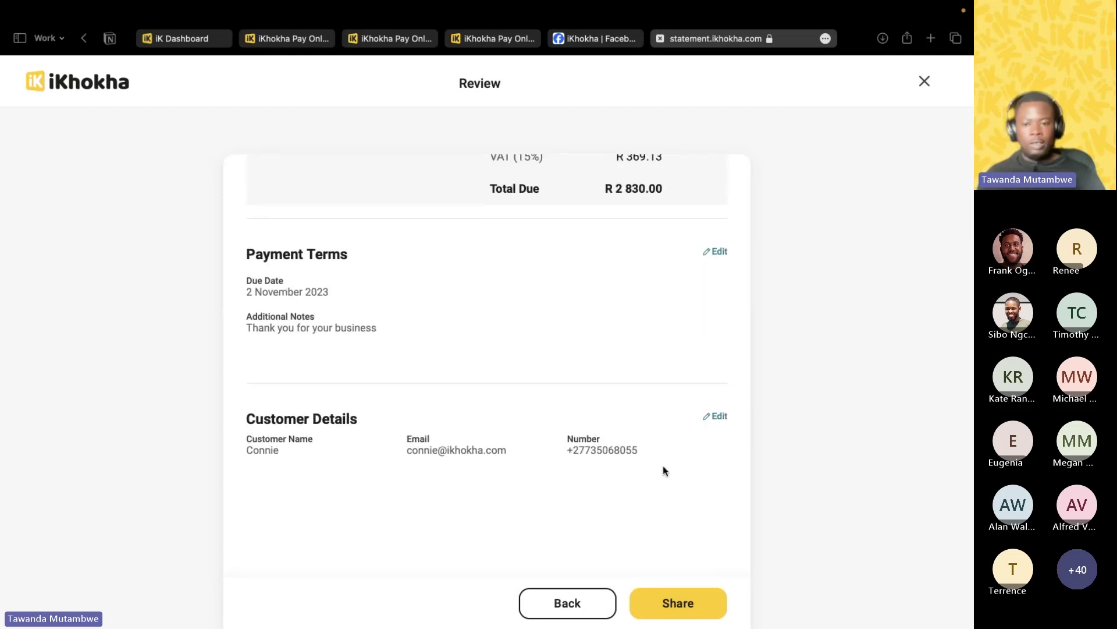
Share the R 2 830.00 invoice with the customer by email and close the success message.
{"action": "left_click", "coordinate": [687, 608]}
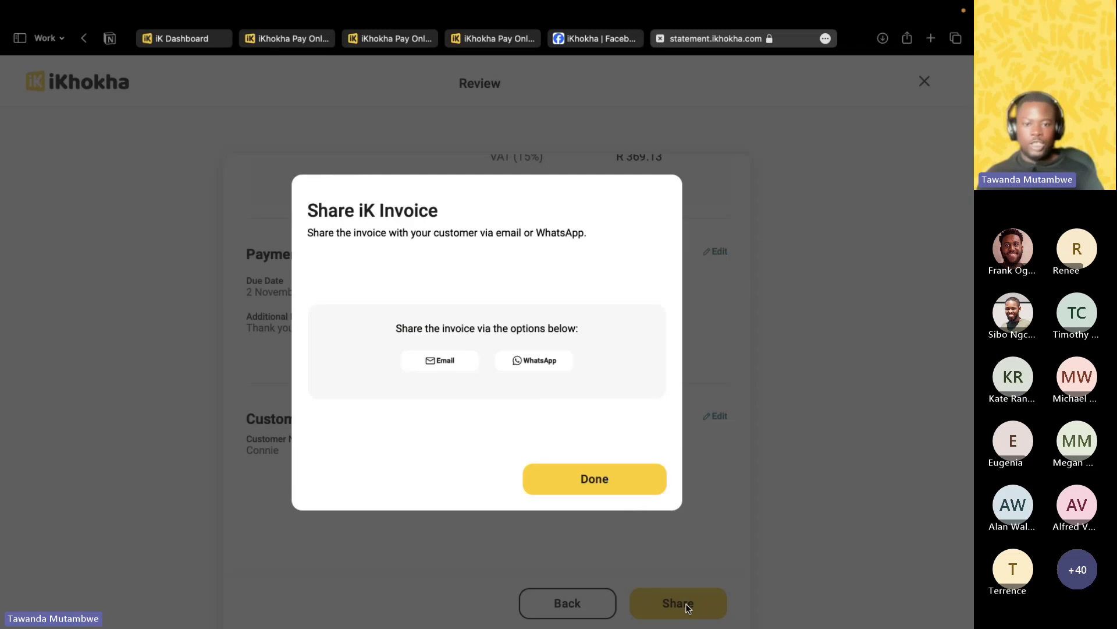
{"action": "left_click", "coordinate": [442, 363]}
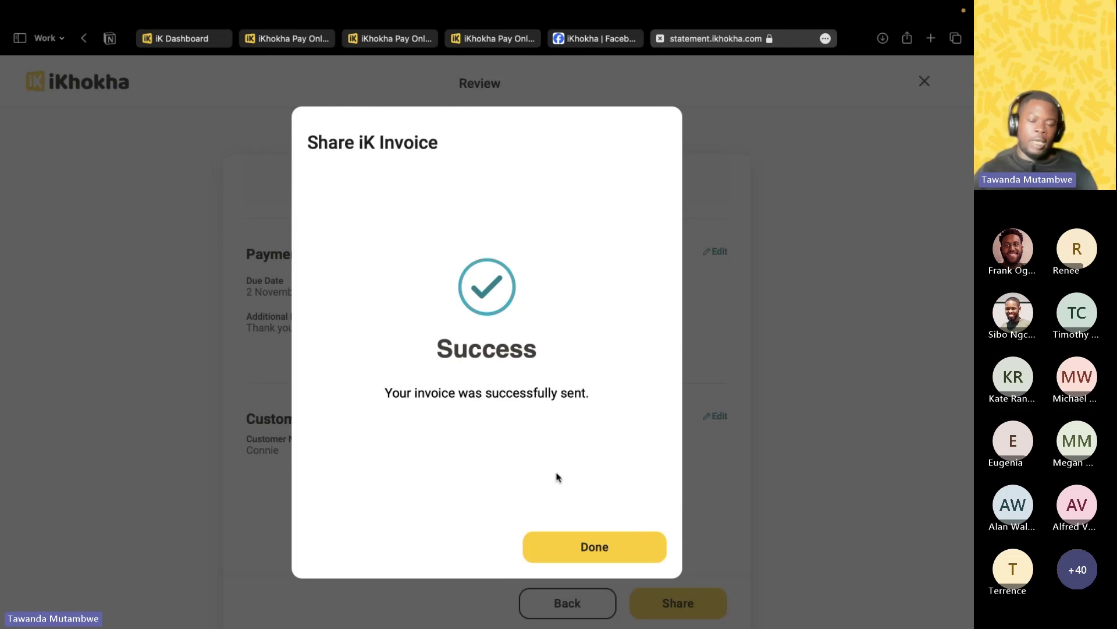
{"action": "left_click", "coordinate": [590, 550]}
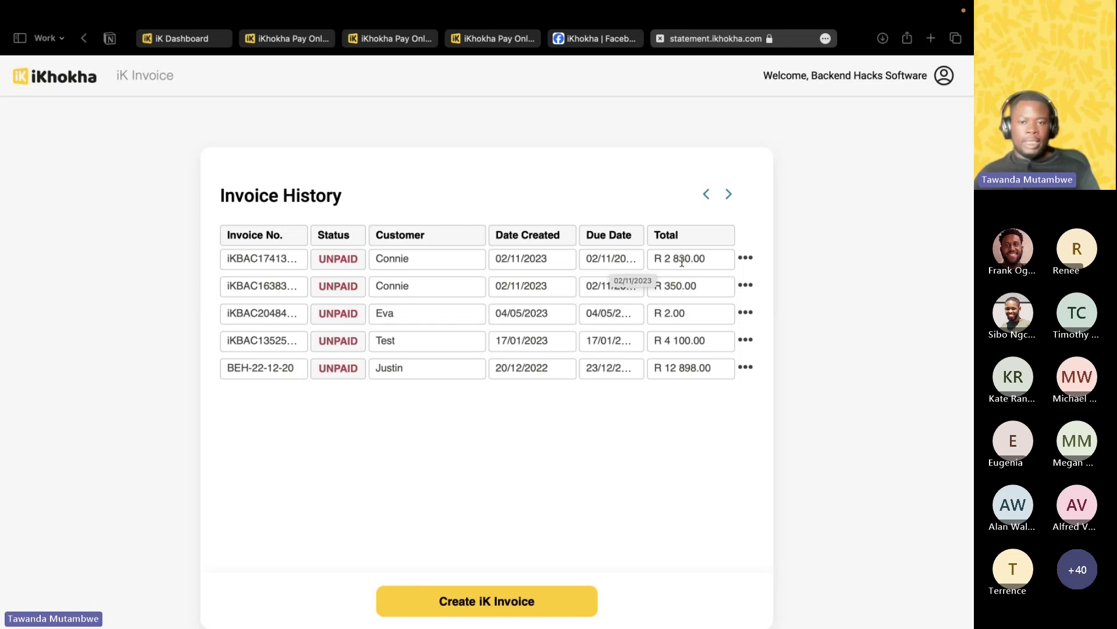
Share the newest invoice in the history again, this time via WhatsApp.
{"action": "left_click", "coordinate": [749, 260]}
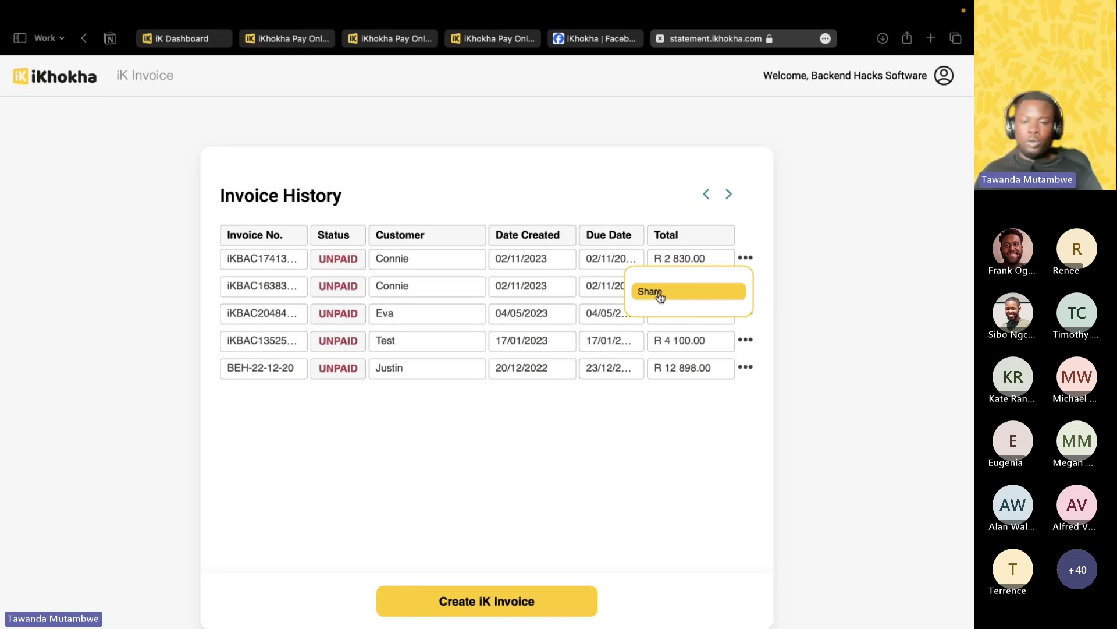
{"action": "left_click", "coordinate": [660, 295]}
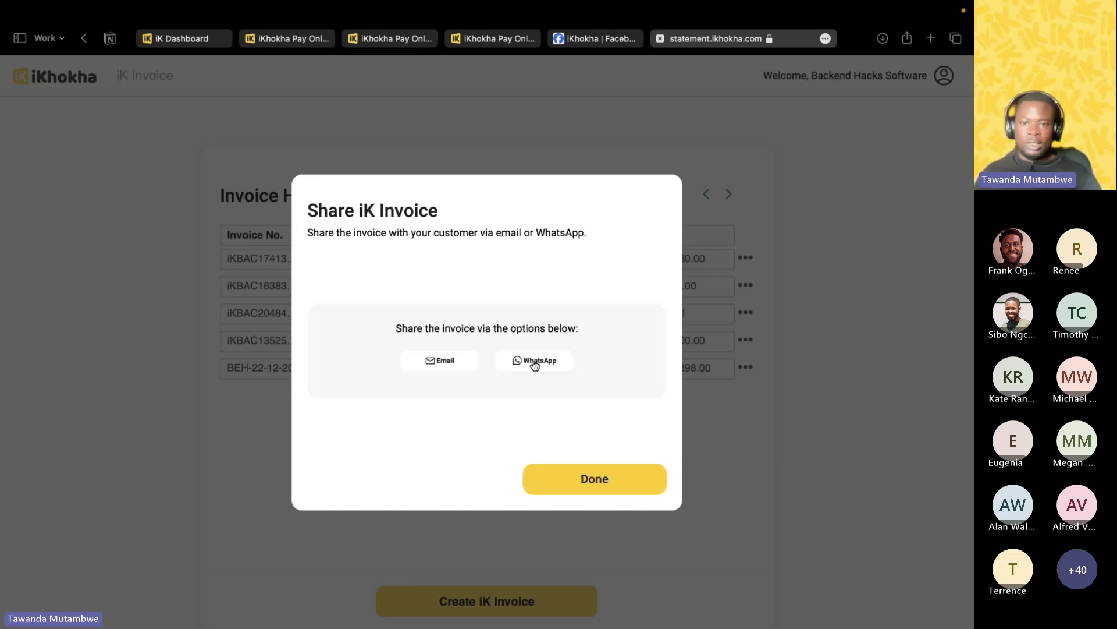
{"action": "left_click", "coordinate": [563, 362]}
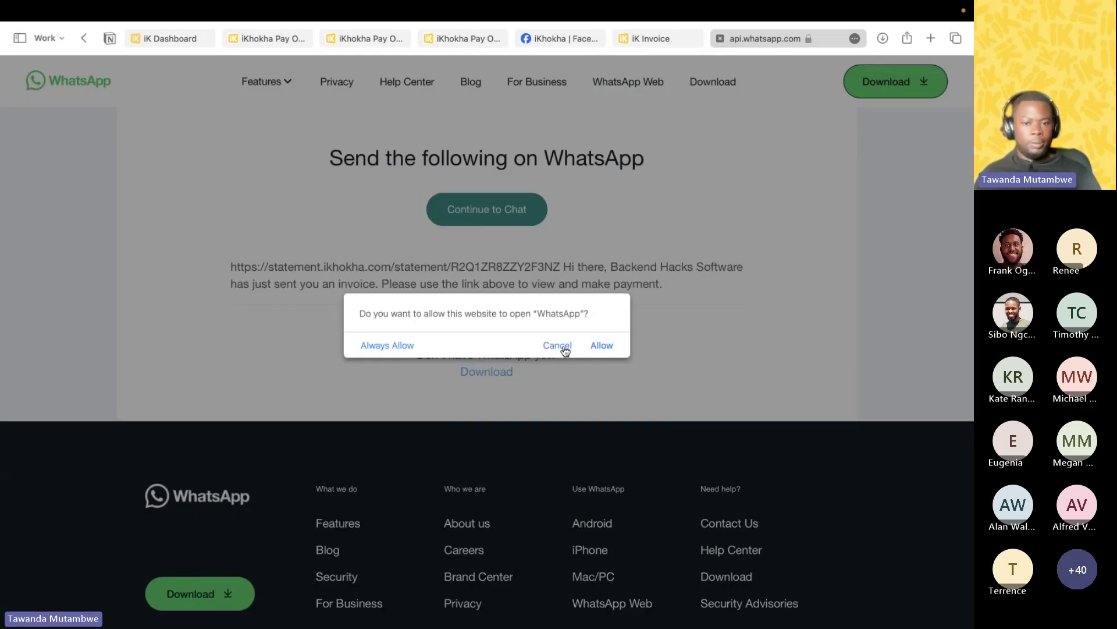
Copy the statement link from the WhatsApp share message and load it in a new browser tab.
{"action": "left_click", "coordinate": [562, 347]}
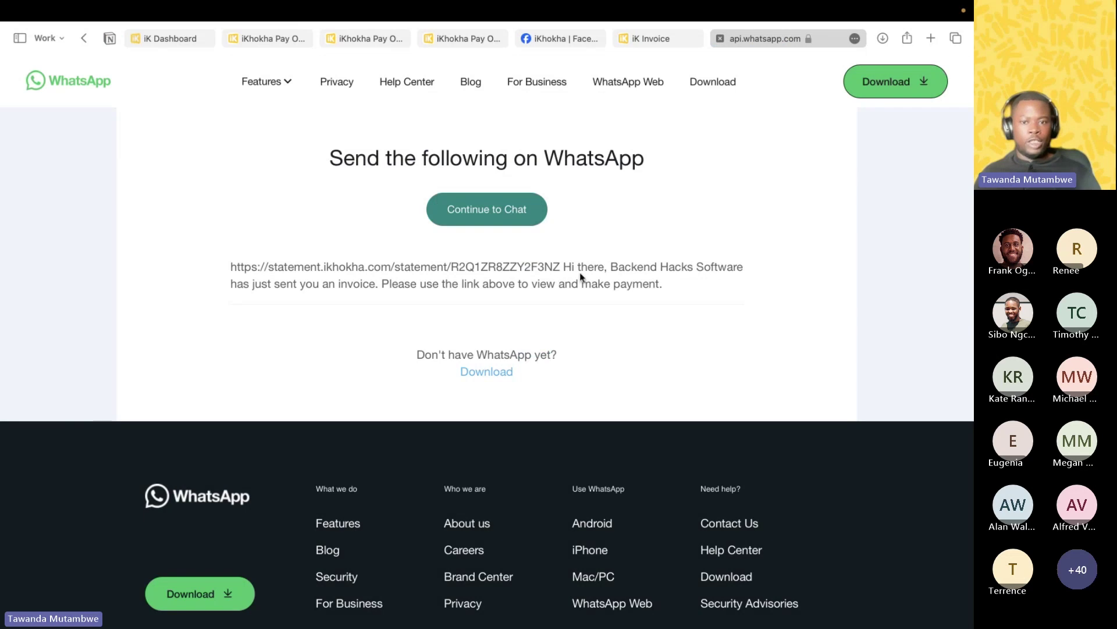
{"action": "left_click_drag", "start_coordinate": [560, 268], "coordinate": [230, 264]}
{"action": "key", "text": "cmd+c"}
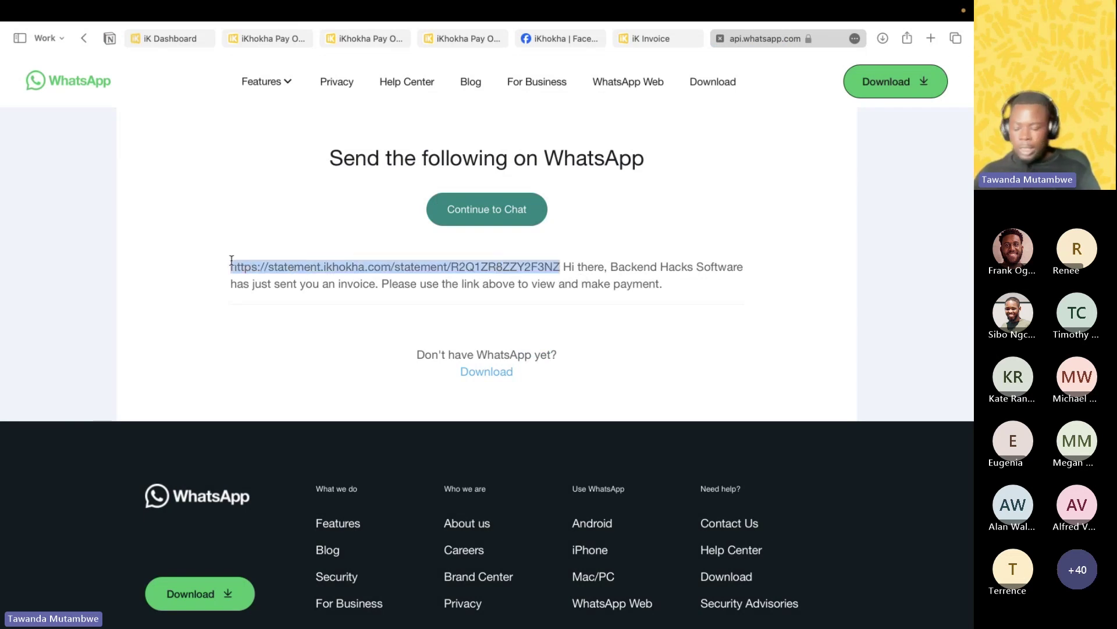
{"action": "left_click", "coordinate": [930, 39]}
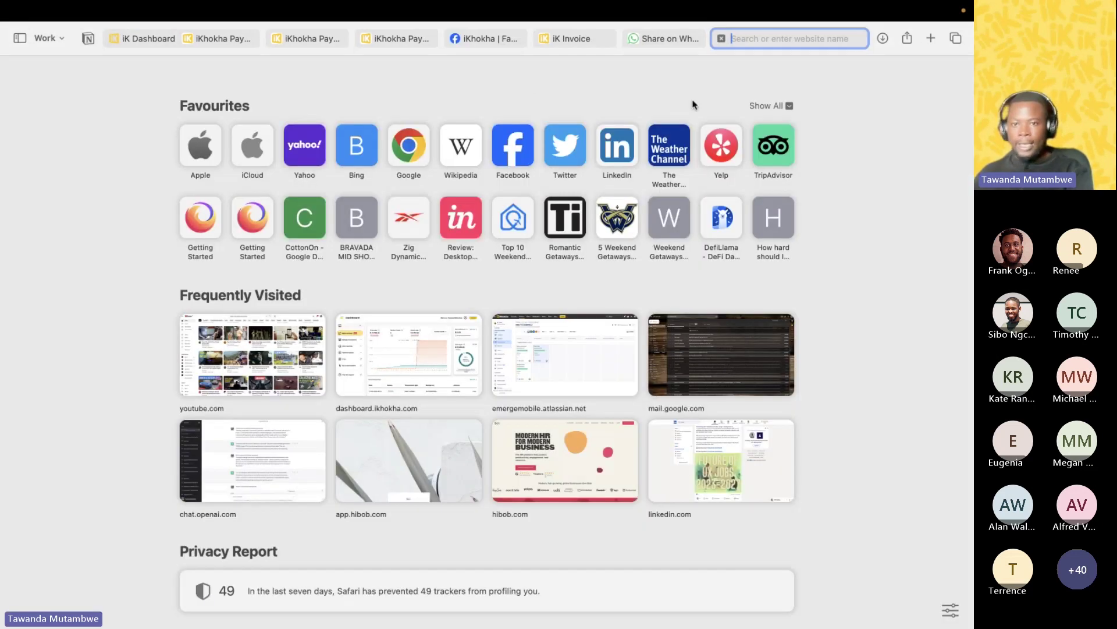
{"action": "key", "text": "cmd+v"}
{"action": "key", "text": "Return"}
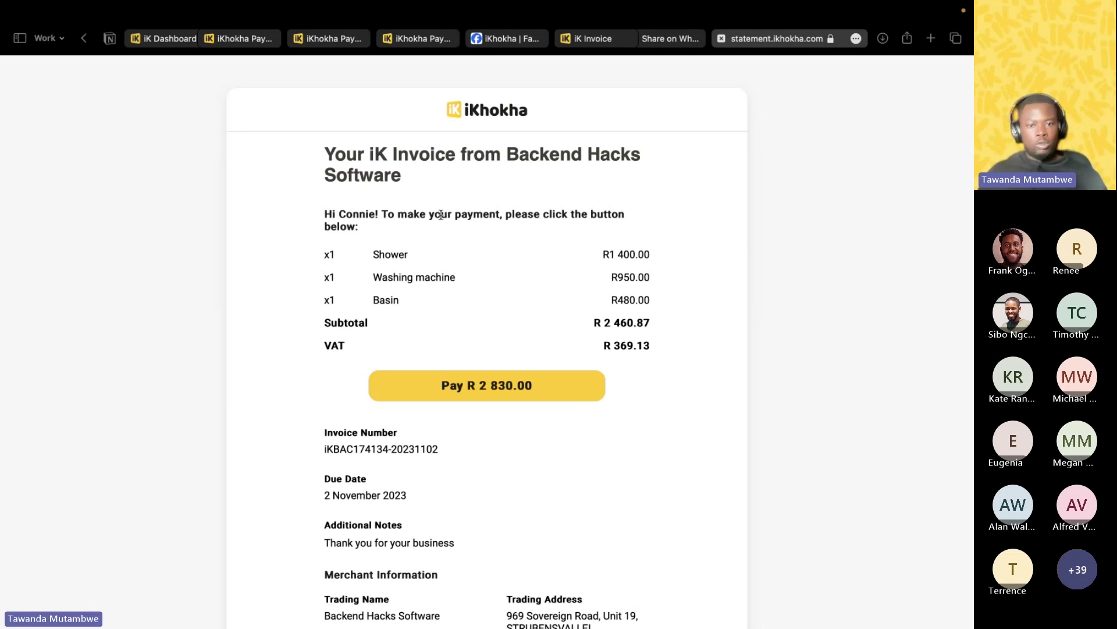
Review Connie's statement page and begin paying the R 2 830.00 total.
{"action": "scroll", "coordinate": [372, 256], "scroll_direction": "down", "scroll_amount": 1}
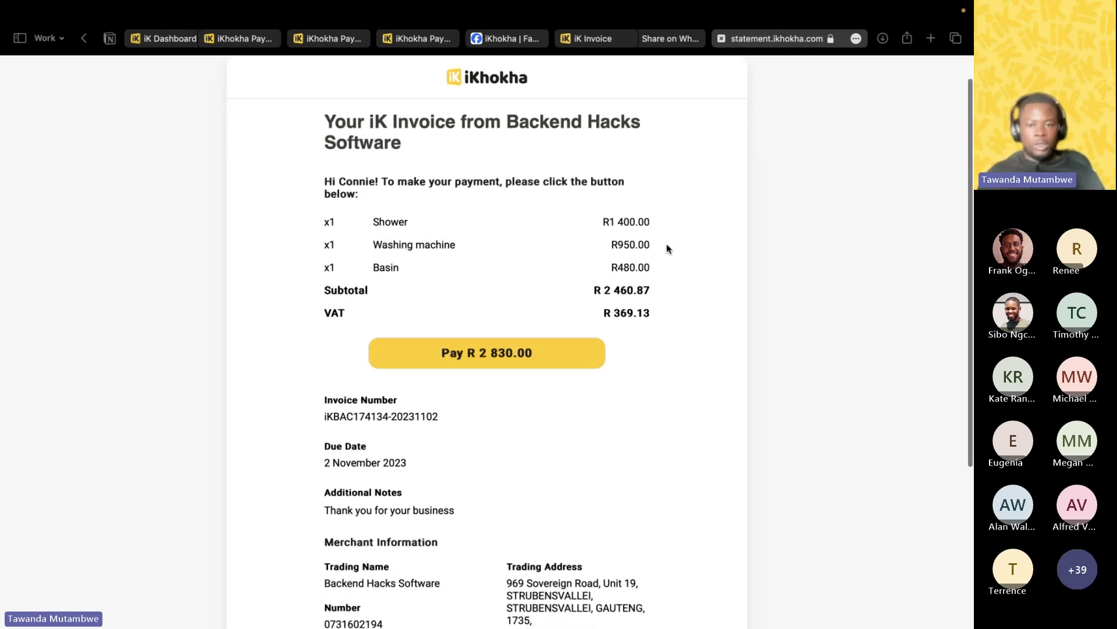
{"action": "scroll", "coordinate": [568, 276], "scroll_direction": "down", "scroll_amount": 4}
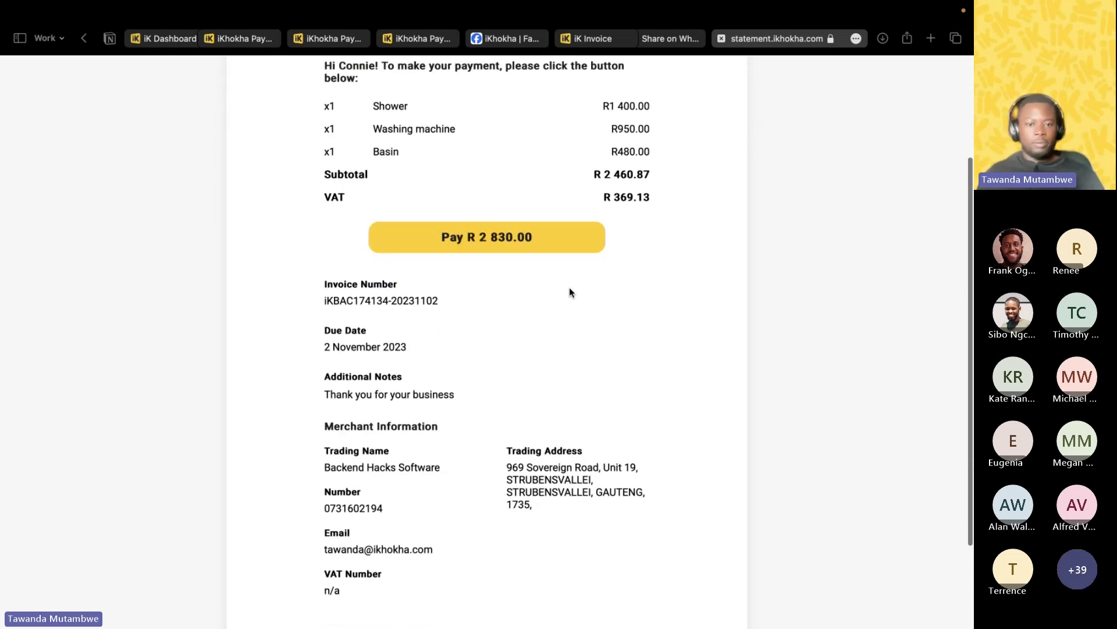
{"action": "scroll", "coordinate": [348, 337], "scroll_direction": "down", "scroll_amount": 3}
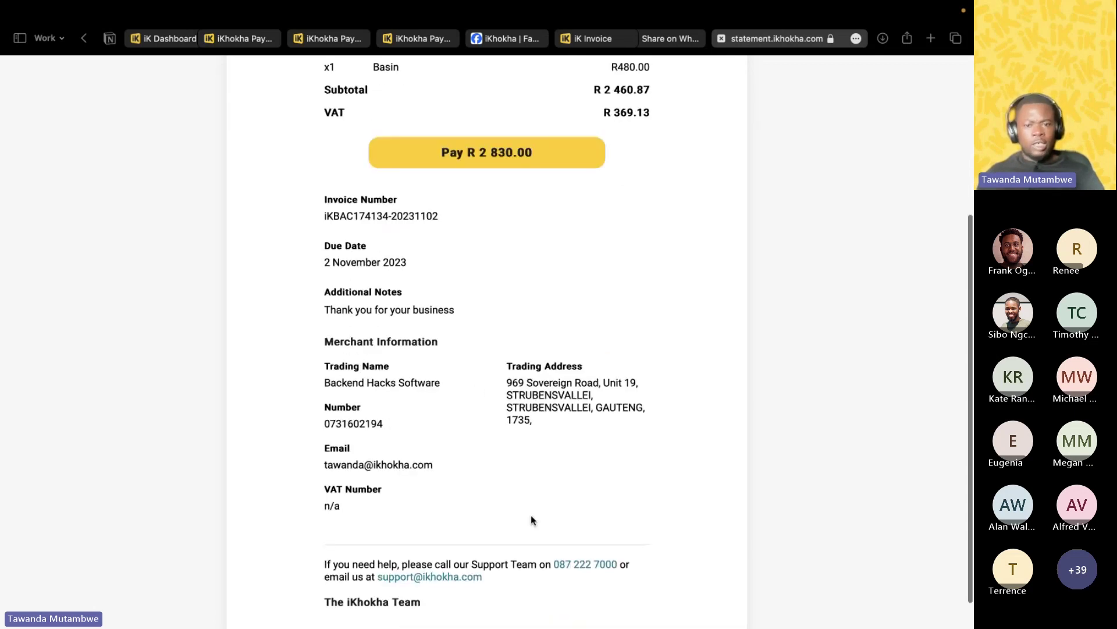
{"action": "scroll", "coordinate": [541, 405], "scroll_direction": "down", "scroll_amount": 2}
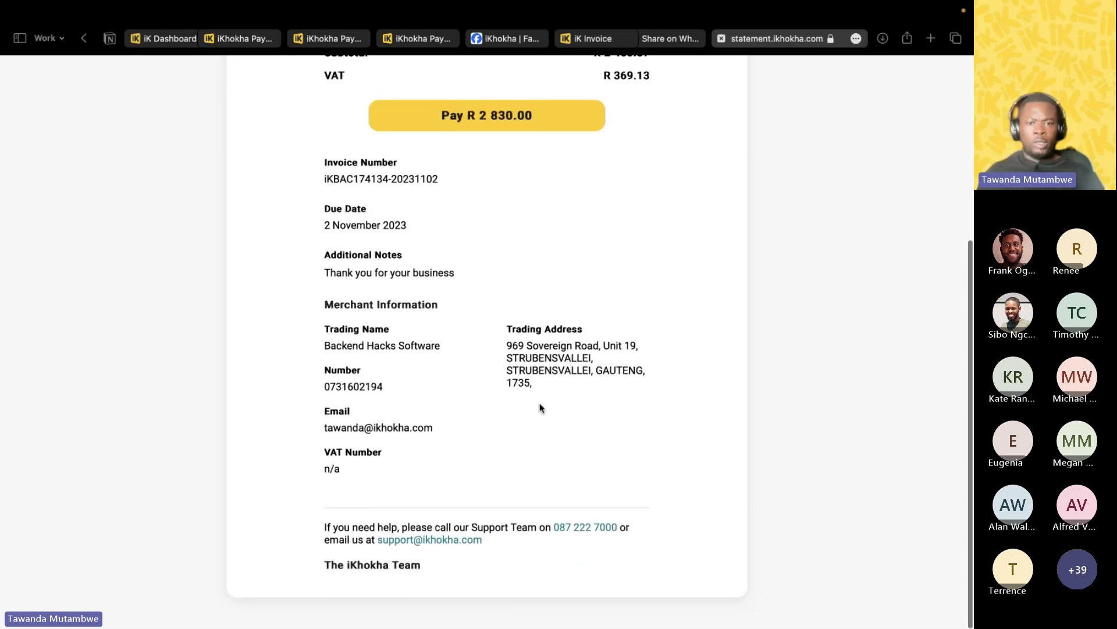
{"action": "scroll", "coordinate": [541, 404], "scroll_direction": "up", "scroll_amount": 4}
{"action": "scroll", "coordinate": [541, 404], "scroll_direction": "up", "scroll_amount": 4}
{"action": "scroll", "coordinate": [541, 406], "scroll_direction": "down", "scroll_amount": 4}
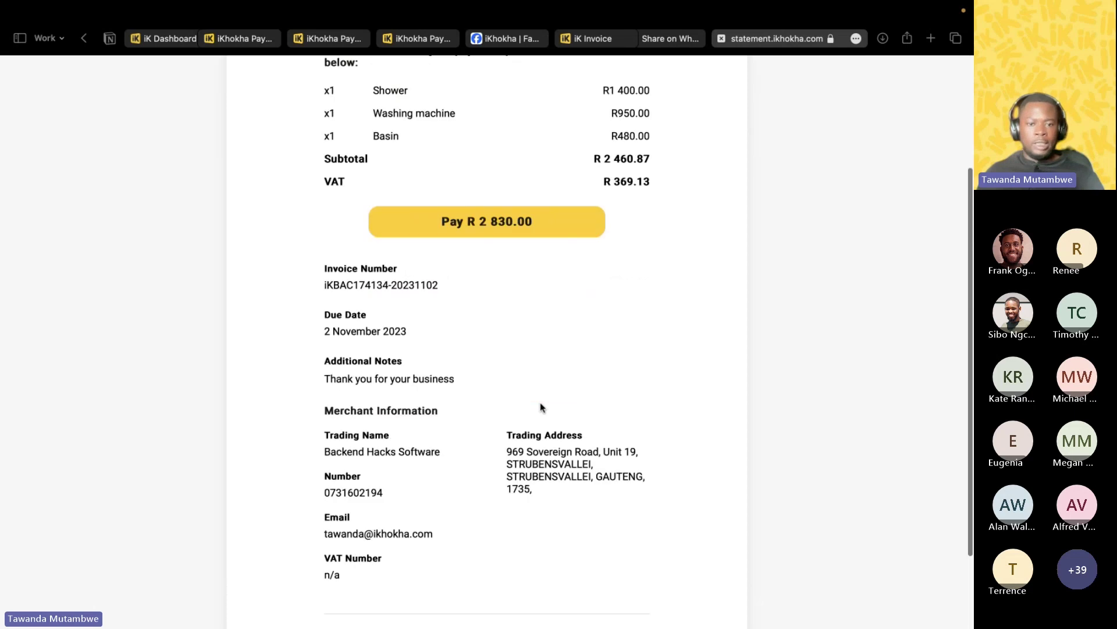
{"action": "scroll", "coordinate": [540, 408], "scroll_direction": "down", "scroll_amount": 2}
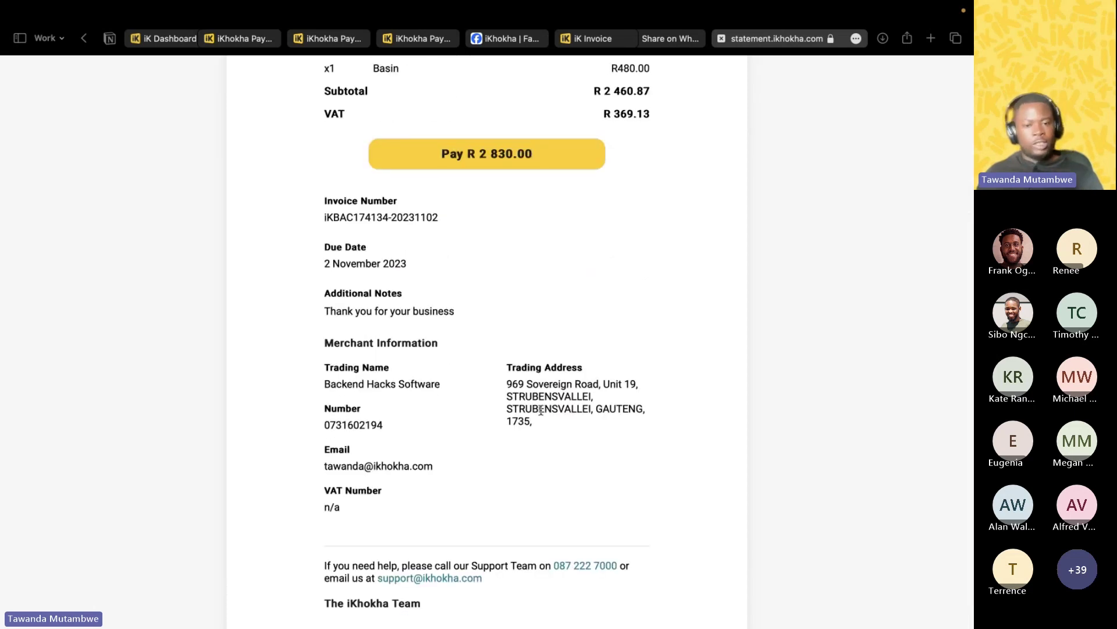
{"action": "scroll", "coordinate": [499, 389], "scroll_direction": "down", "scroll_amount": 2}
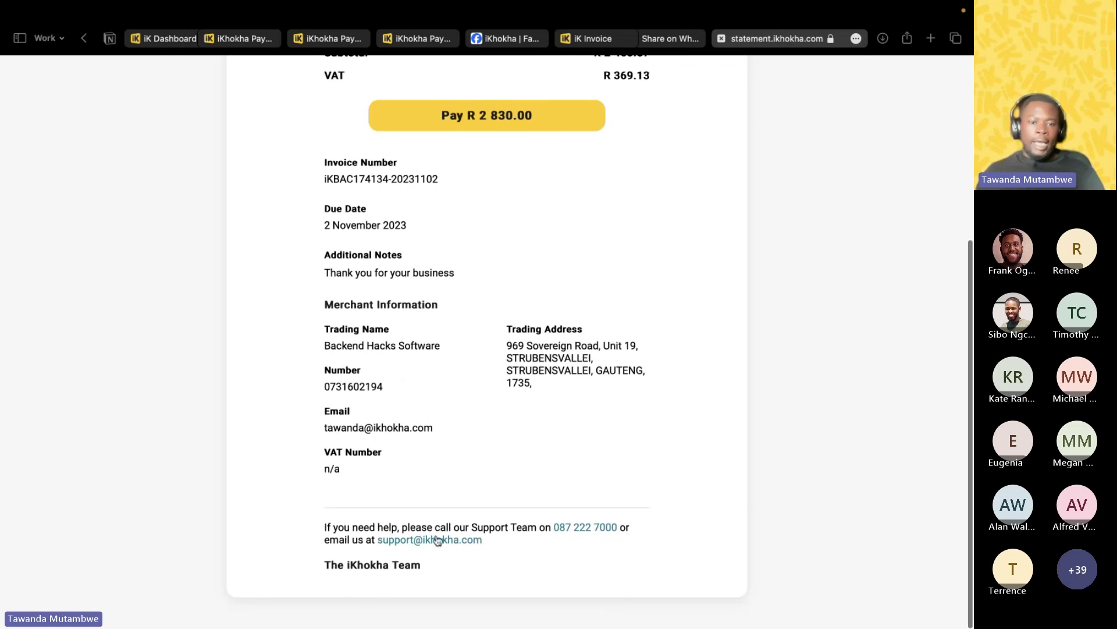
{"action": "scroll", "coordinate": [510, 475], "scroll_direction": "up", "scroll_amount": 6}
{"action": "scroll", "coordinate": [511, 476], "scroll_direction": "up", "scroll_amount": 1}
{"action": "scroll", "coordinate": [511, 477], "scroll_direction": "down", "scroll_amount": 2}
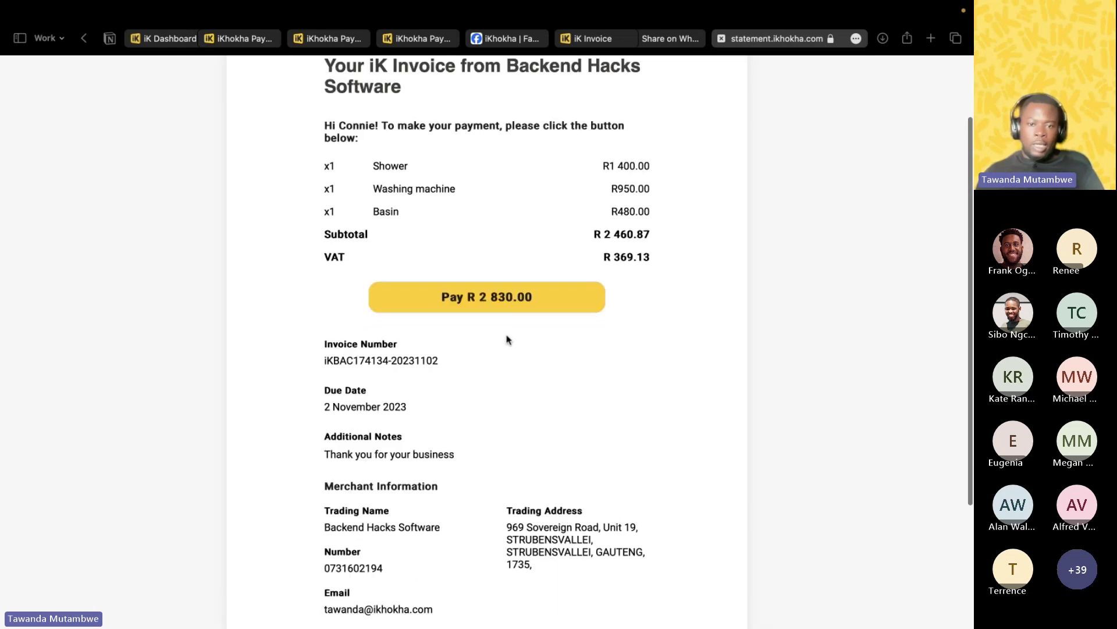
{"action": "scroll", "coordinate": [588, 330], "scroll_direction": "up", "scroll_amount": 1}
{"action": "left_click", "coordinate": [528, 349]}
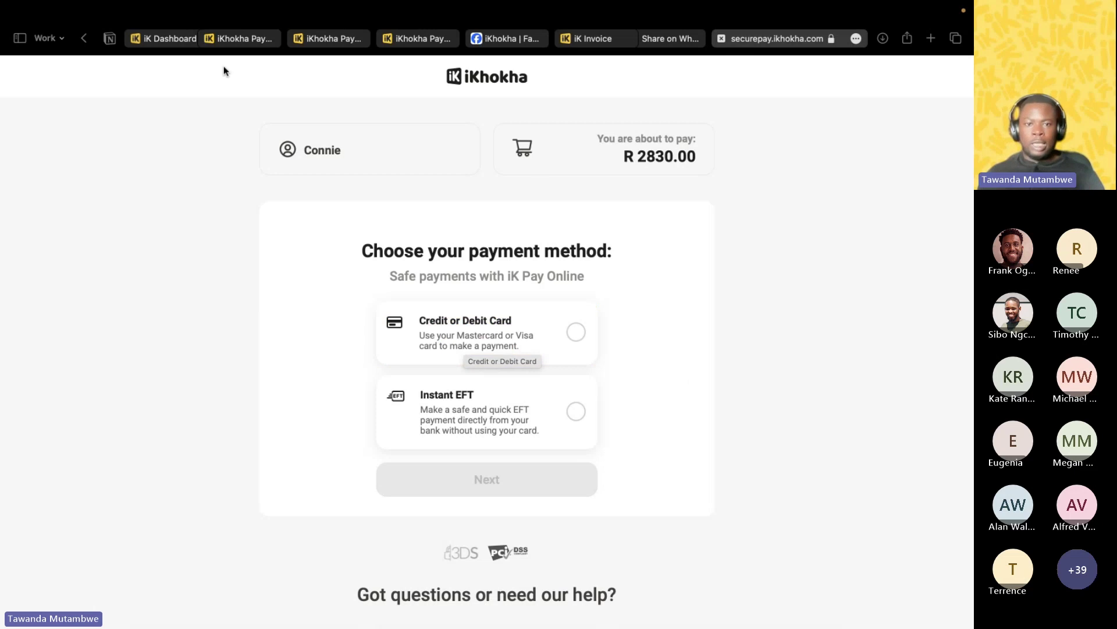
View the card payment form for the R 2830.00 checkout.
{"action": "left_click", "coordinate": [243, 38]}
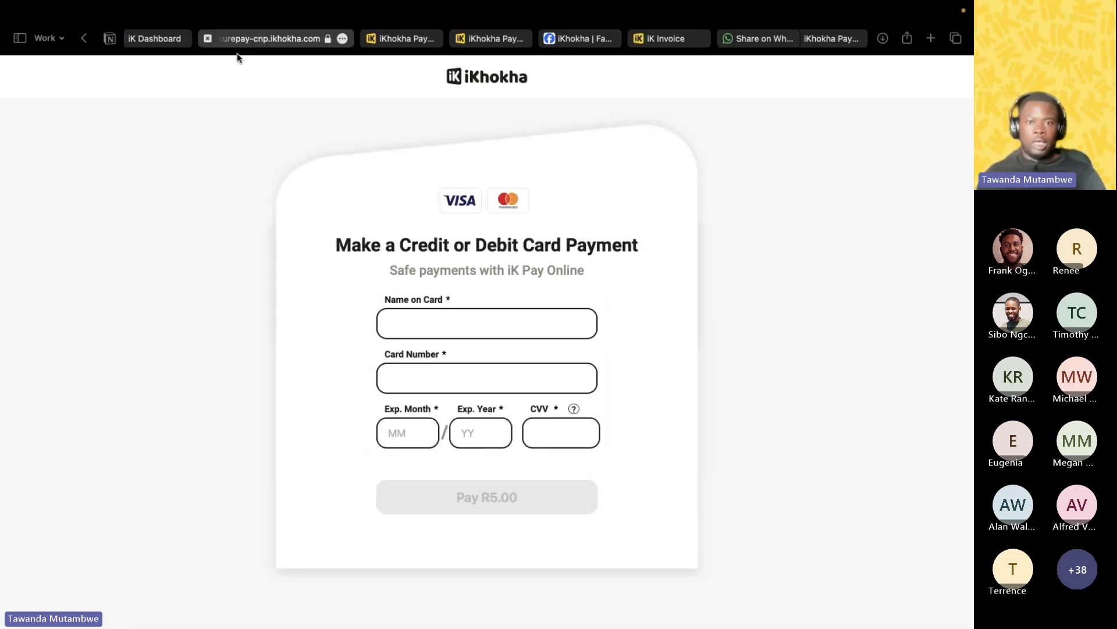
Return to the iK Dashboard's Send an iK Invoice page.
{"action": "left_click", "coordinate": [158, 39]}
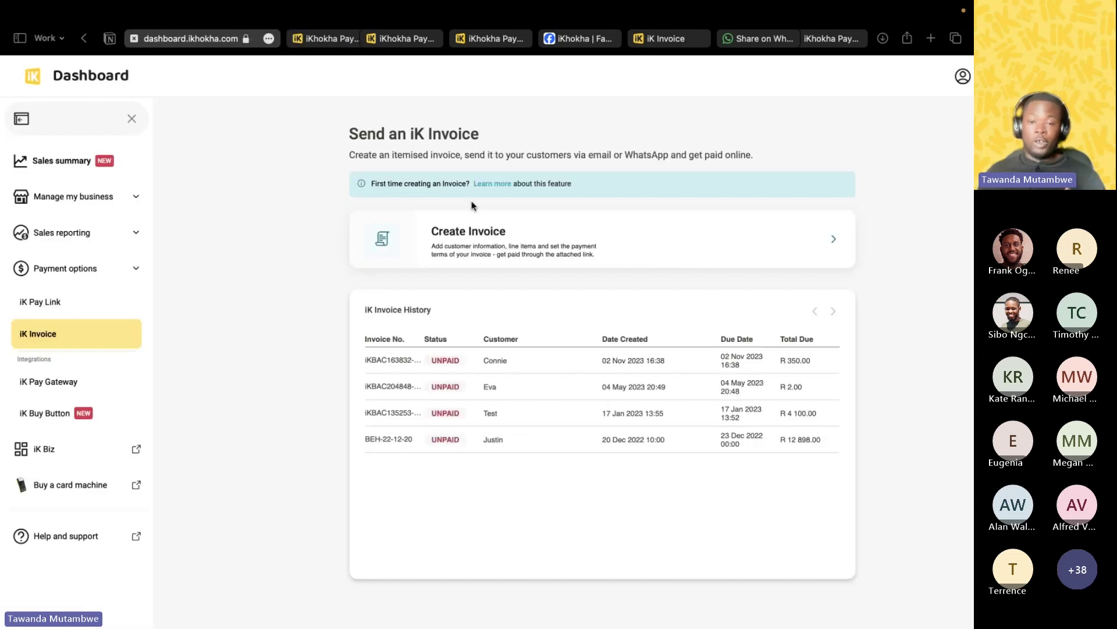